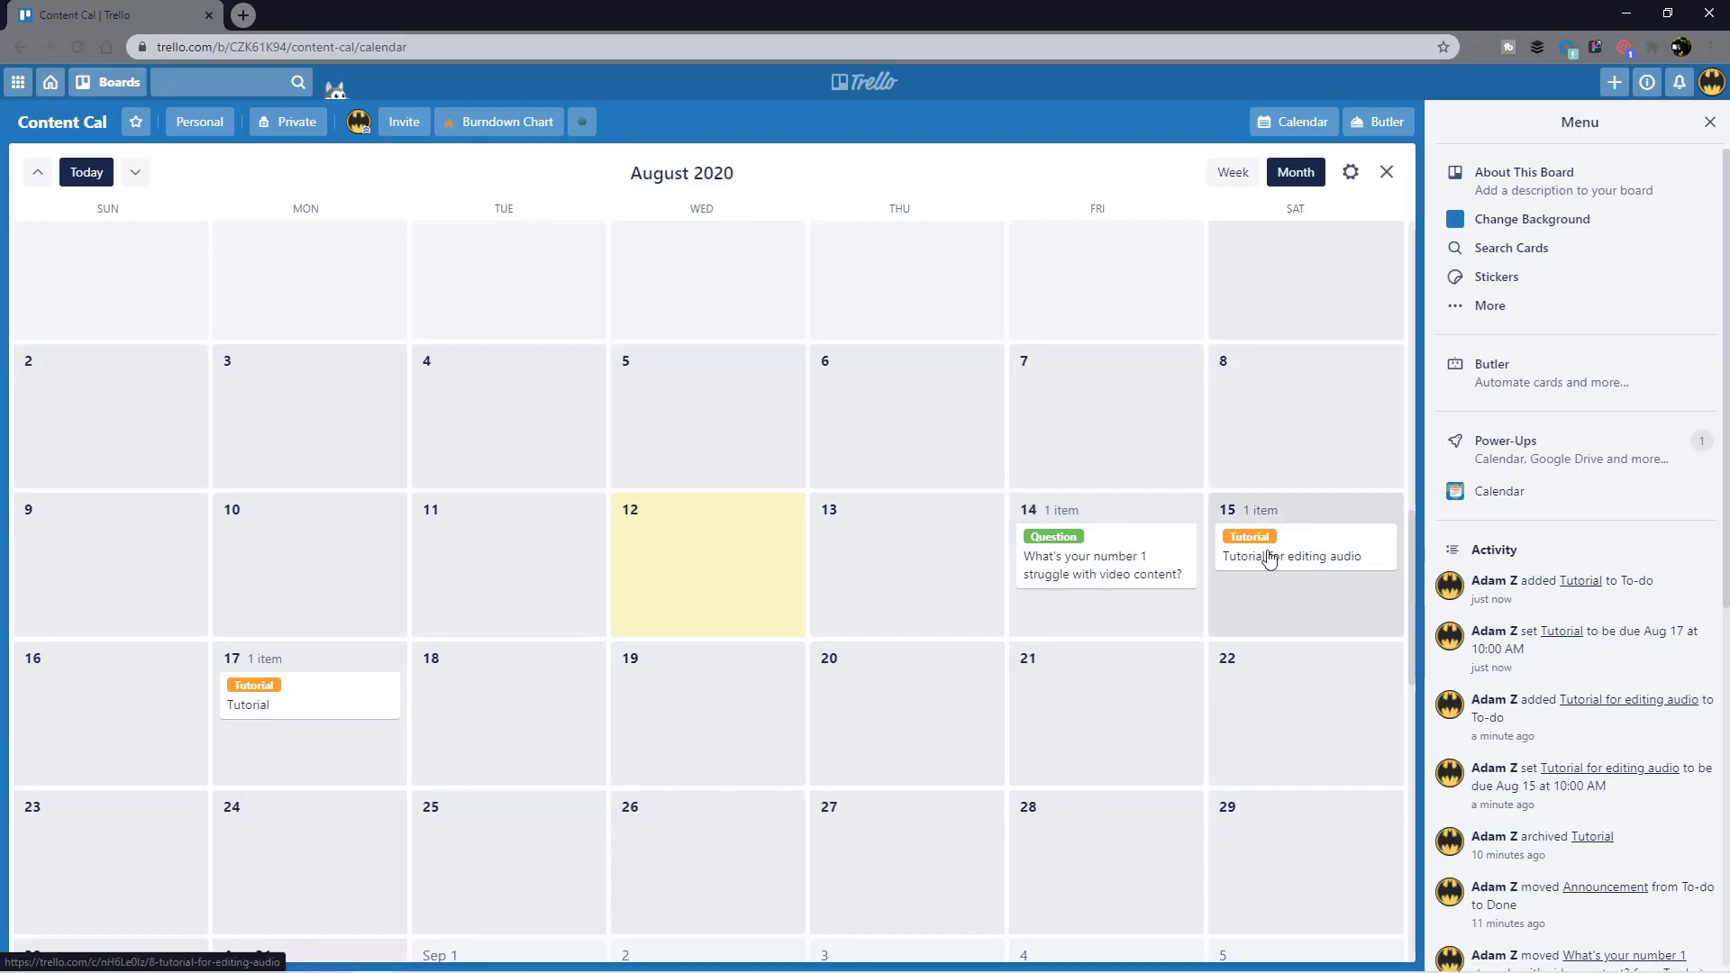
Step: Drag the 'Tutorial for editing audio' card from Aug 15 to Aug 14 in Calendar view
drag(1270, 559, 1307, 577)
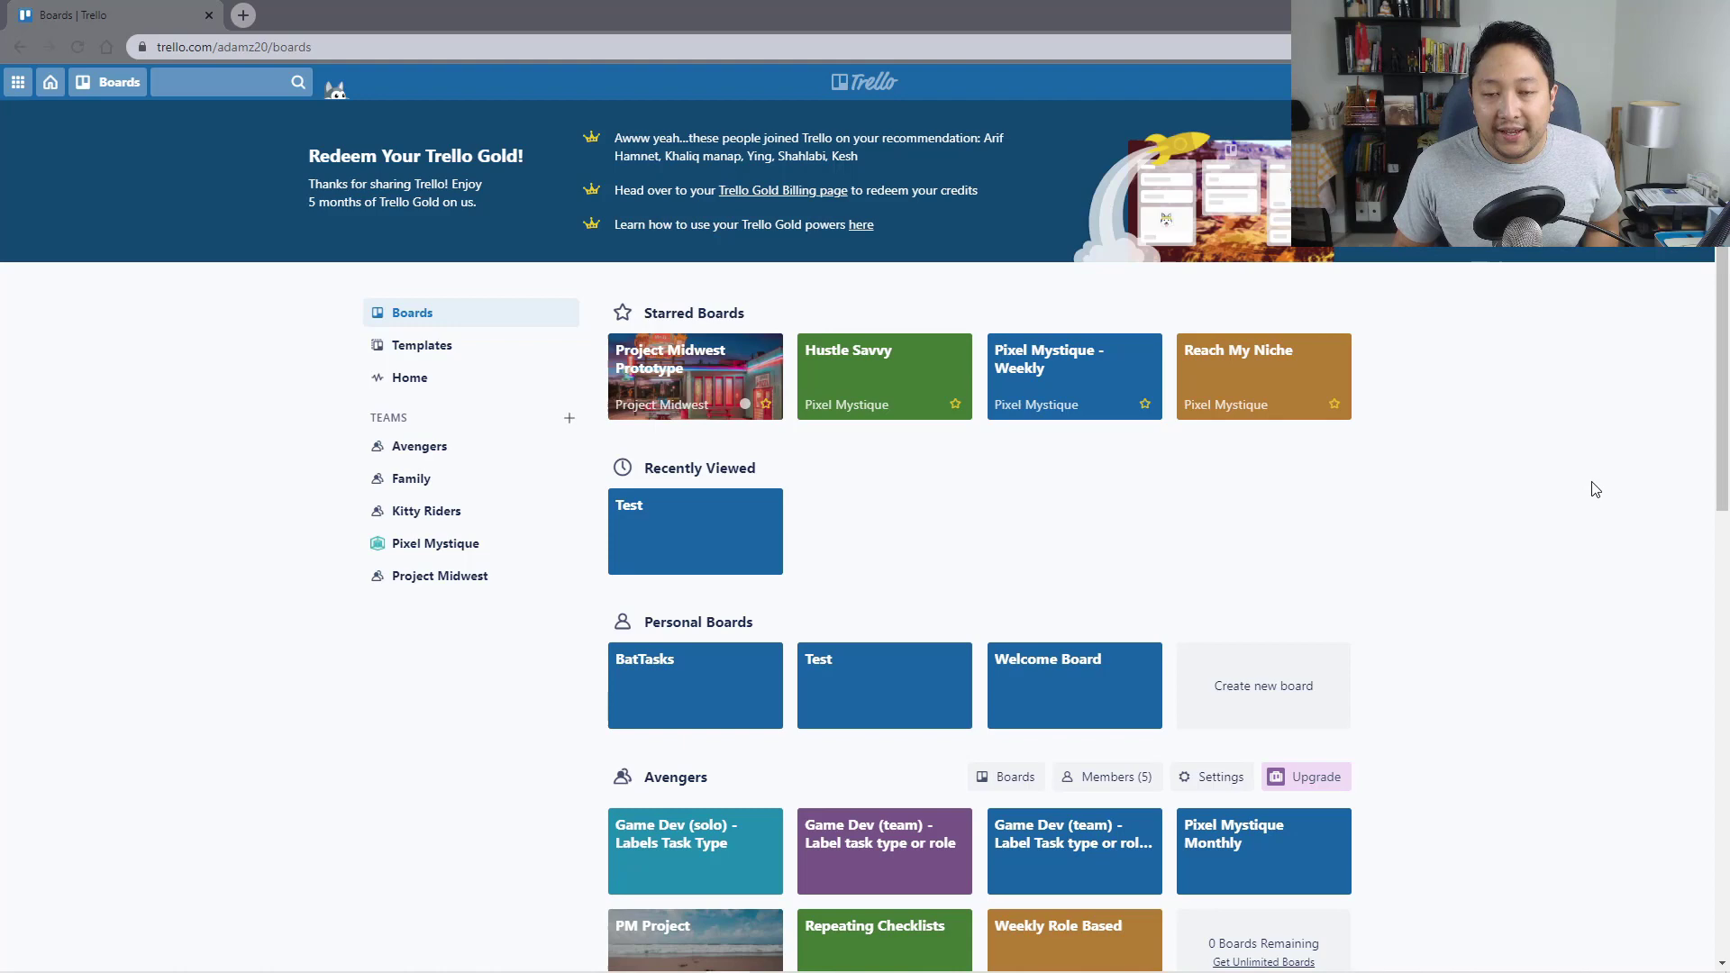
Step: Create the 'Content Cal' board with No team, Private visibility and the plain blue background
click(1293, 696)
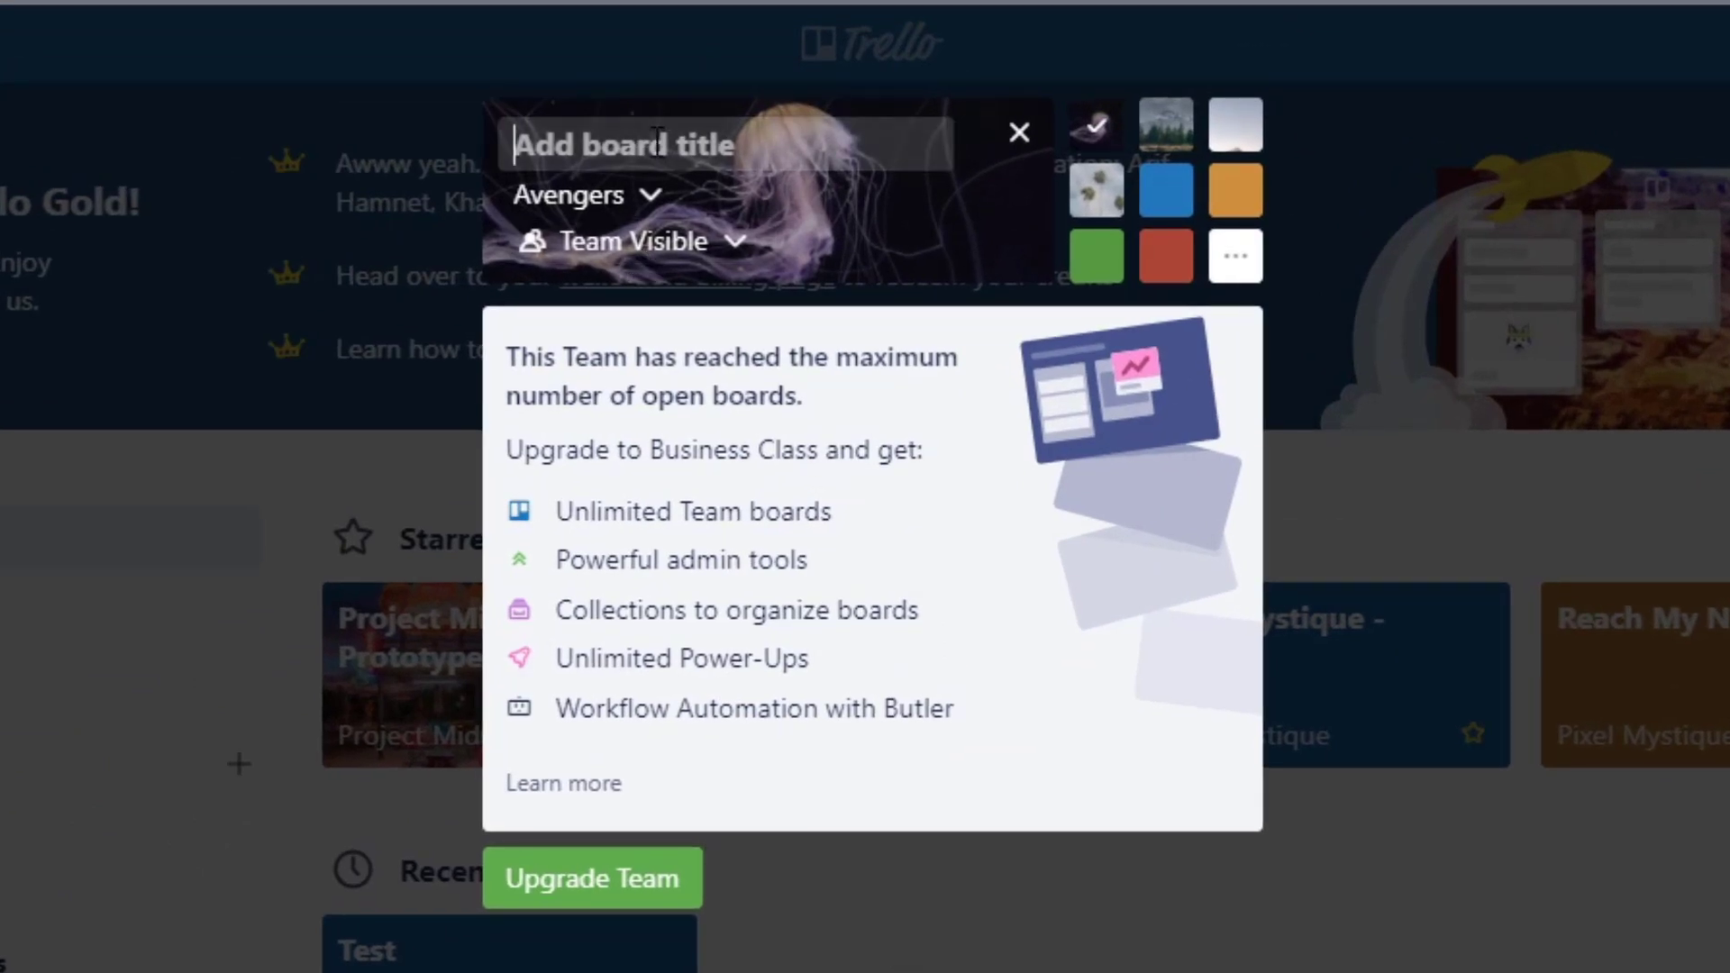
text(Content Cal)
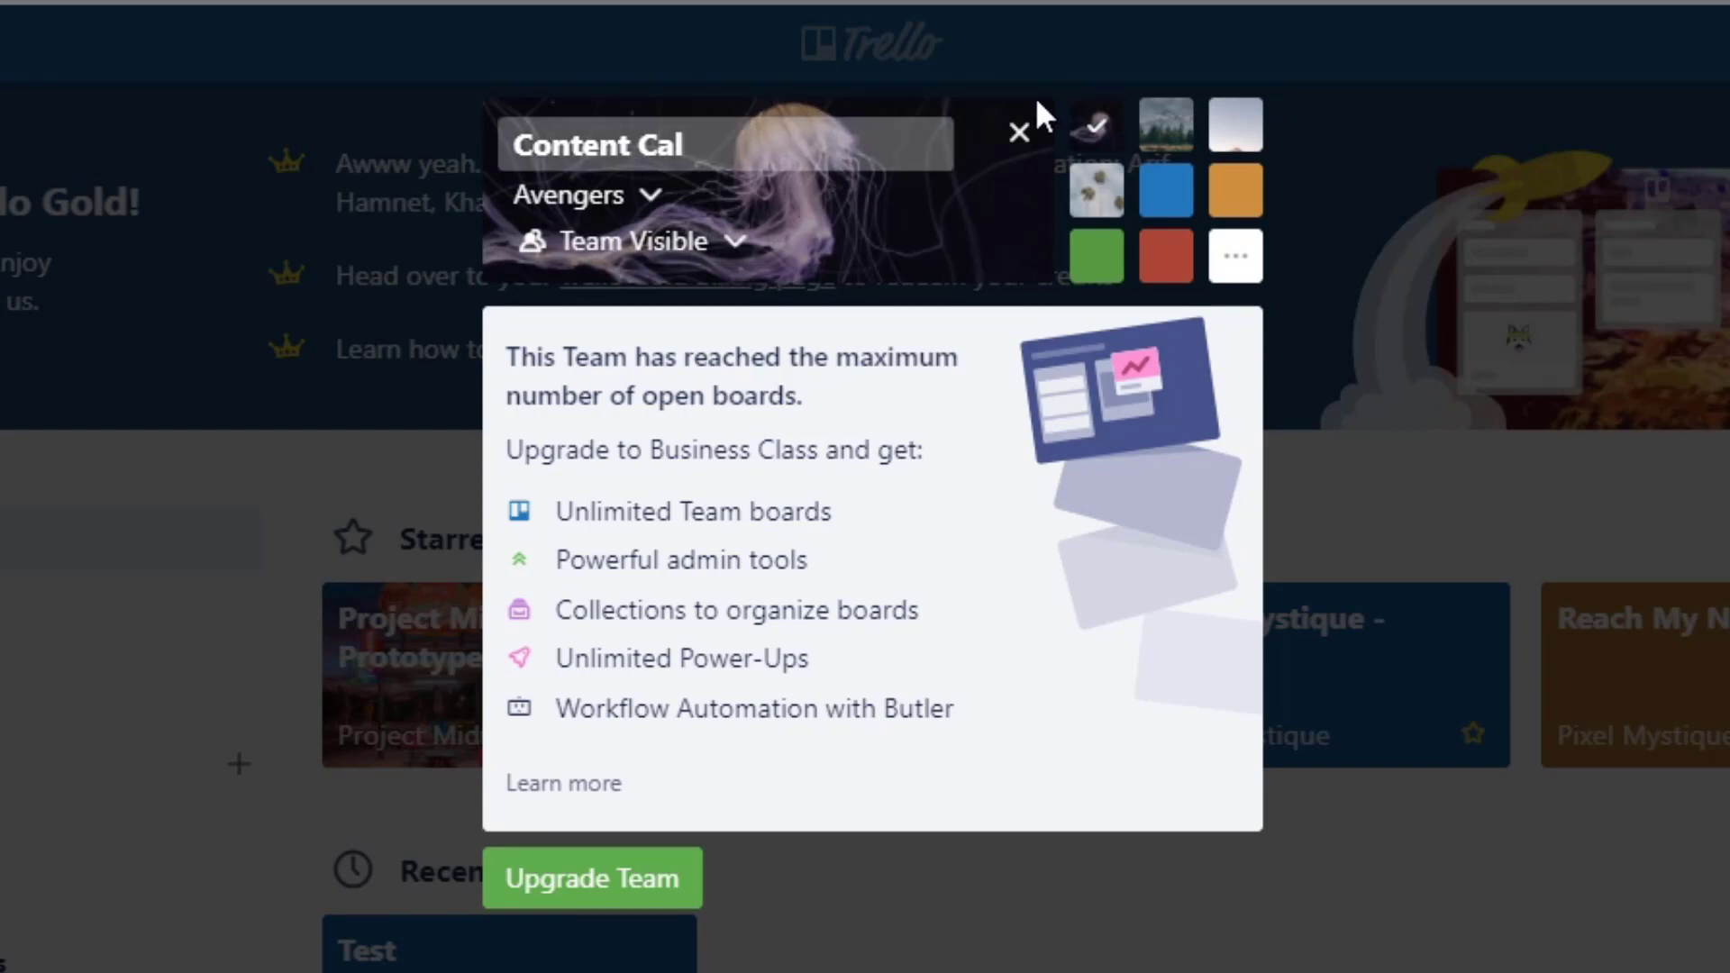
click(656, 200)
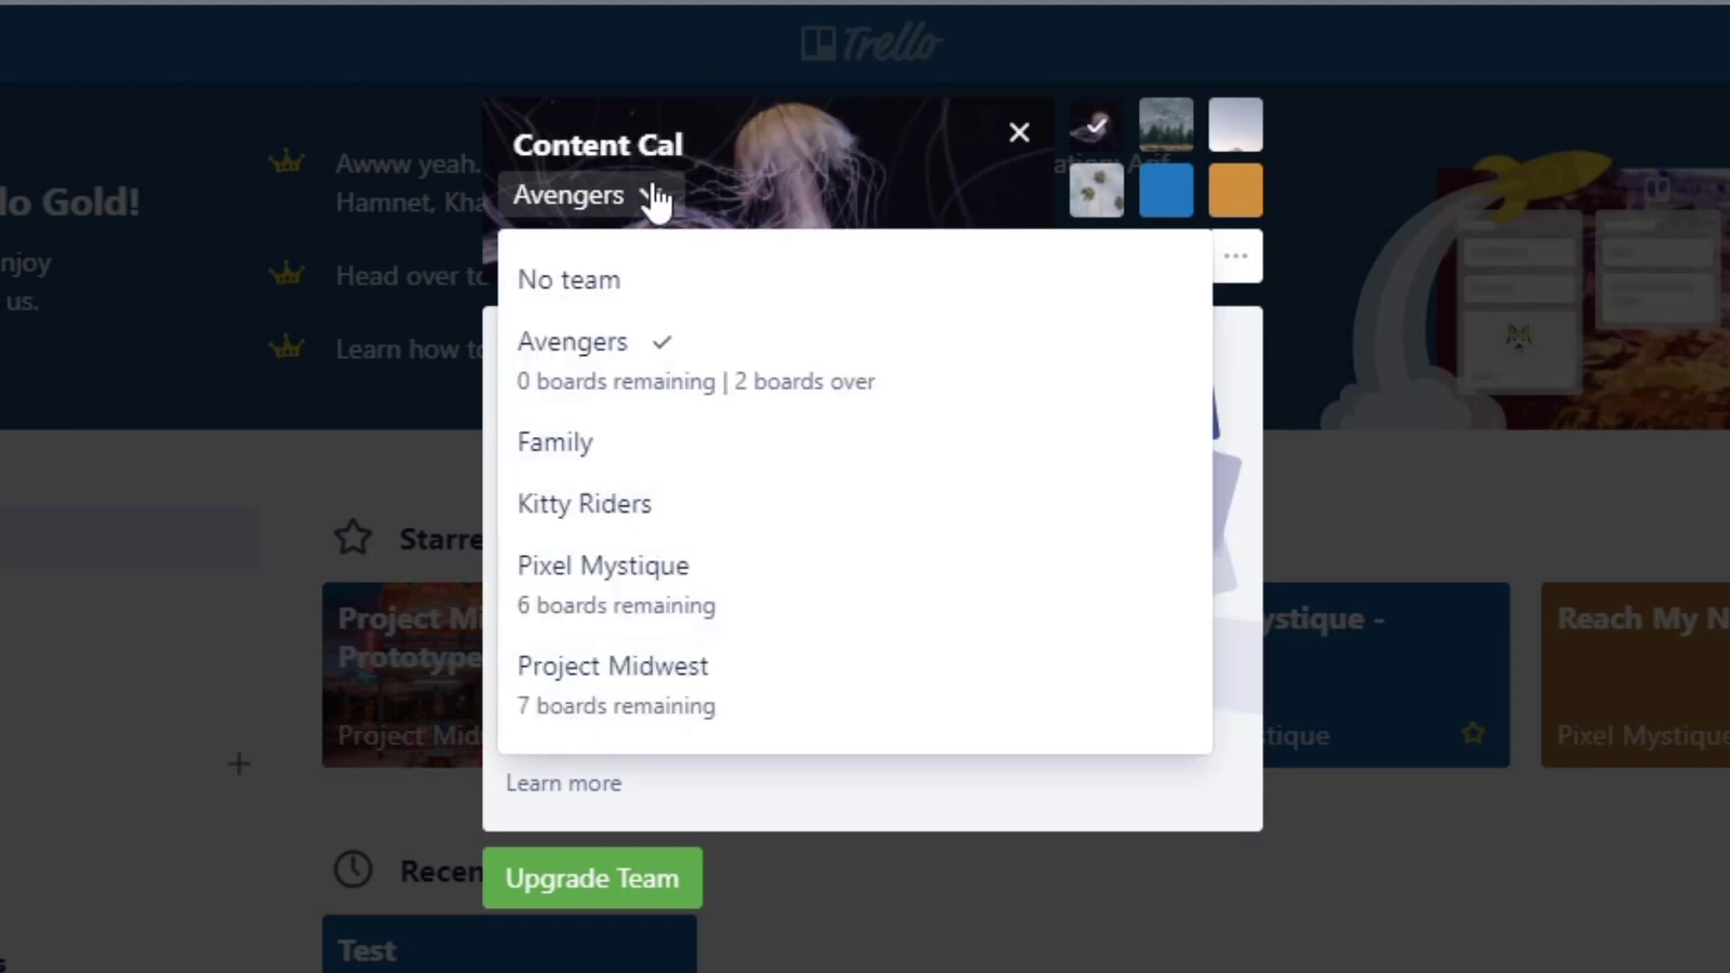
click(634, 279)
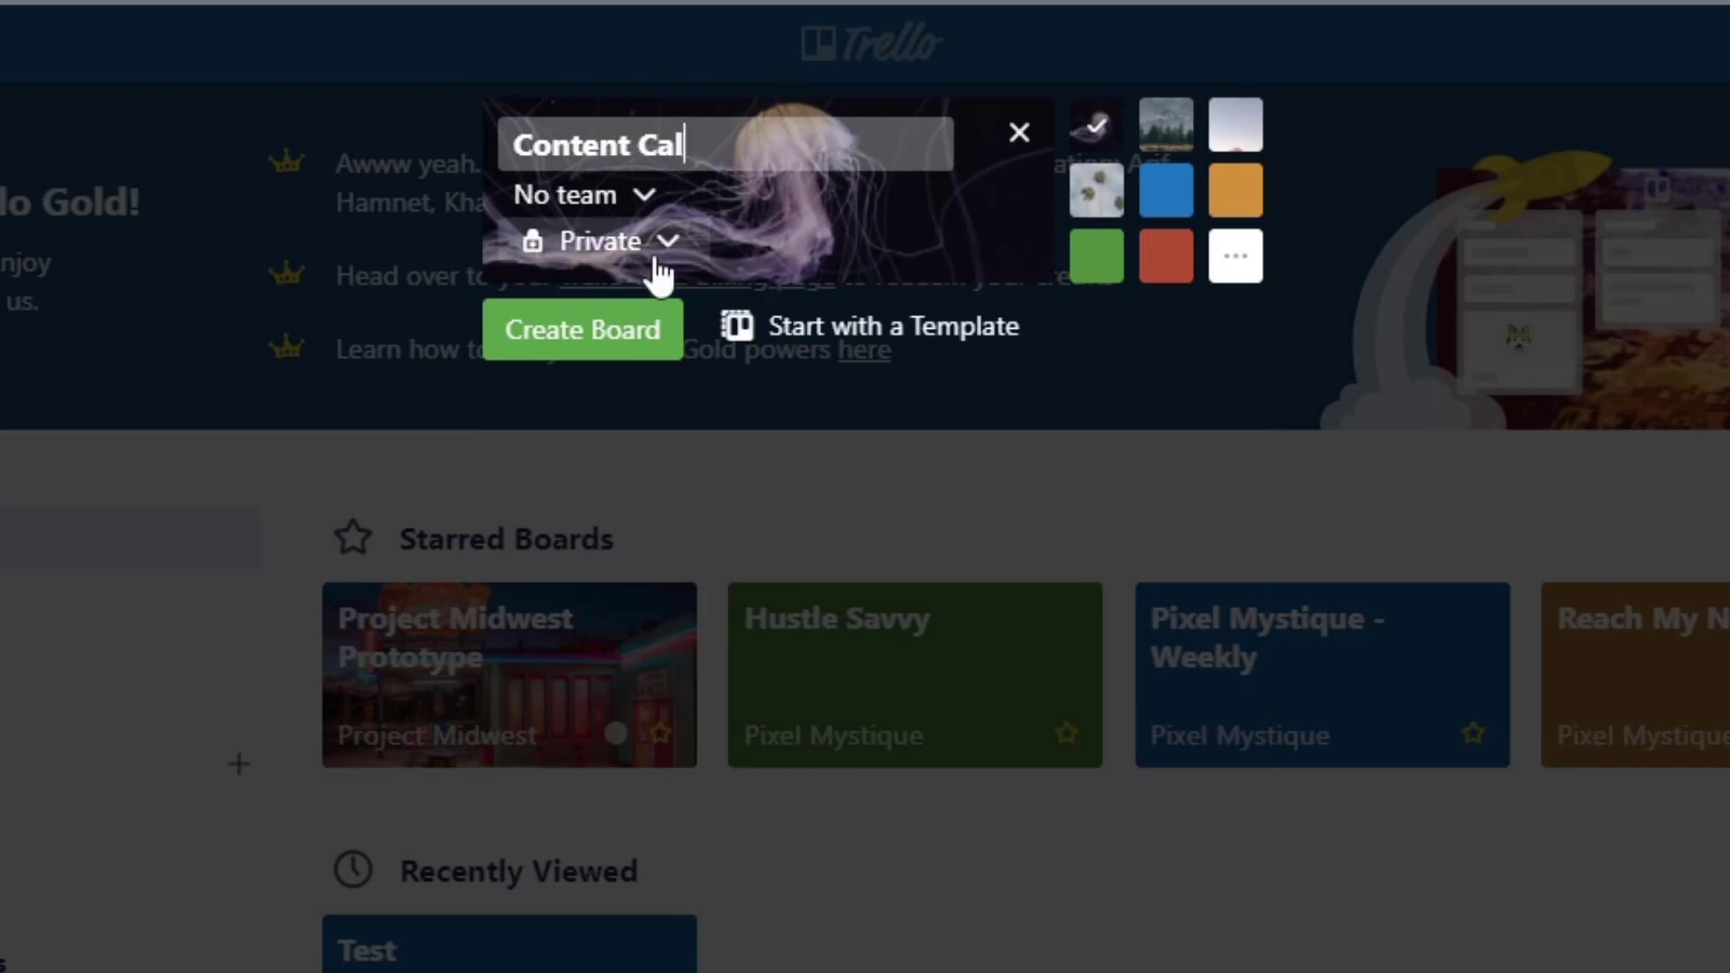
click(1168, 193)
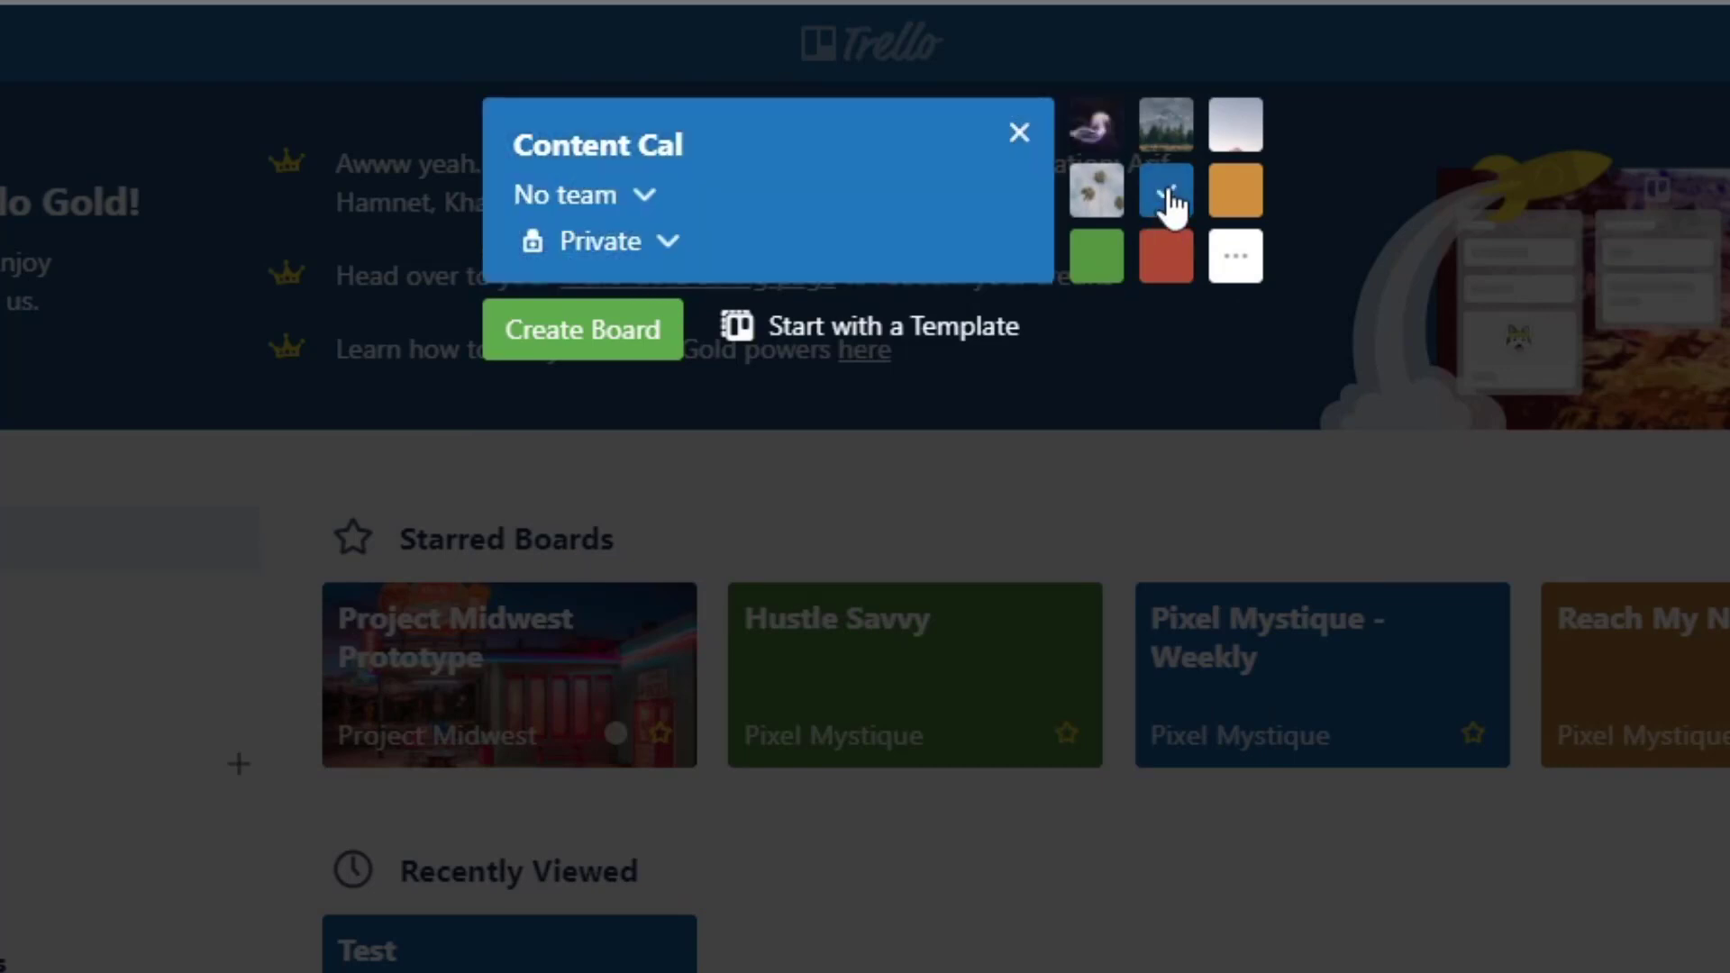
click(623, 331)
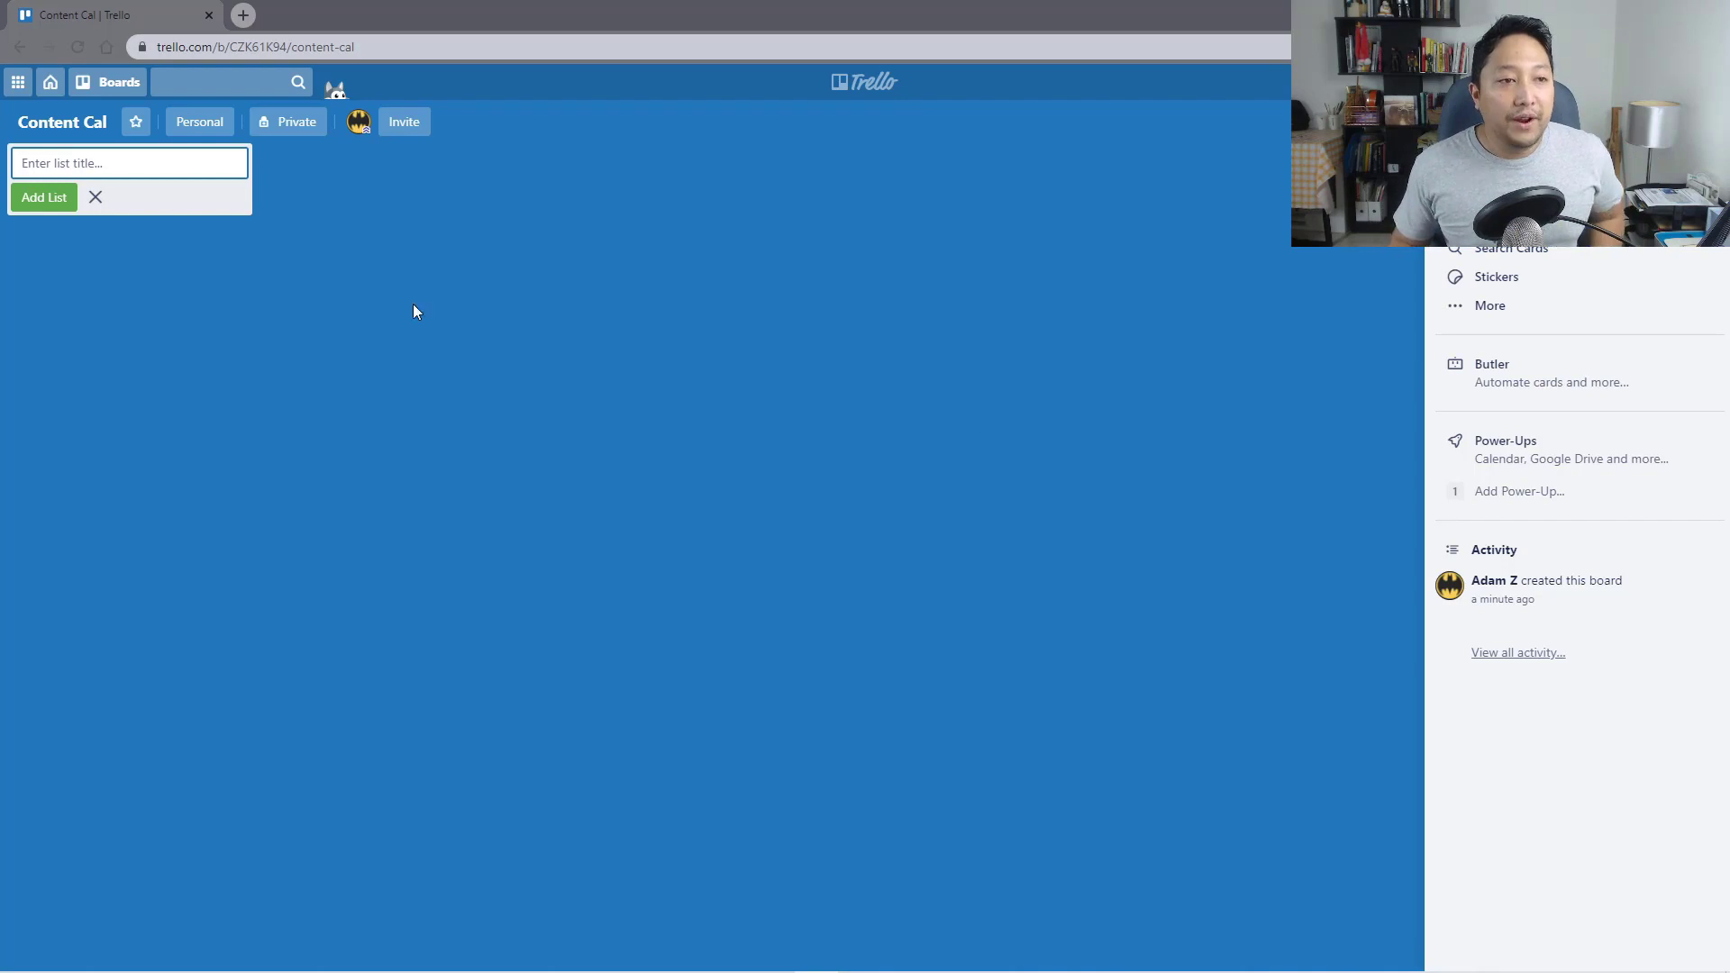
Step: Add the lists Idea, To-do and Done, then drag Done to show lists reorder
click(189, 167)
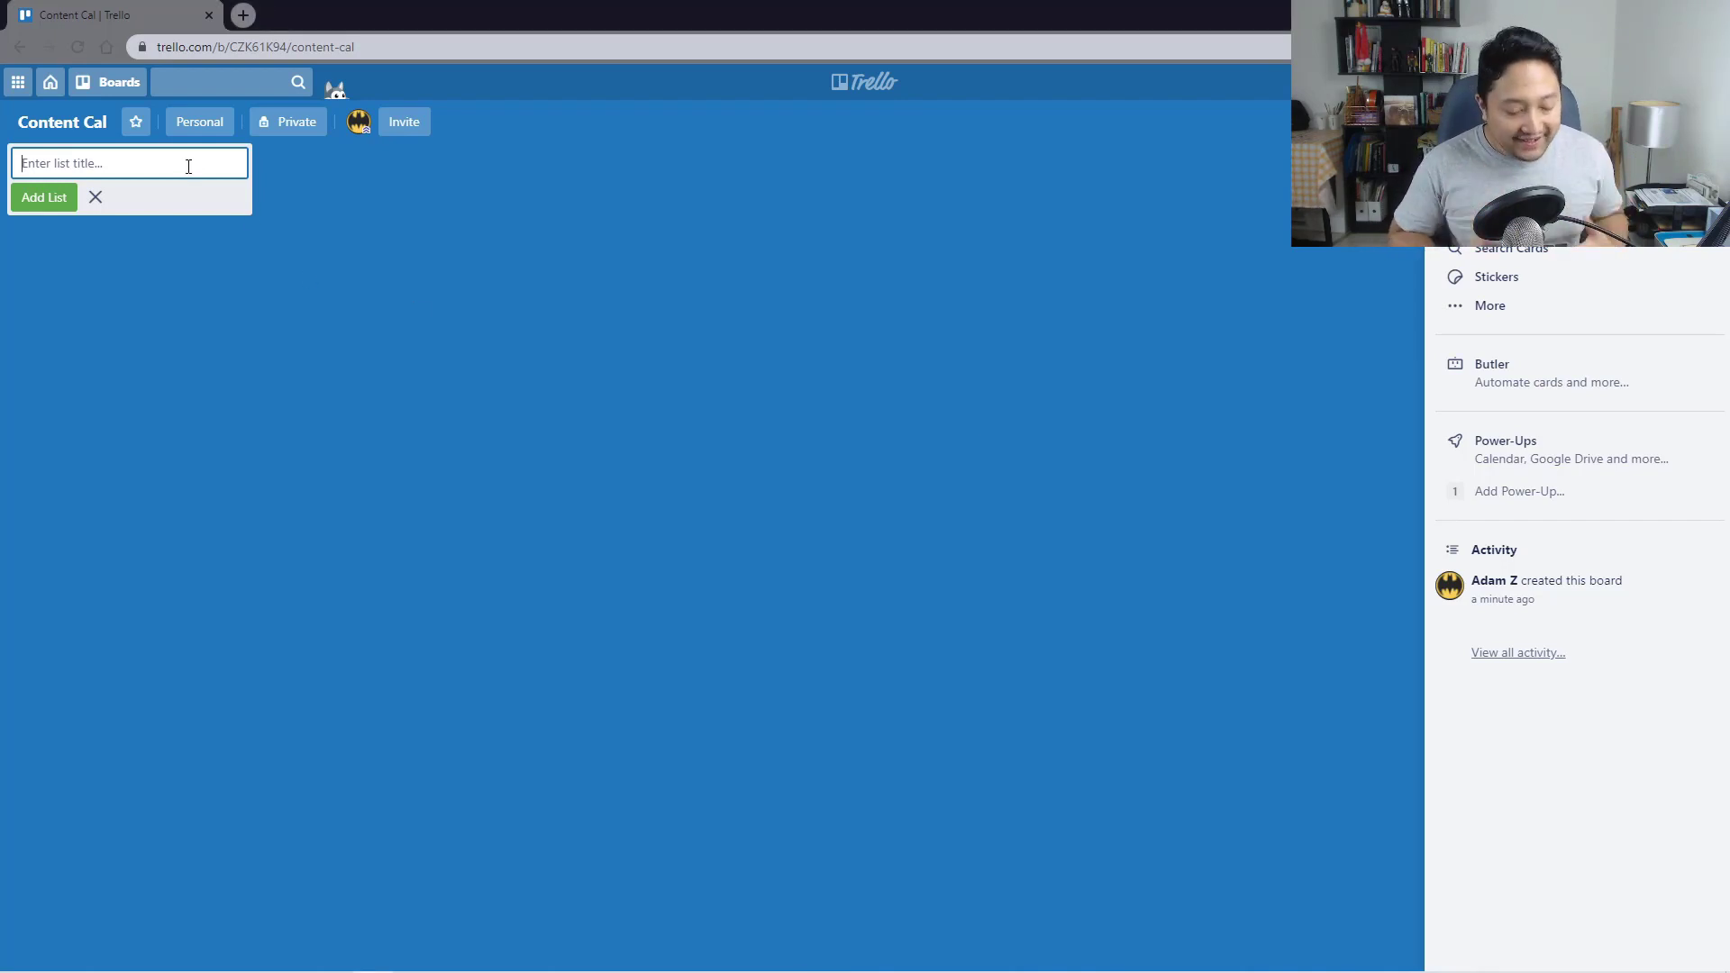
text(led)
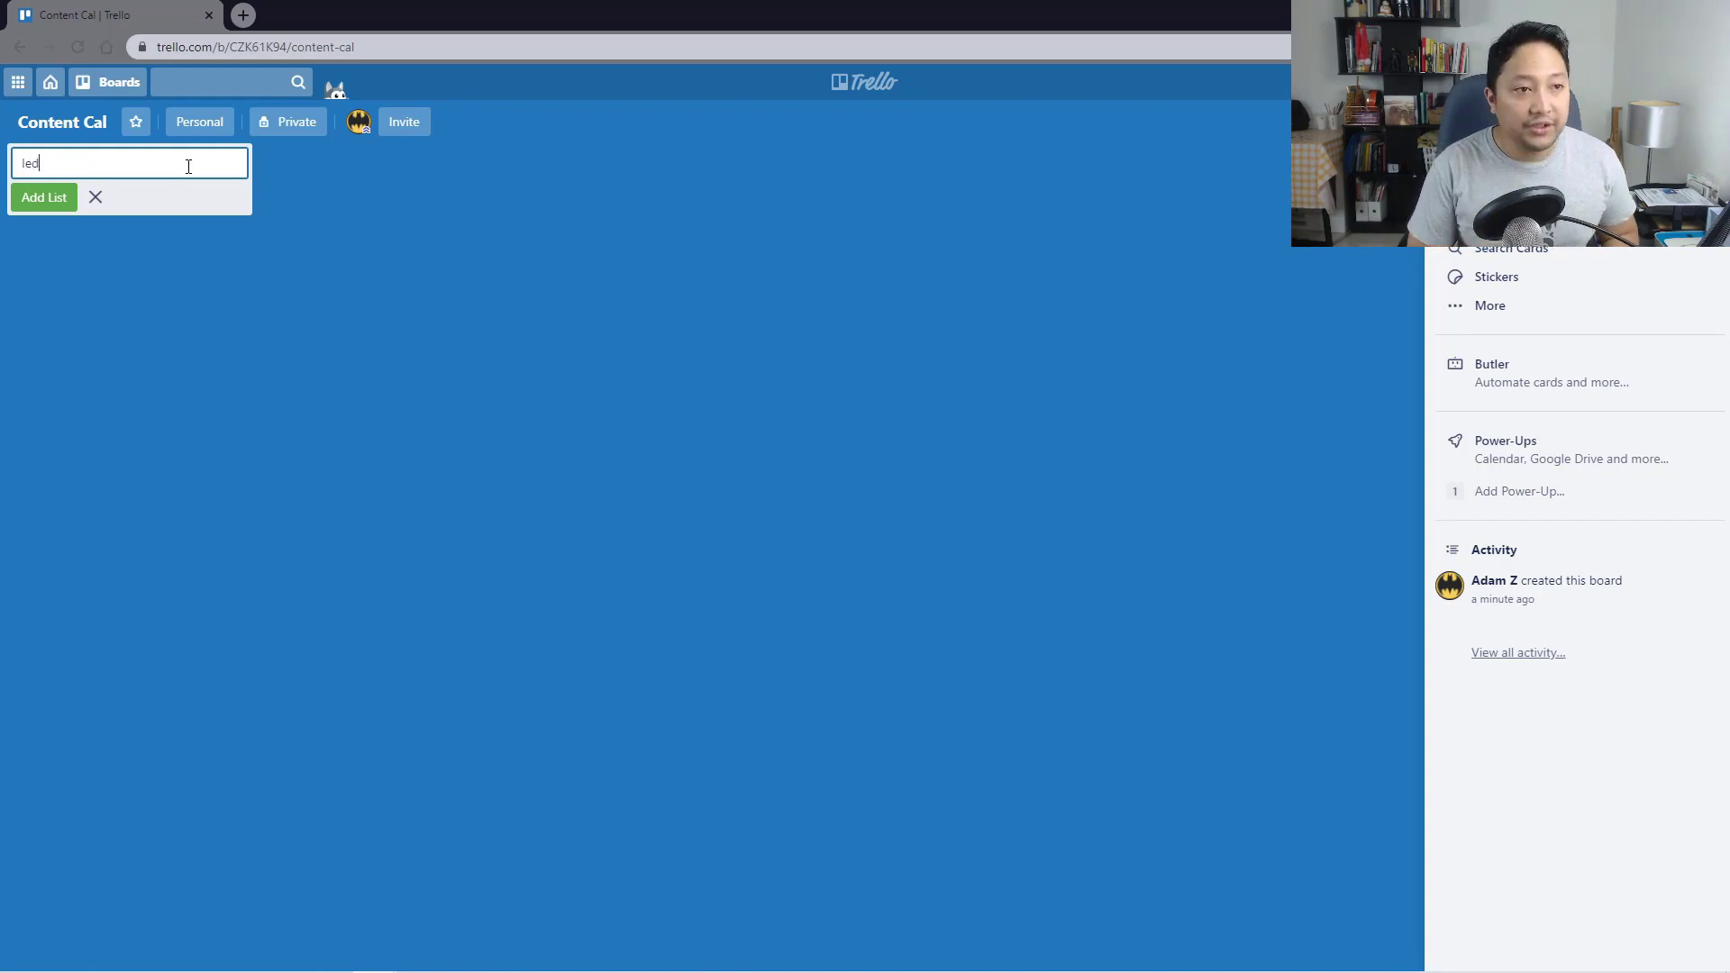
text(a)
key(Return)
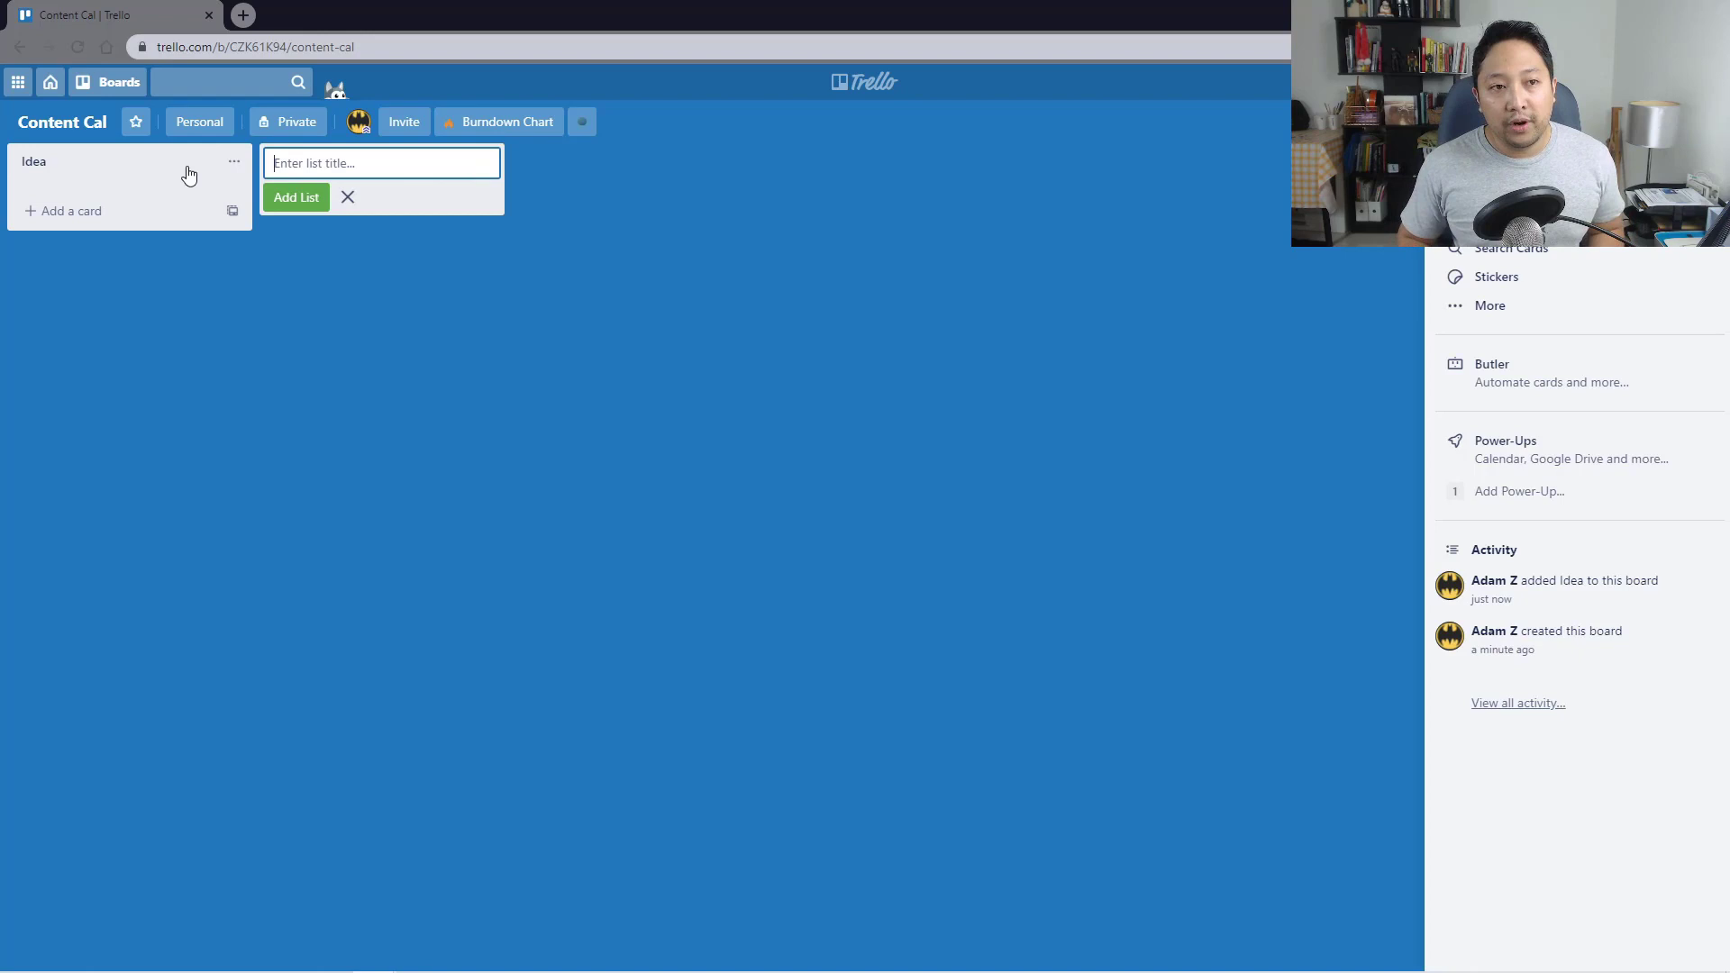
text(To-do)
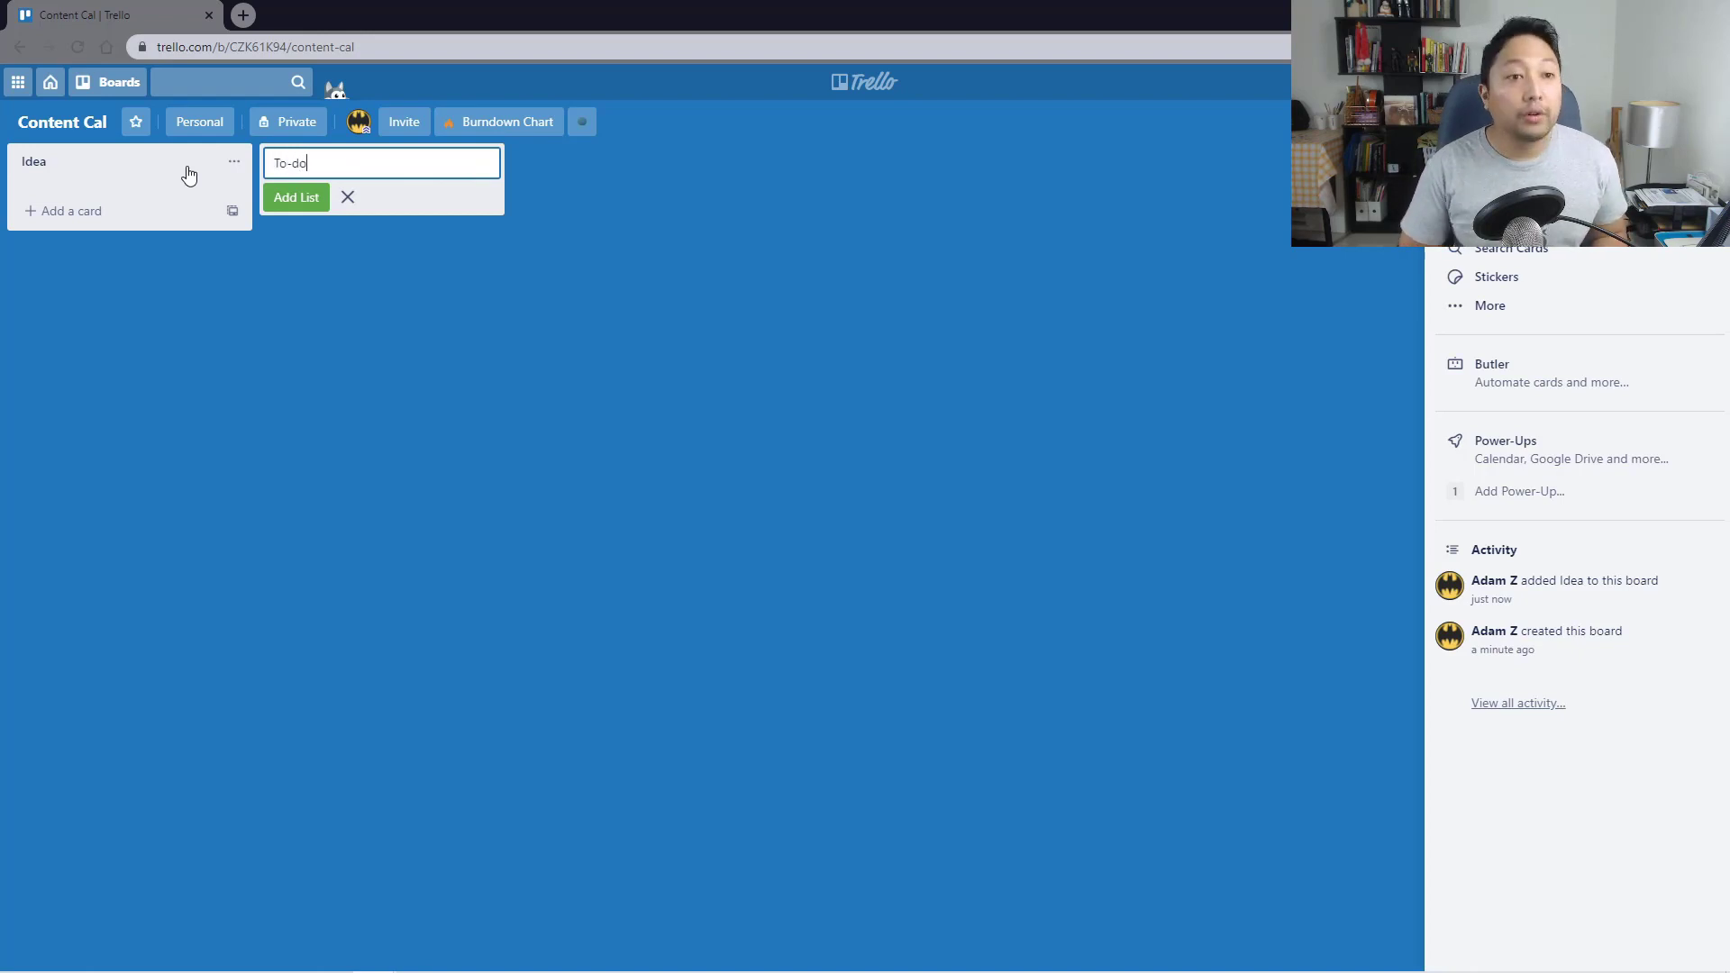
key(Return)
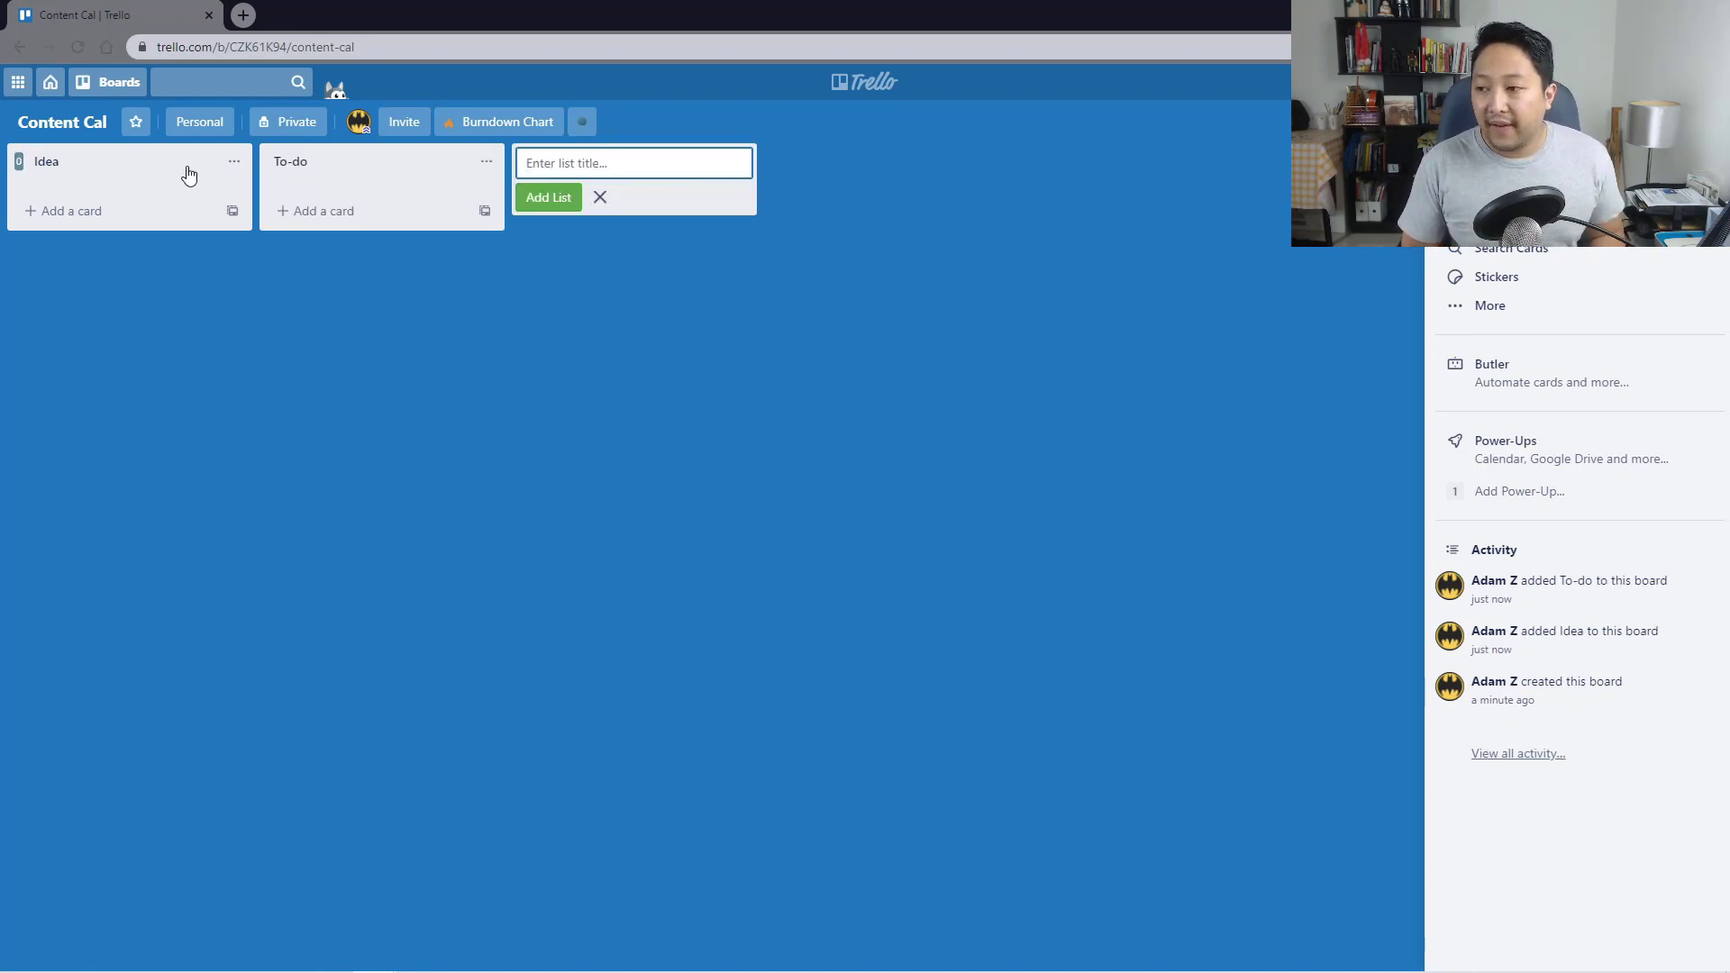
text(Done)
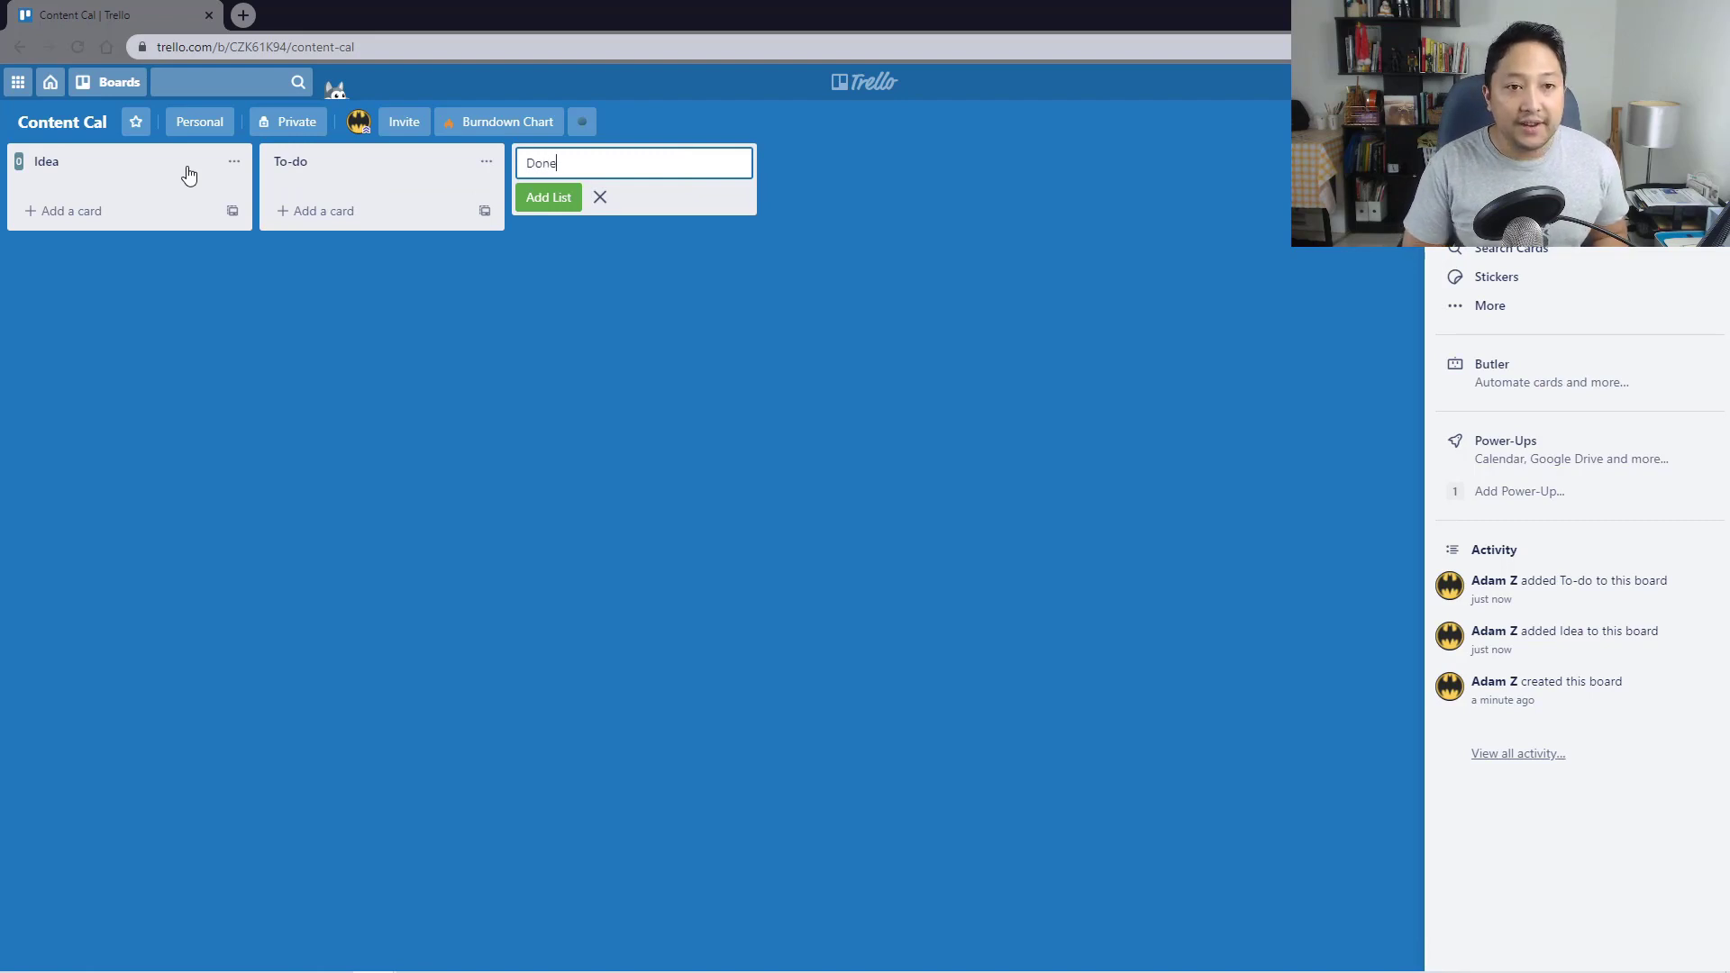
key(Return)
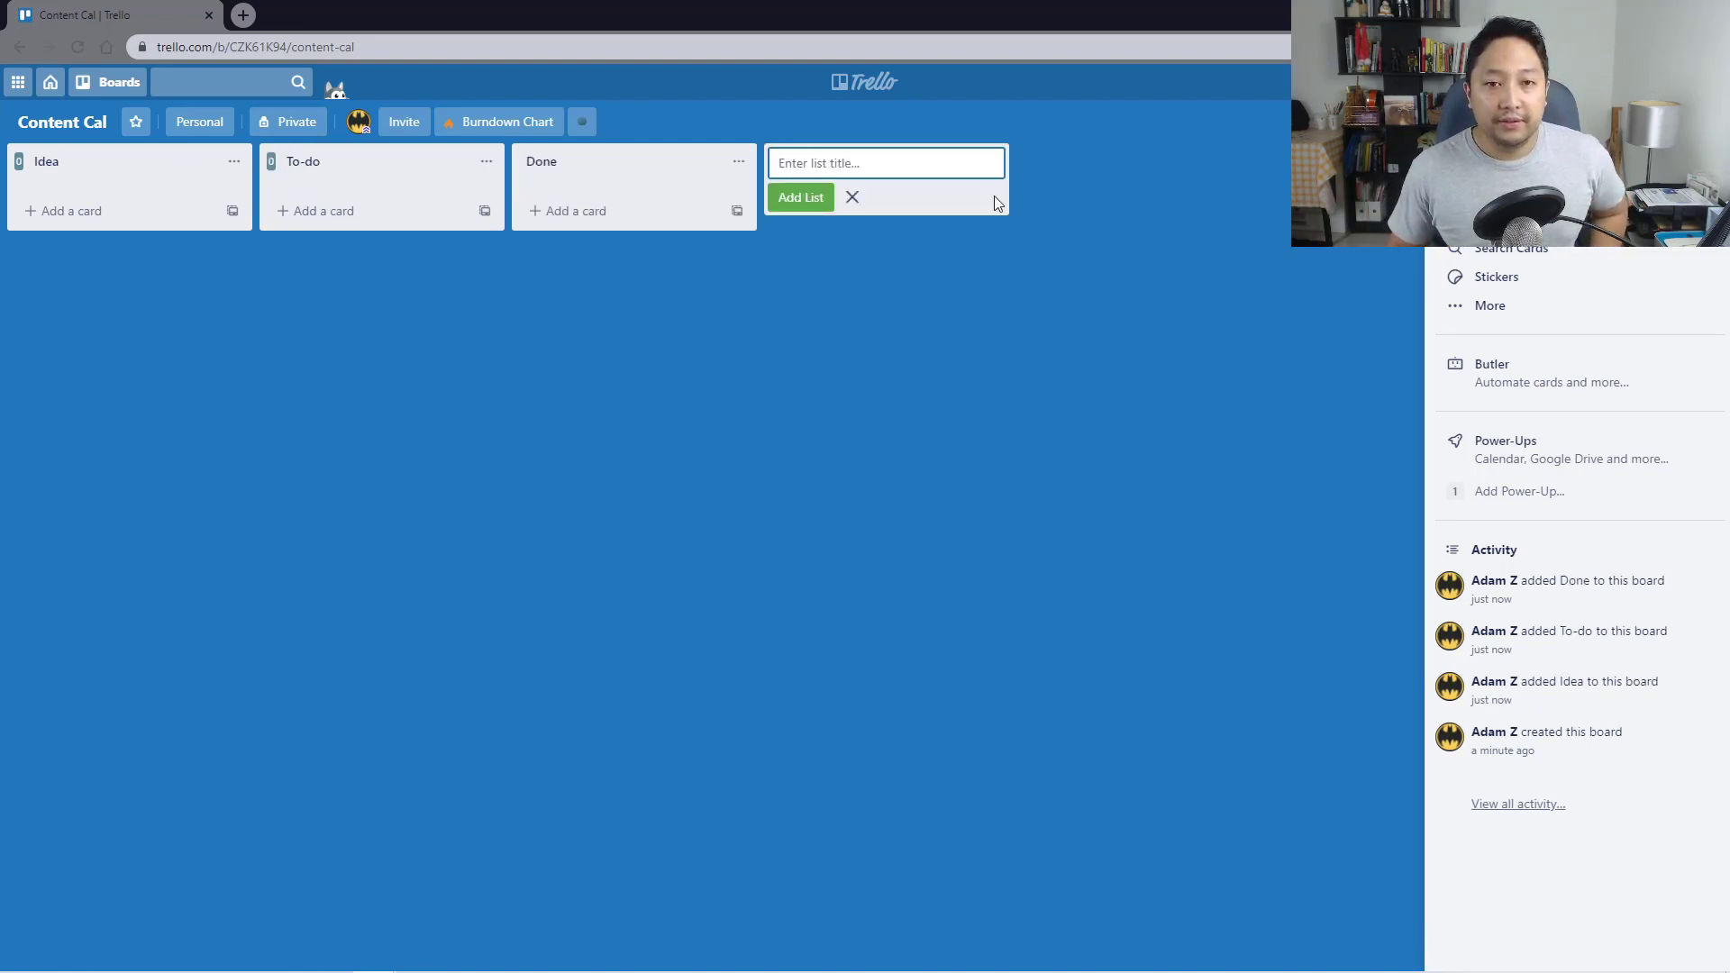
click(841, 239)
drag(595, 174, 667, 172)
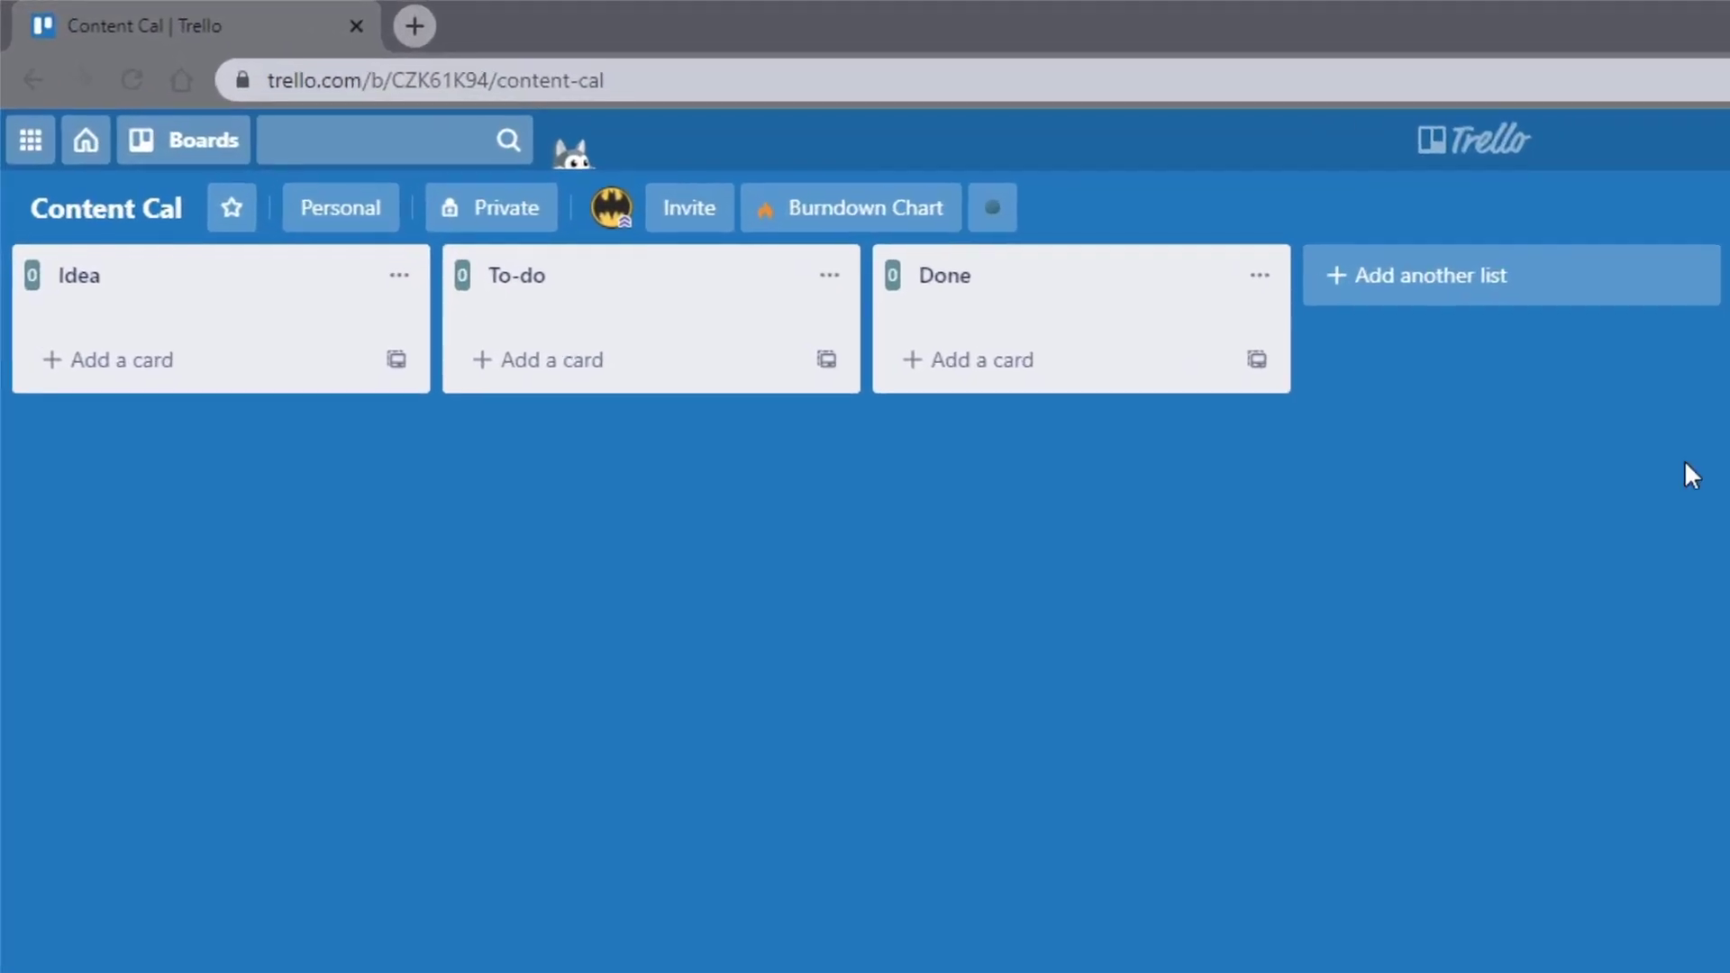
Step: Add the card 'What's your number 1 struggle with video content?' to the Idea list
click(114, 365)
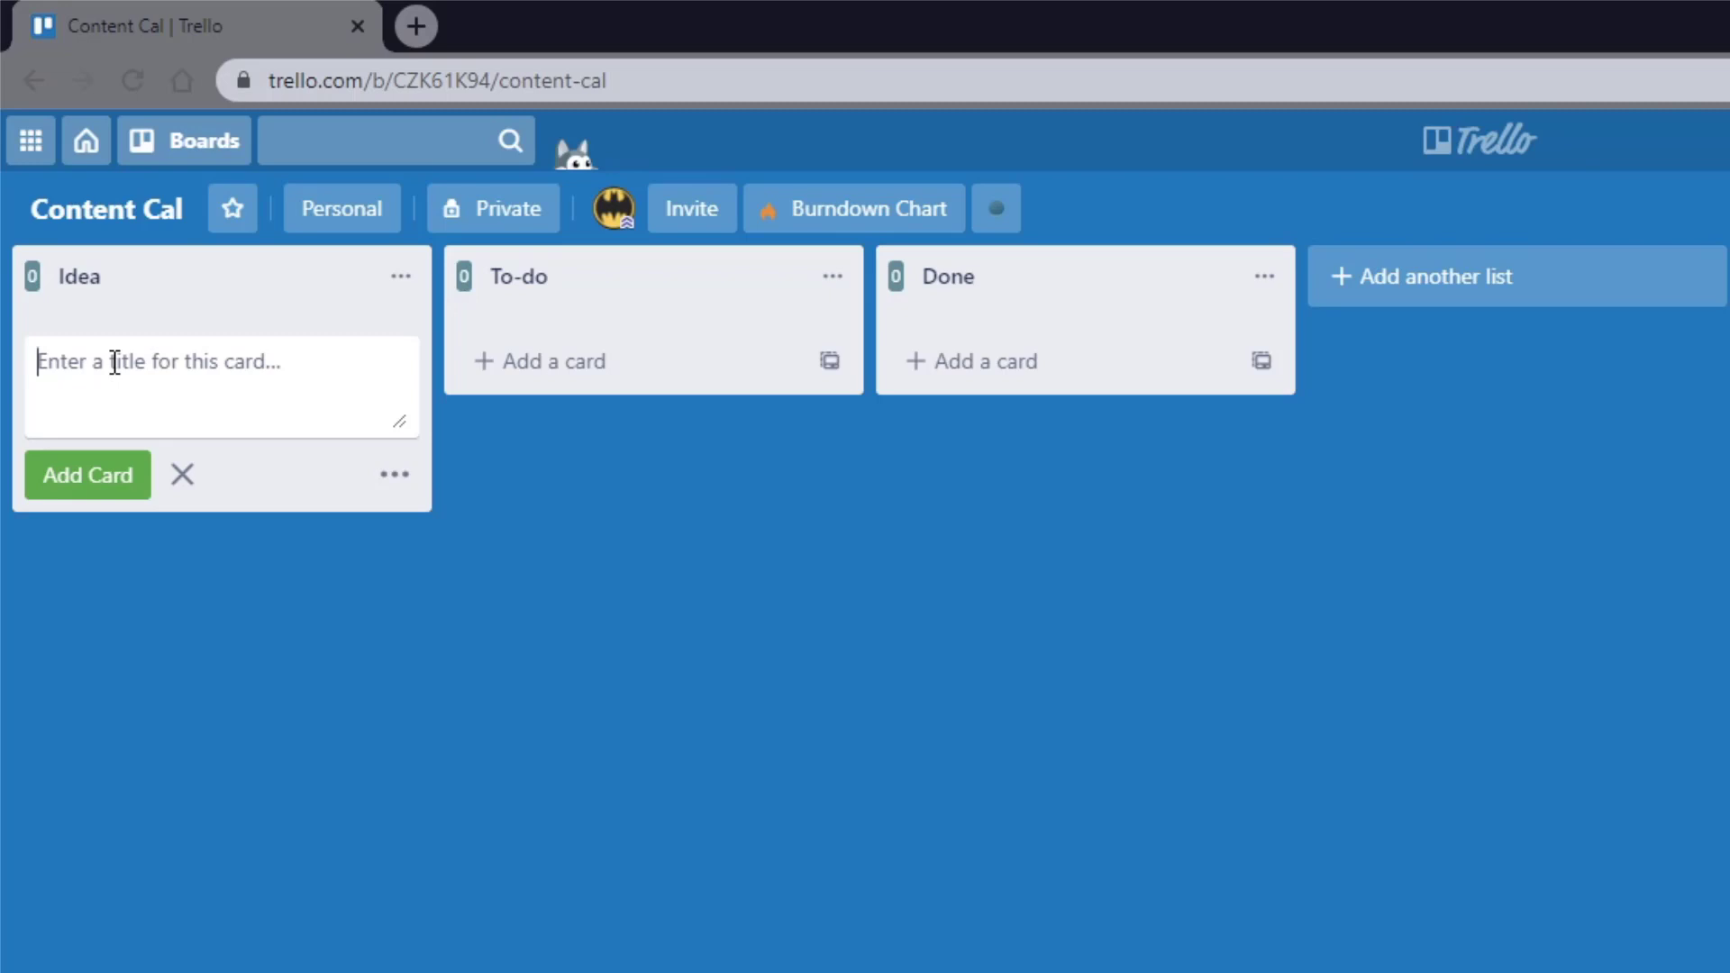
text(What's )
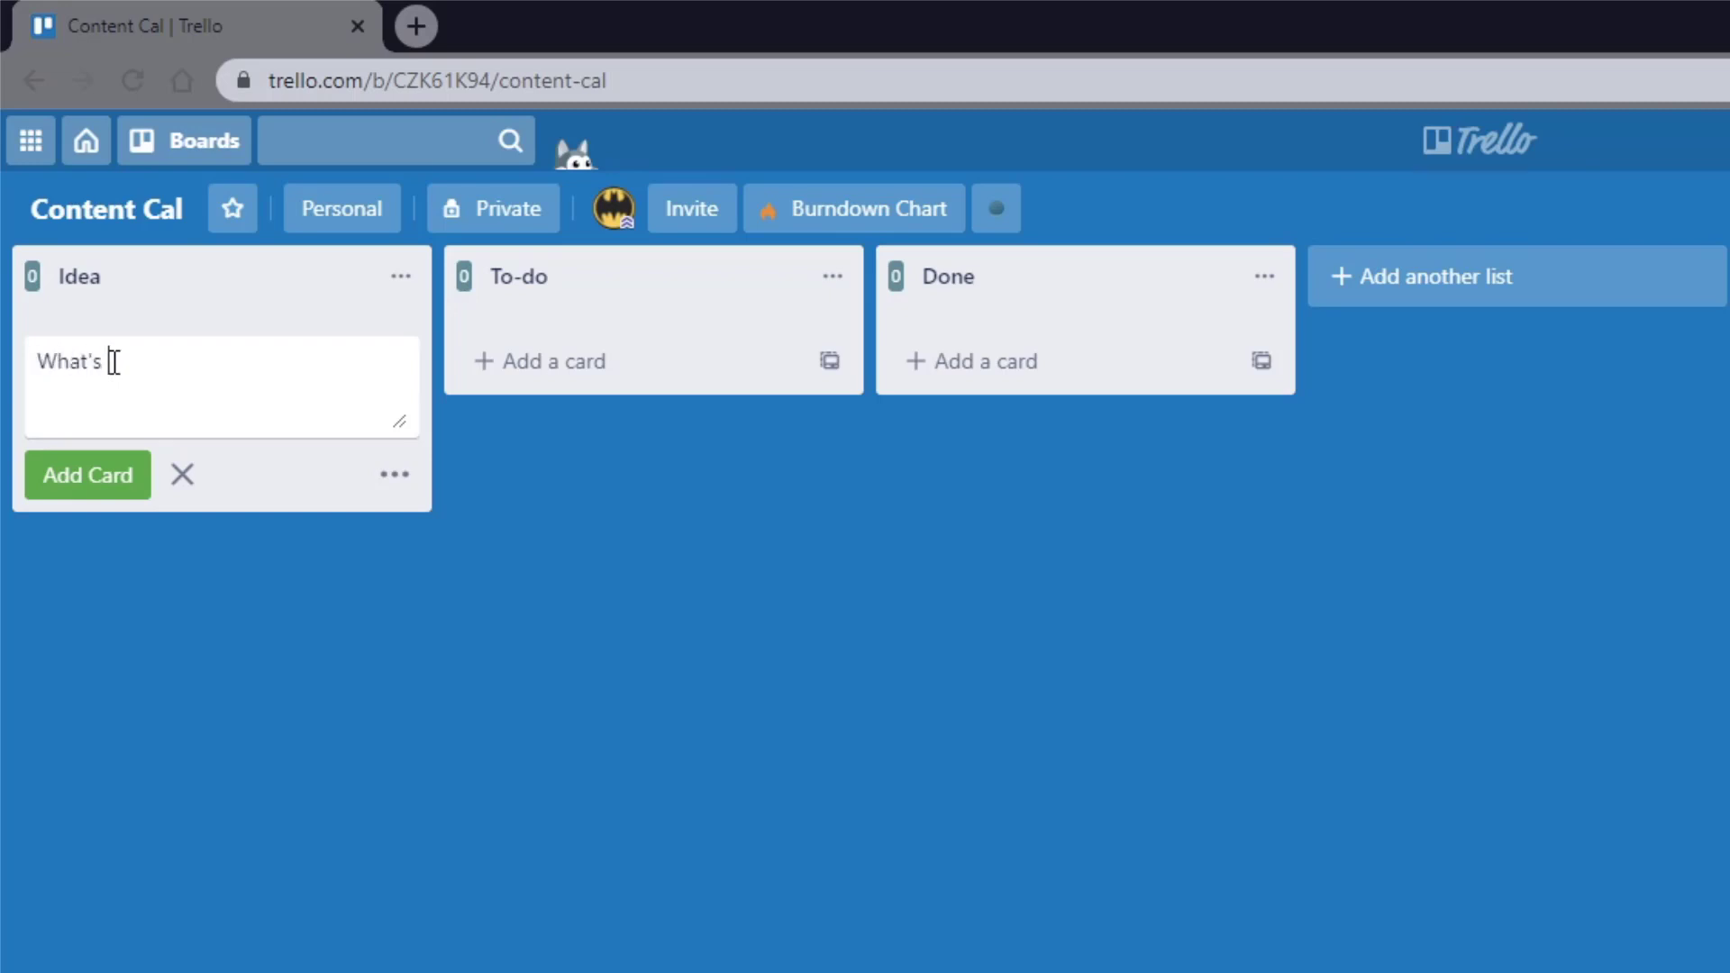
text(your number 1 struggle with )
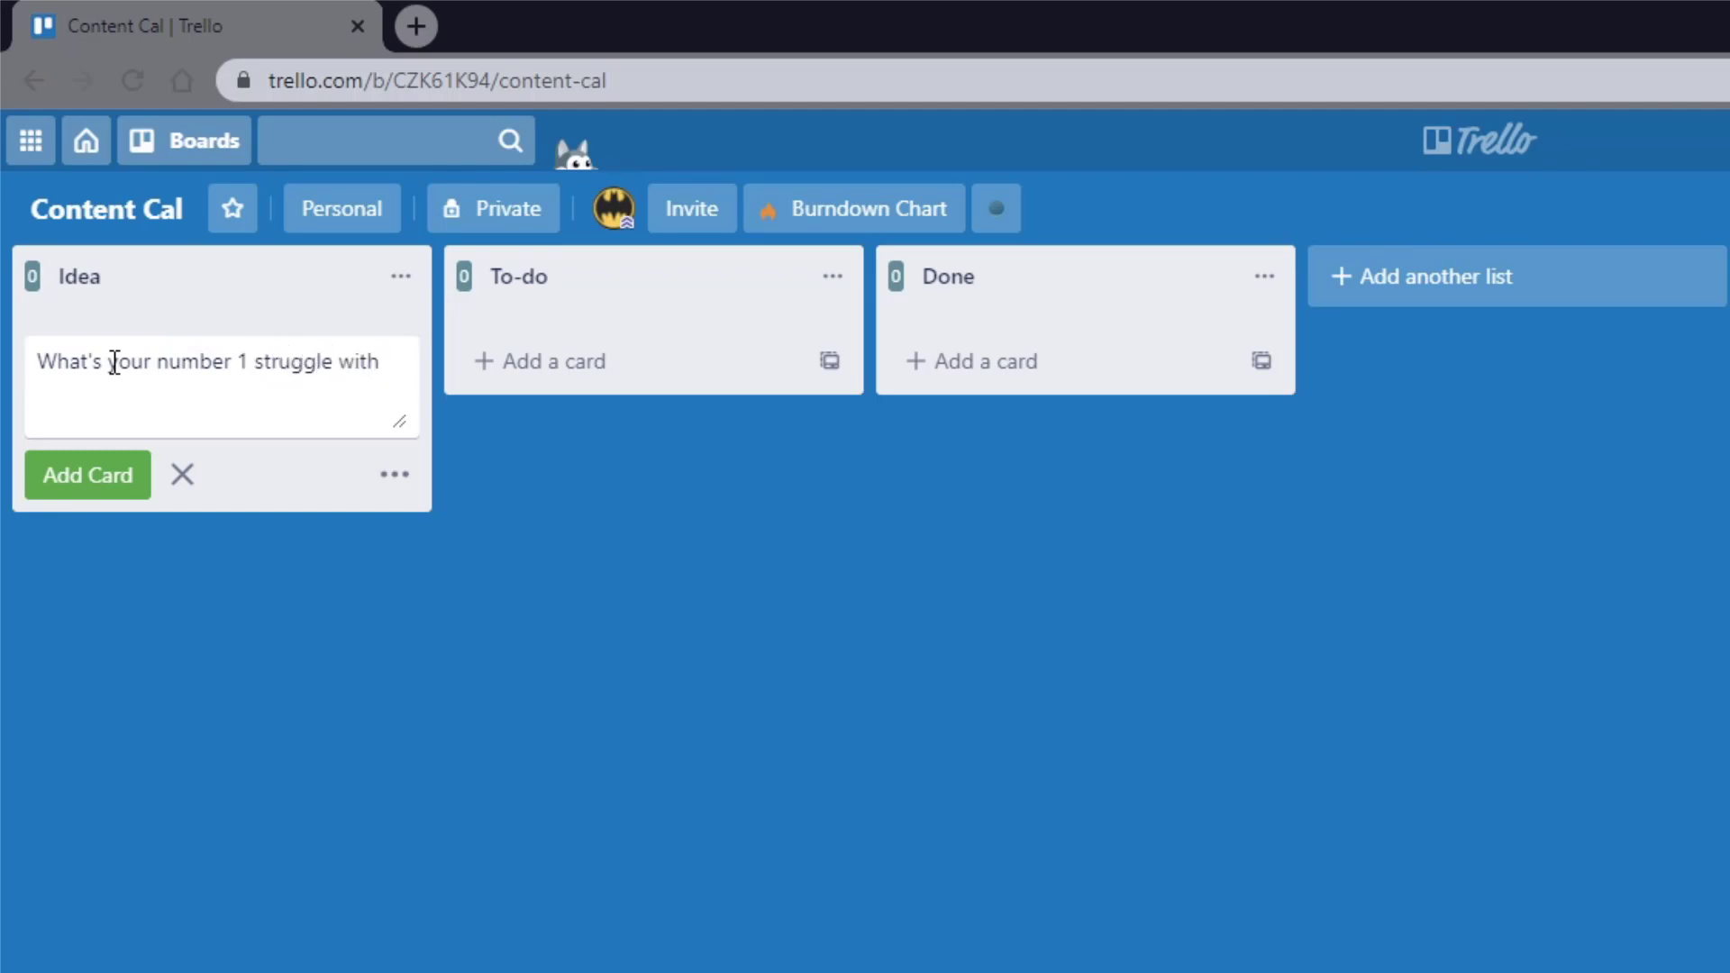
text(video conten)
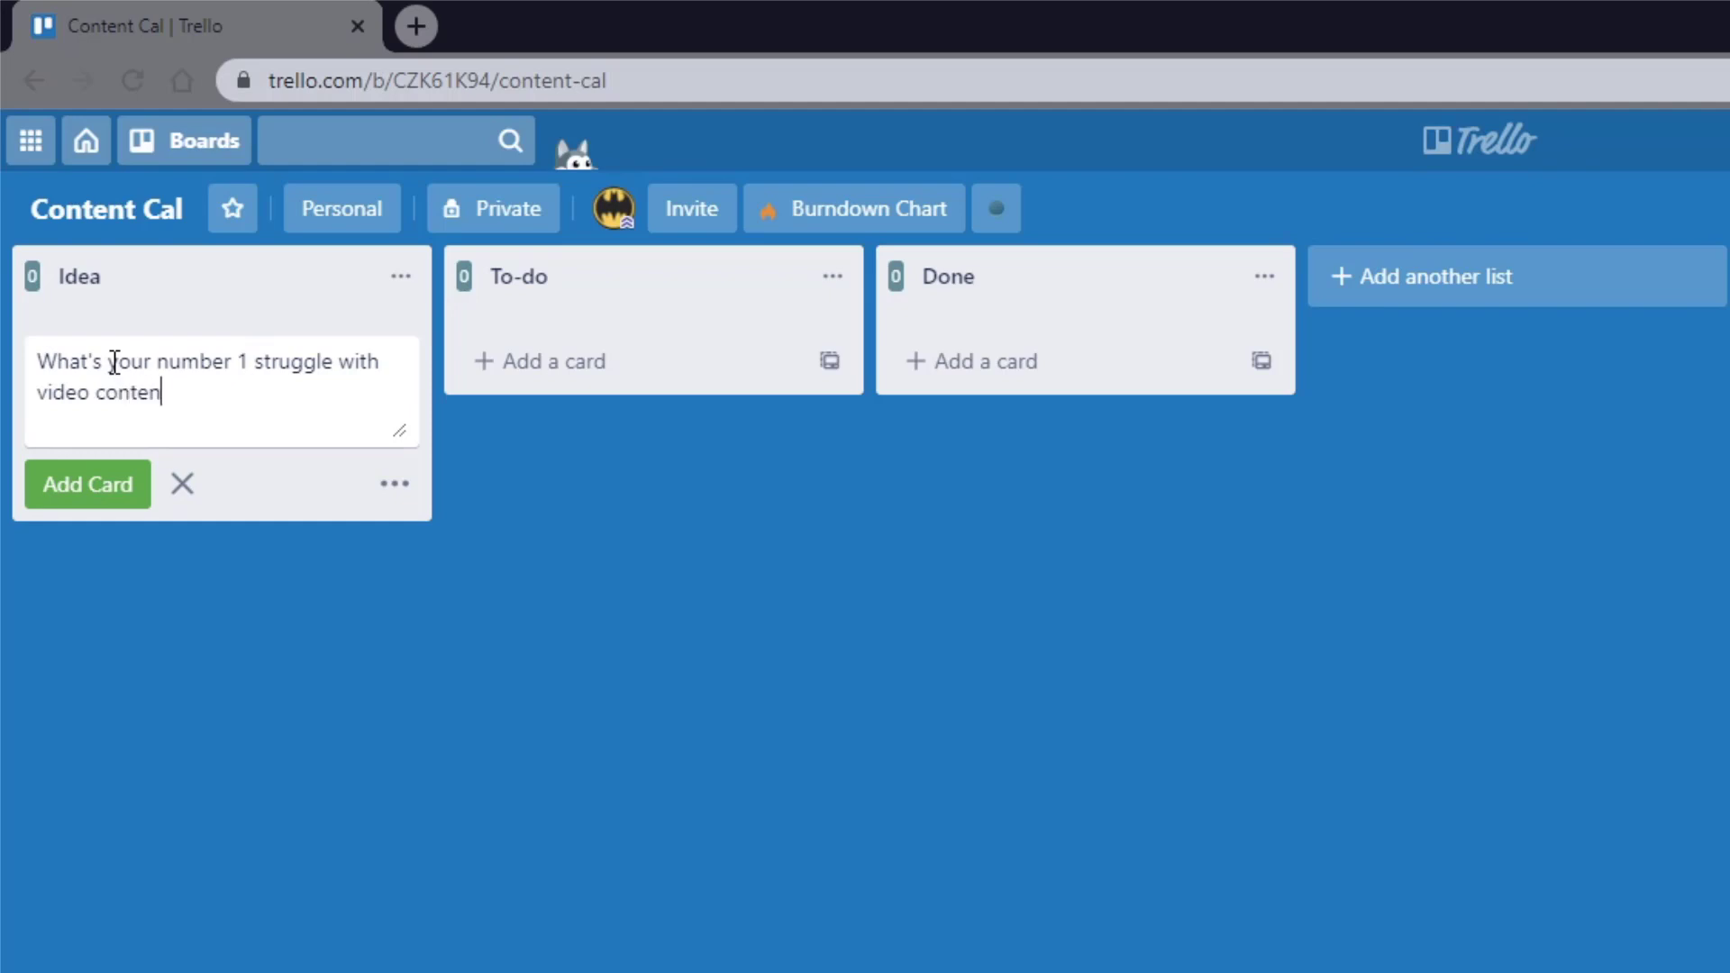
text(t?)
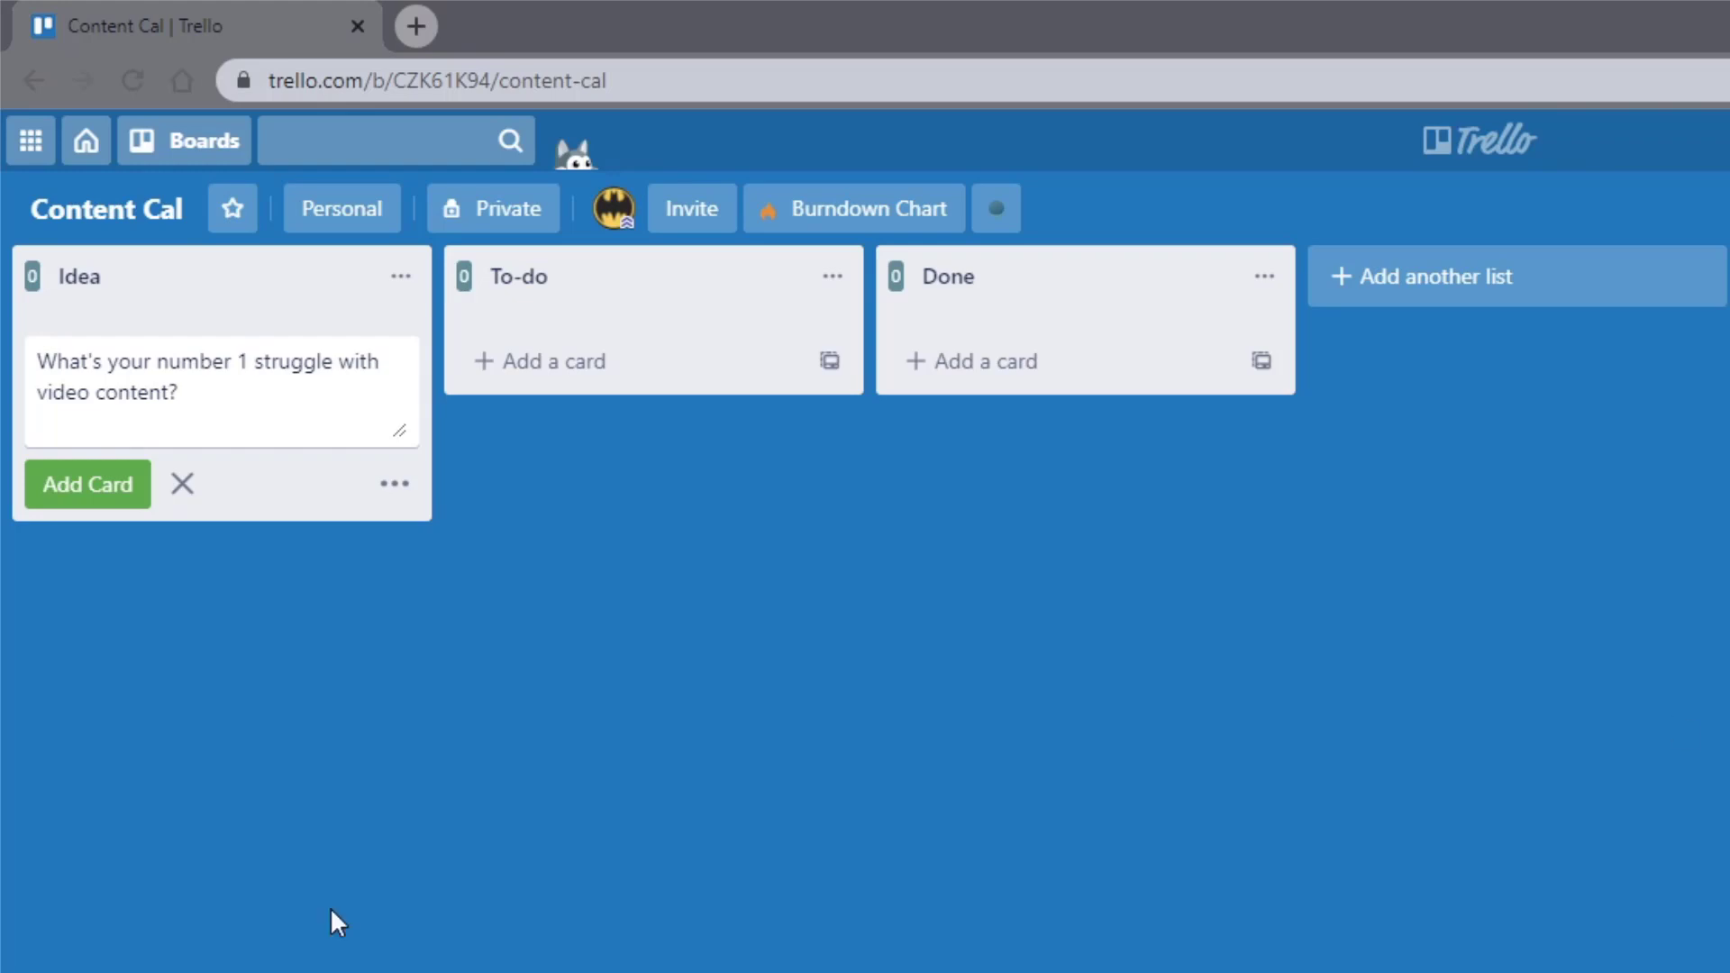
click(107, 495)
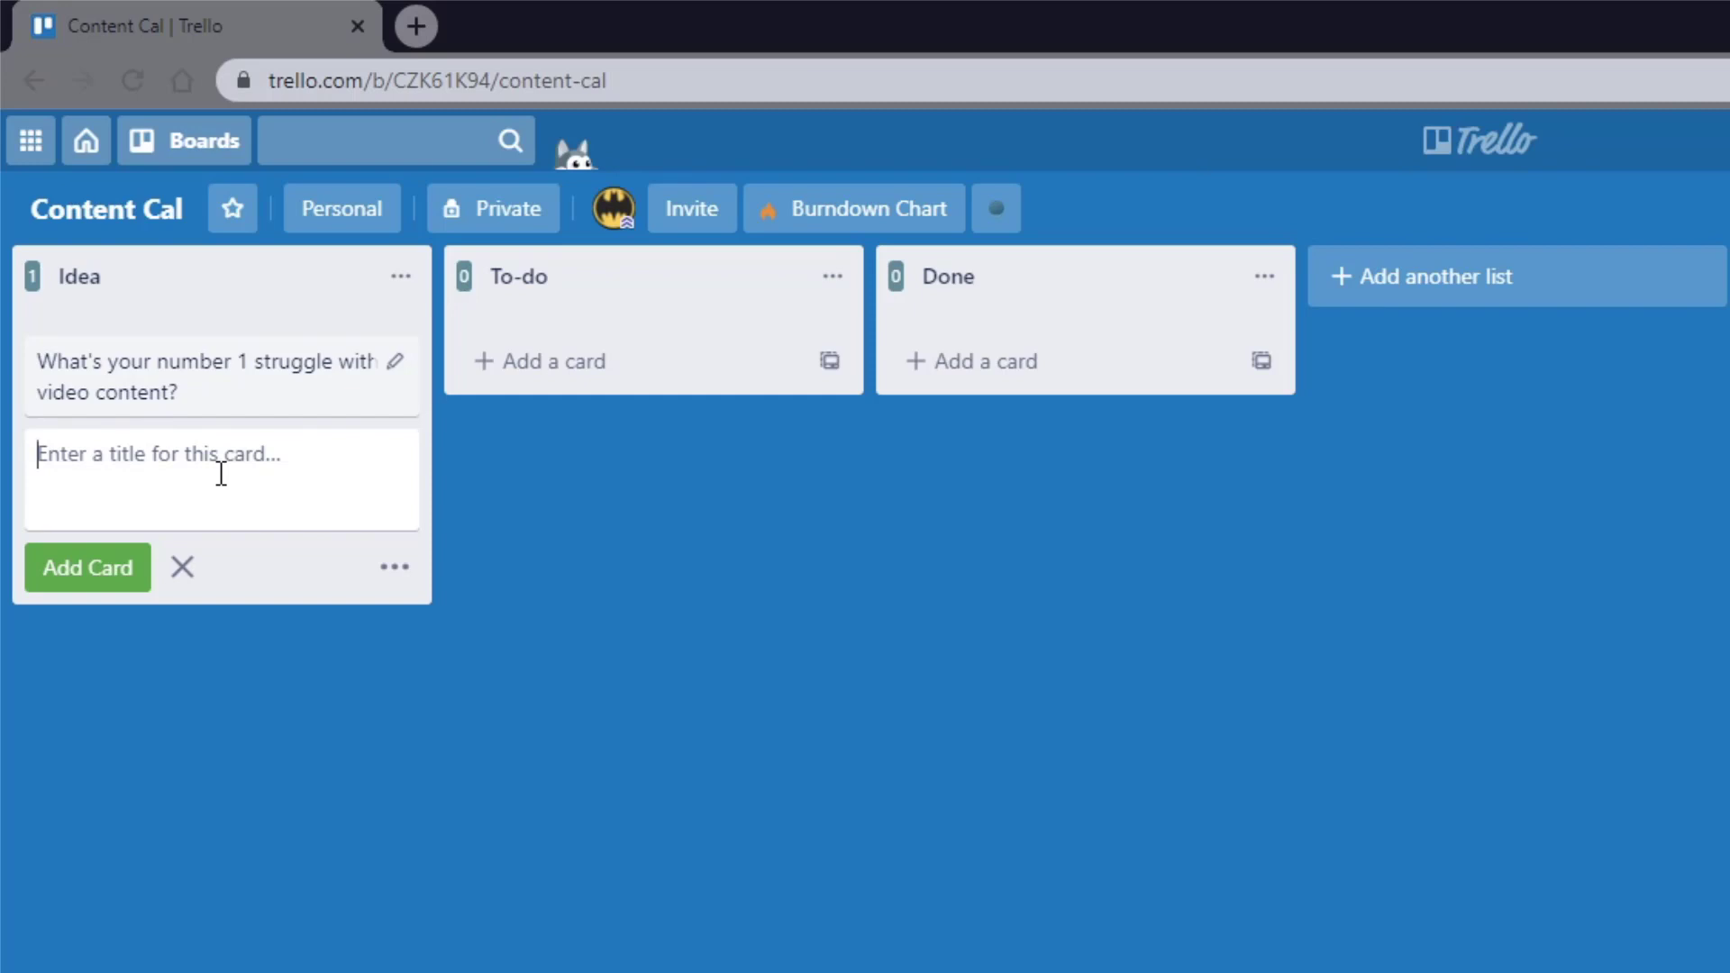
Step: Add the cards Announcement, Quote and Tutorial below it in the Idea list
text(Announcement)
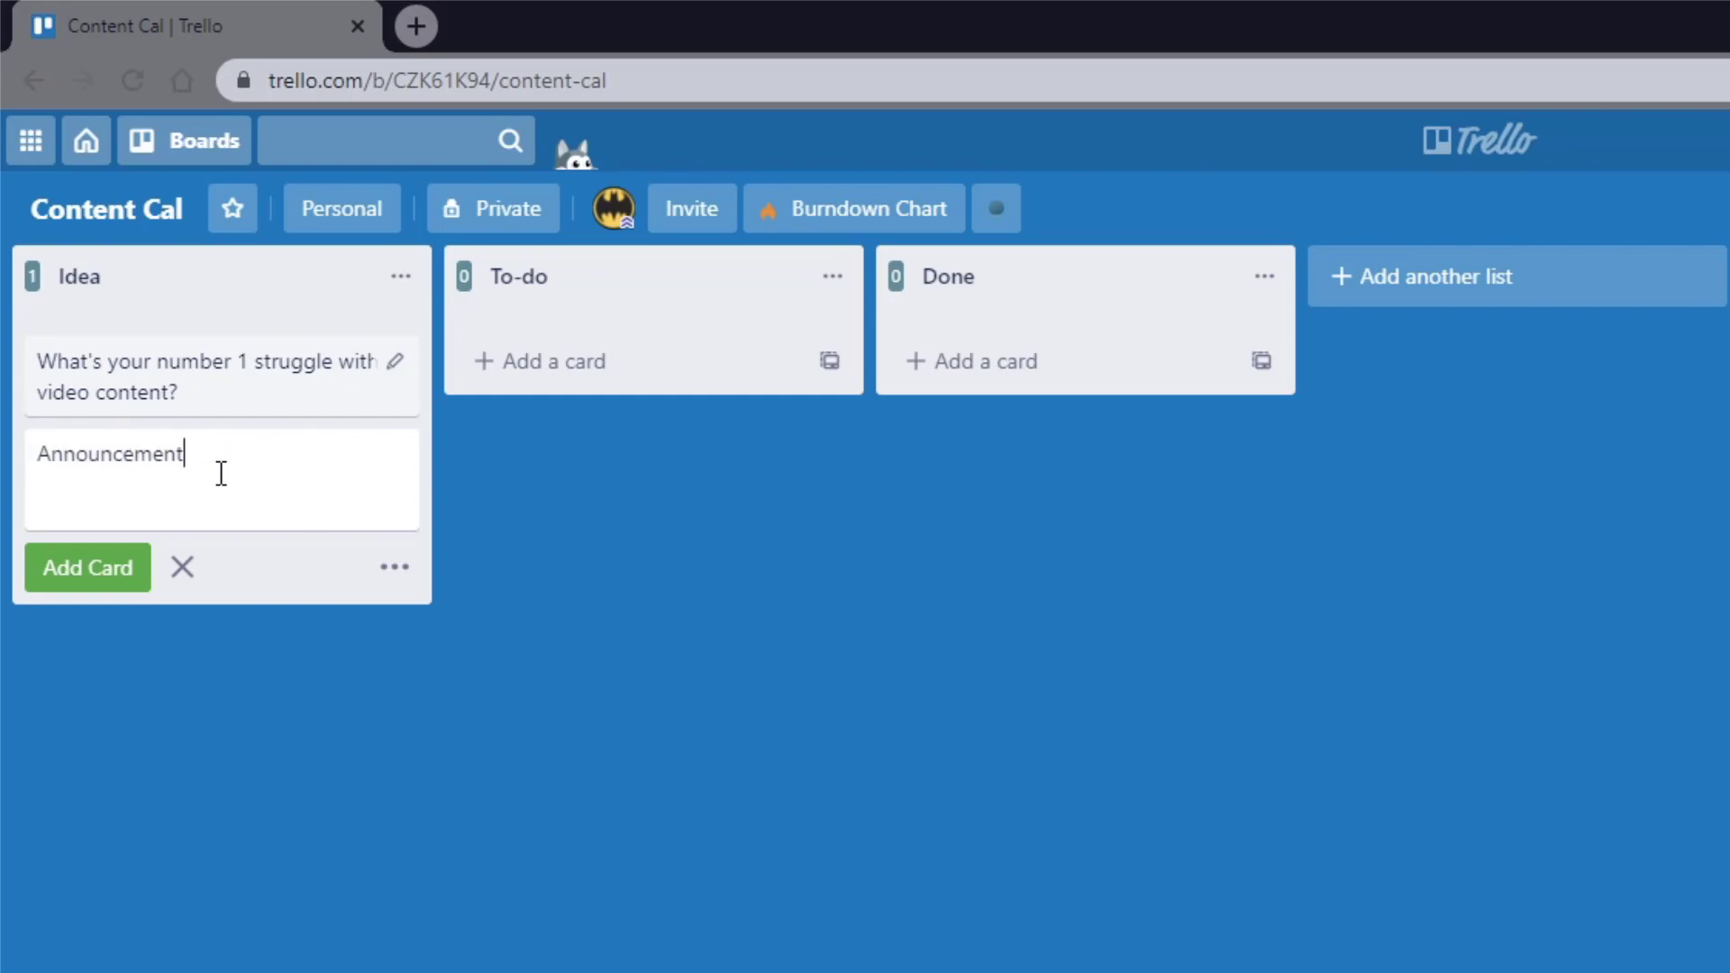
key(Return)
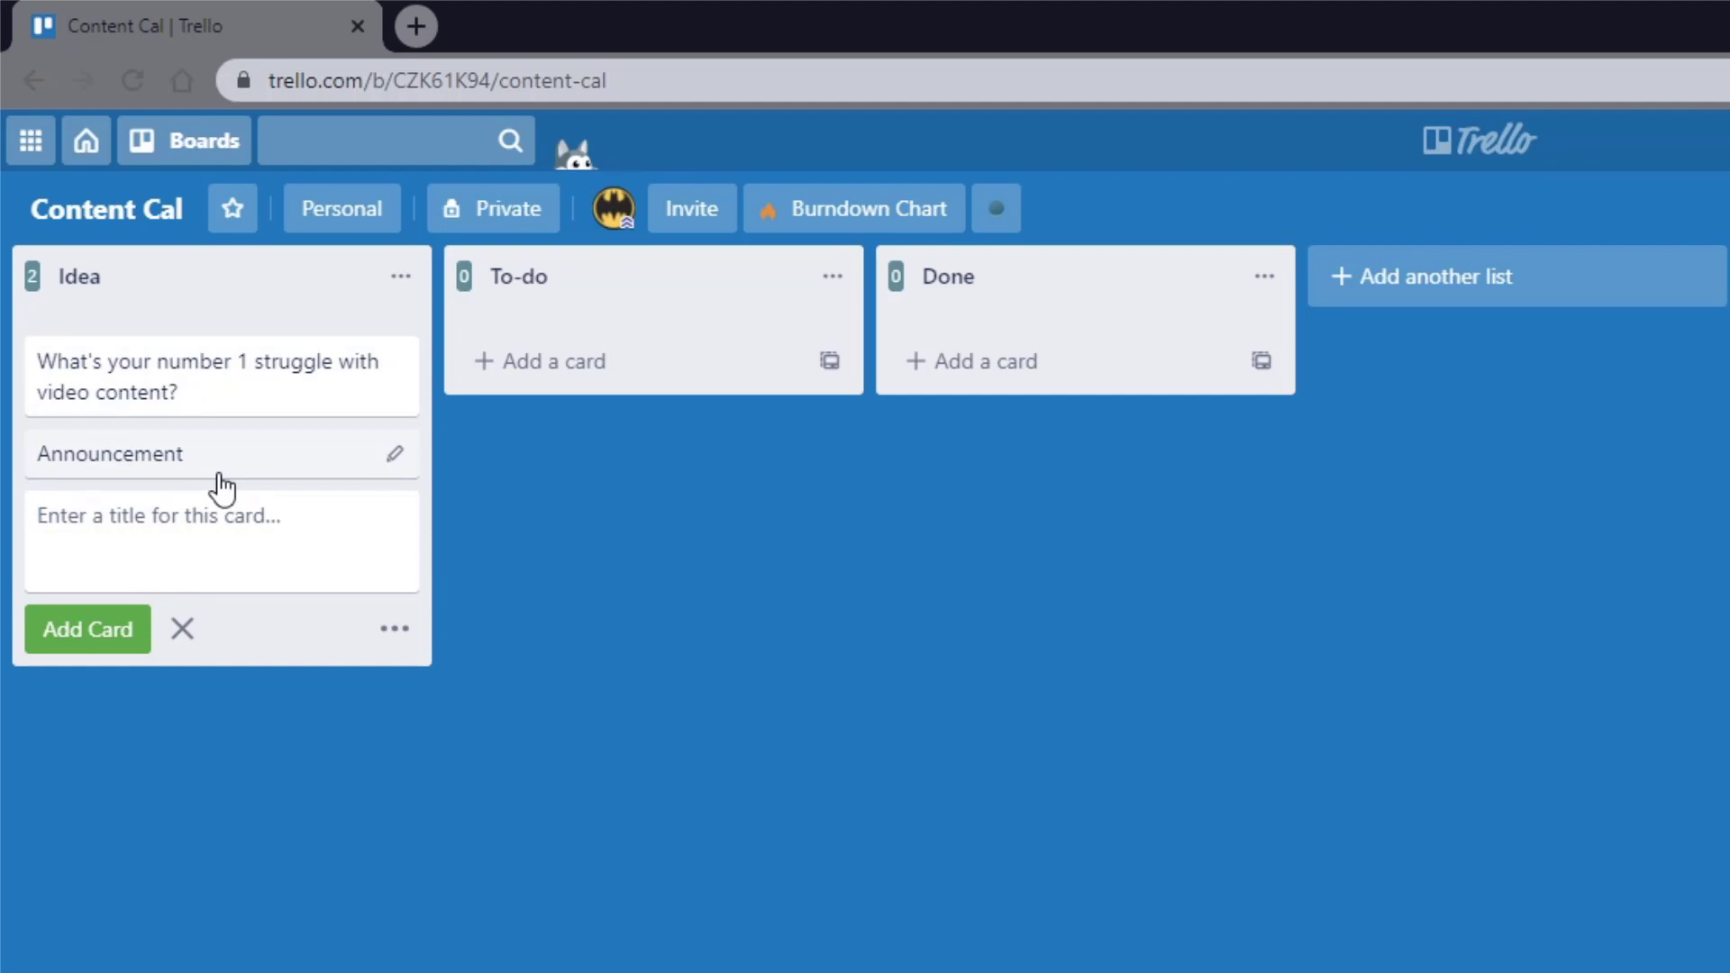
text(Quote)
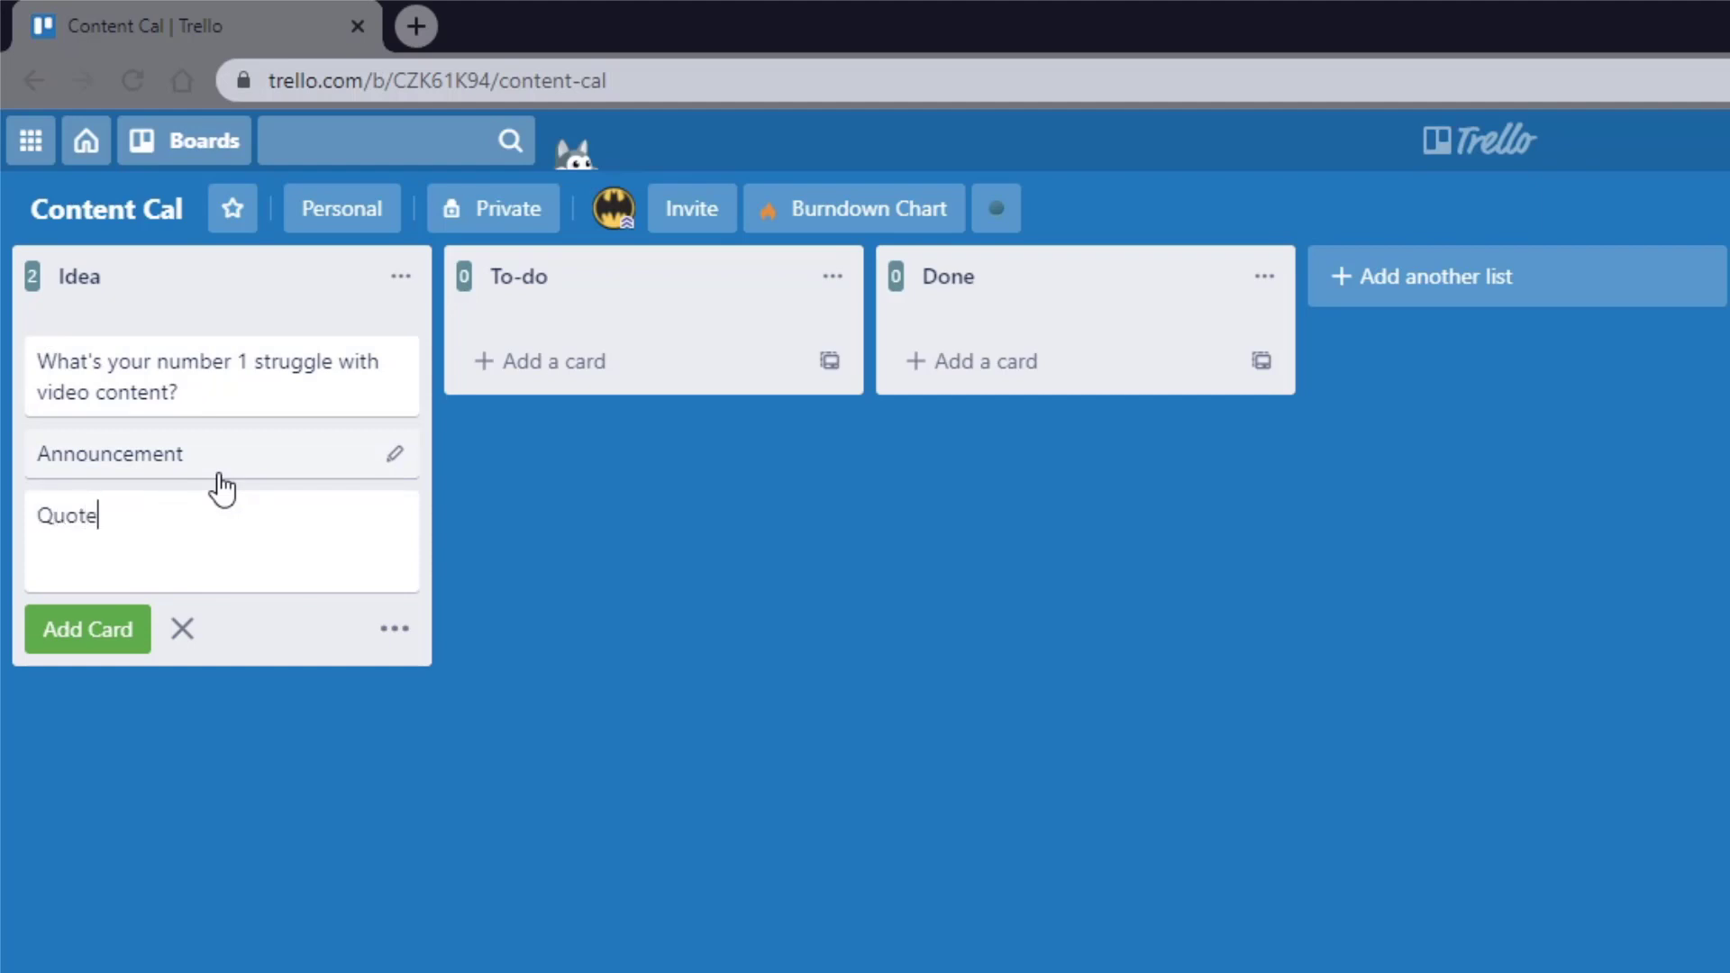
key(Return)
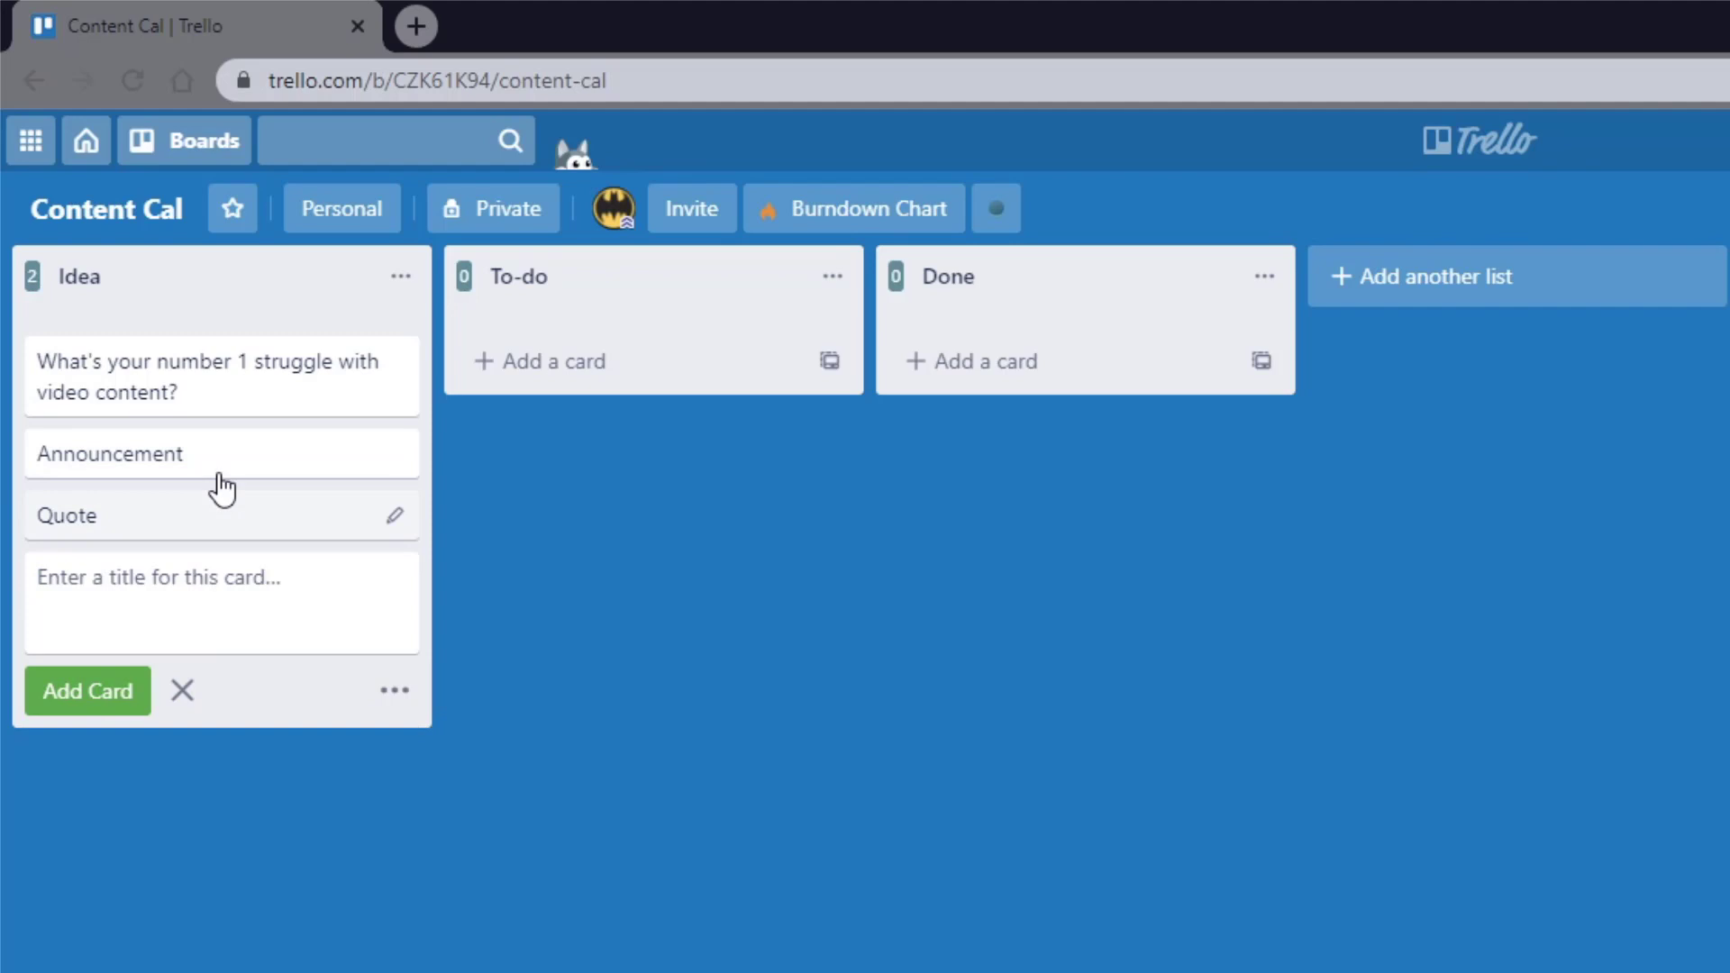
text(Tuo)
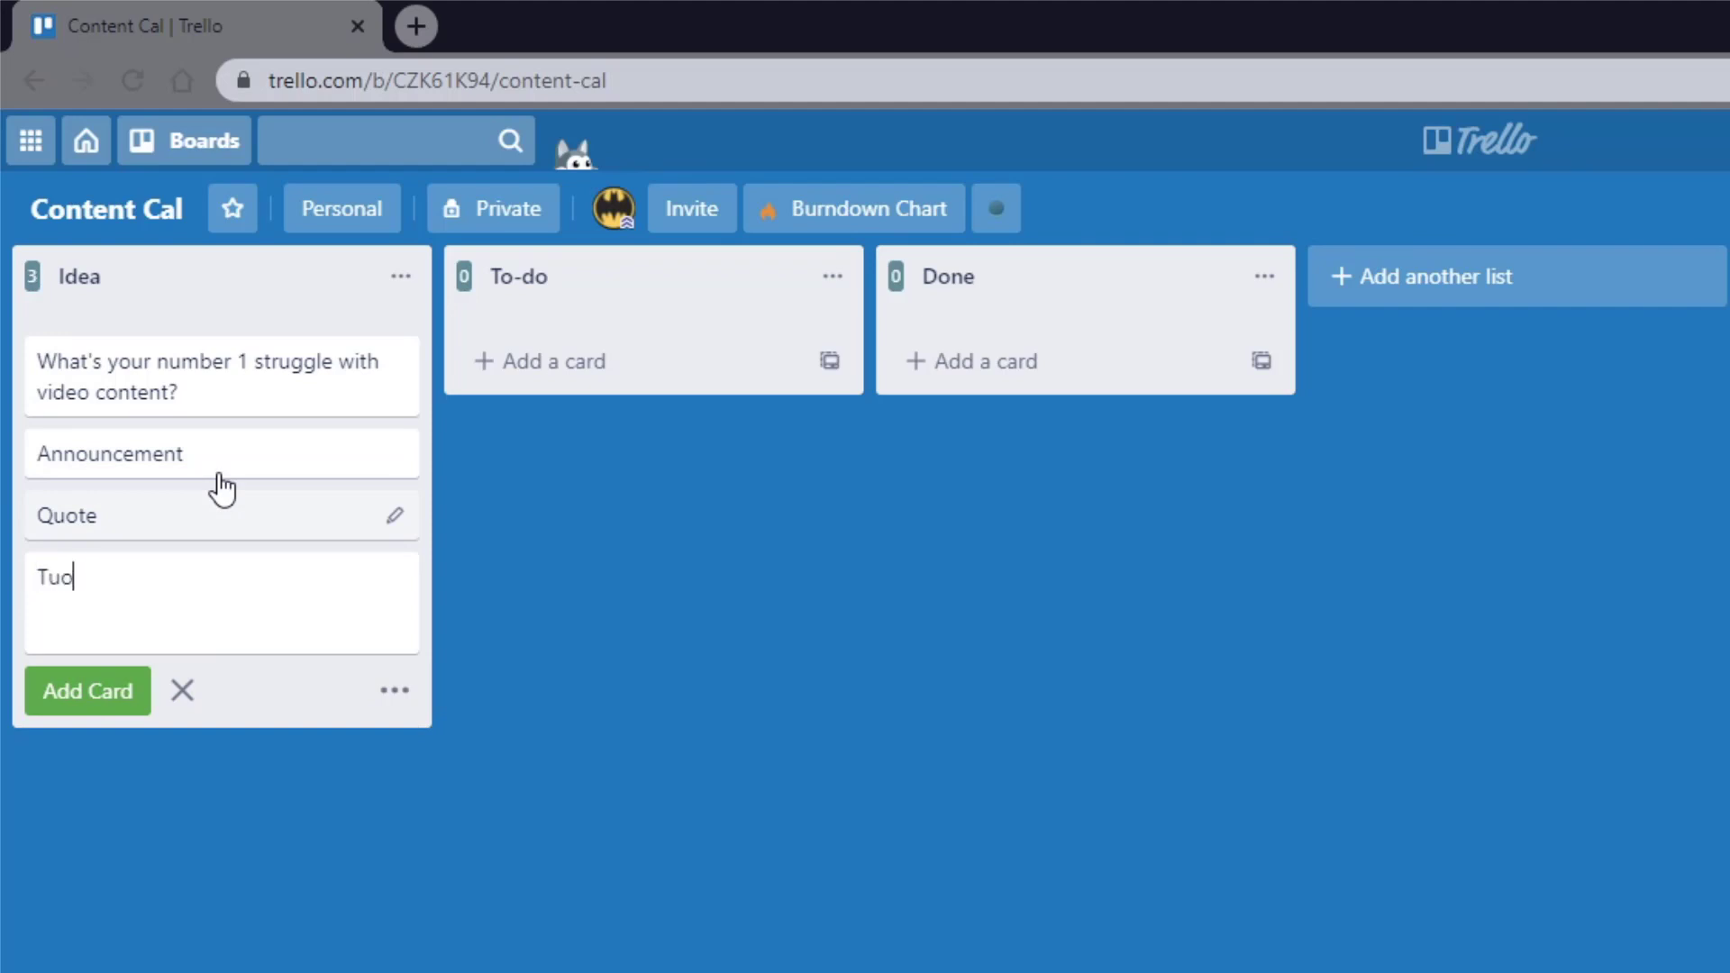
key(BackSpace)
text(torial)
key(Return)
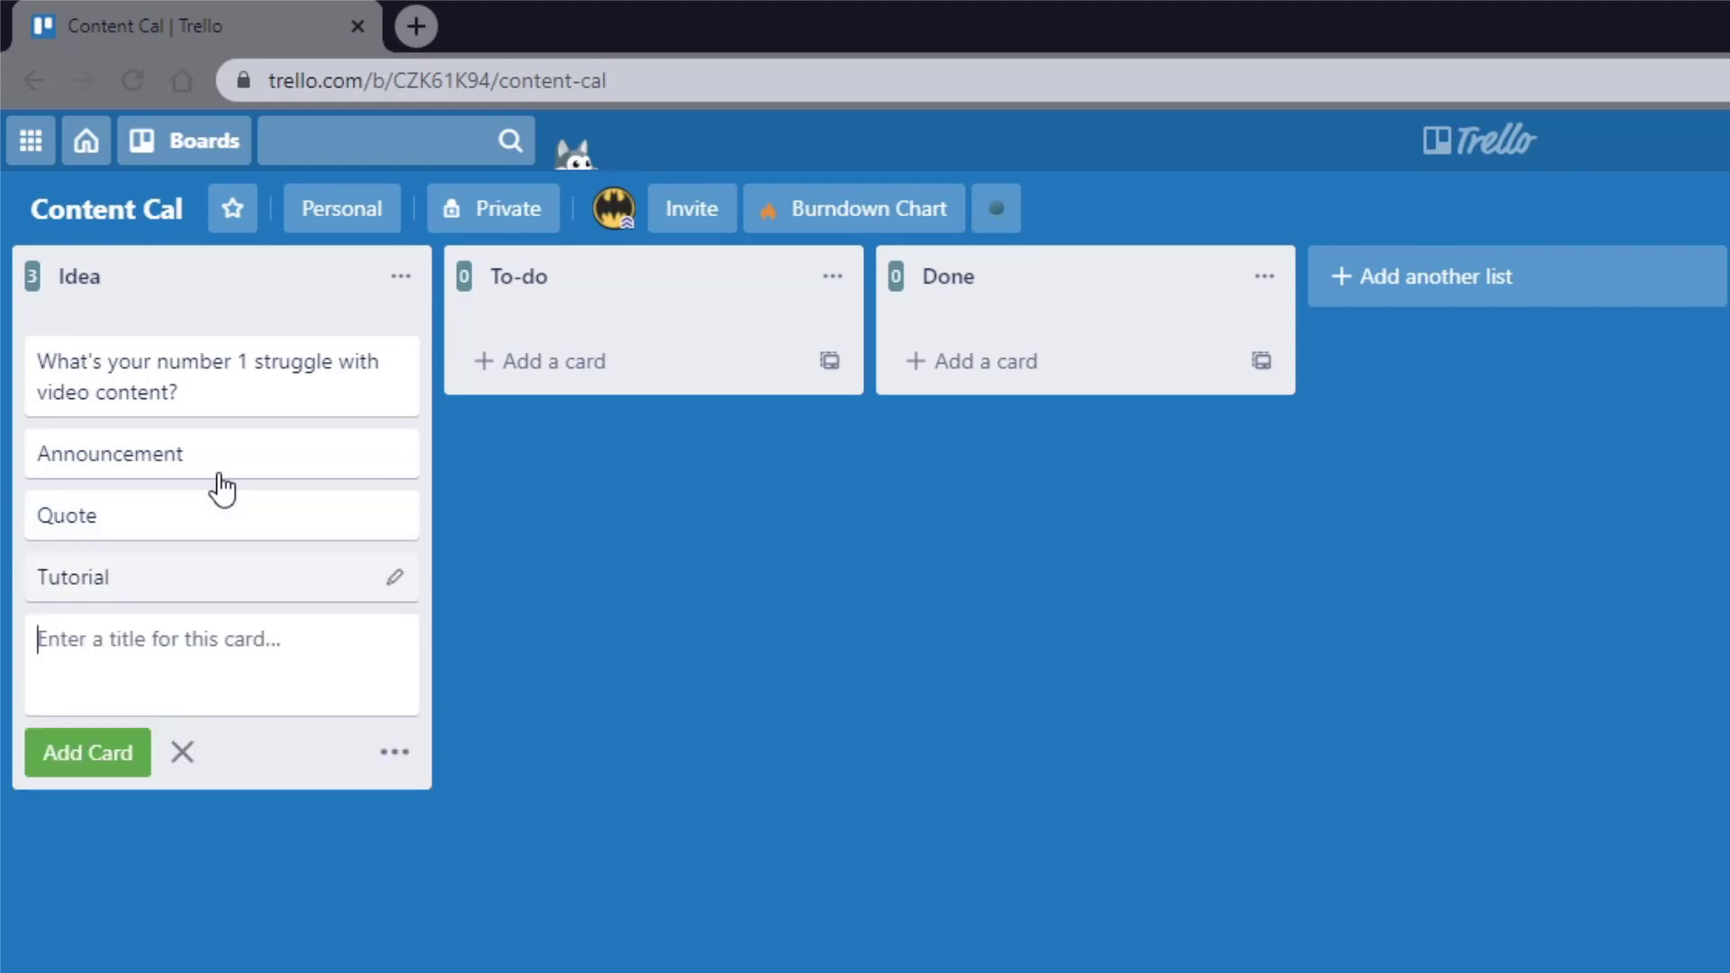
click(184, 753)
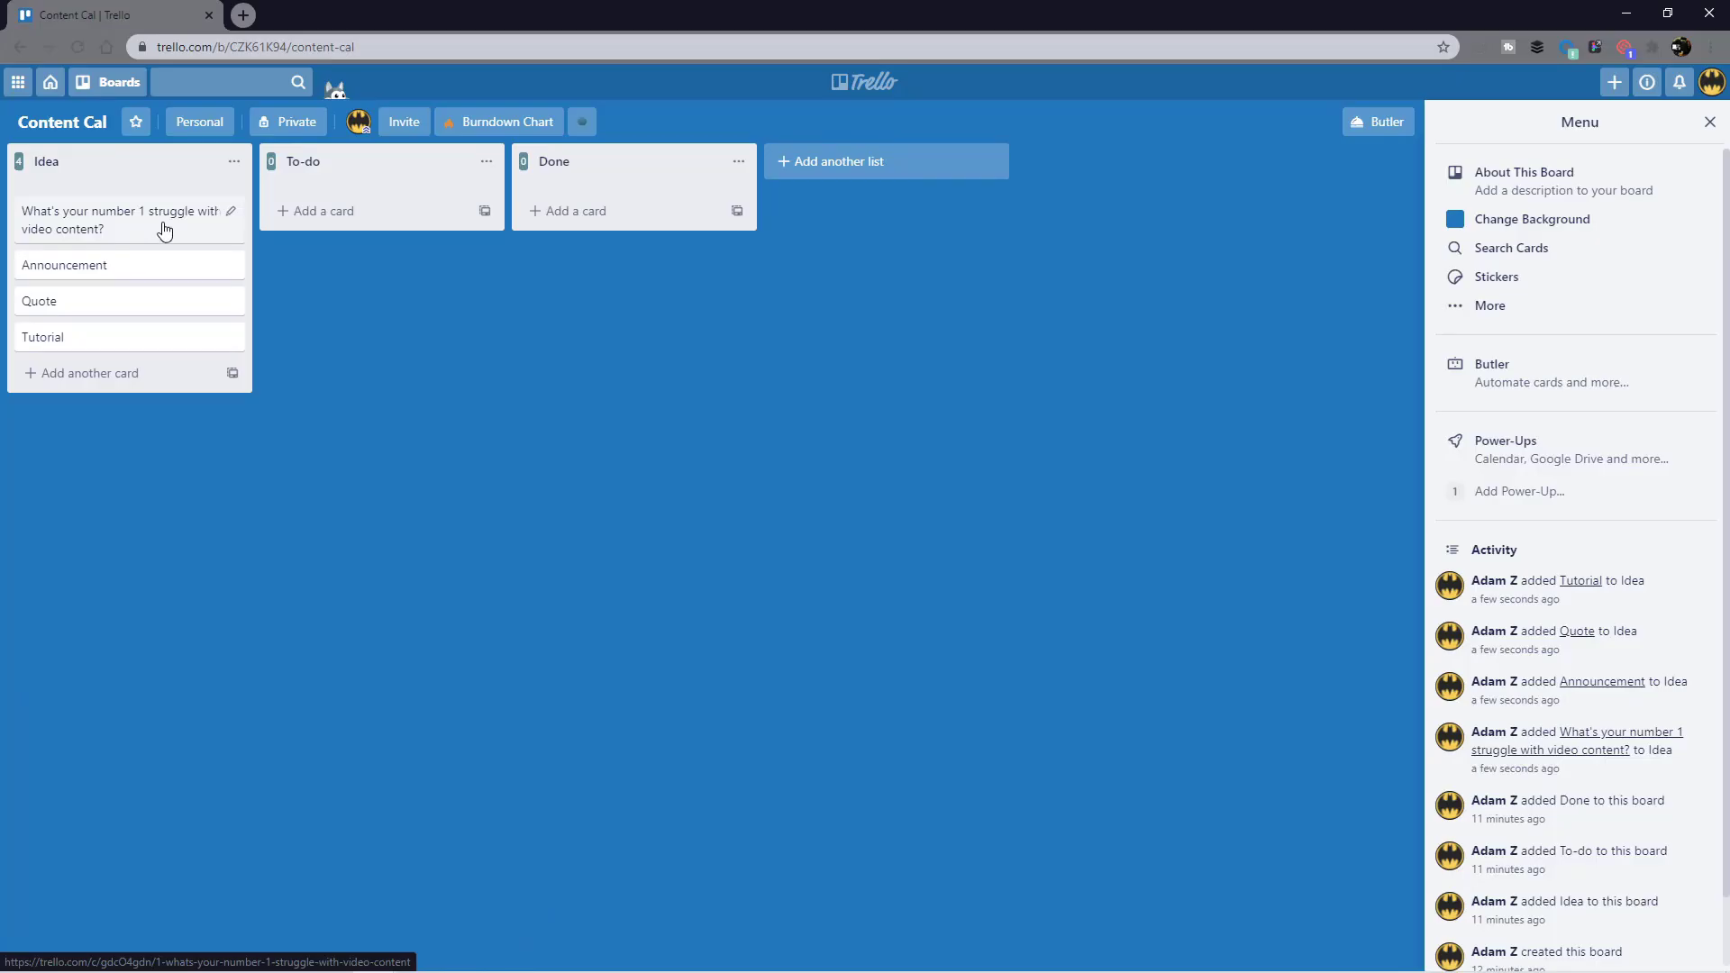
Step: Open the video-struggle card and save the description 'Question of the day for new youtube video'
click(164, 231)
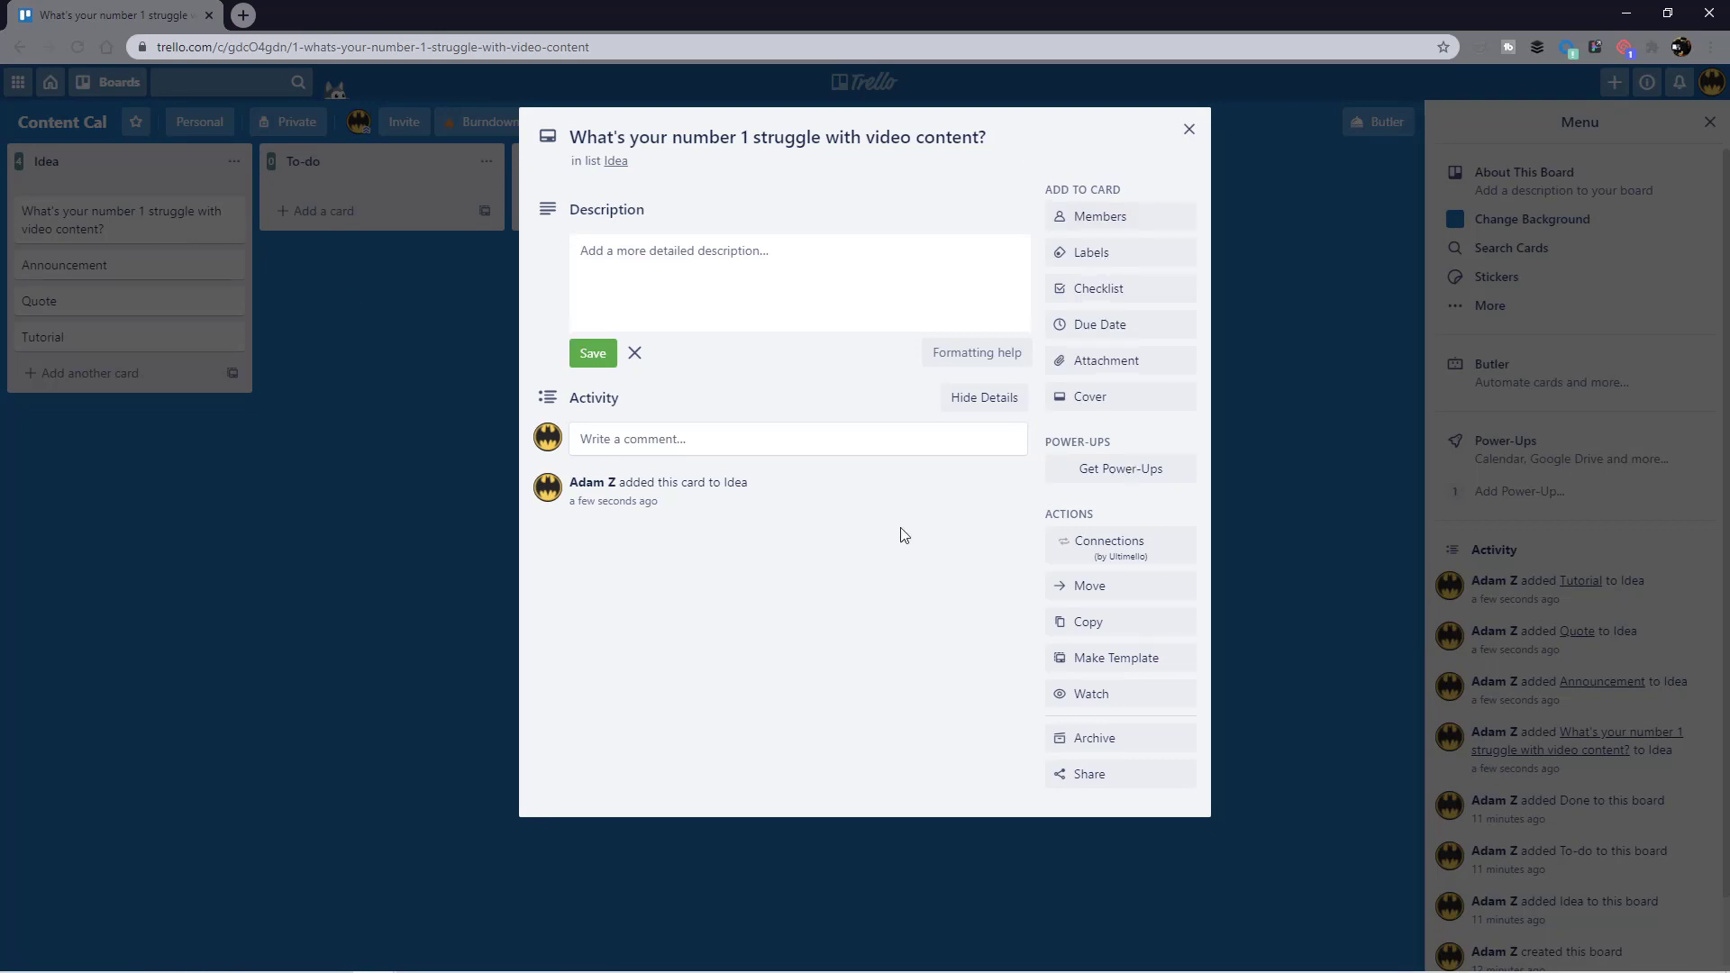
click(1108, 226)
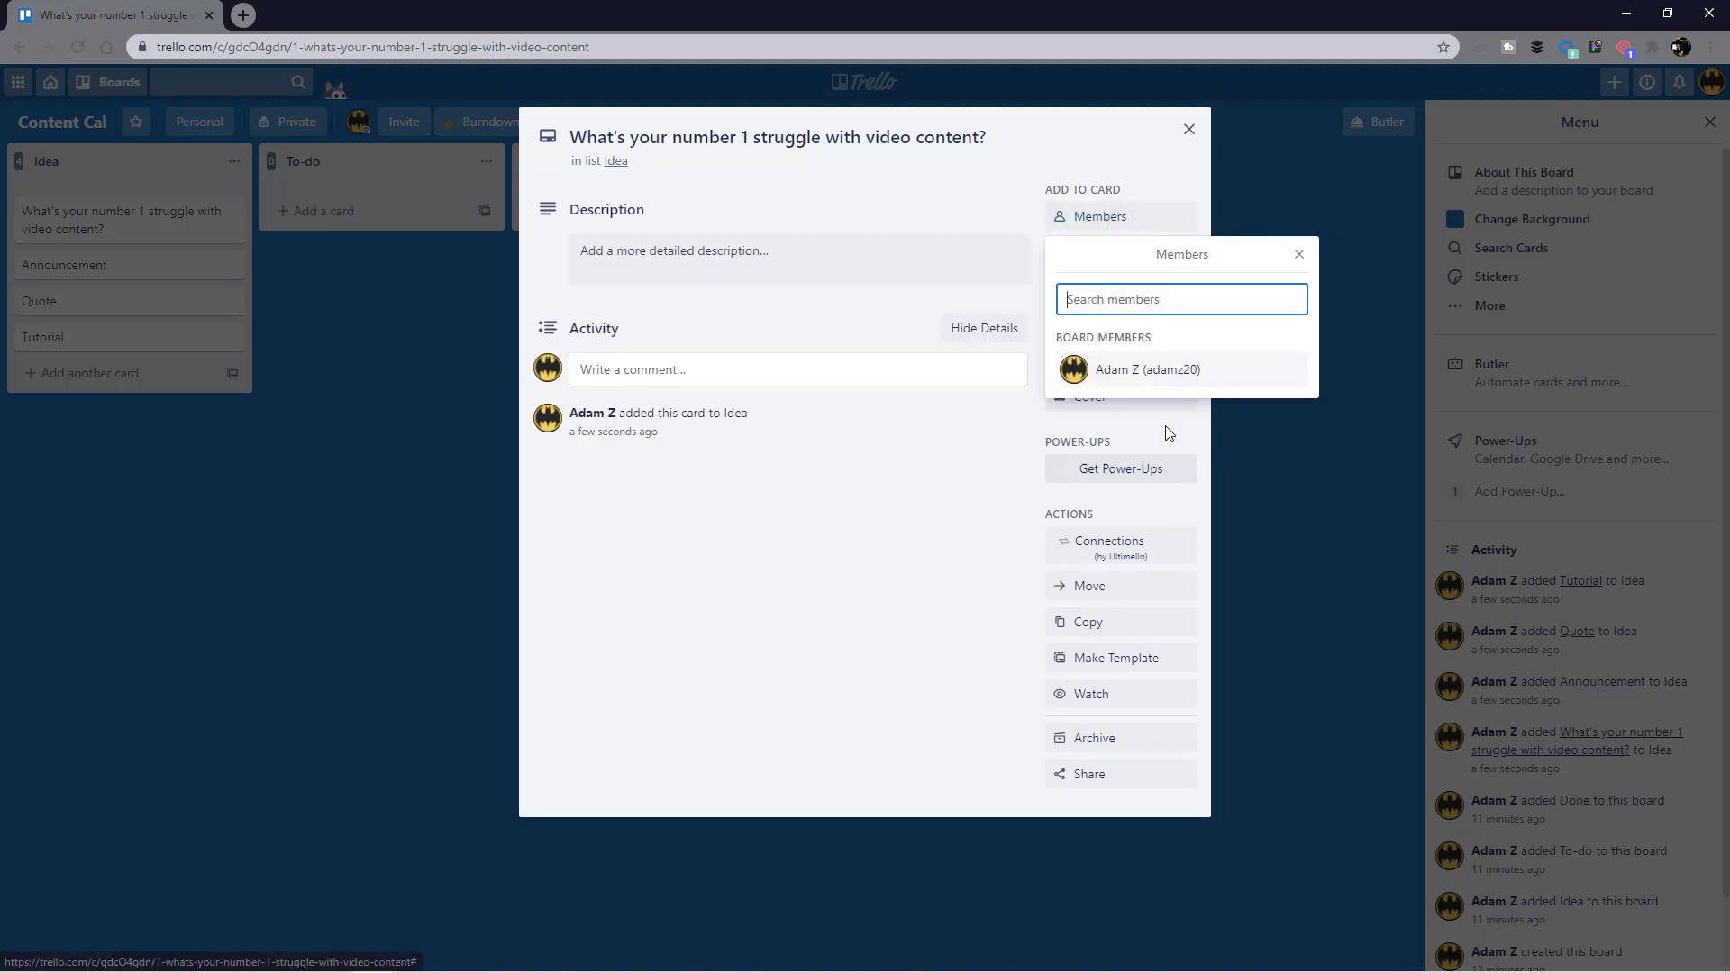
click(1298, 258)
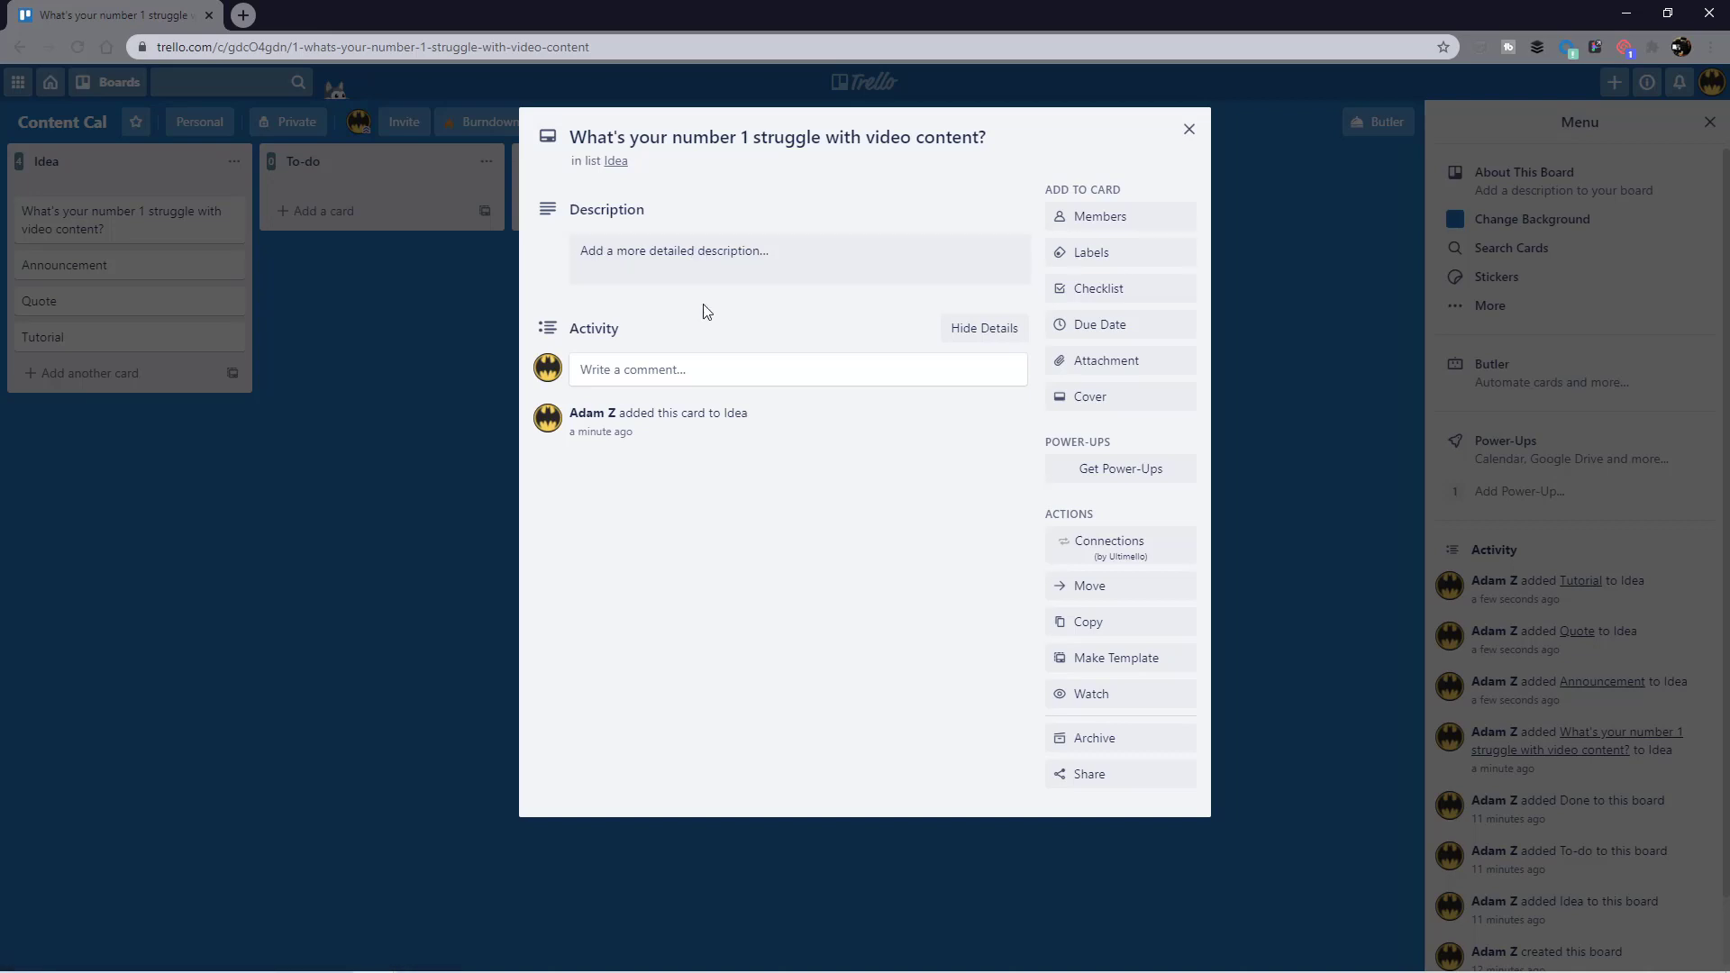
click(661, 252)
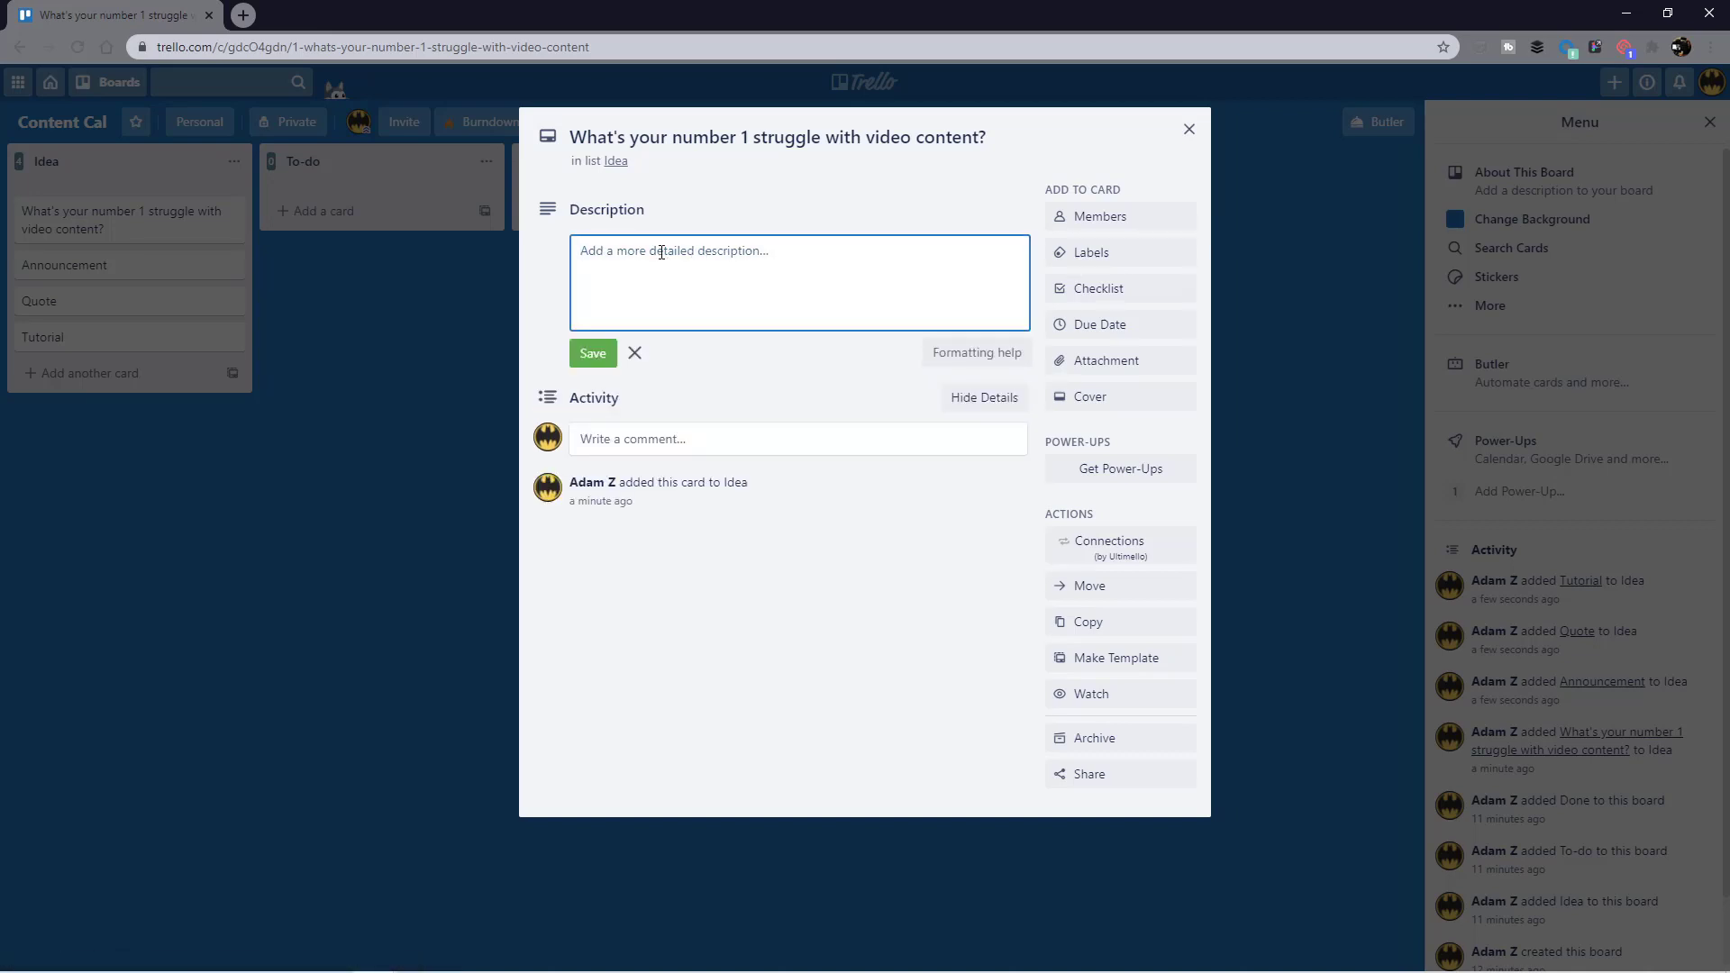
text(Question of the day for new youtube video)
click(602, 355)
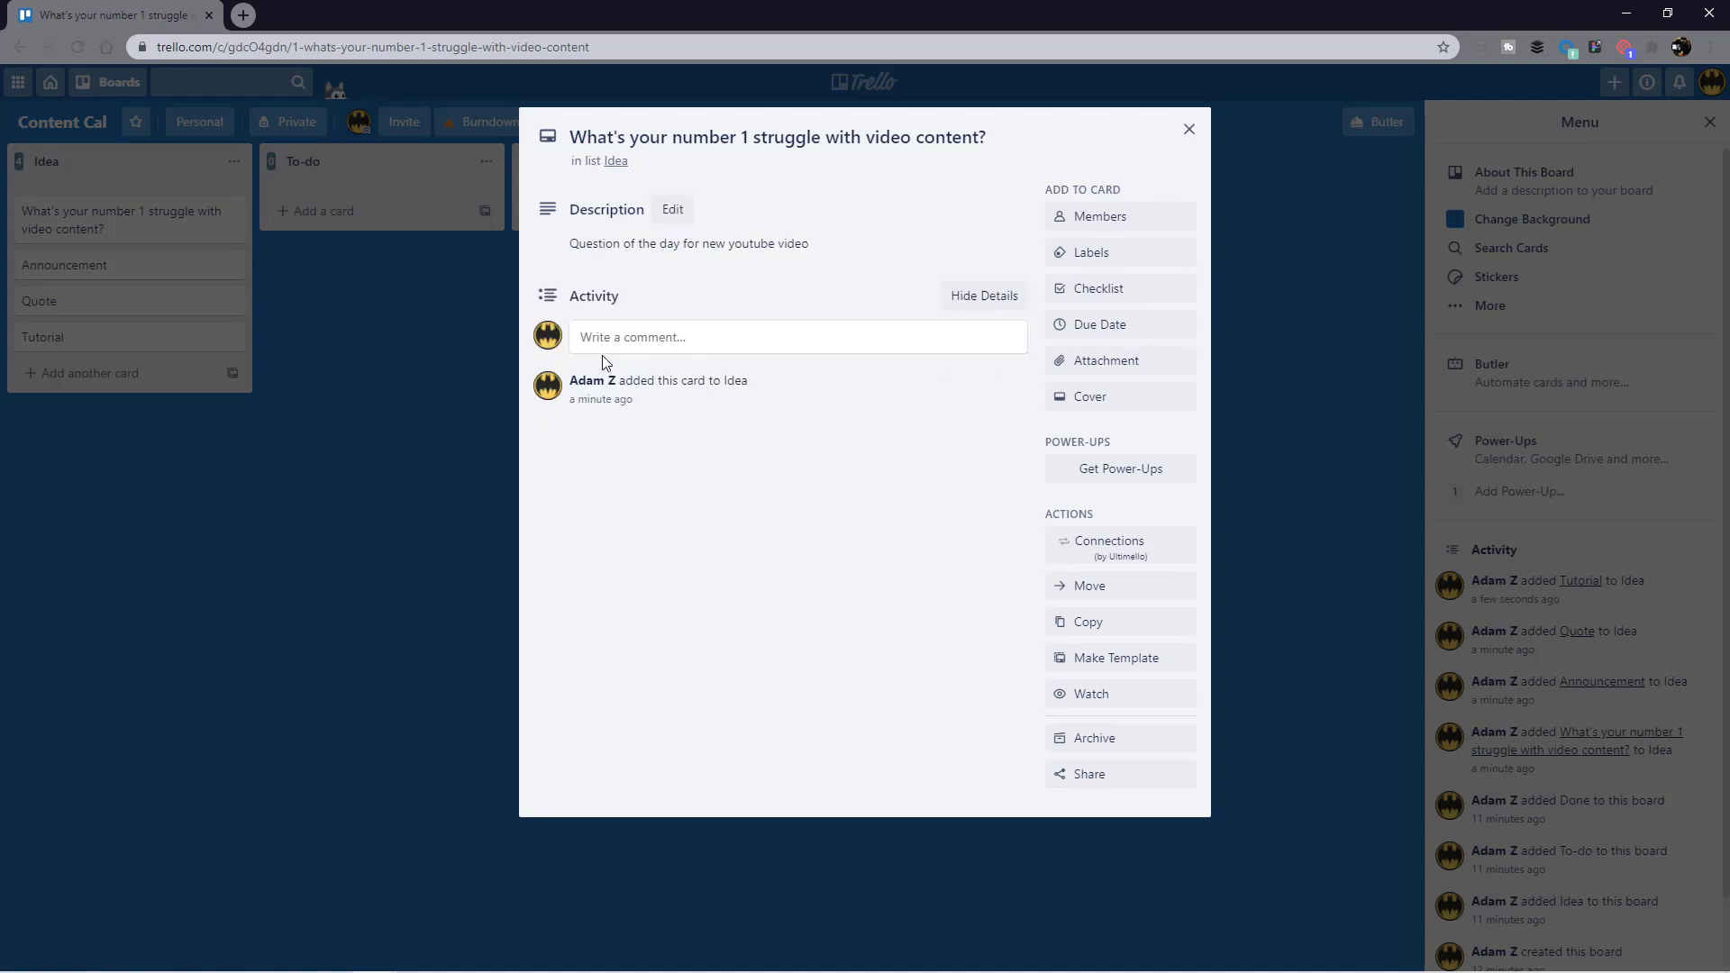
Step: Add a checklist with the items Create graphics, Edit video and Publish video
click(1093, 304)
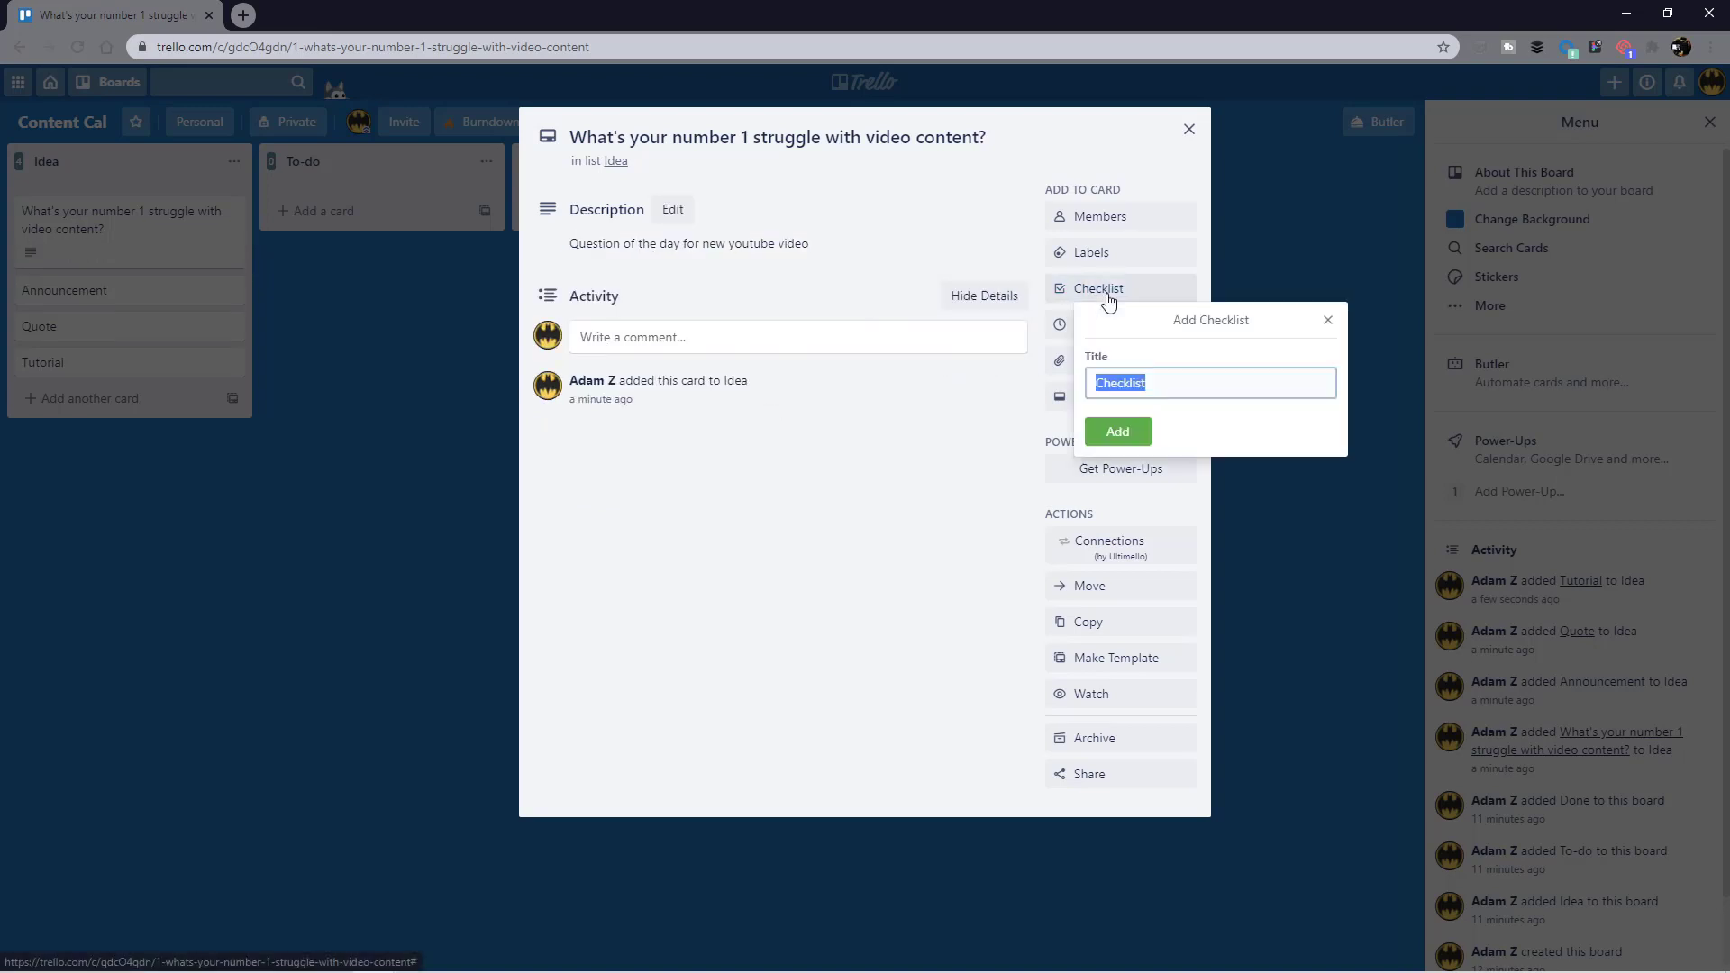
click(1126, 441)
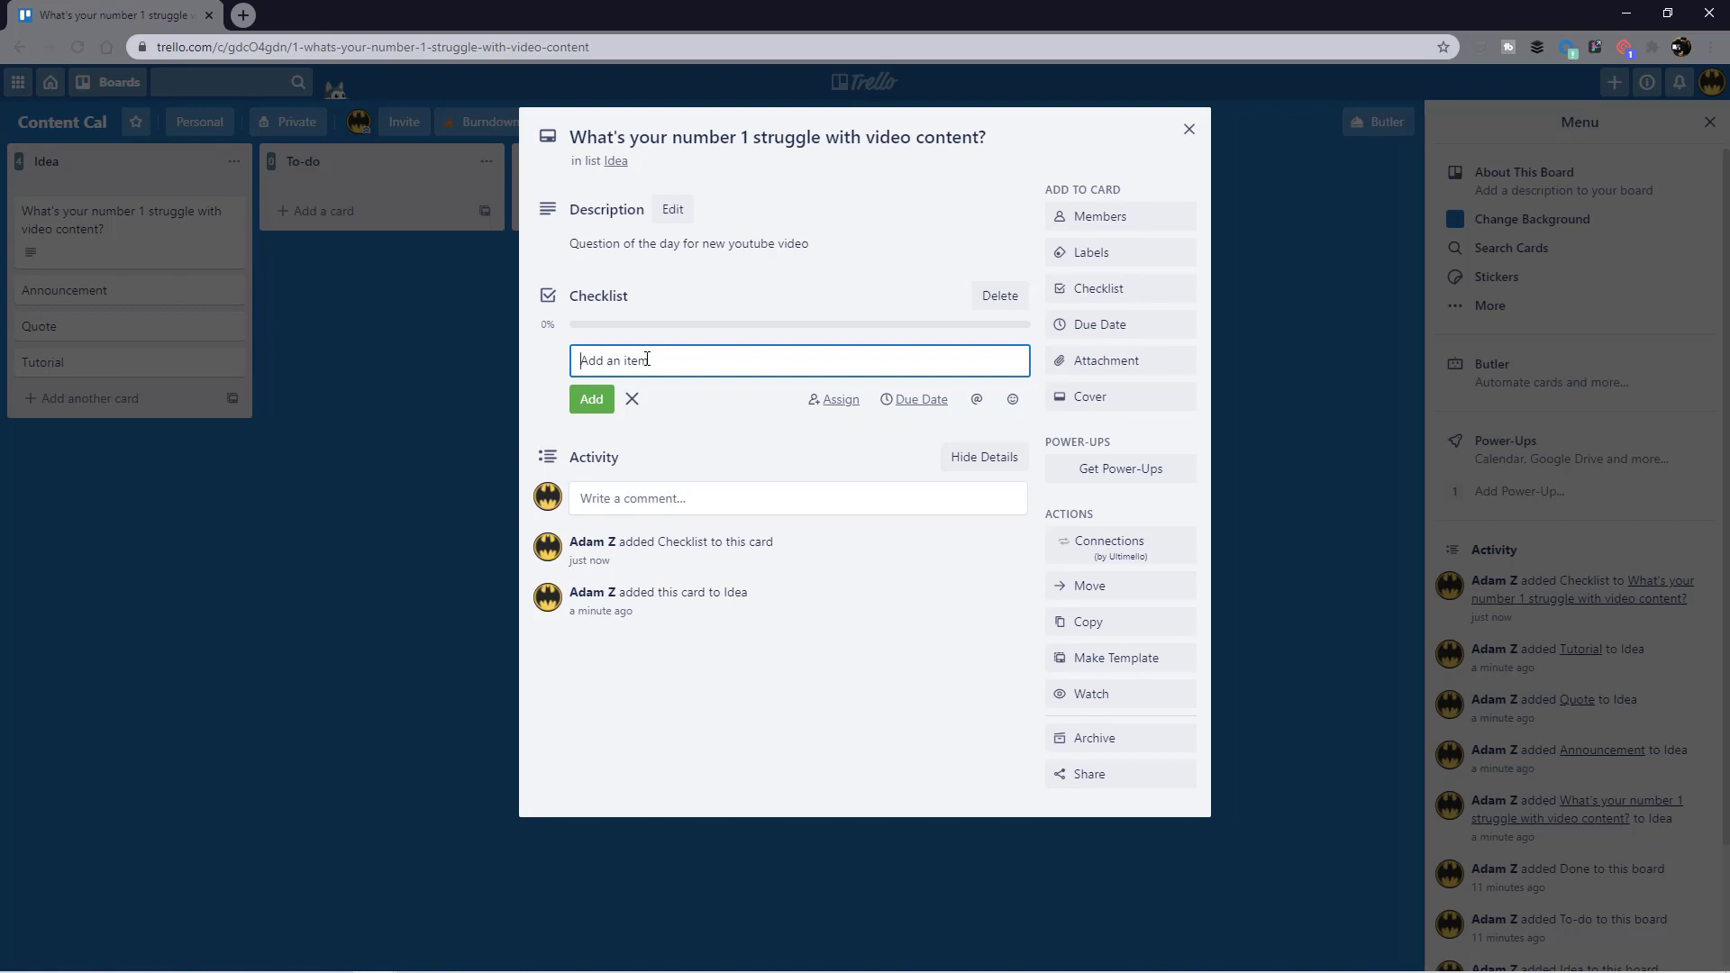
text(Creat4e graphics)
click(592, 404)
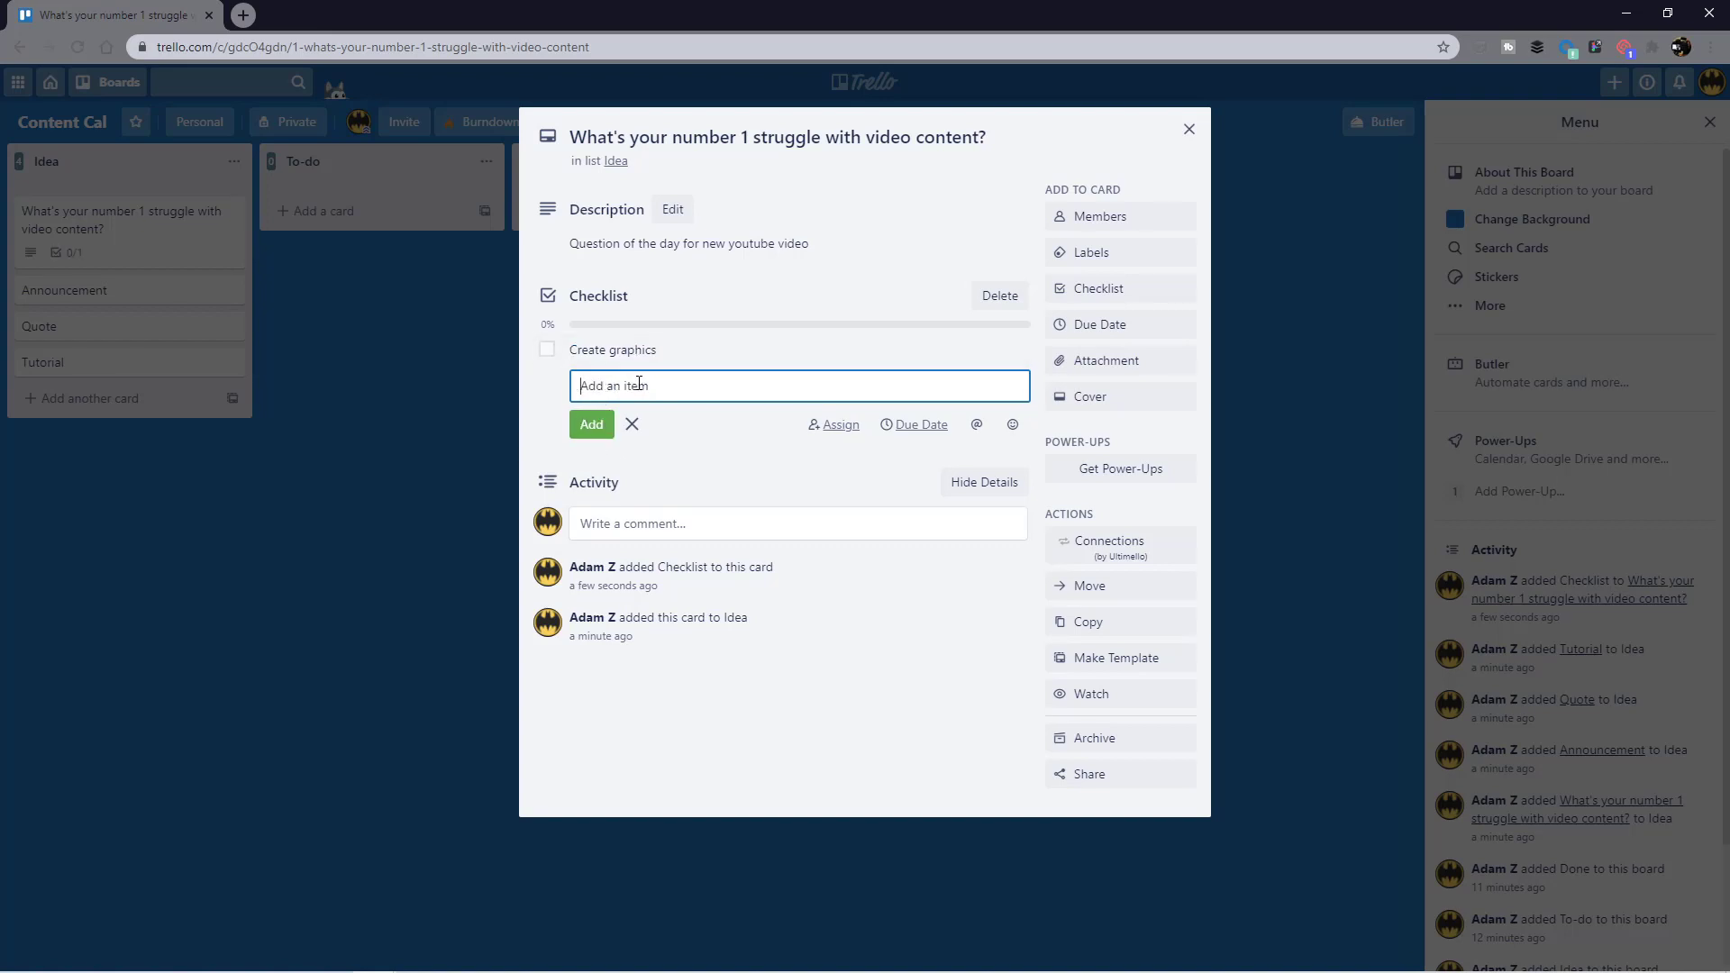
text(Edit video)
click(601, 422)
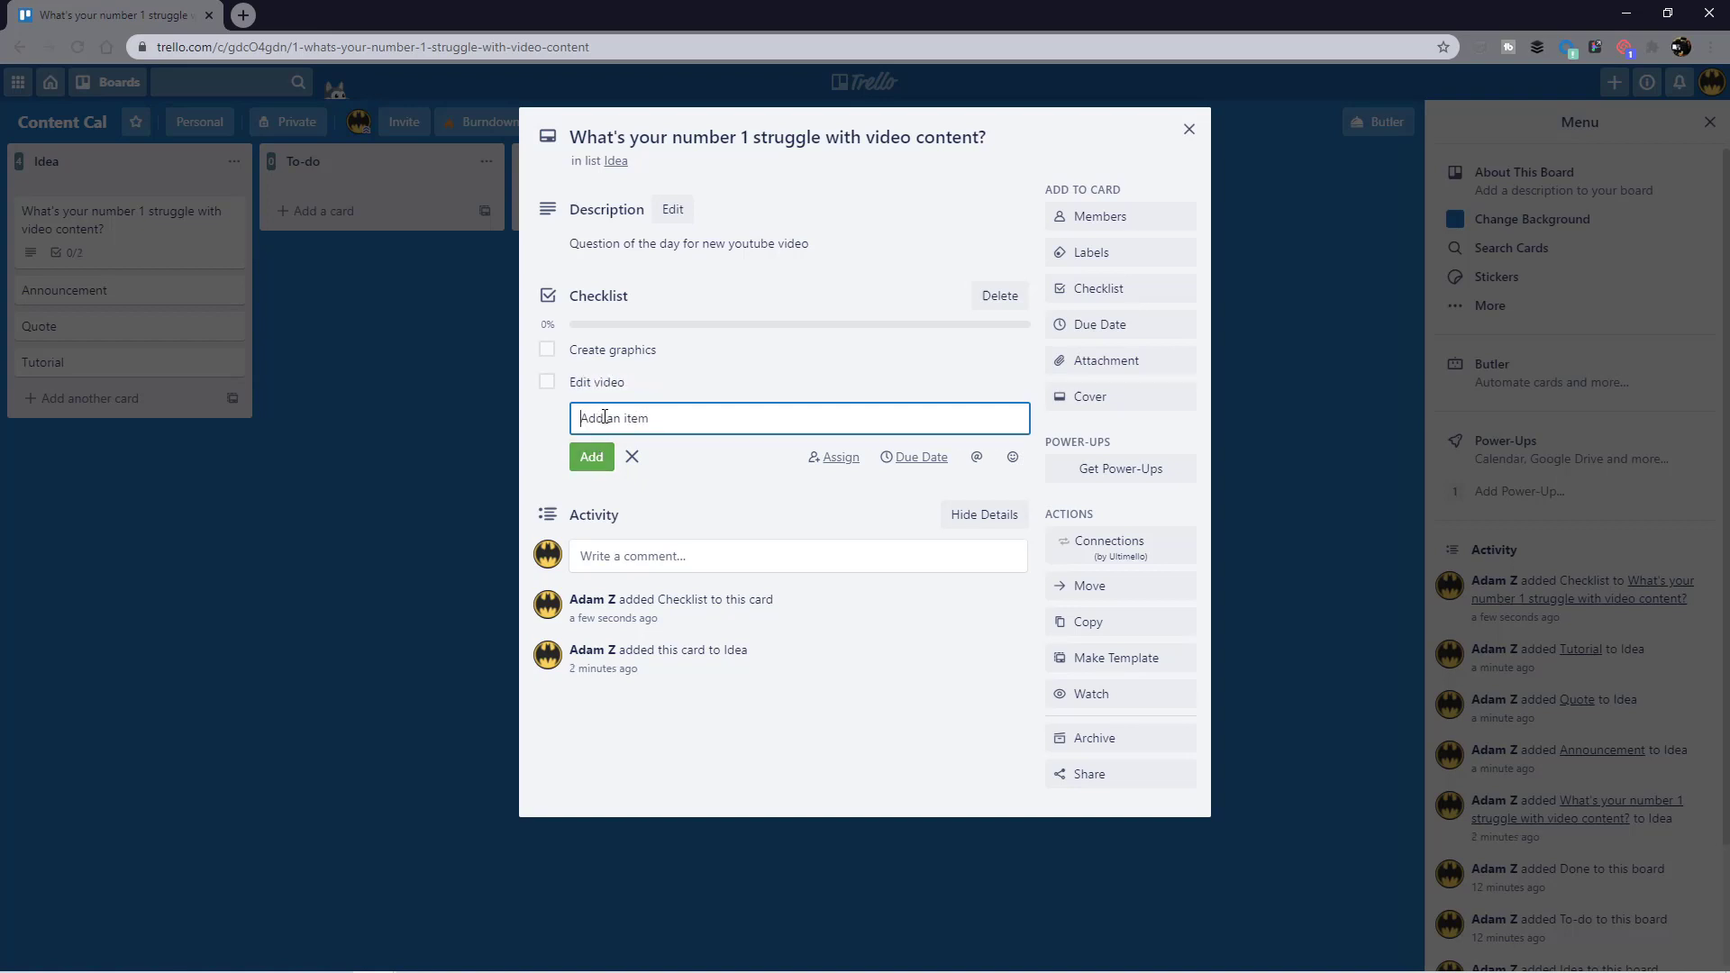
text(Publish video)
click(594, 457)
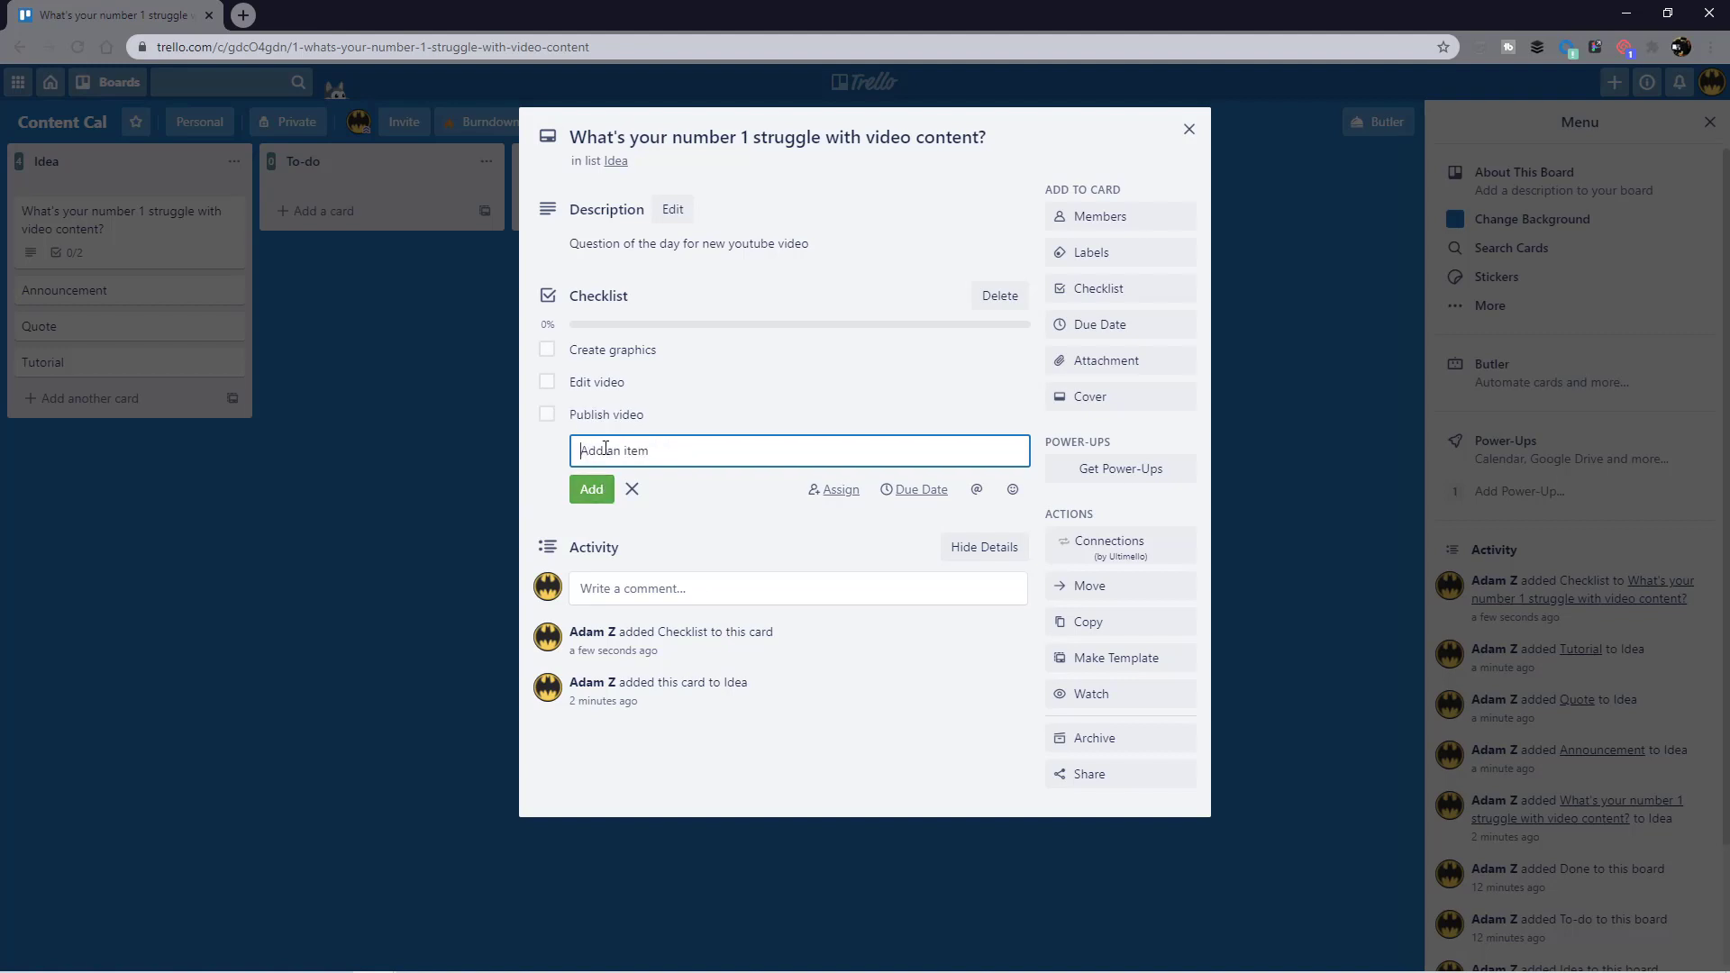
click(631, 487)
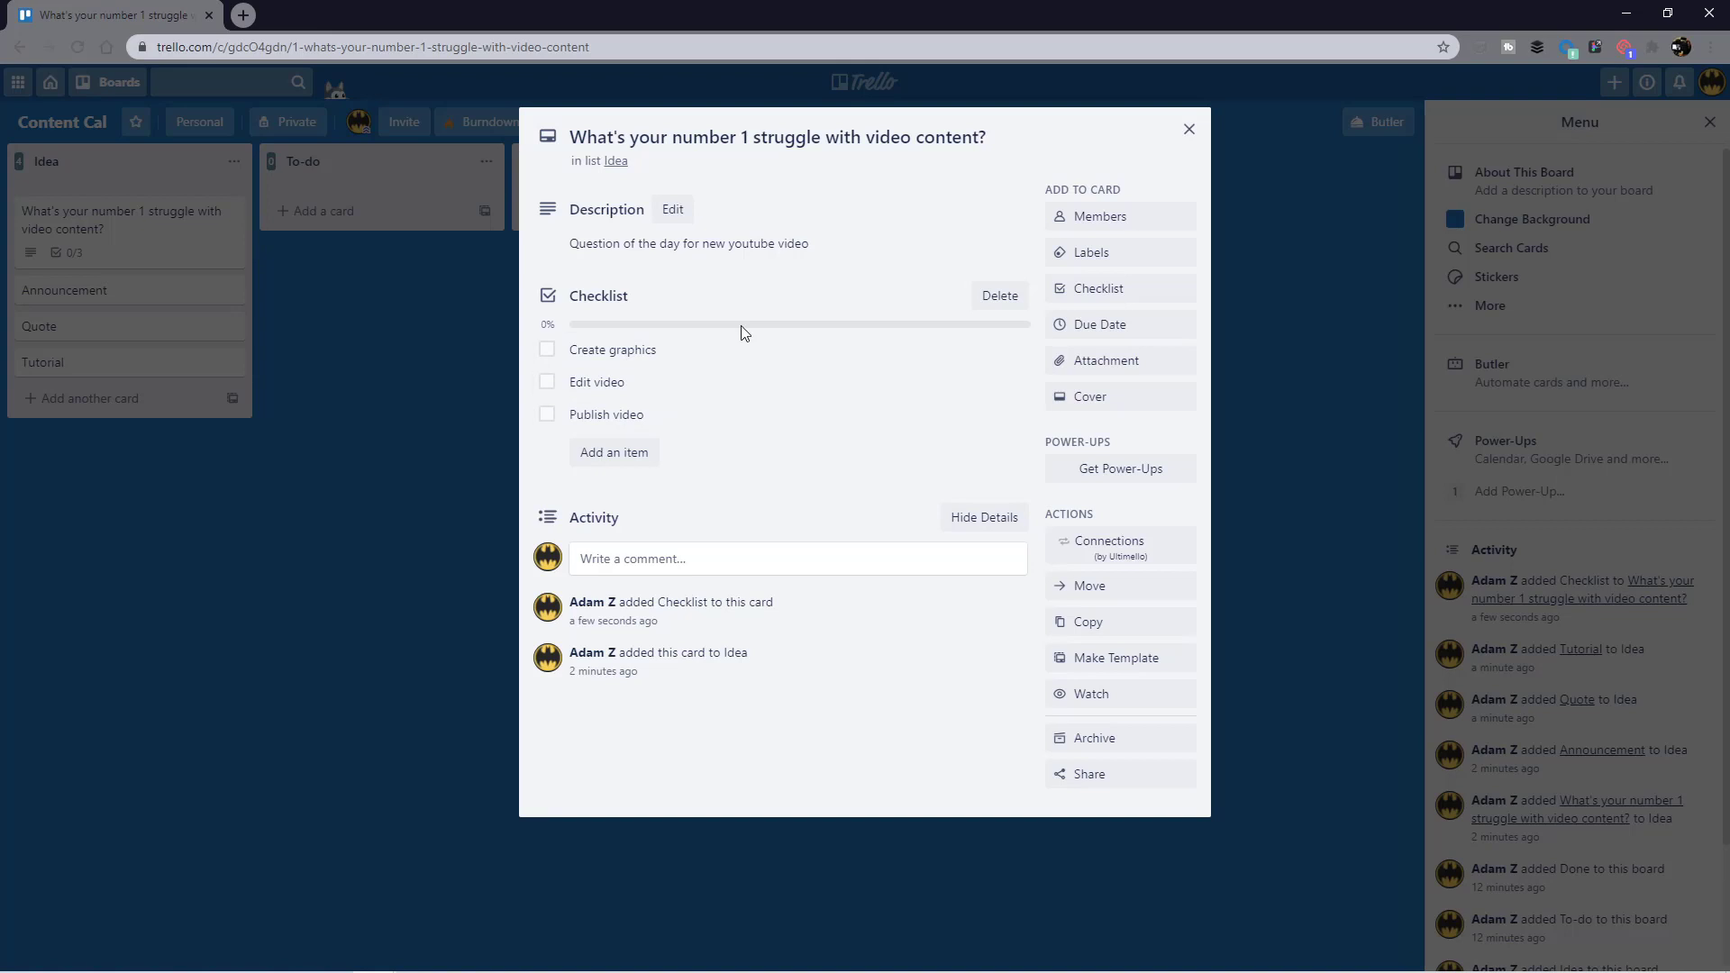
Step: Tick off Create graphics, Edit video and Publish video to reach 100%
click(547, 349)
click(547, 382)
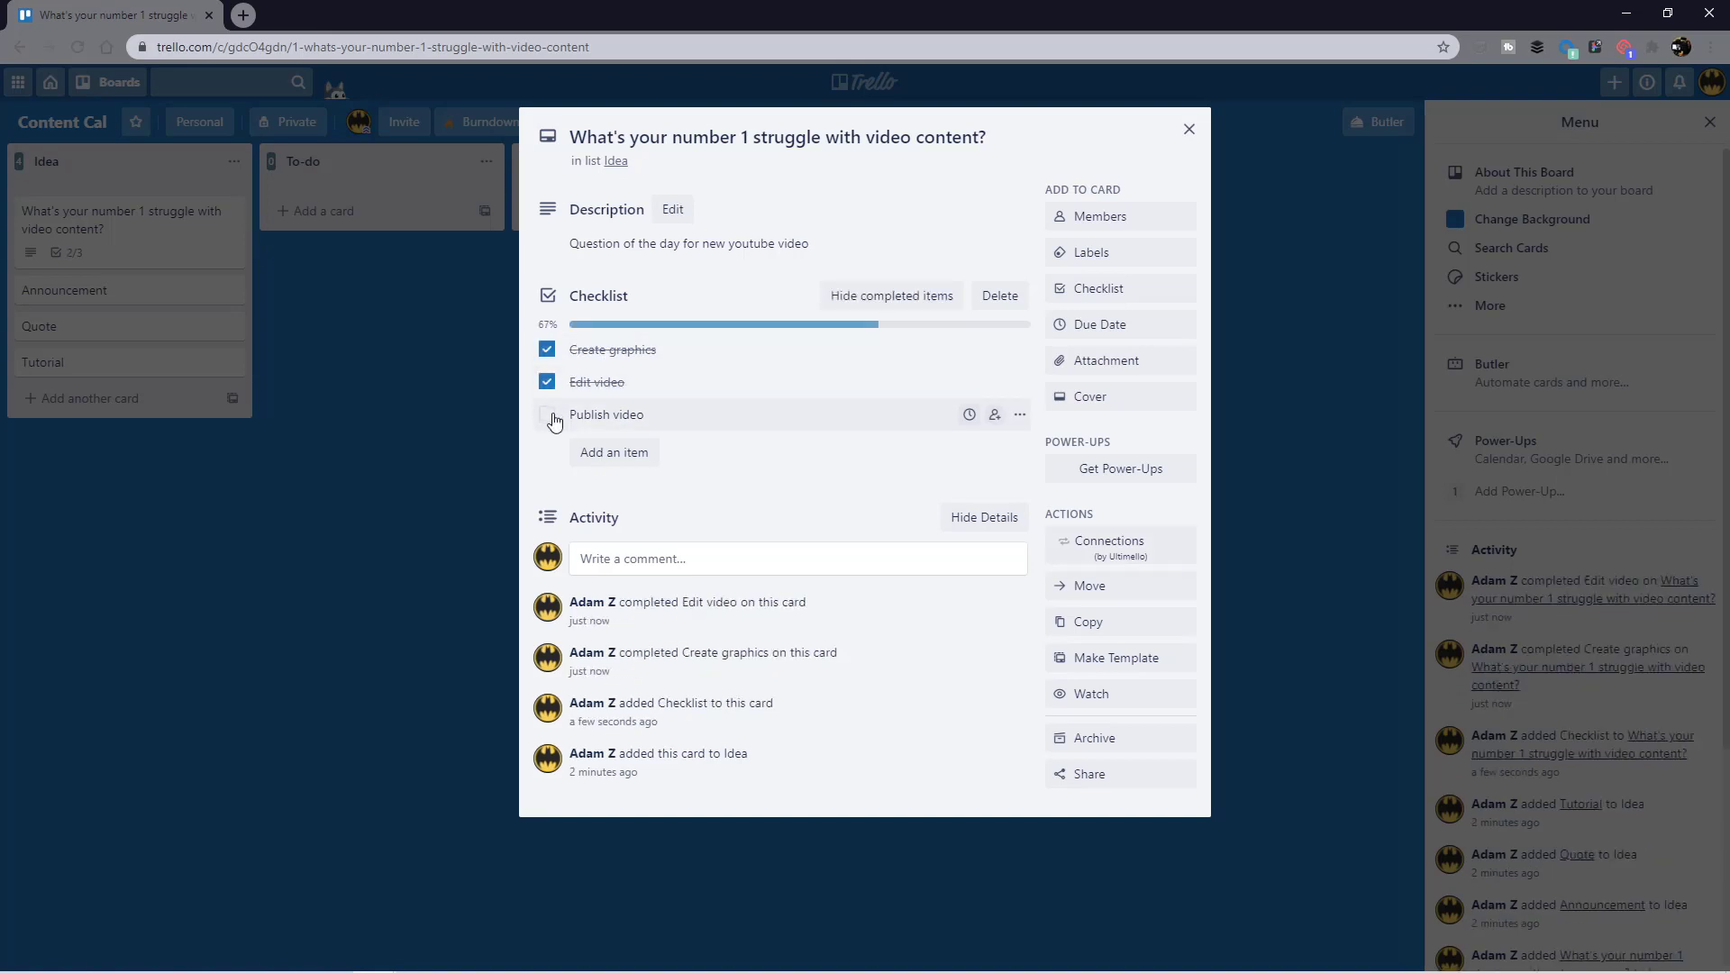
click(546, 415)
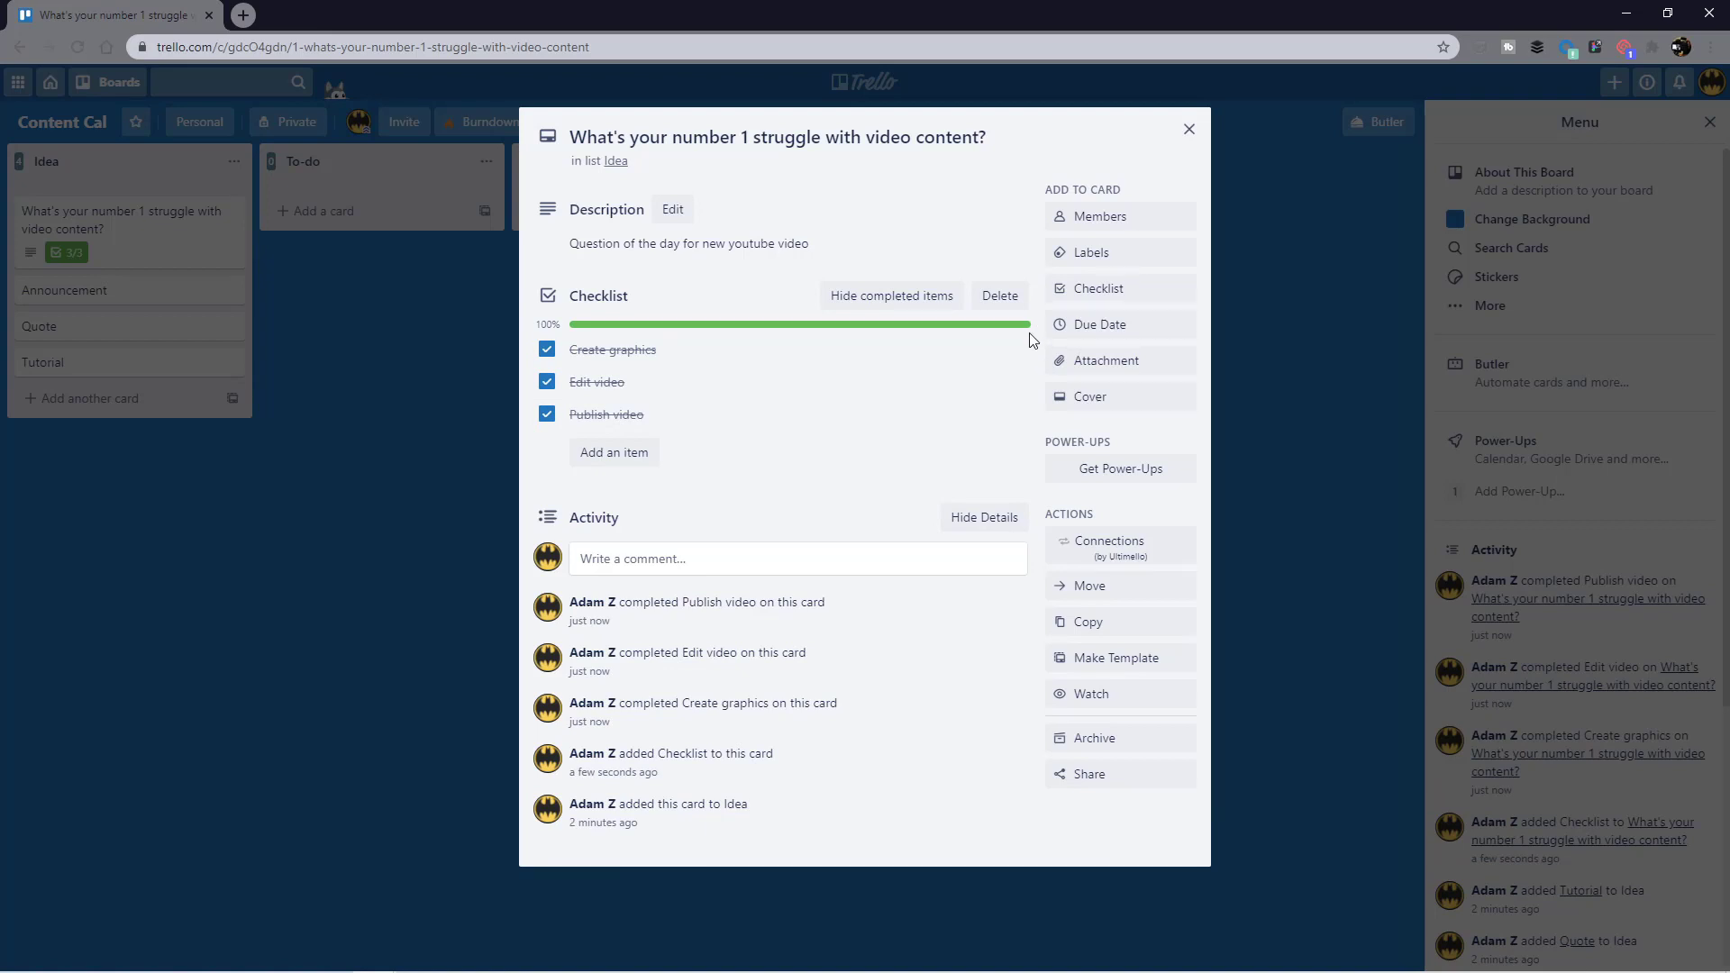
click(1126, 369)
click(1303, 397)
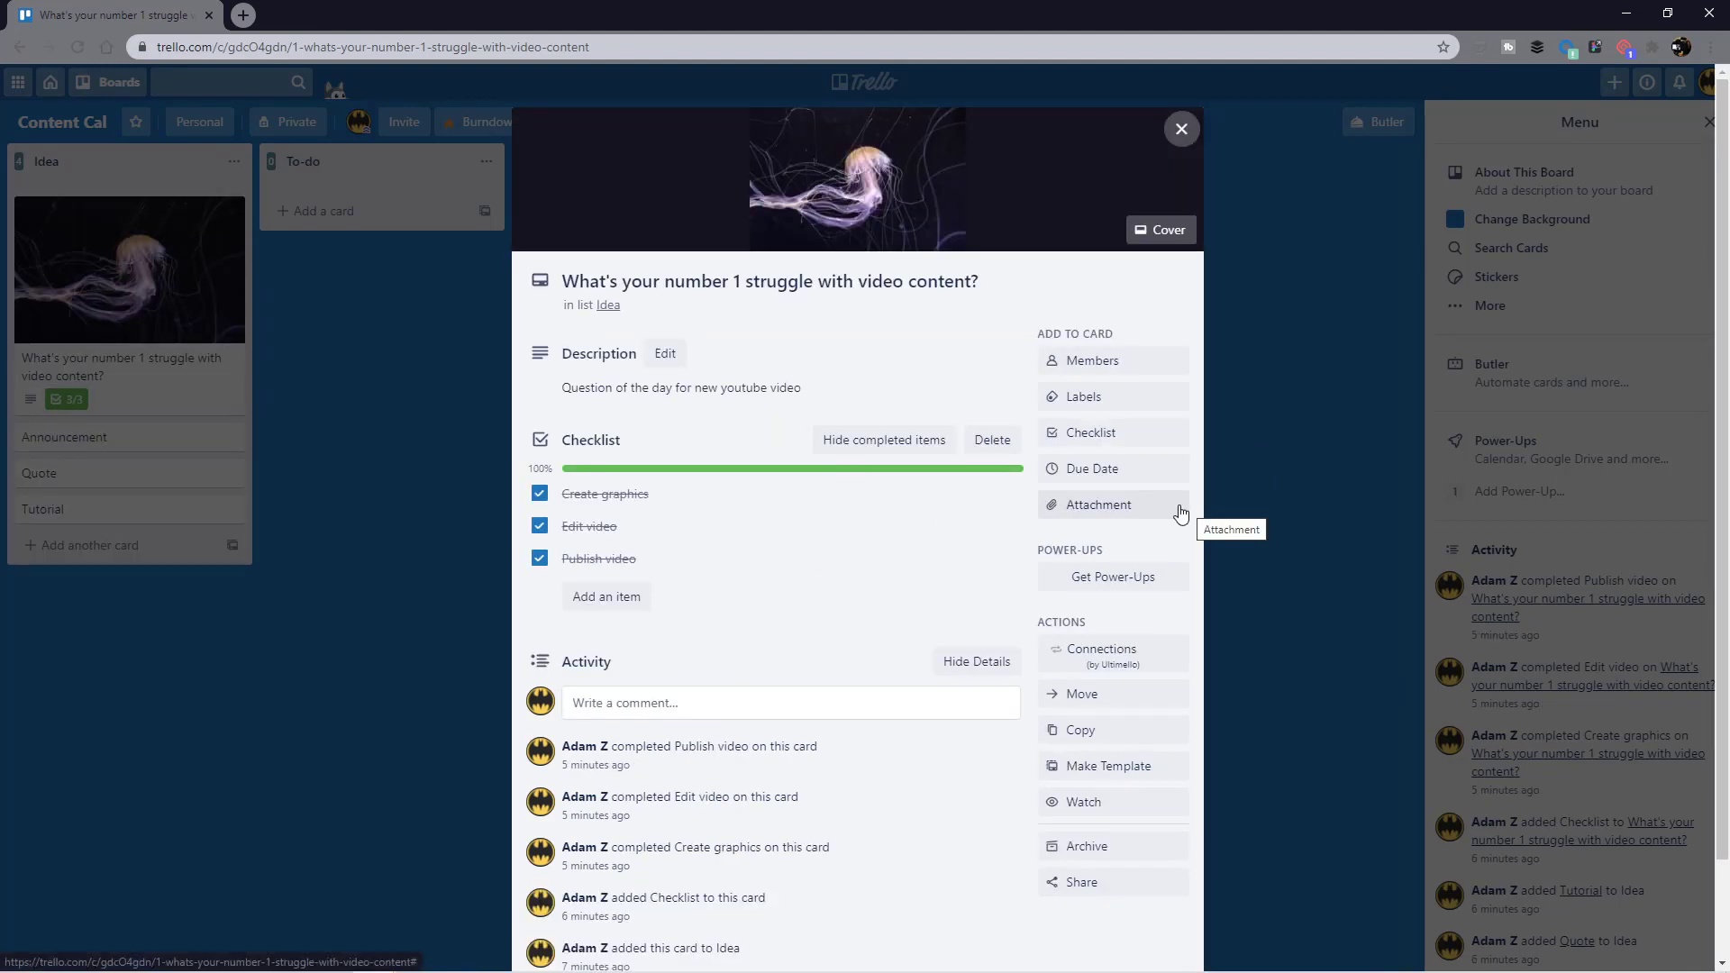
Step: Set the card's due date to August 14 and save it
click(1140, 470)
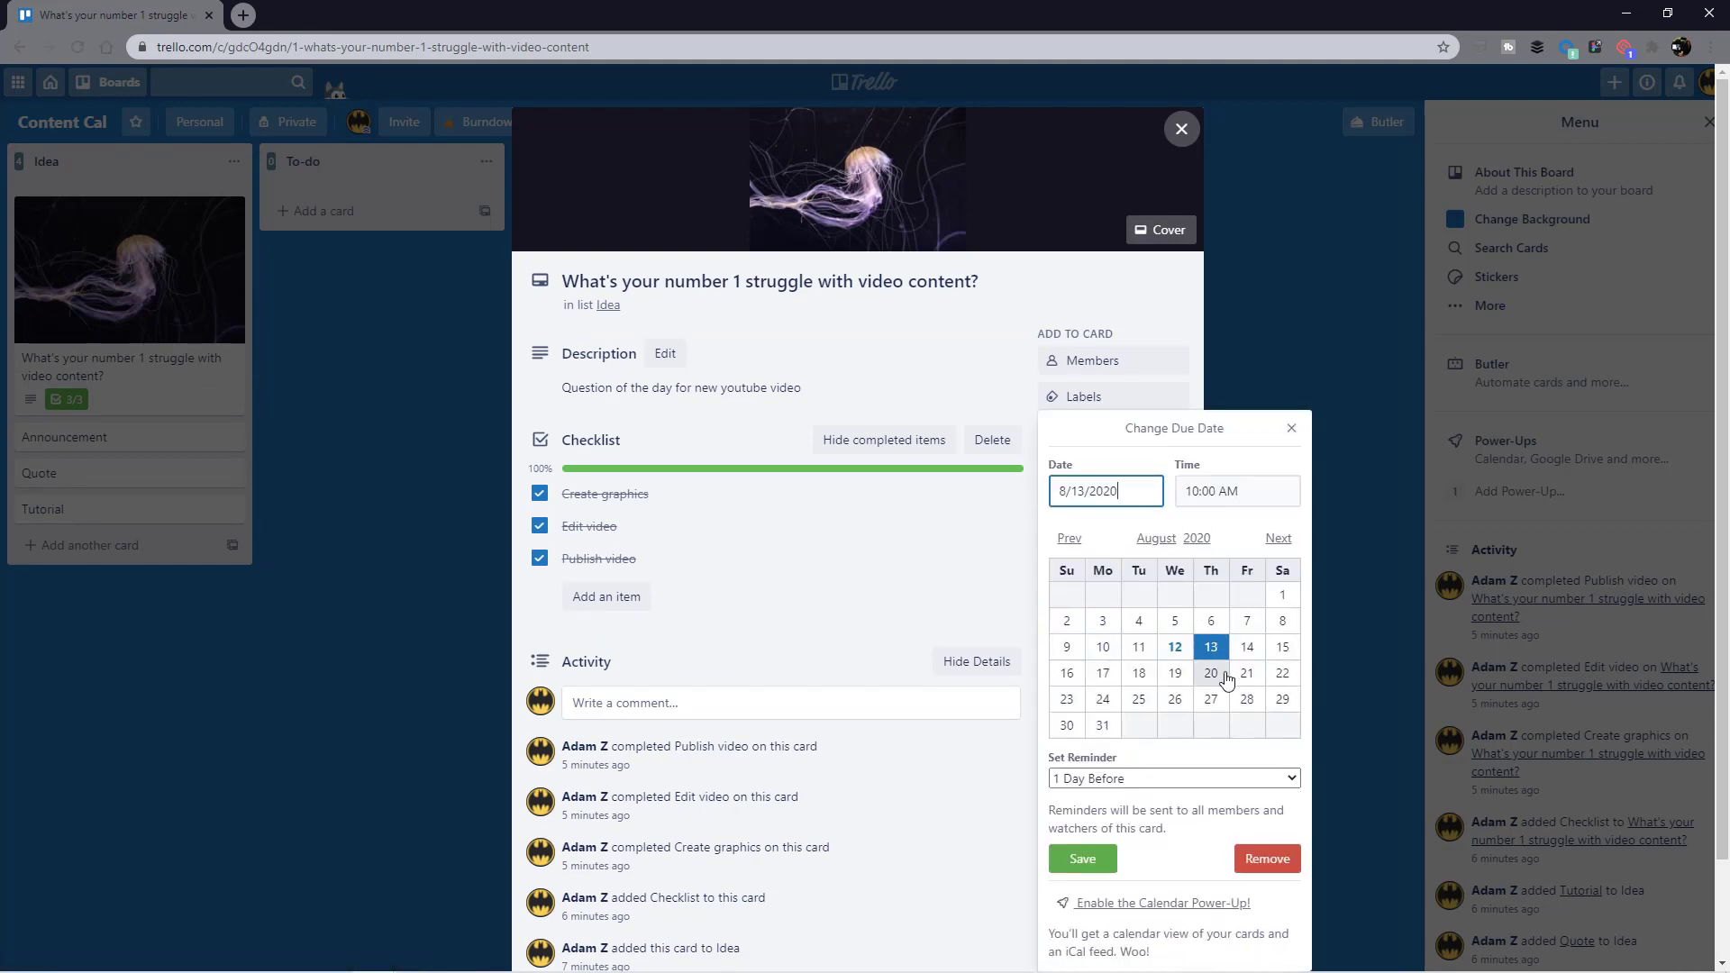
click(1246, 647)
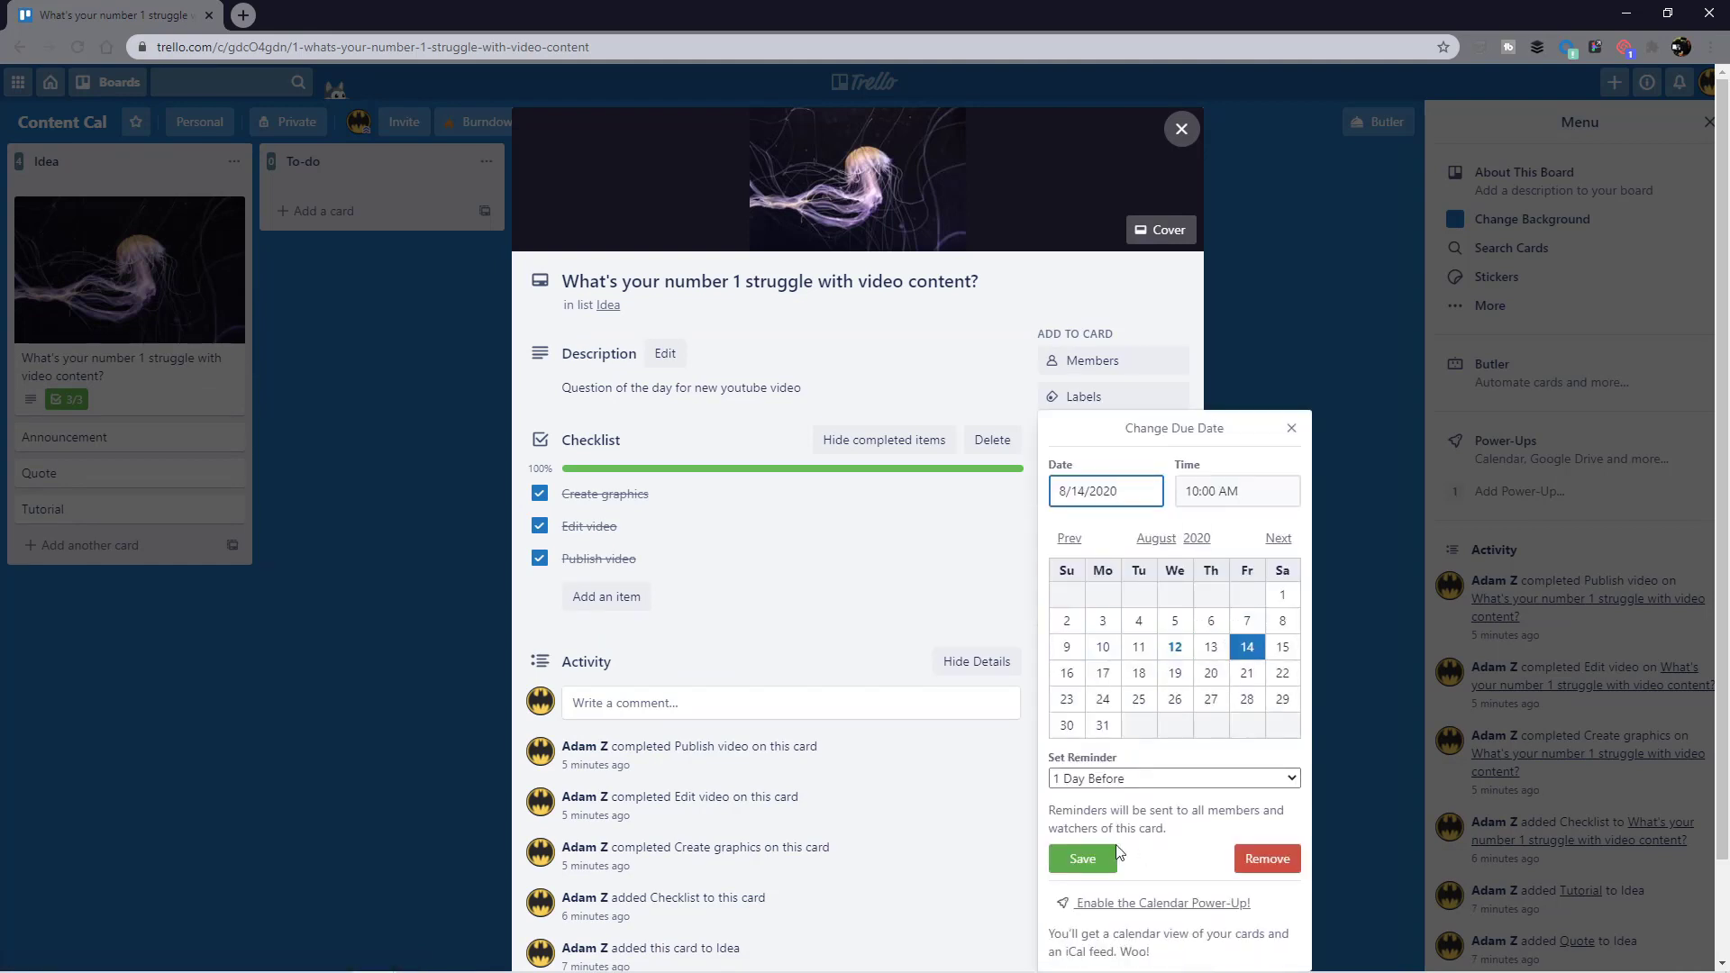
click(1101, 856)
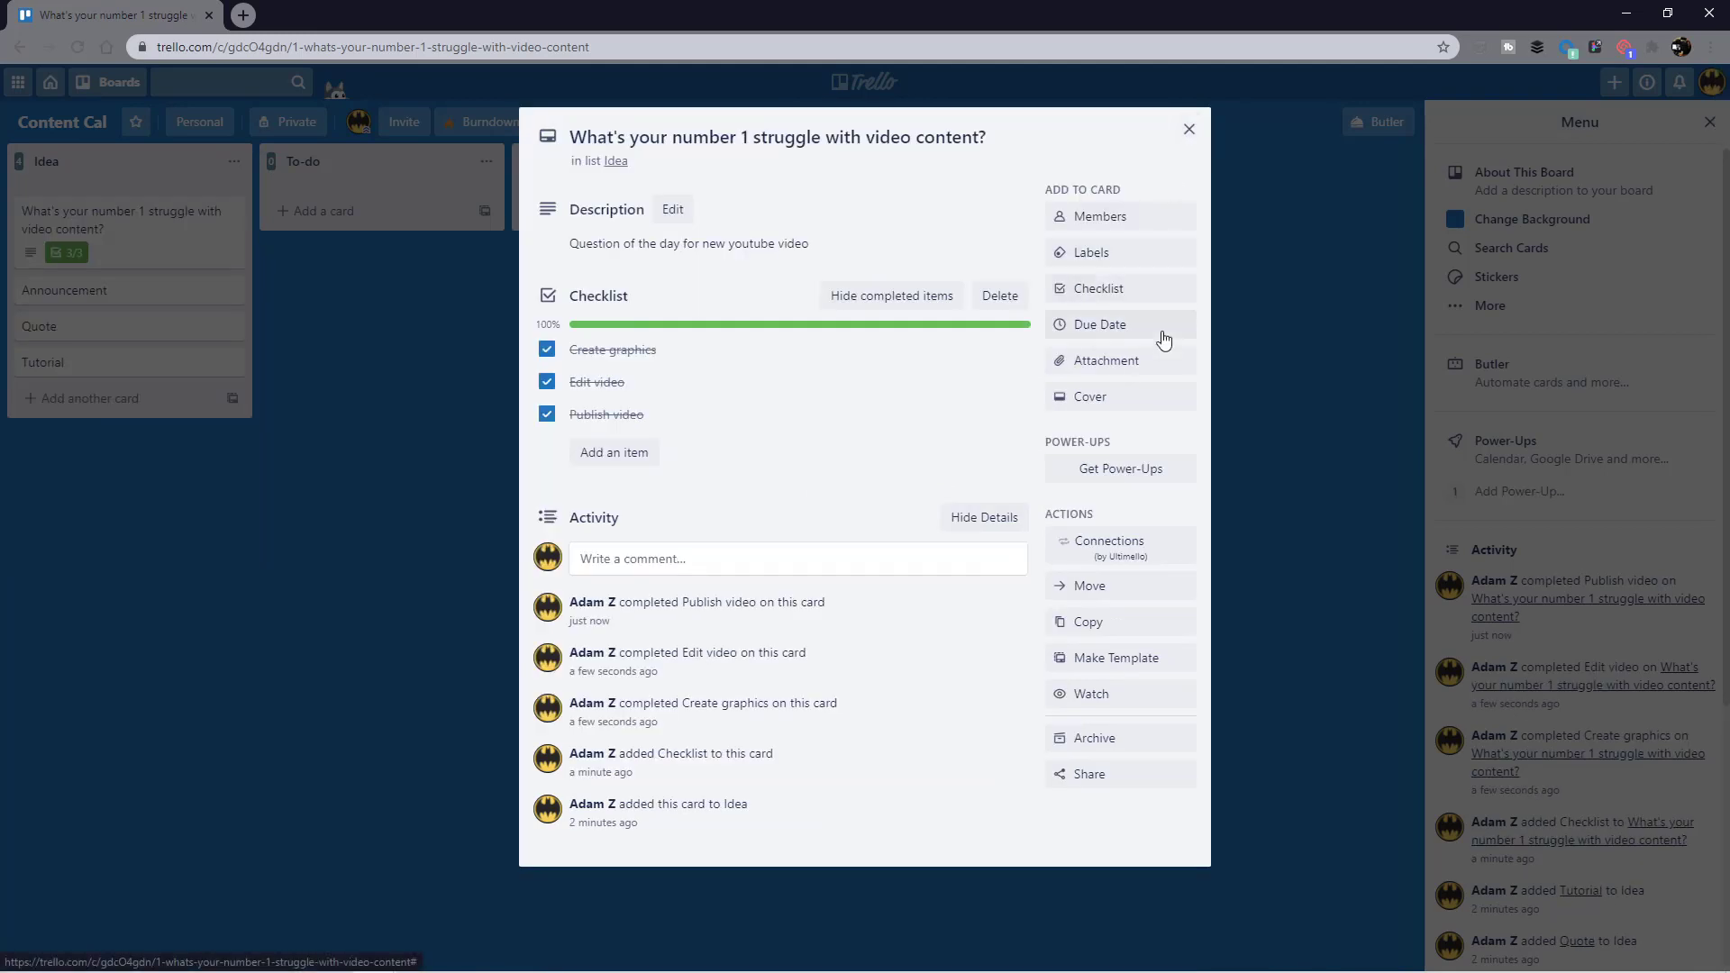
Step: Apply the jellyfish Unsplash photo as the card cover and close the card
click(1171, 403)
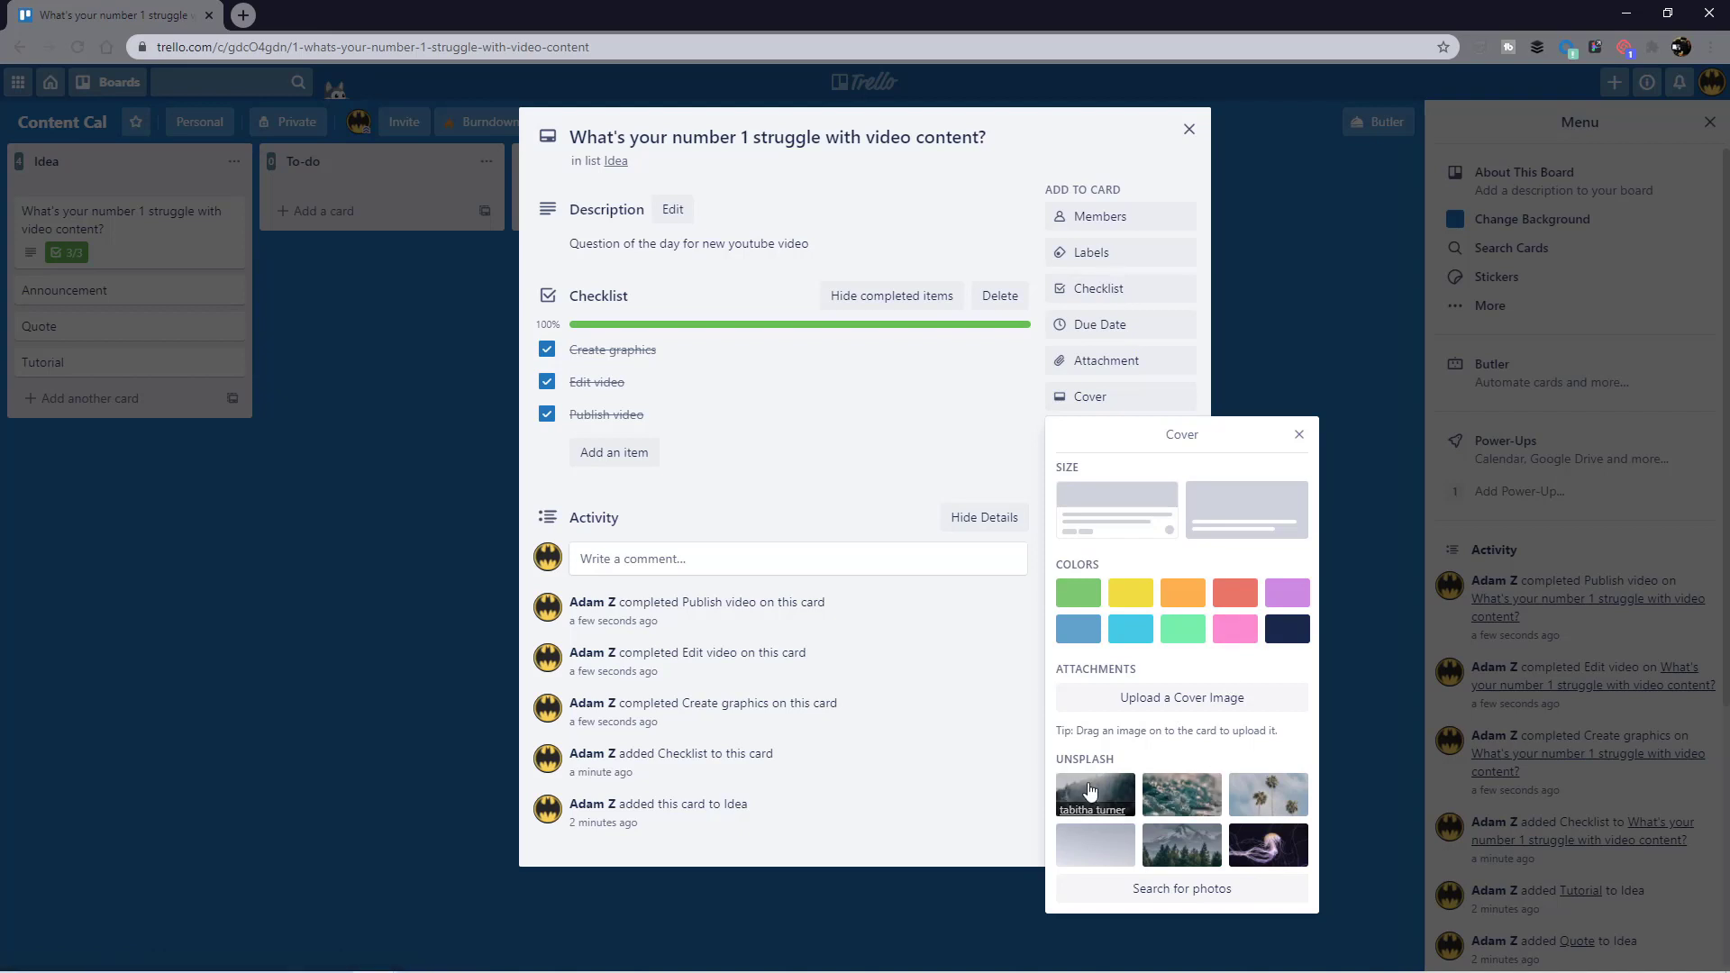
click(1265, 855)
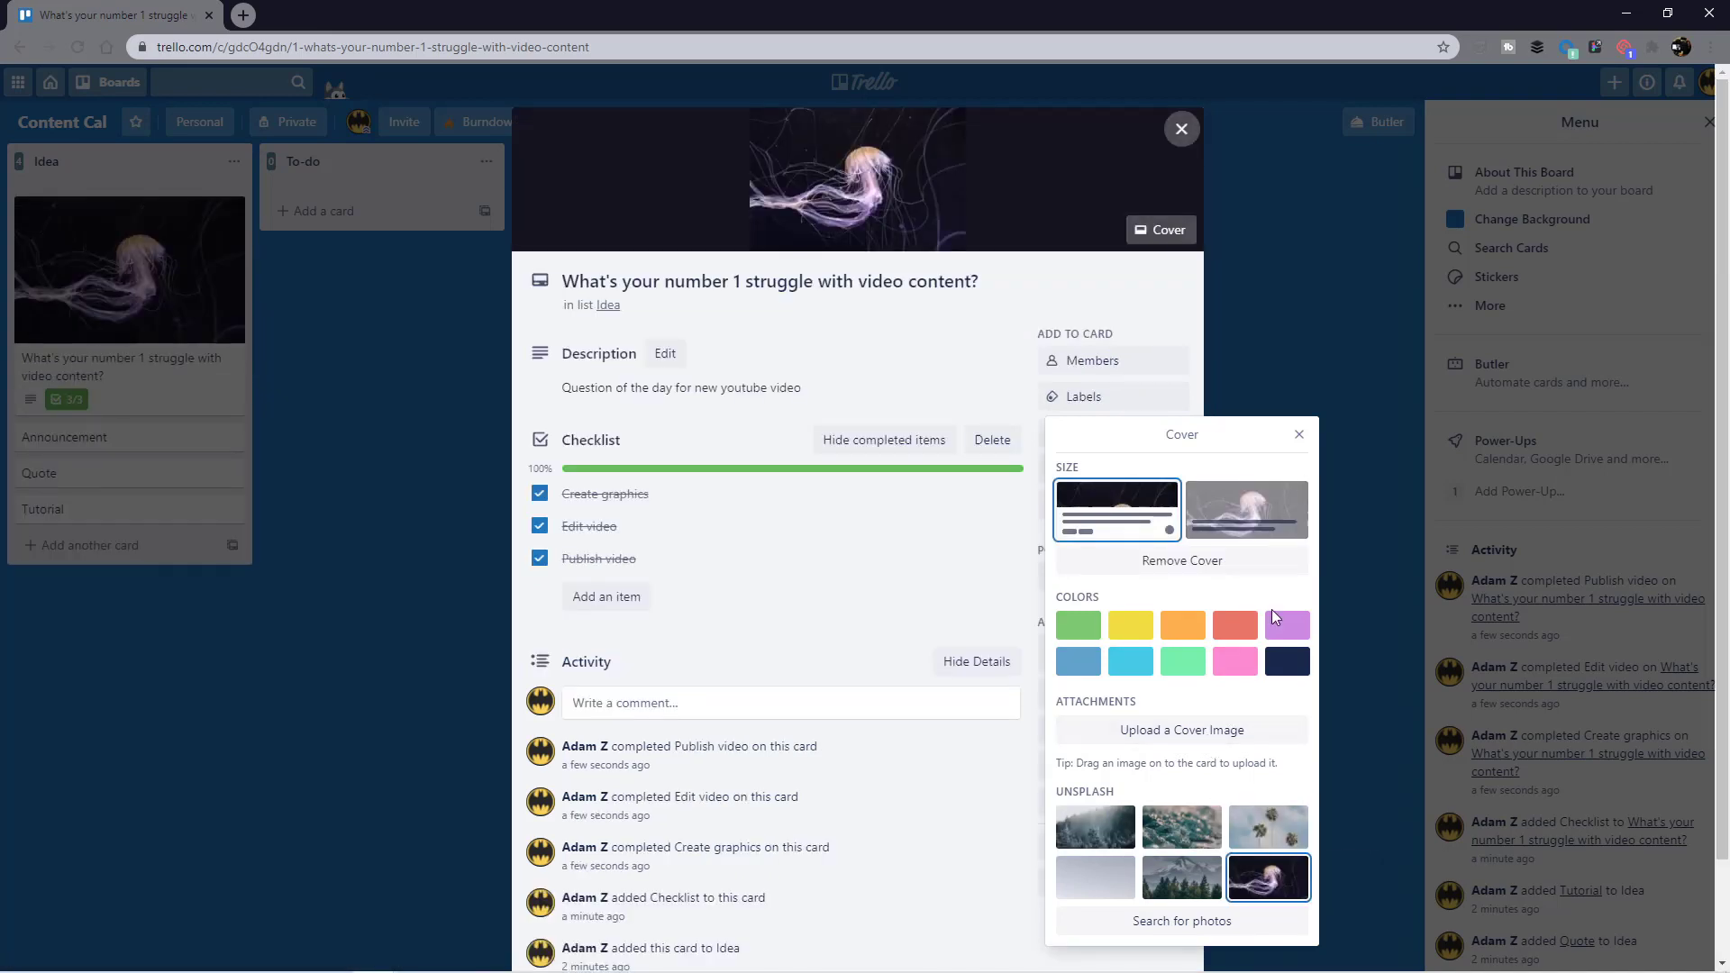
click(1299, 435)
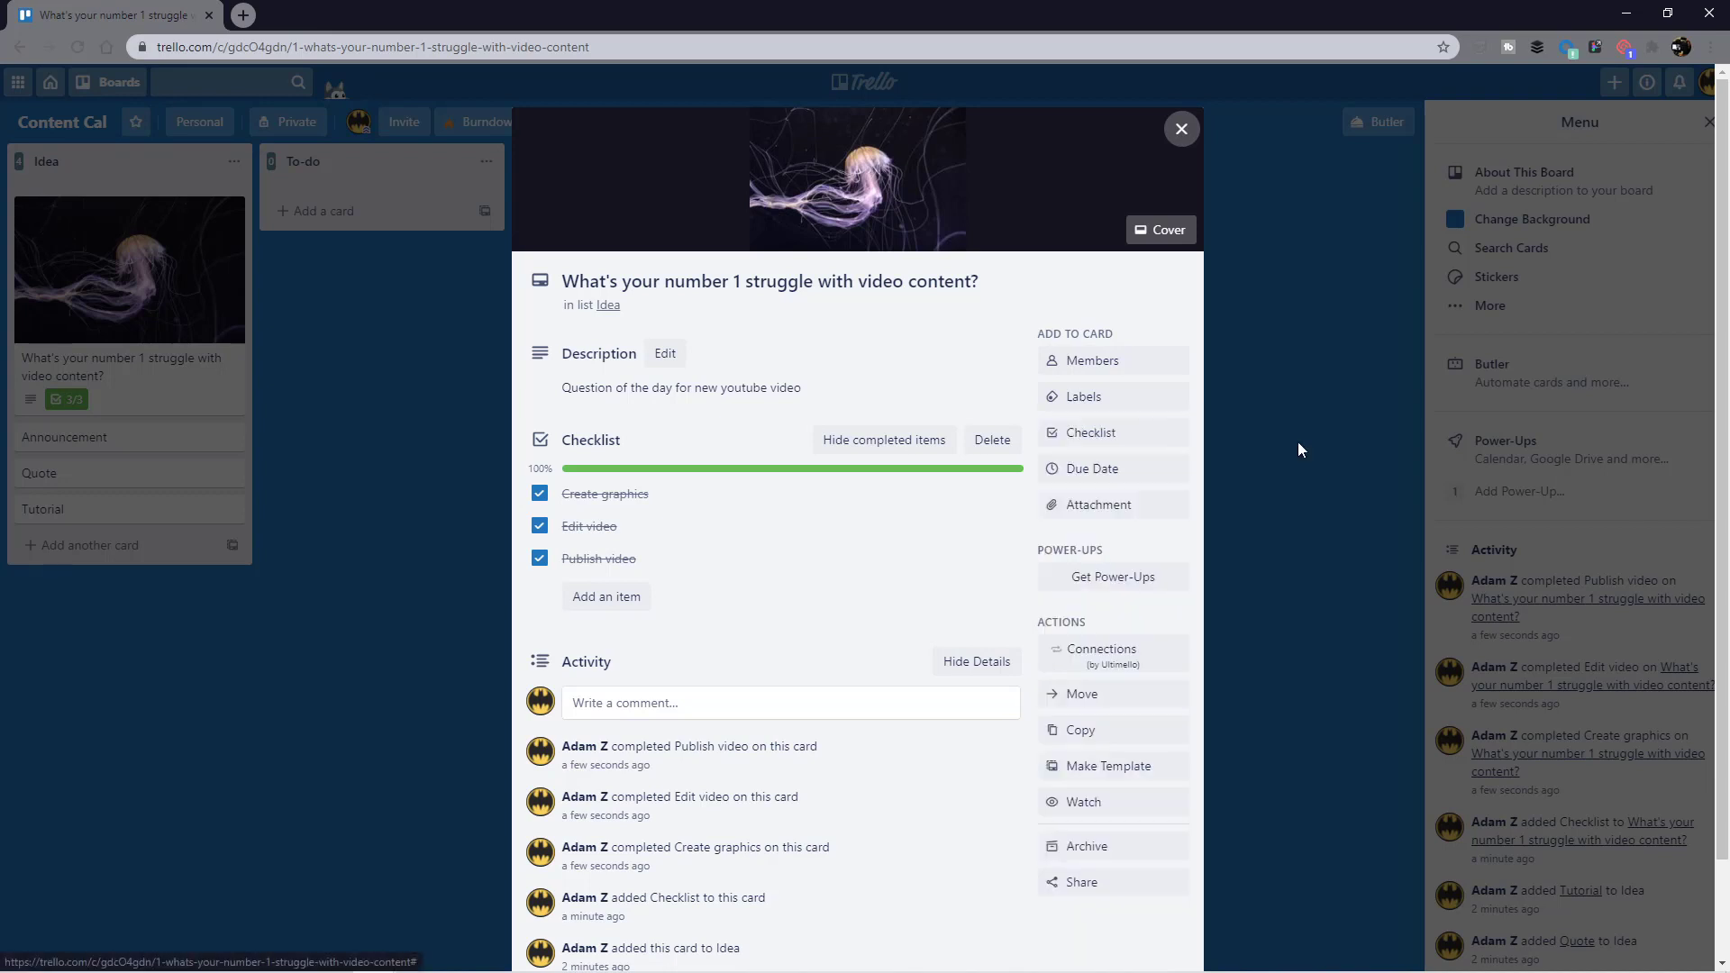
click(1181, 129)
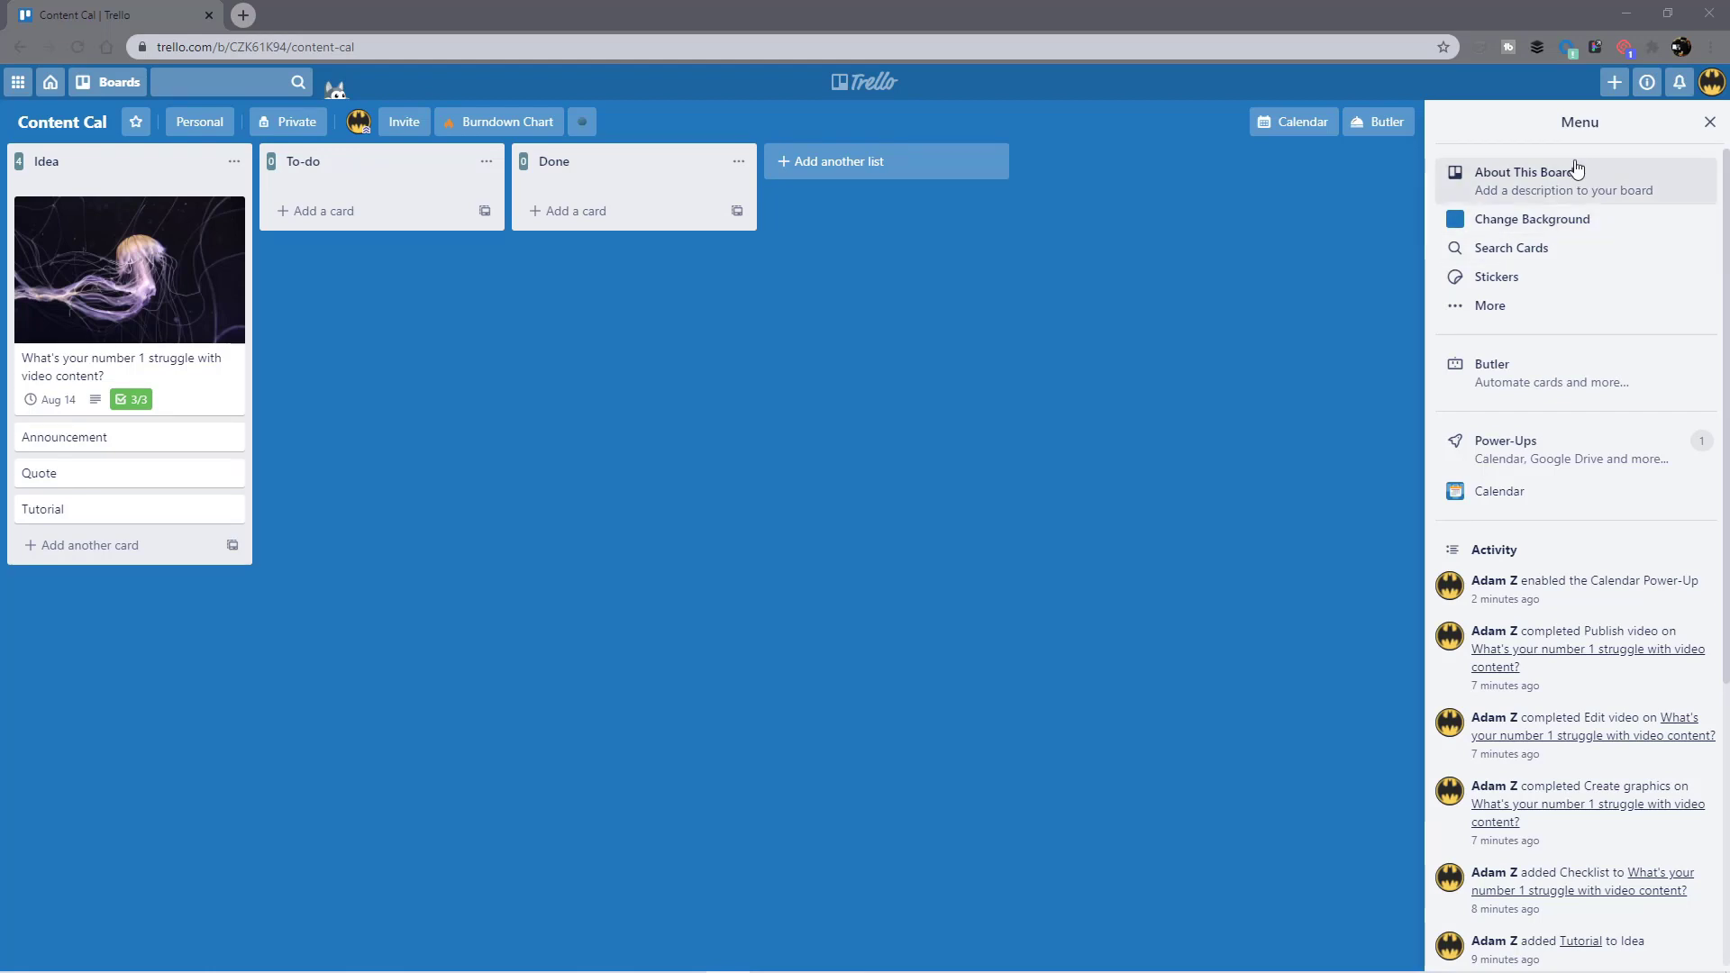
Step: Open the board's Labels list through Menu > More
click(1709, 122)
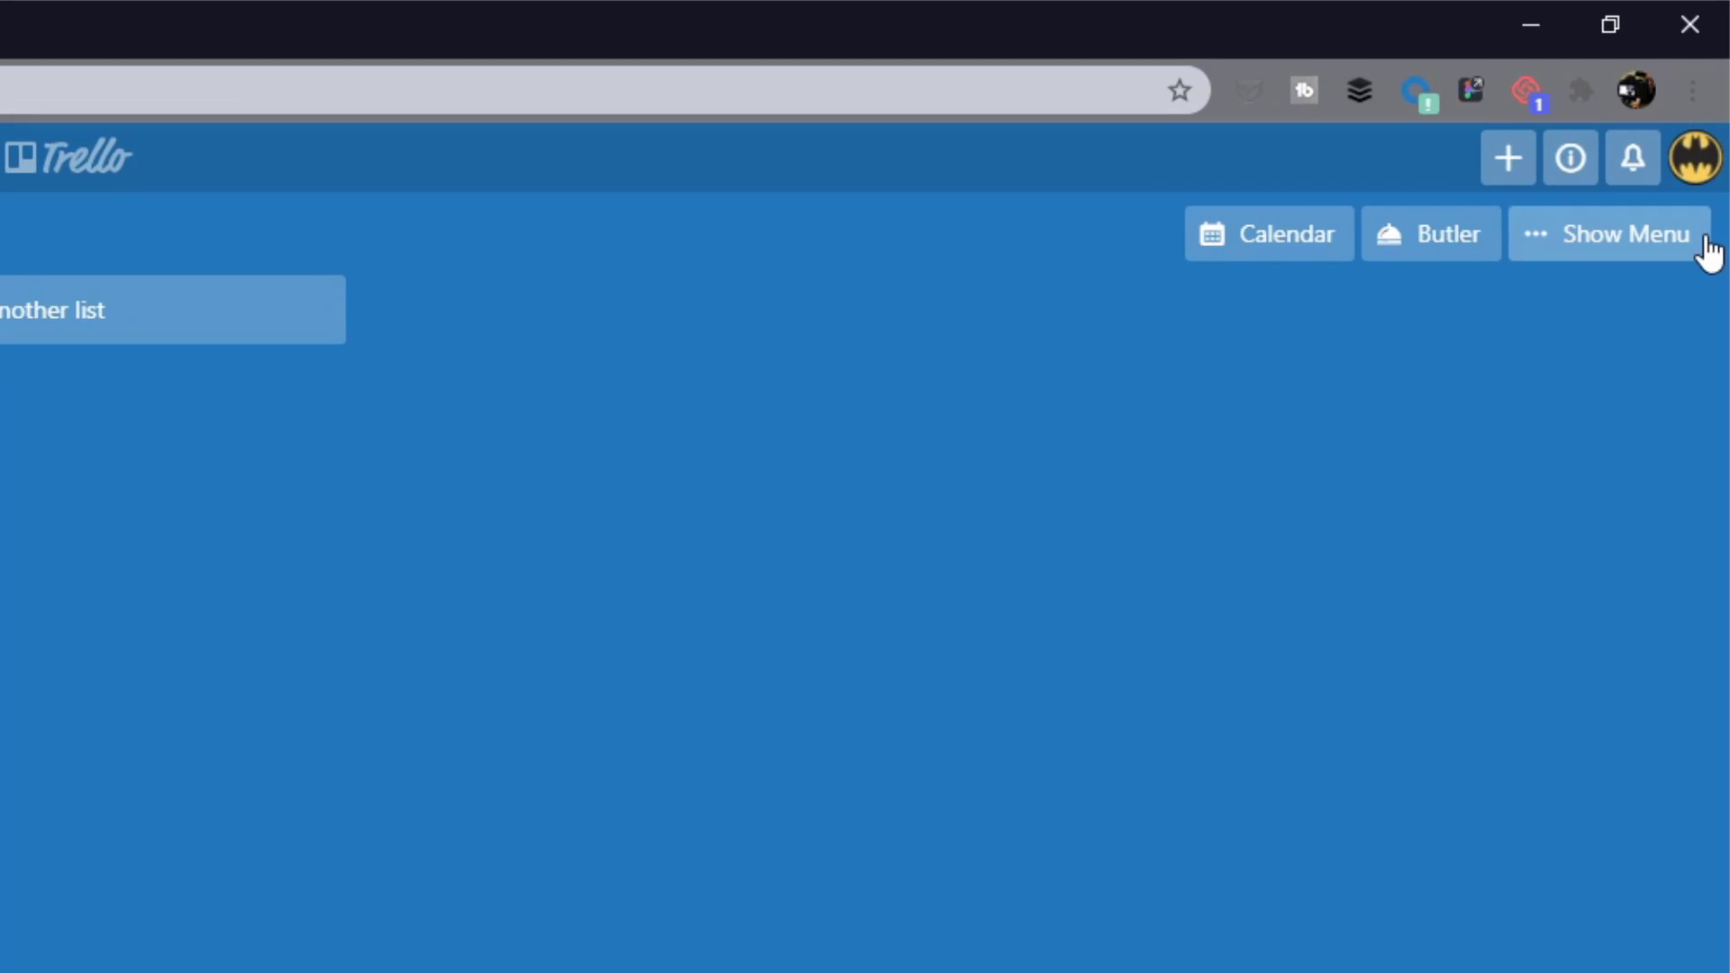
click(1608, 250)
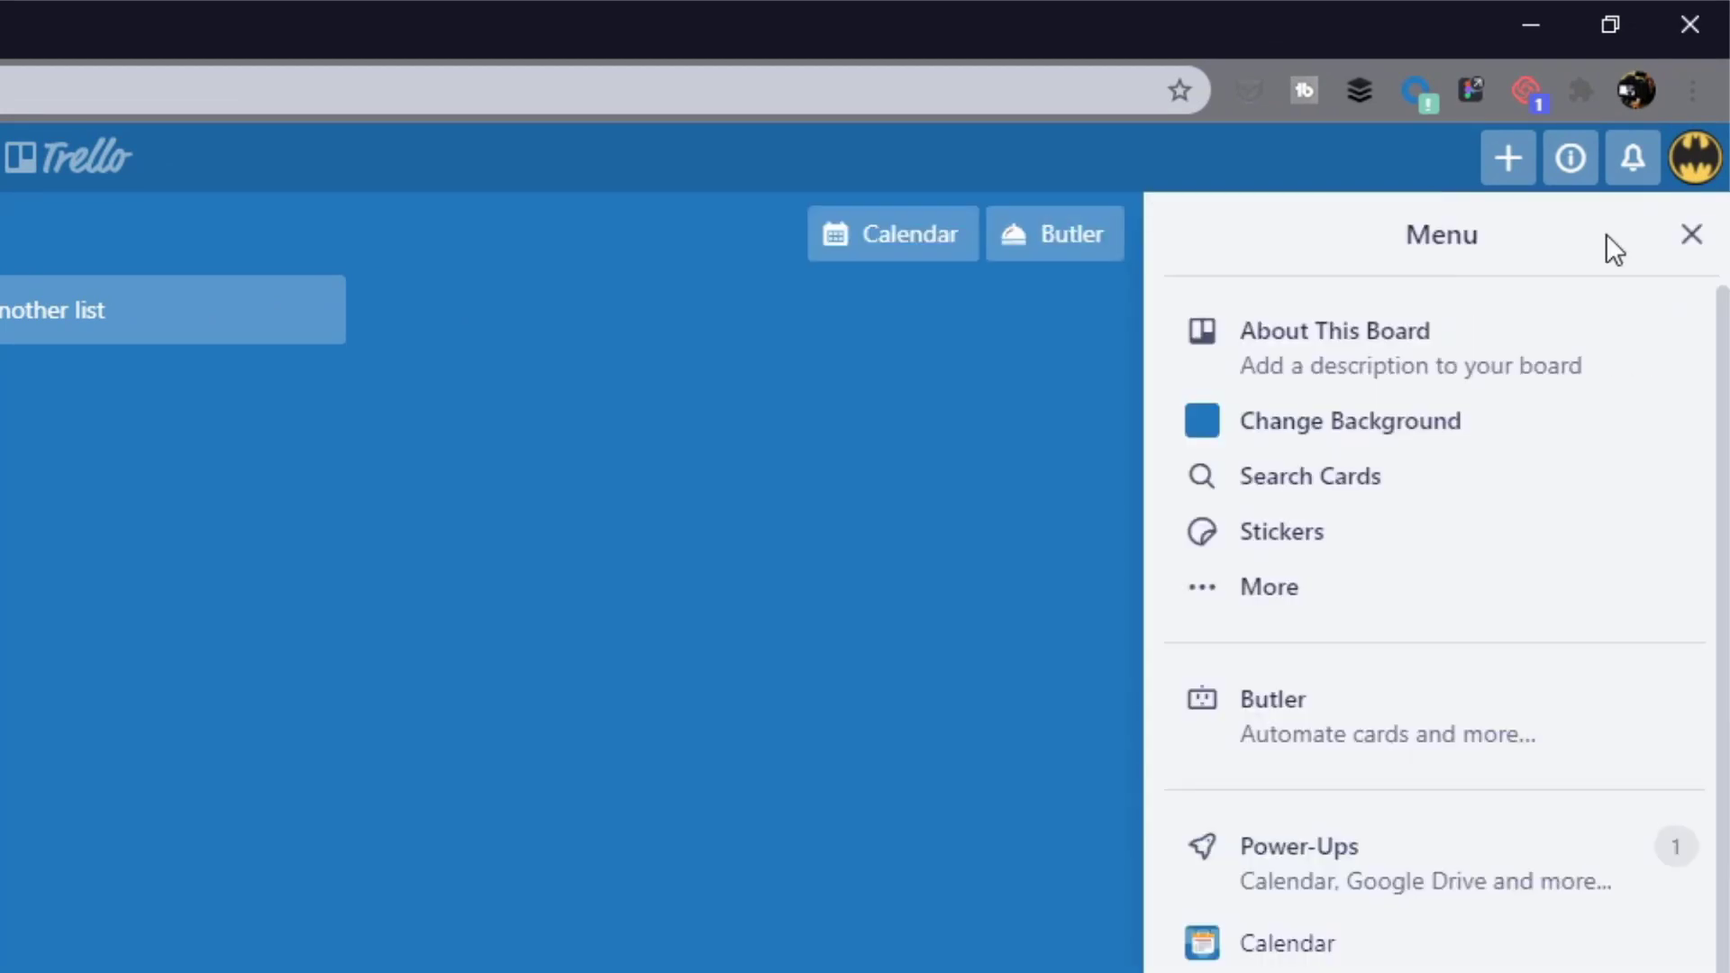
click(1306, 587)
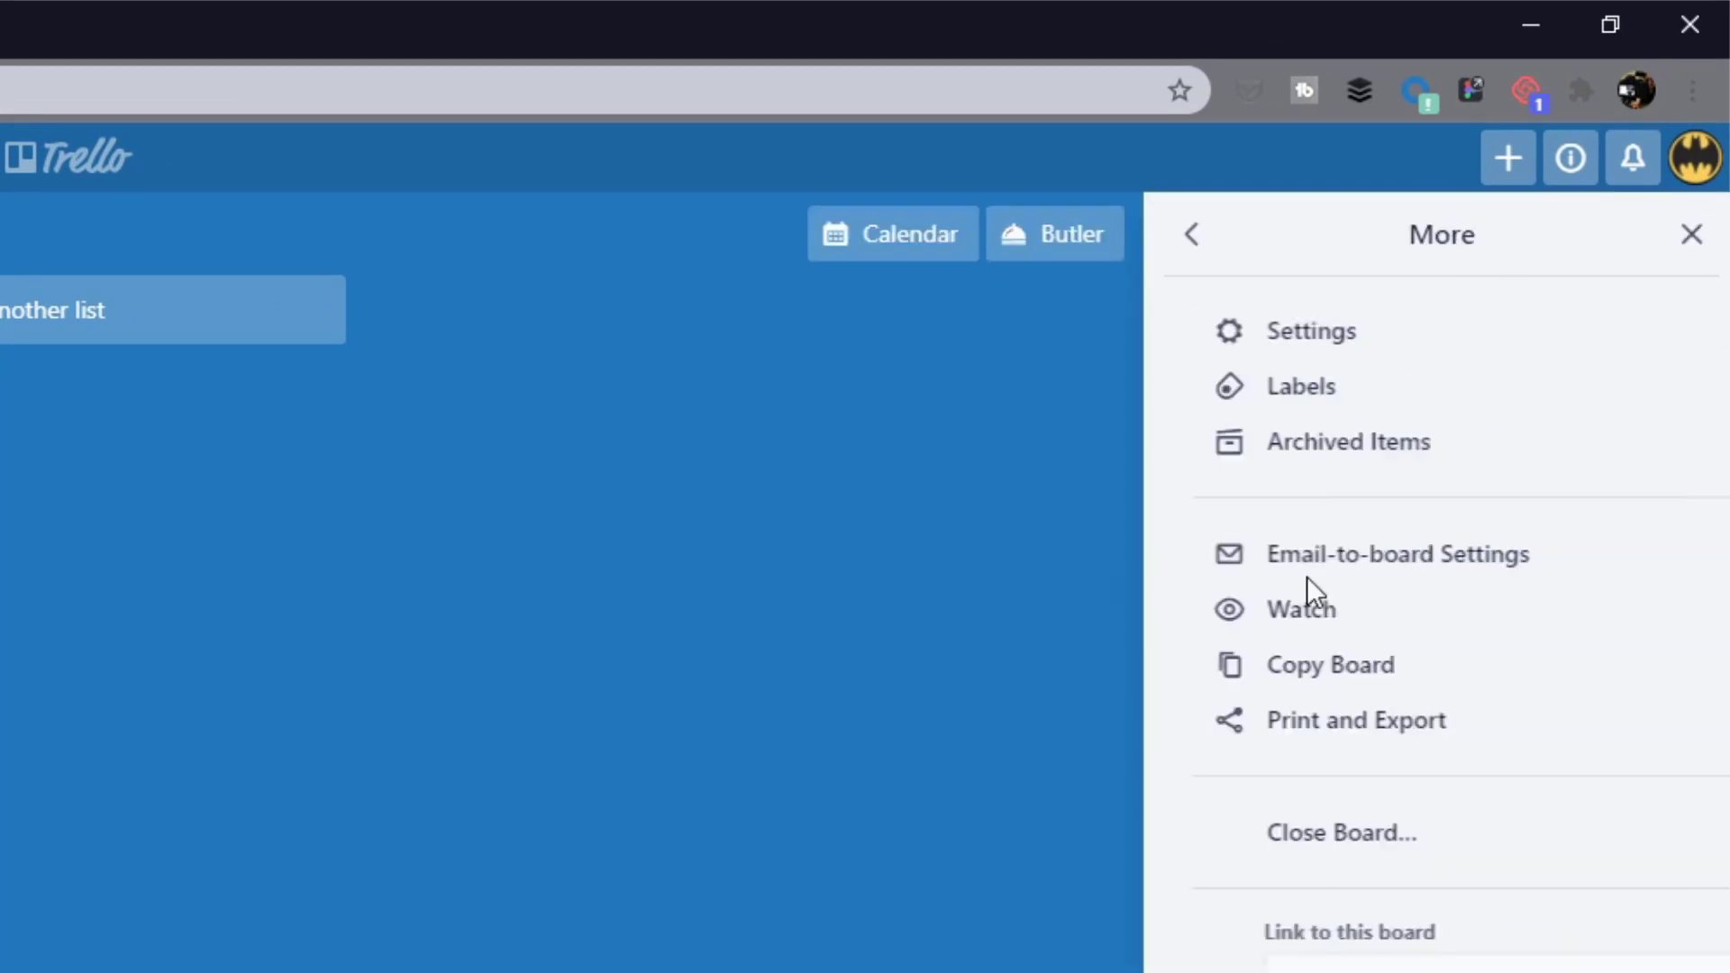
click(1295, 389)
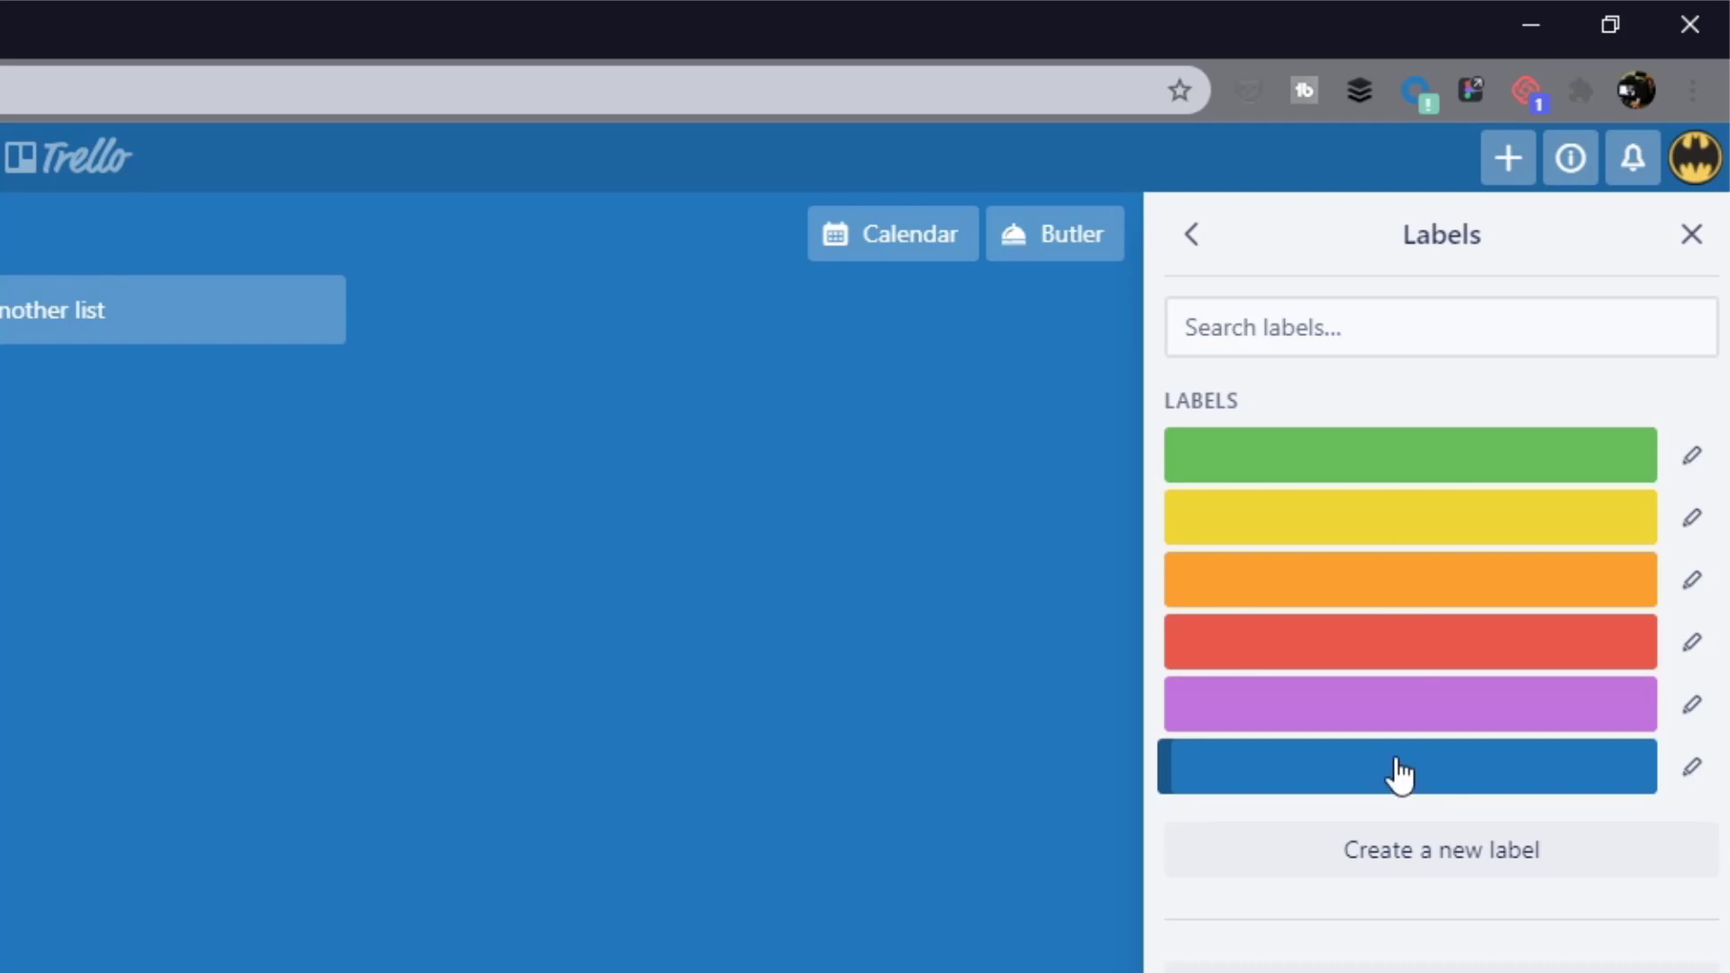
Step: Name the green, yellow and orange labels Question, Quote and Tutorial
click(1690, 458)
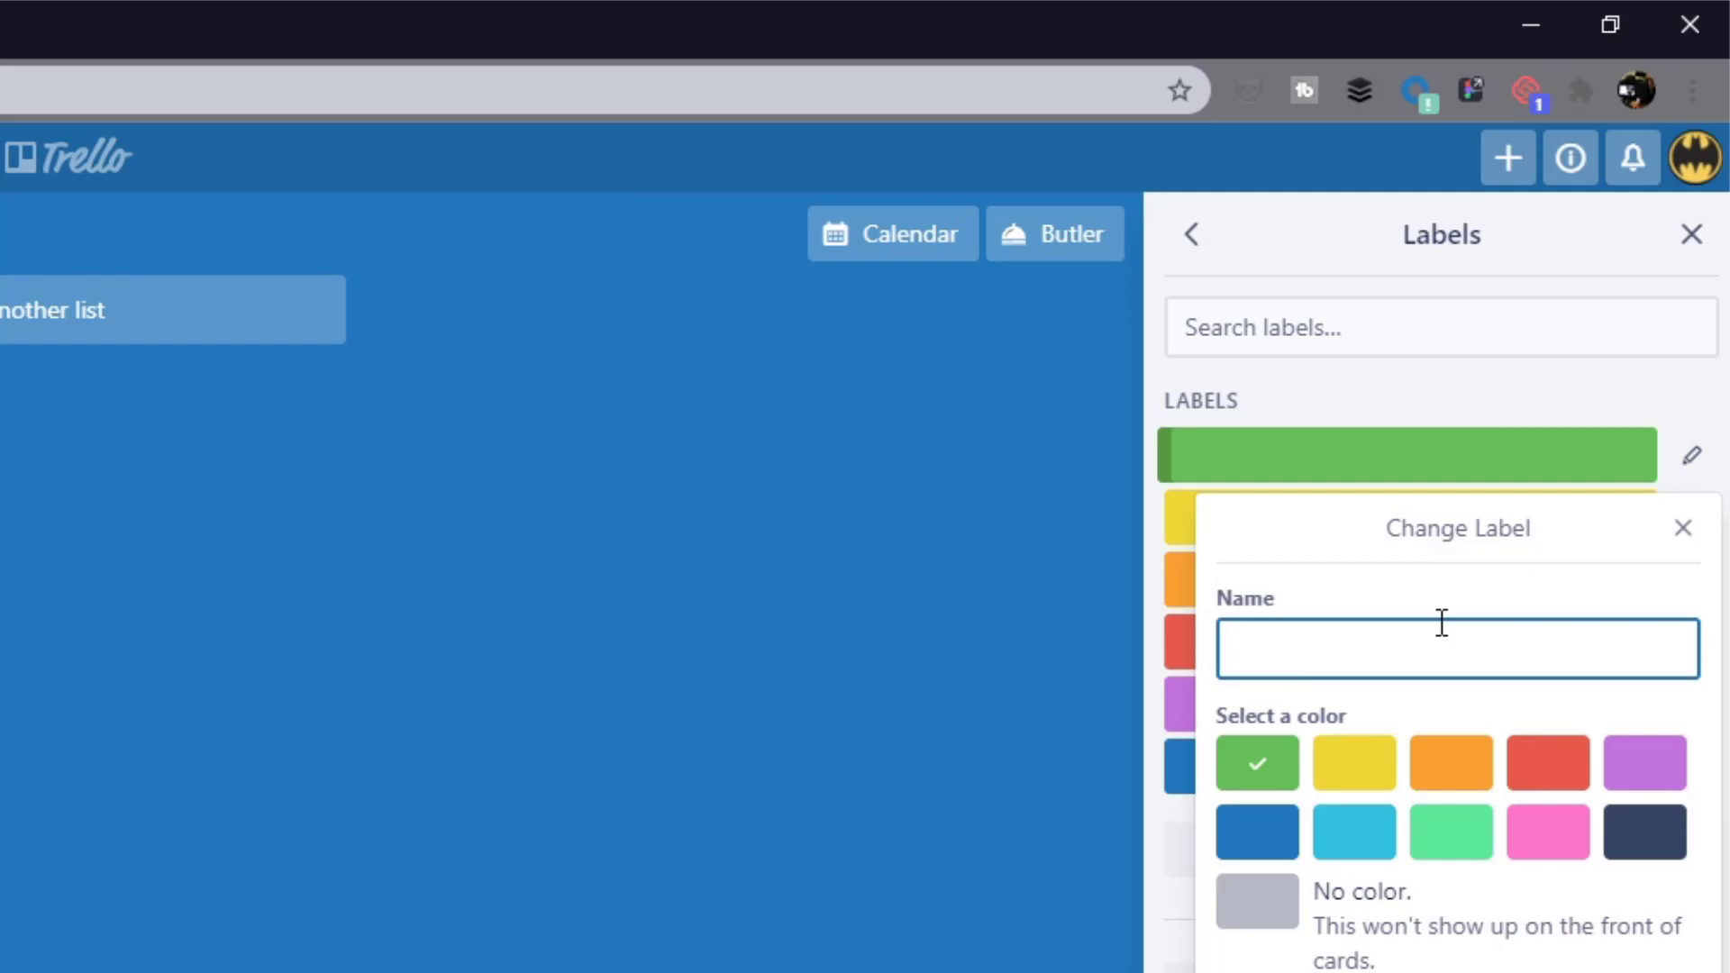
text(Question)
key(Return)
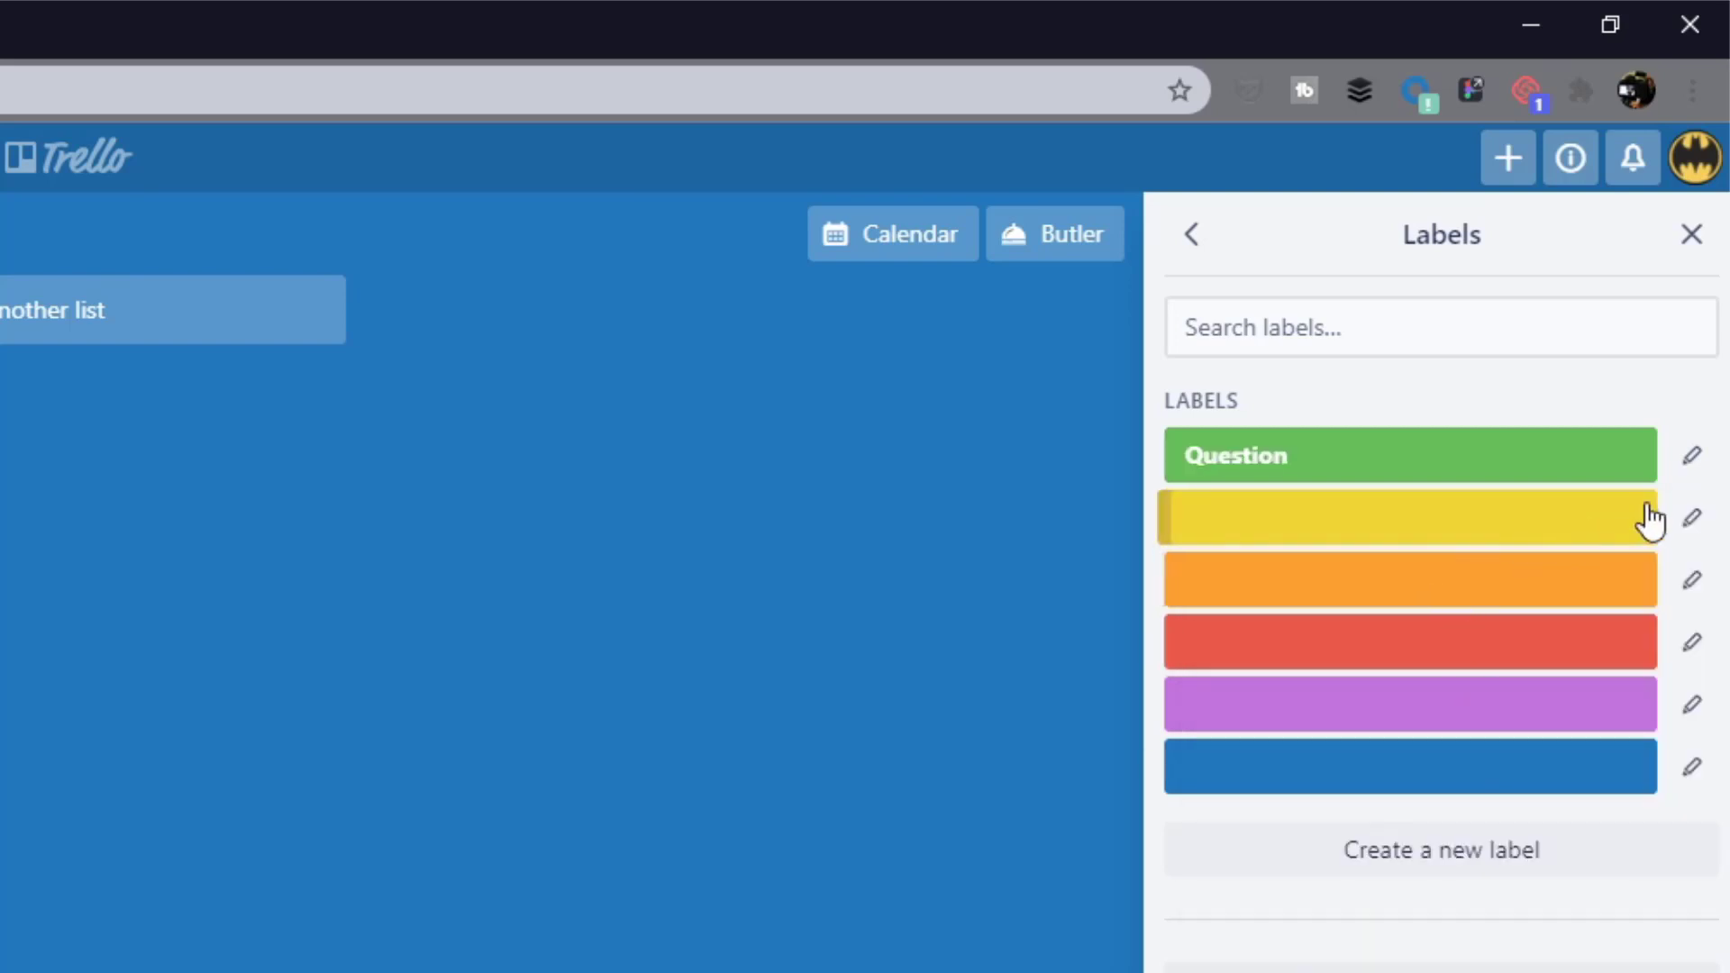
click(1692, 519)
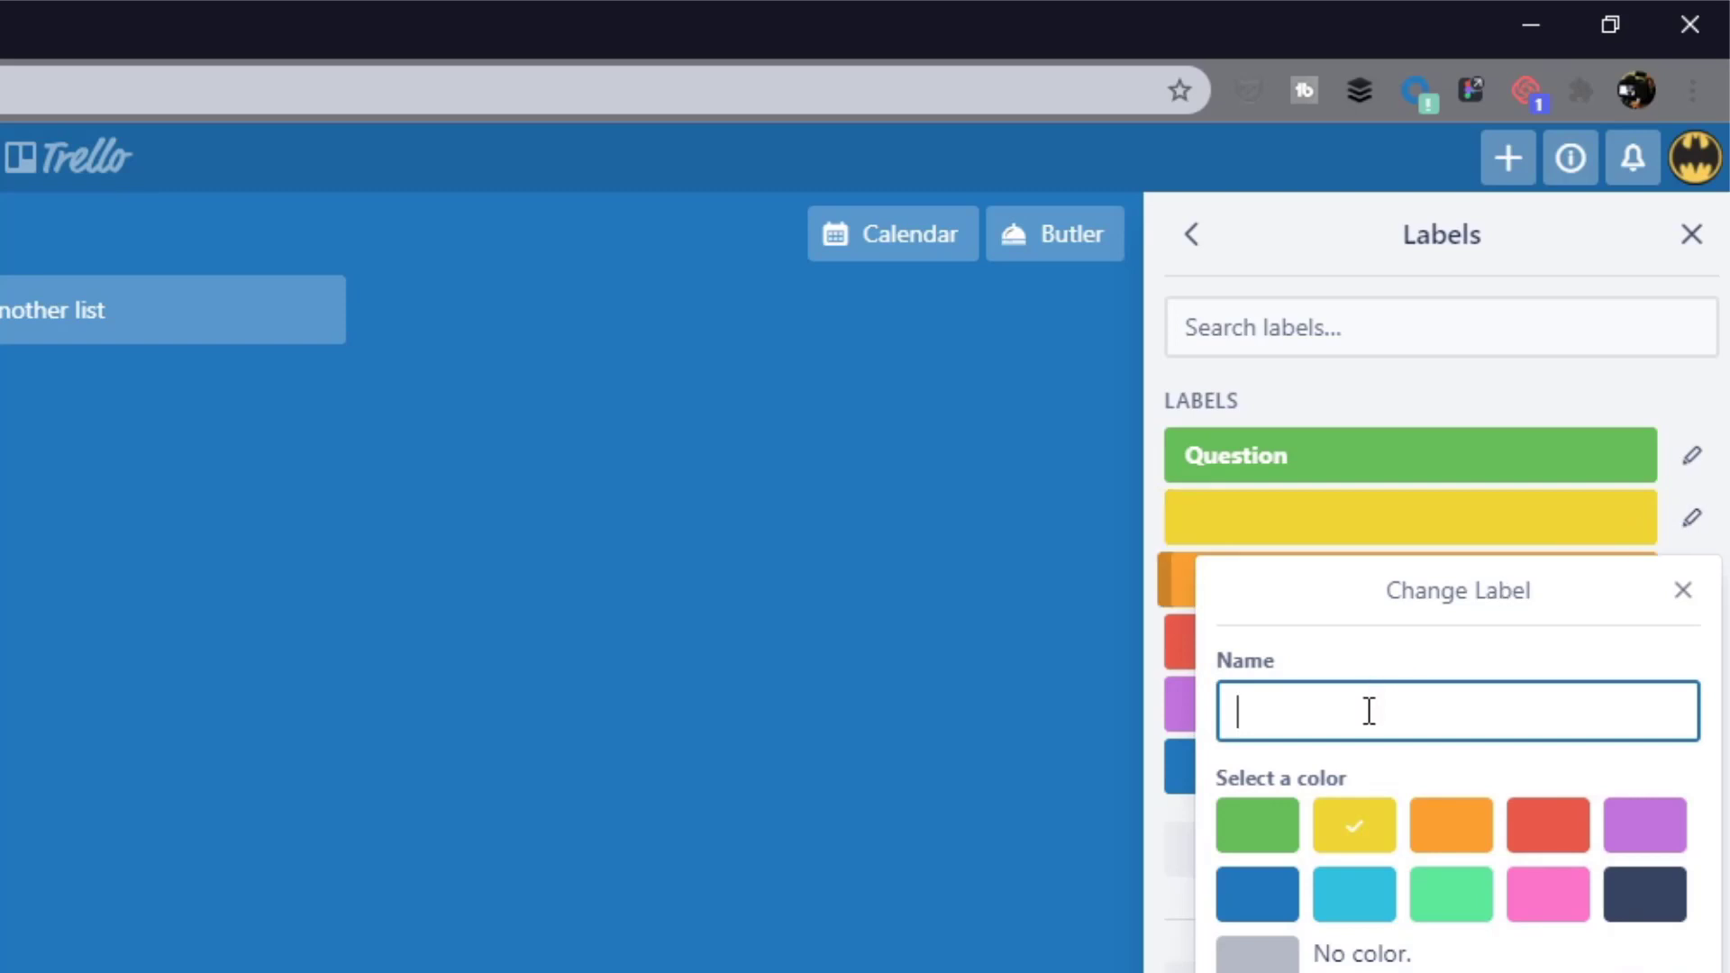
text(Quote)
key(Return)
click(1692, 579)
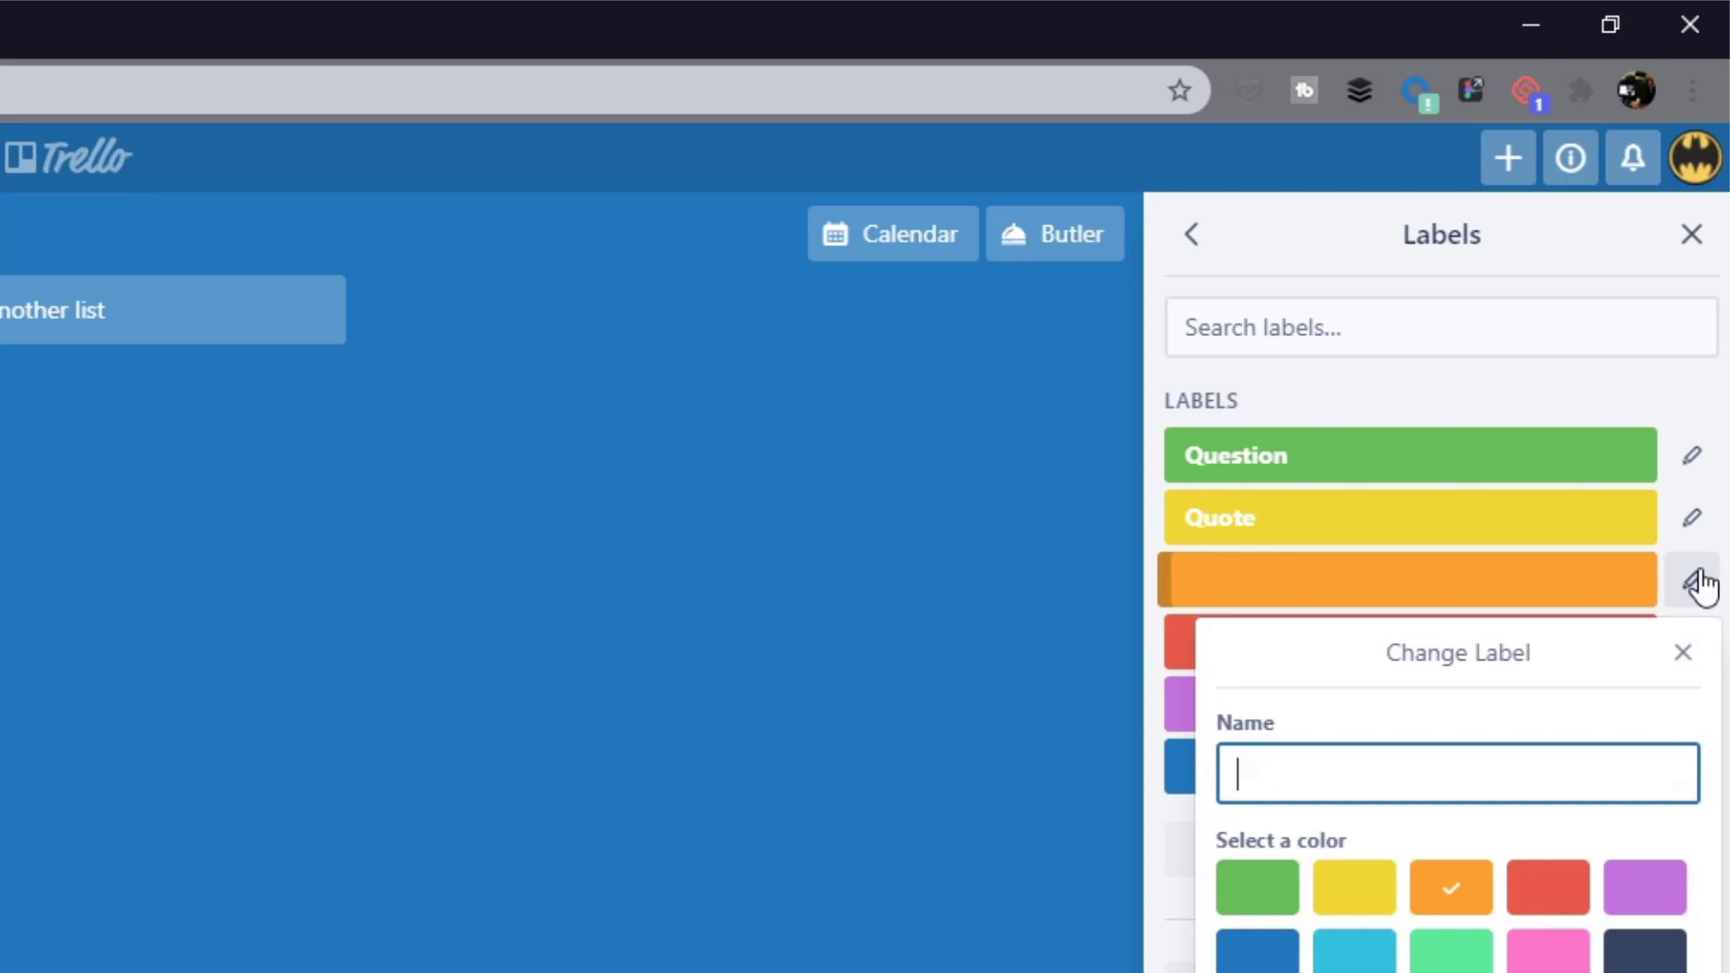
text(Tutorial)
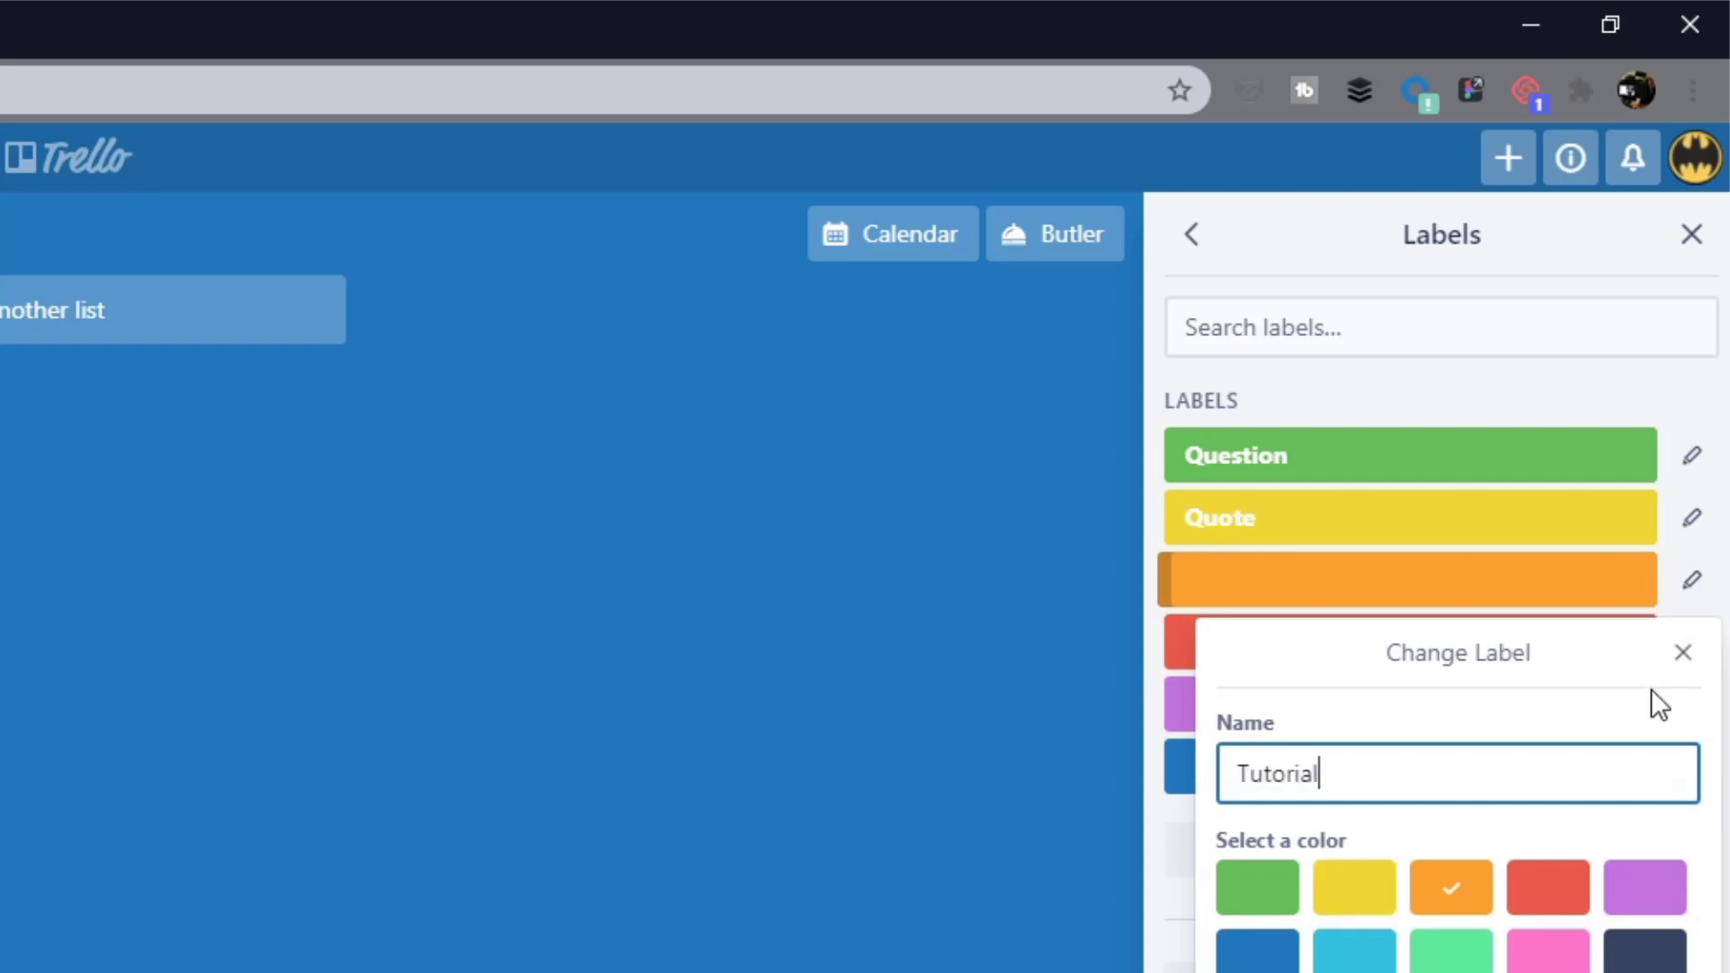
key(Return)
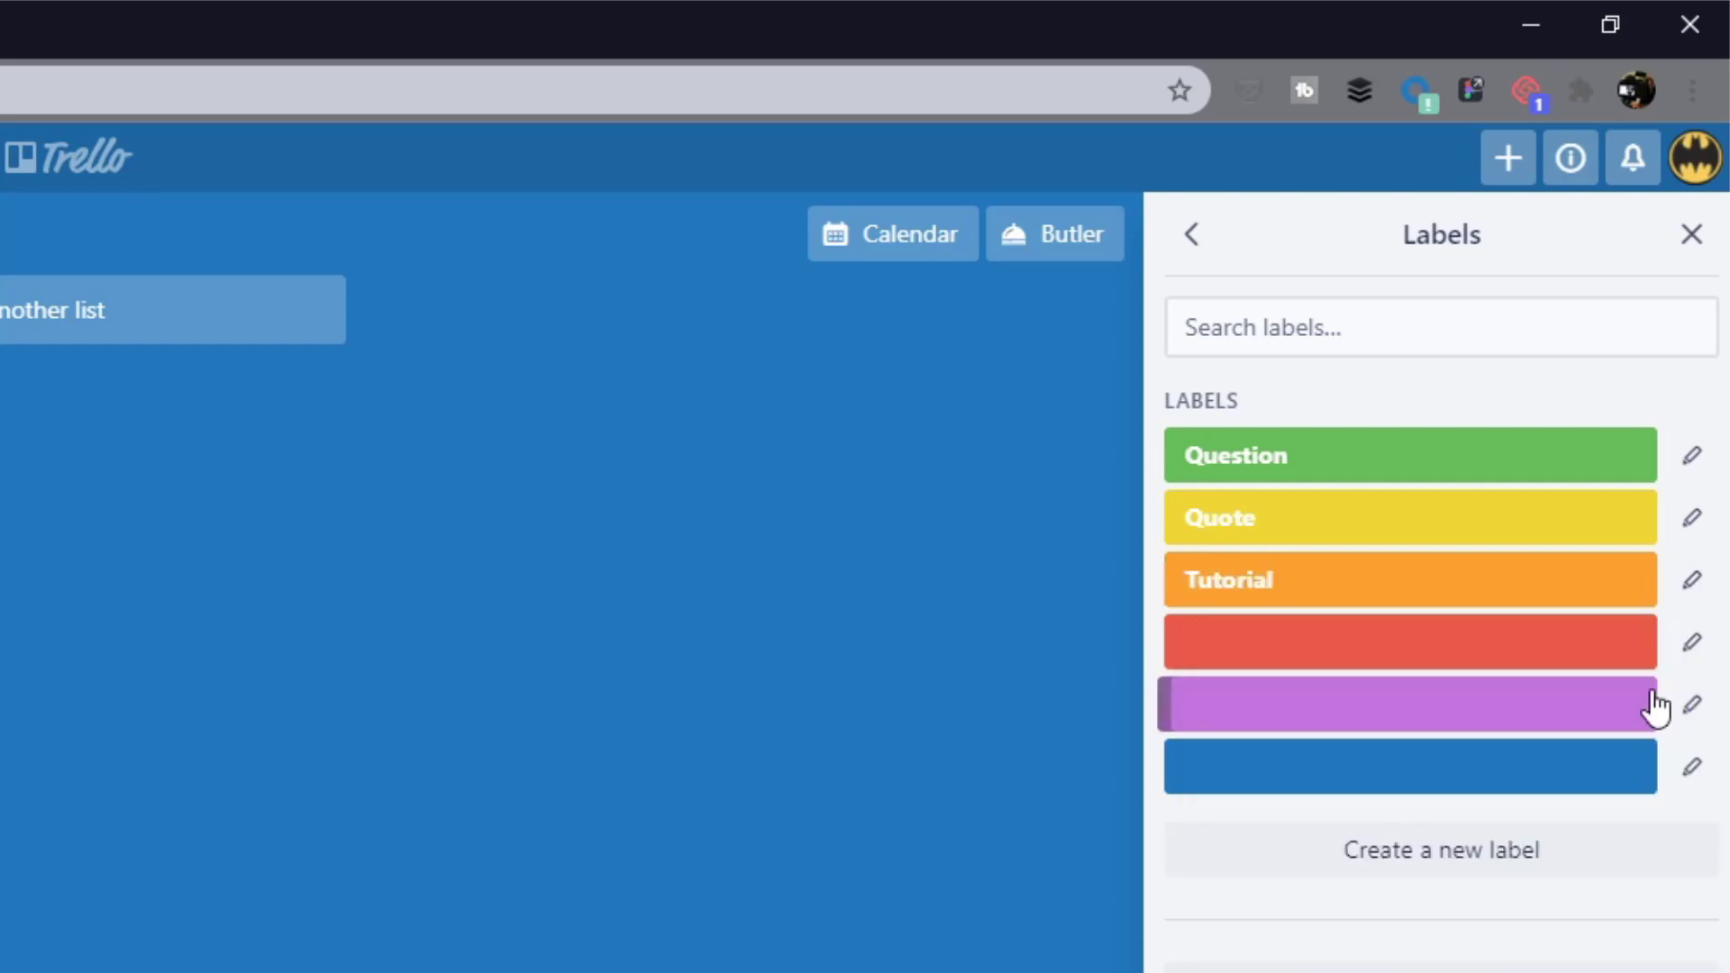
Step: Name the red label Announcement and the purple label Tips
click(1690, 642)
text(Announcement)
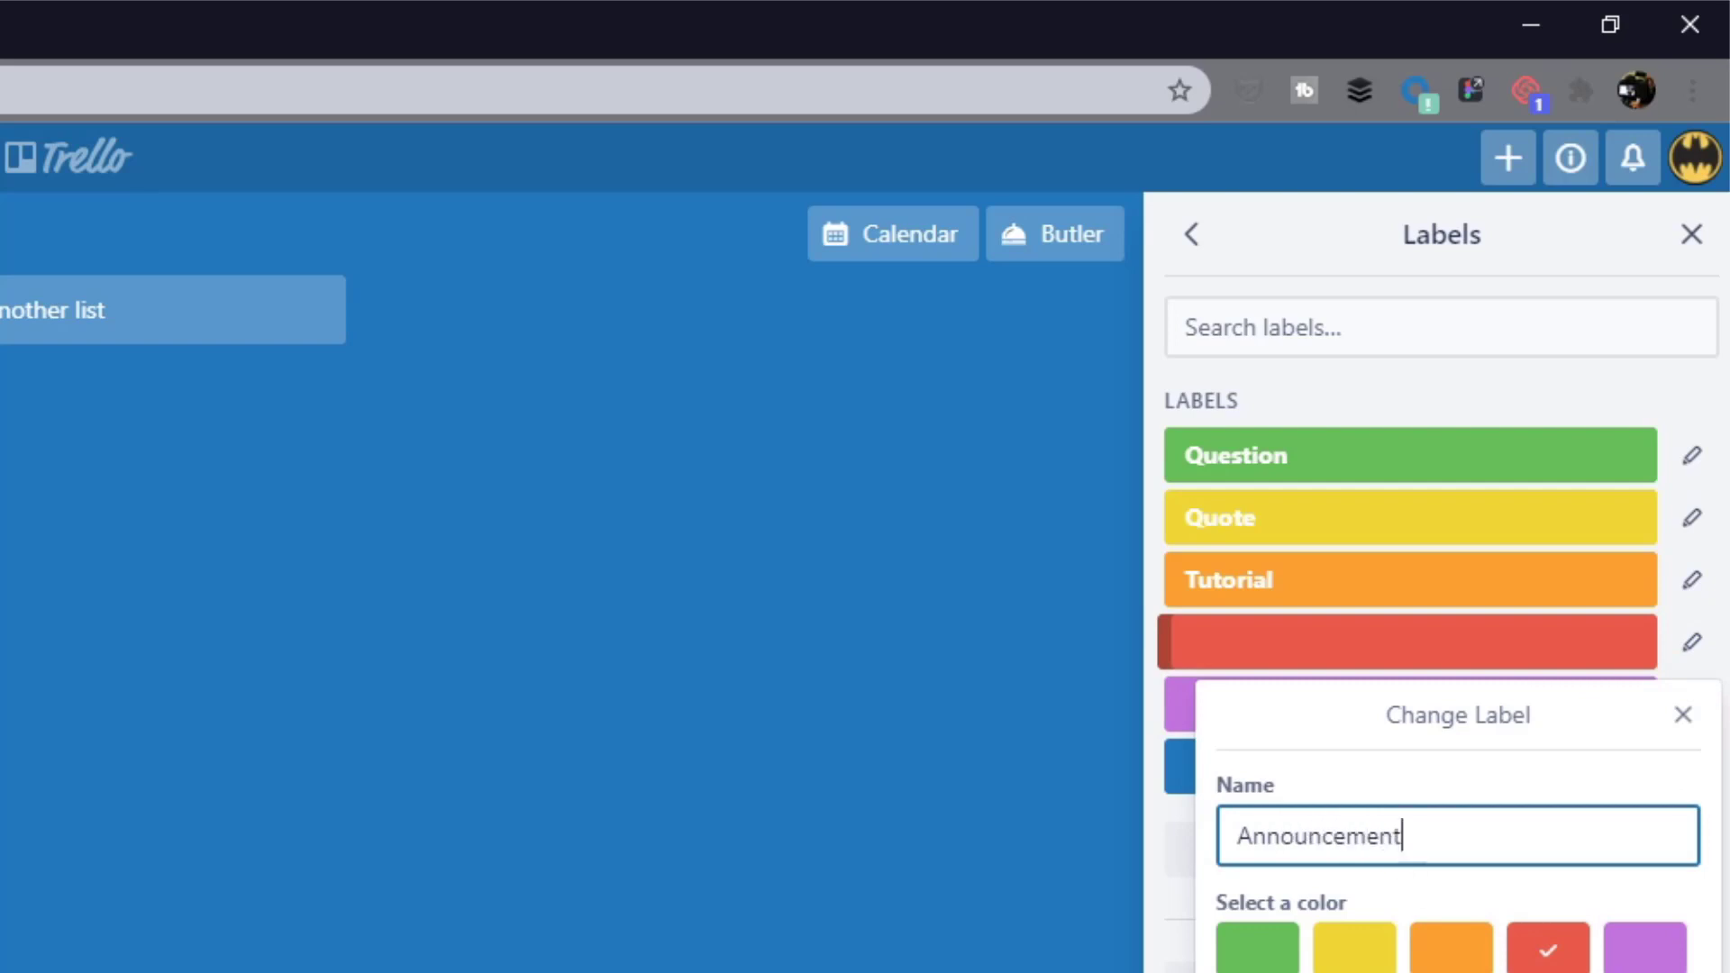
key(Return)
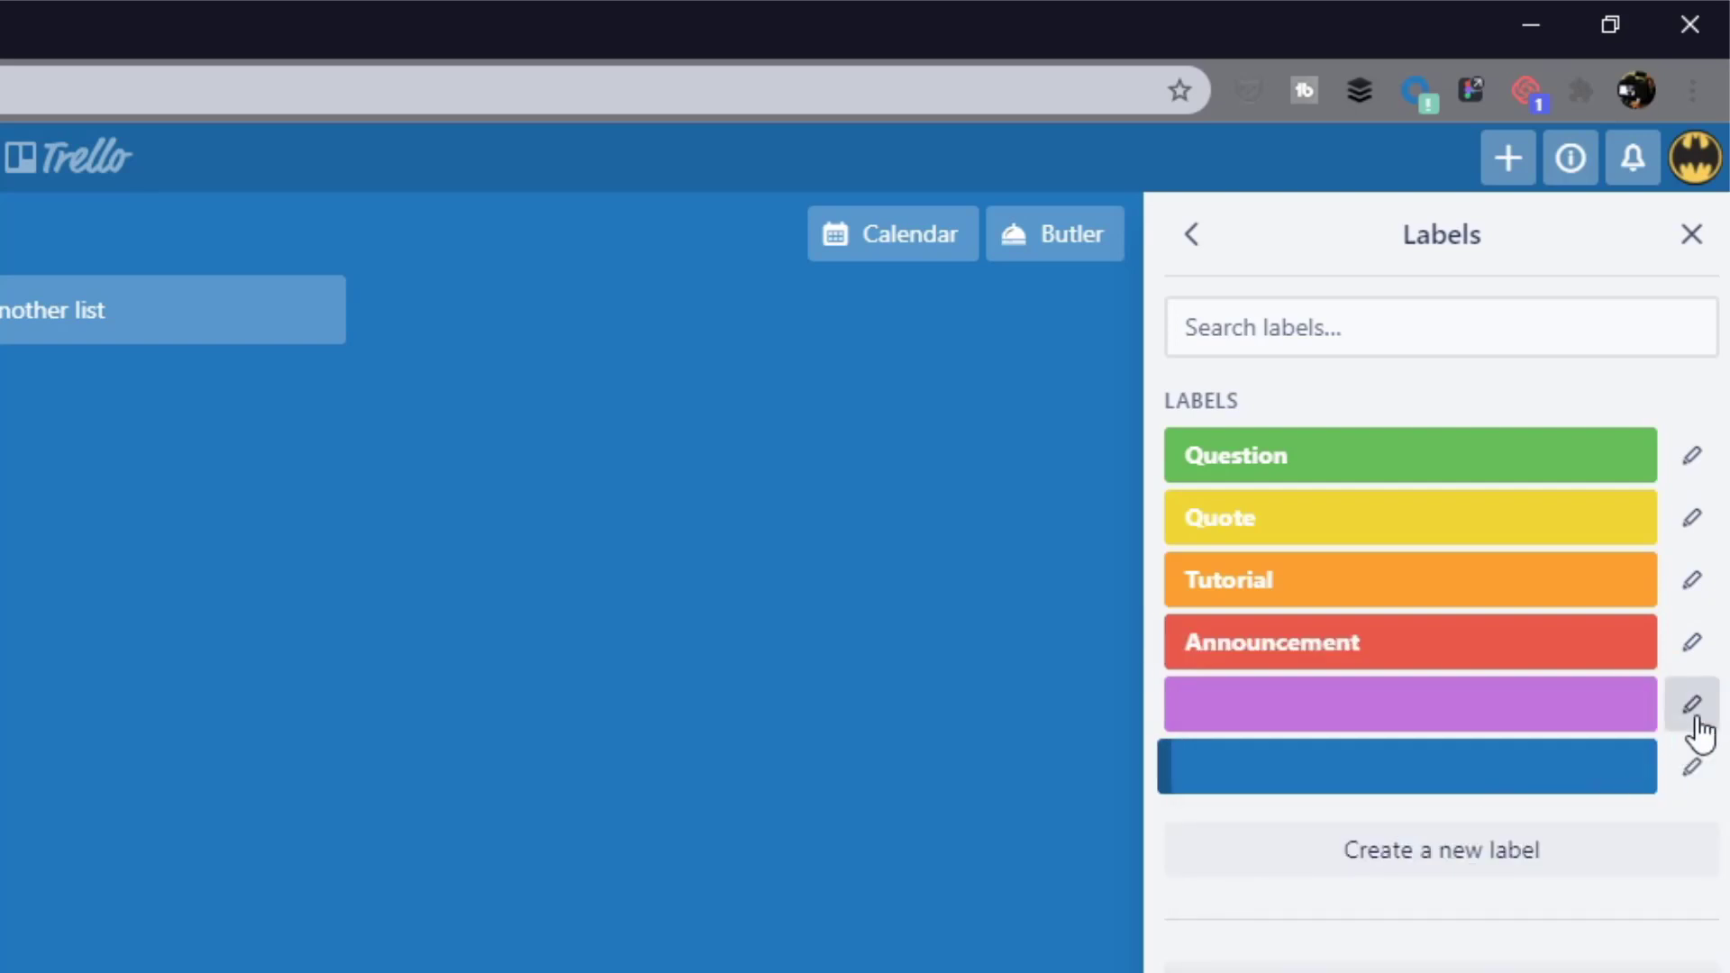
click(1691, 766)
text(Tips)
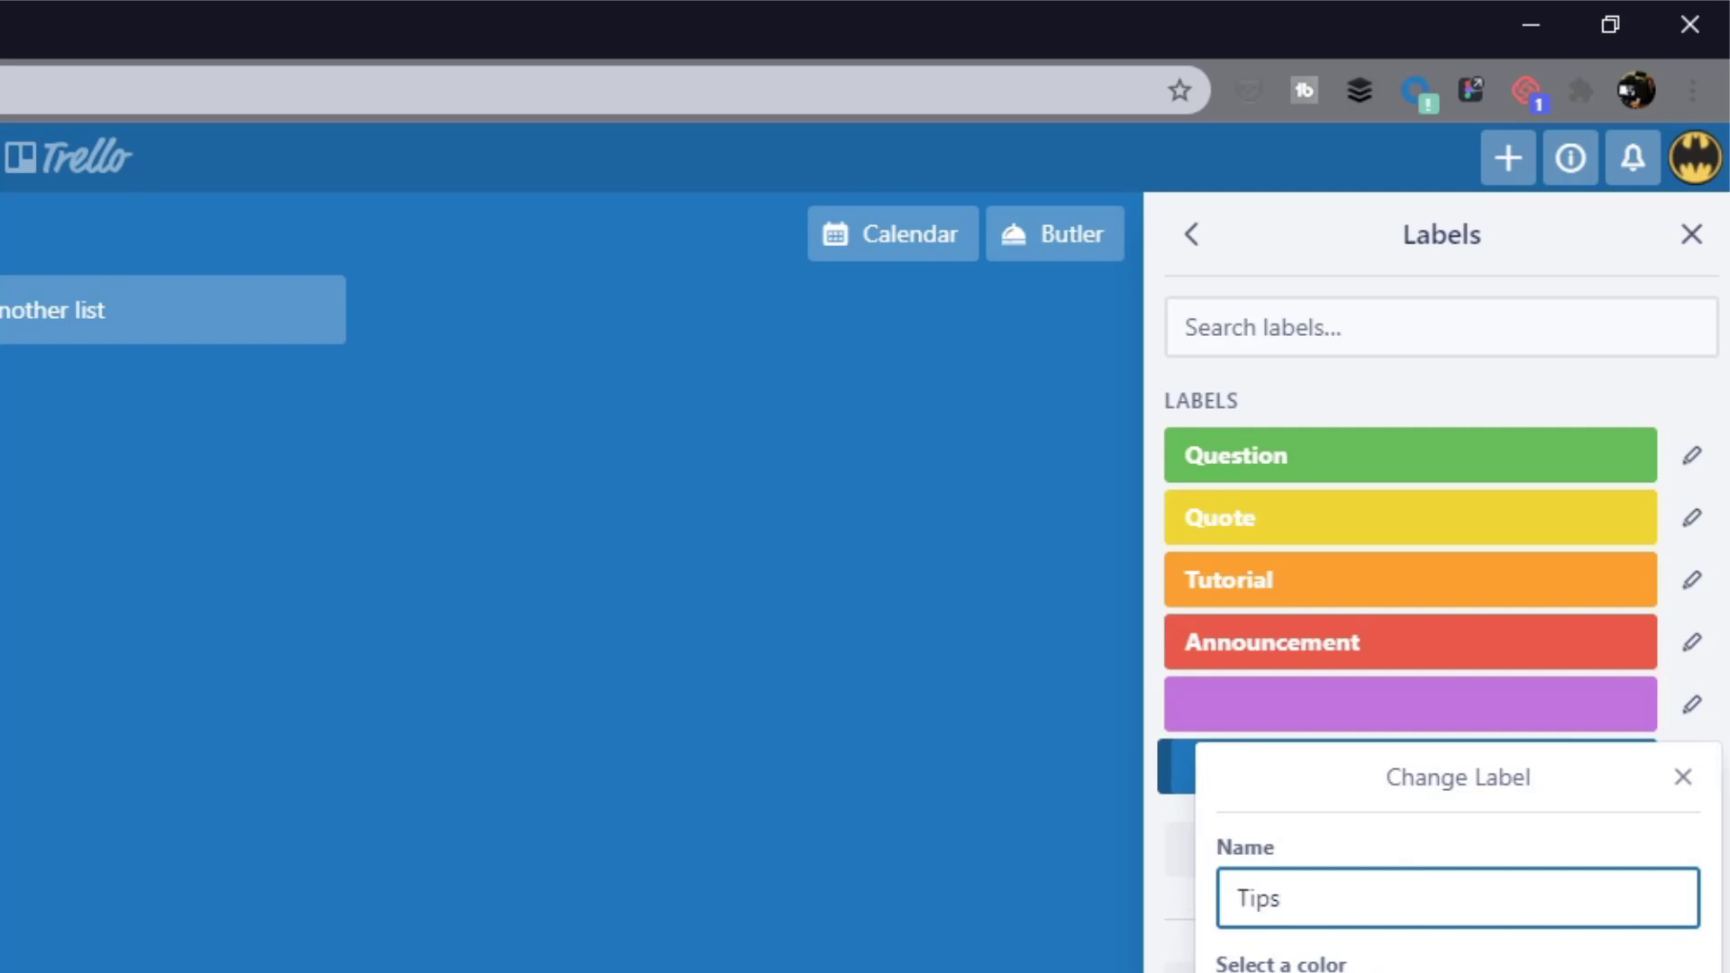
key(Return)
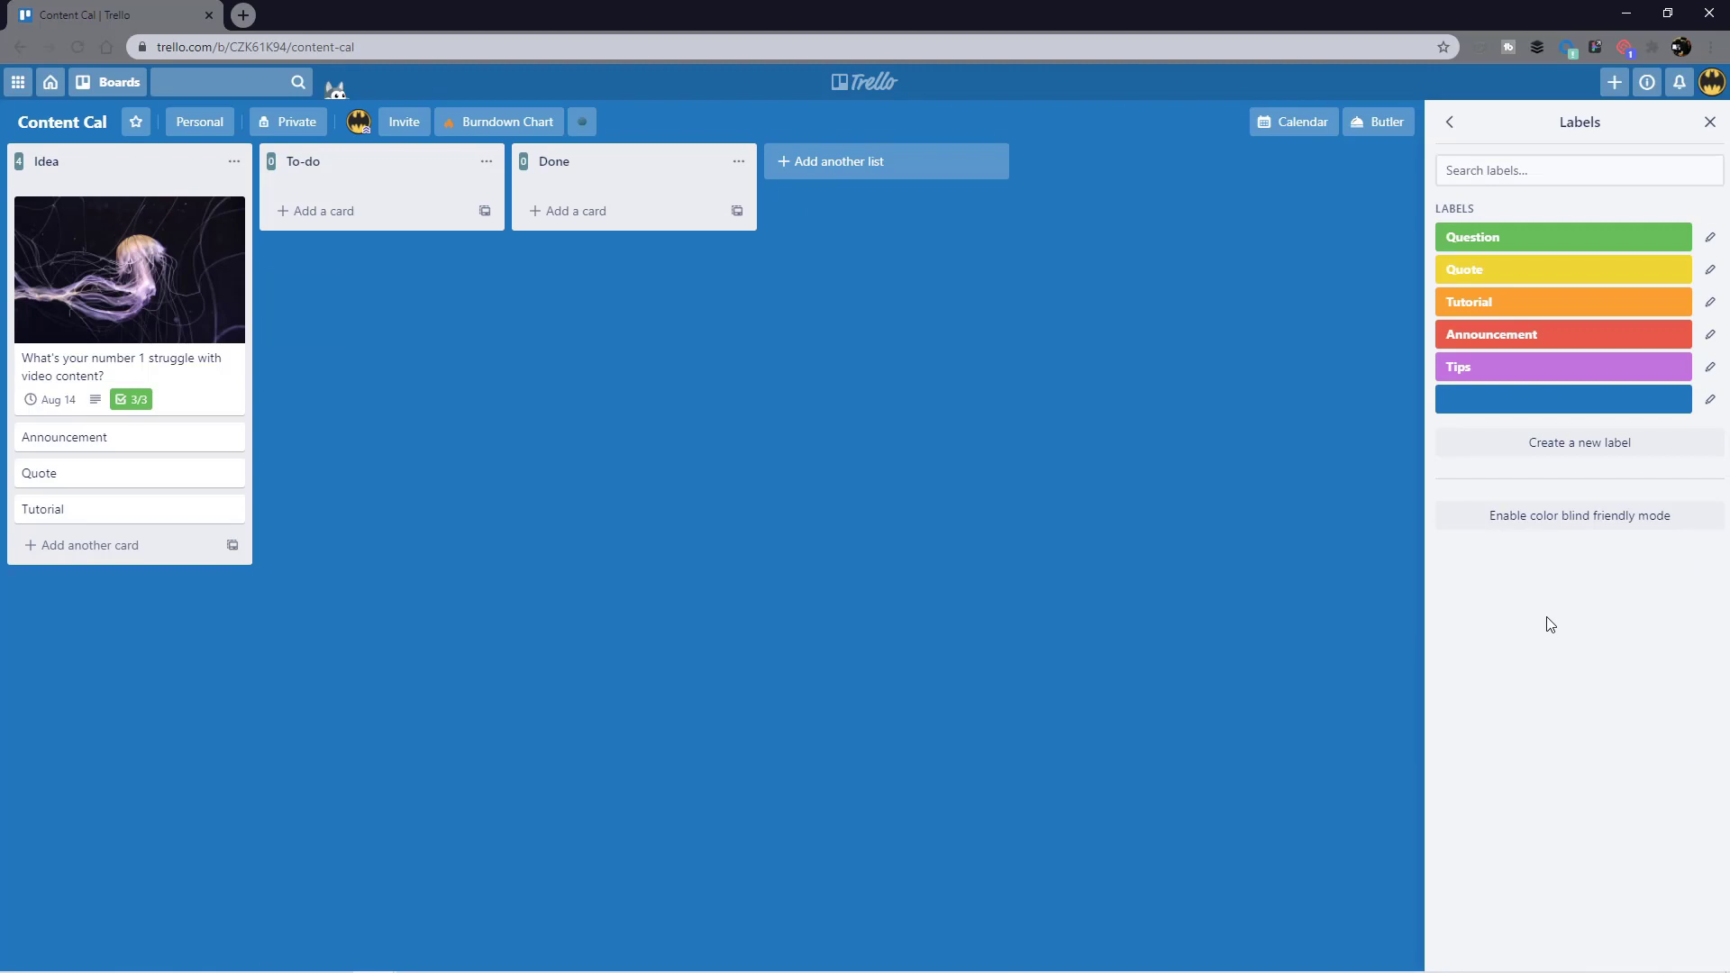
Step: Give the jellyfish card the green Question label, then return the sidebar to the main Menu
click(196, 288)
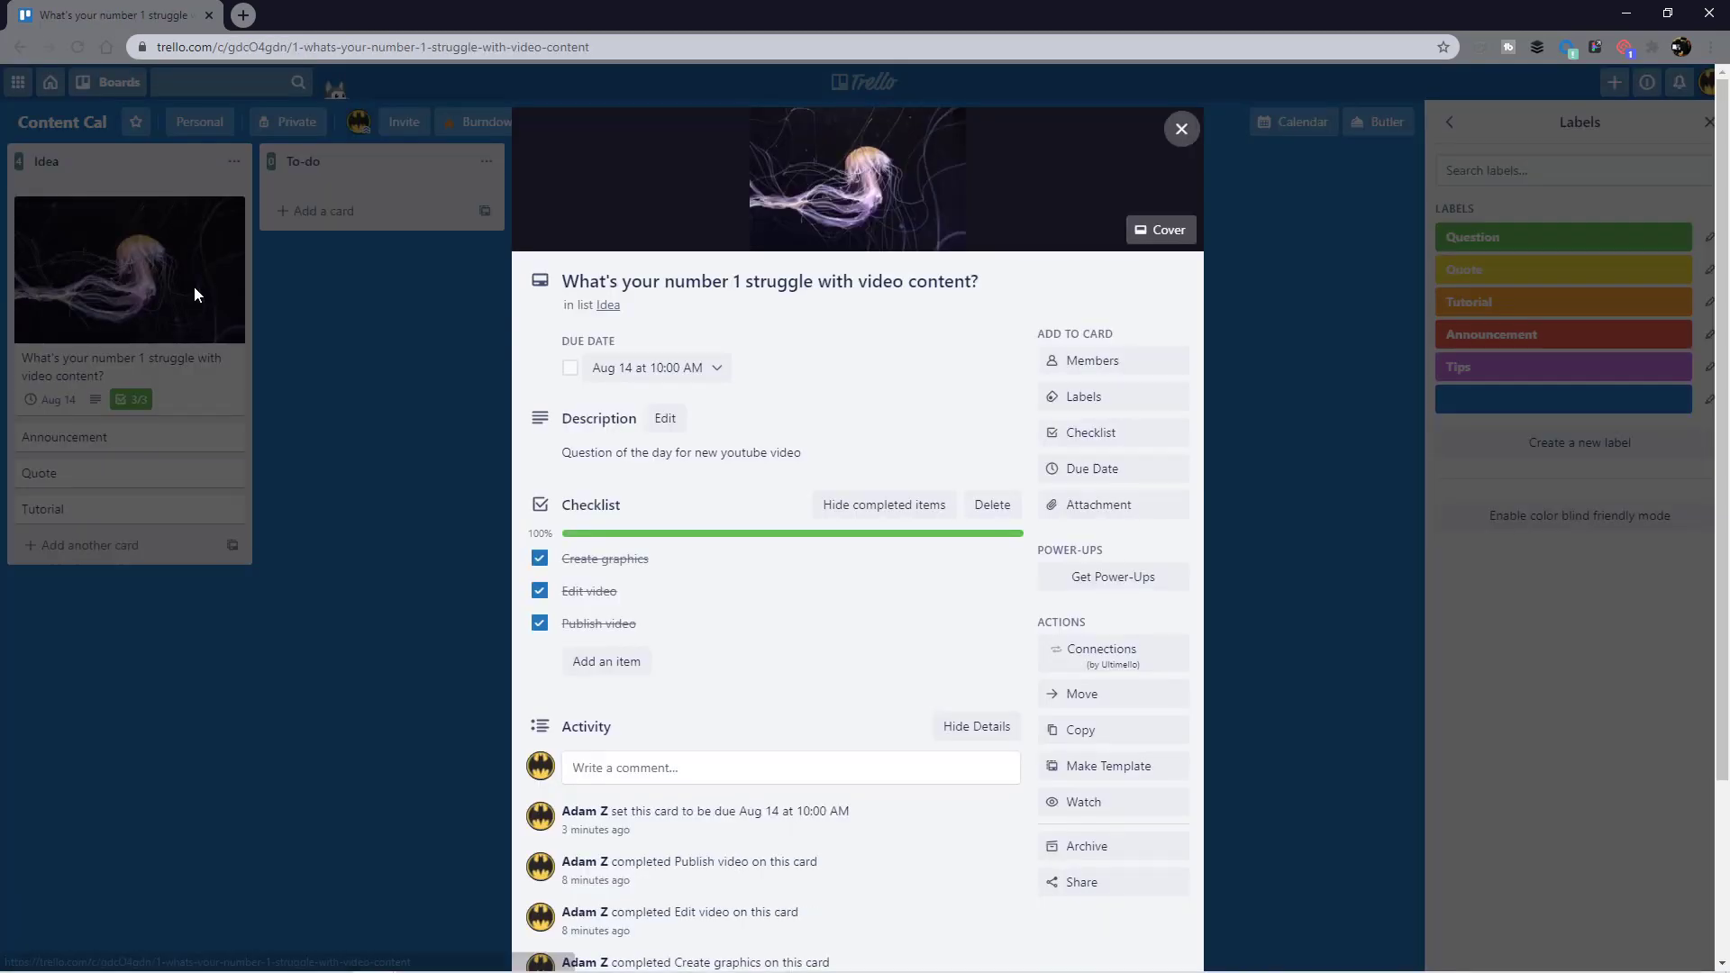
click(1122, 394)
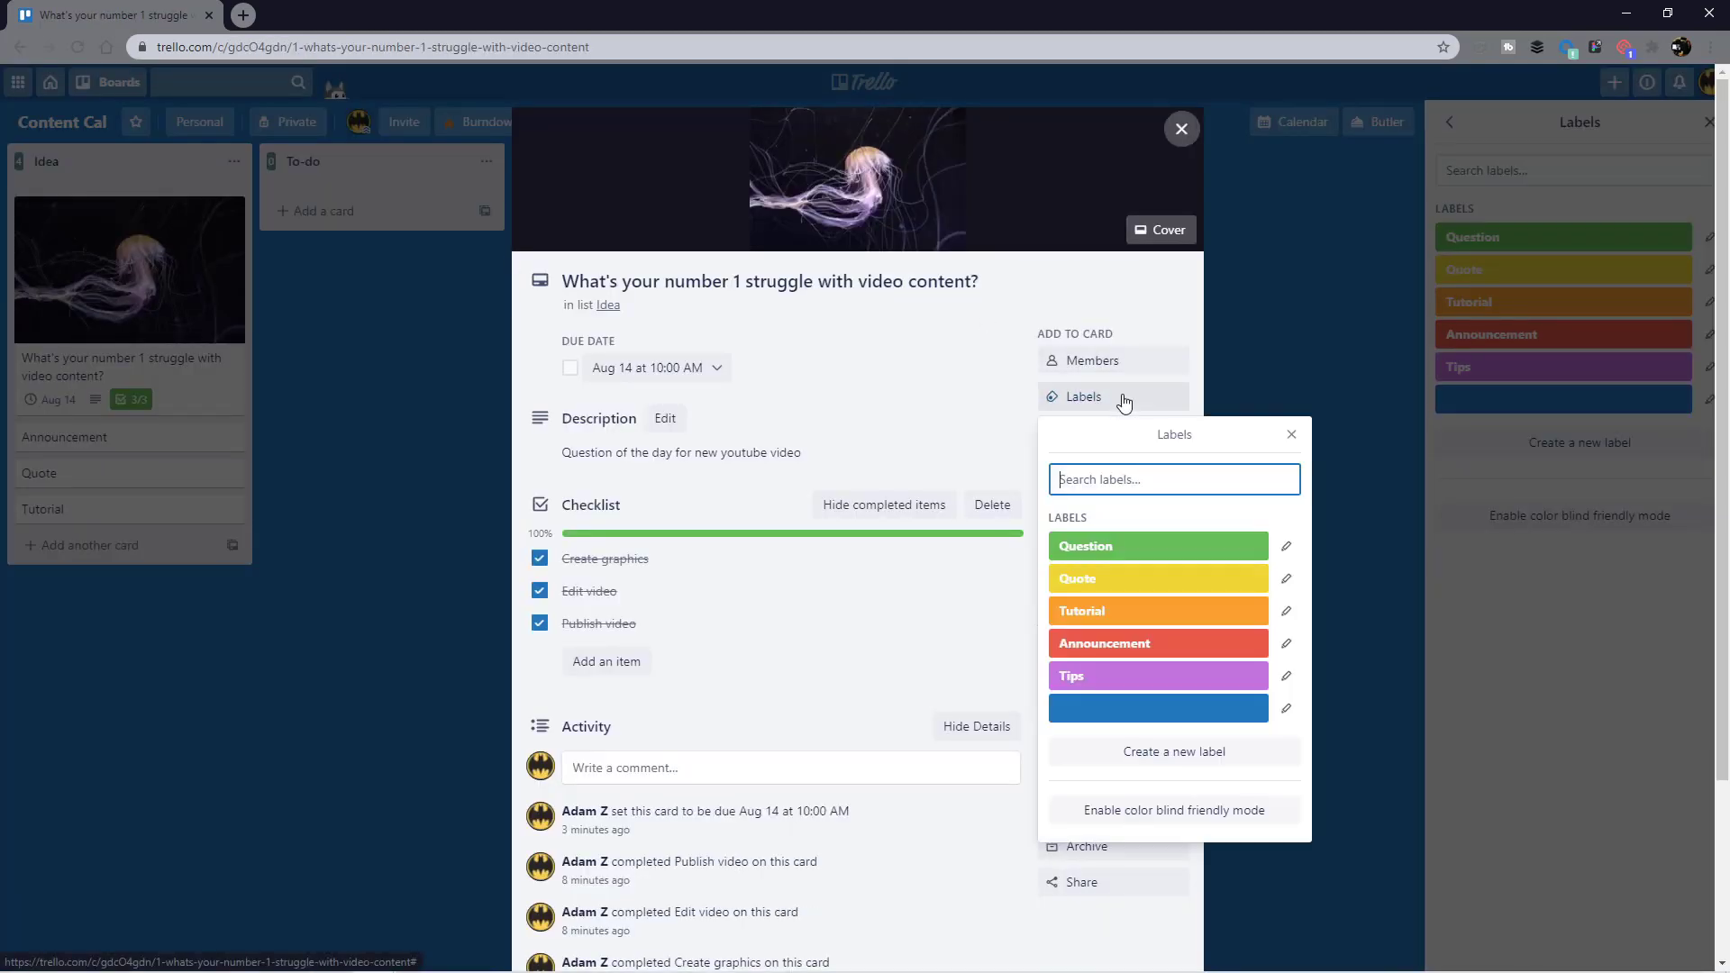
click(1180, 546)
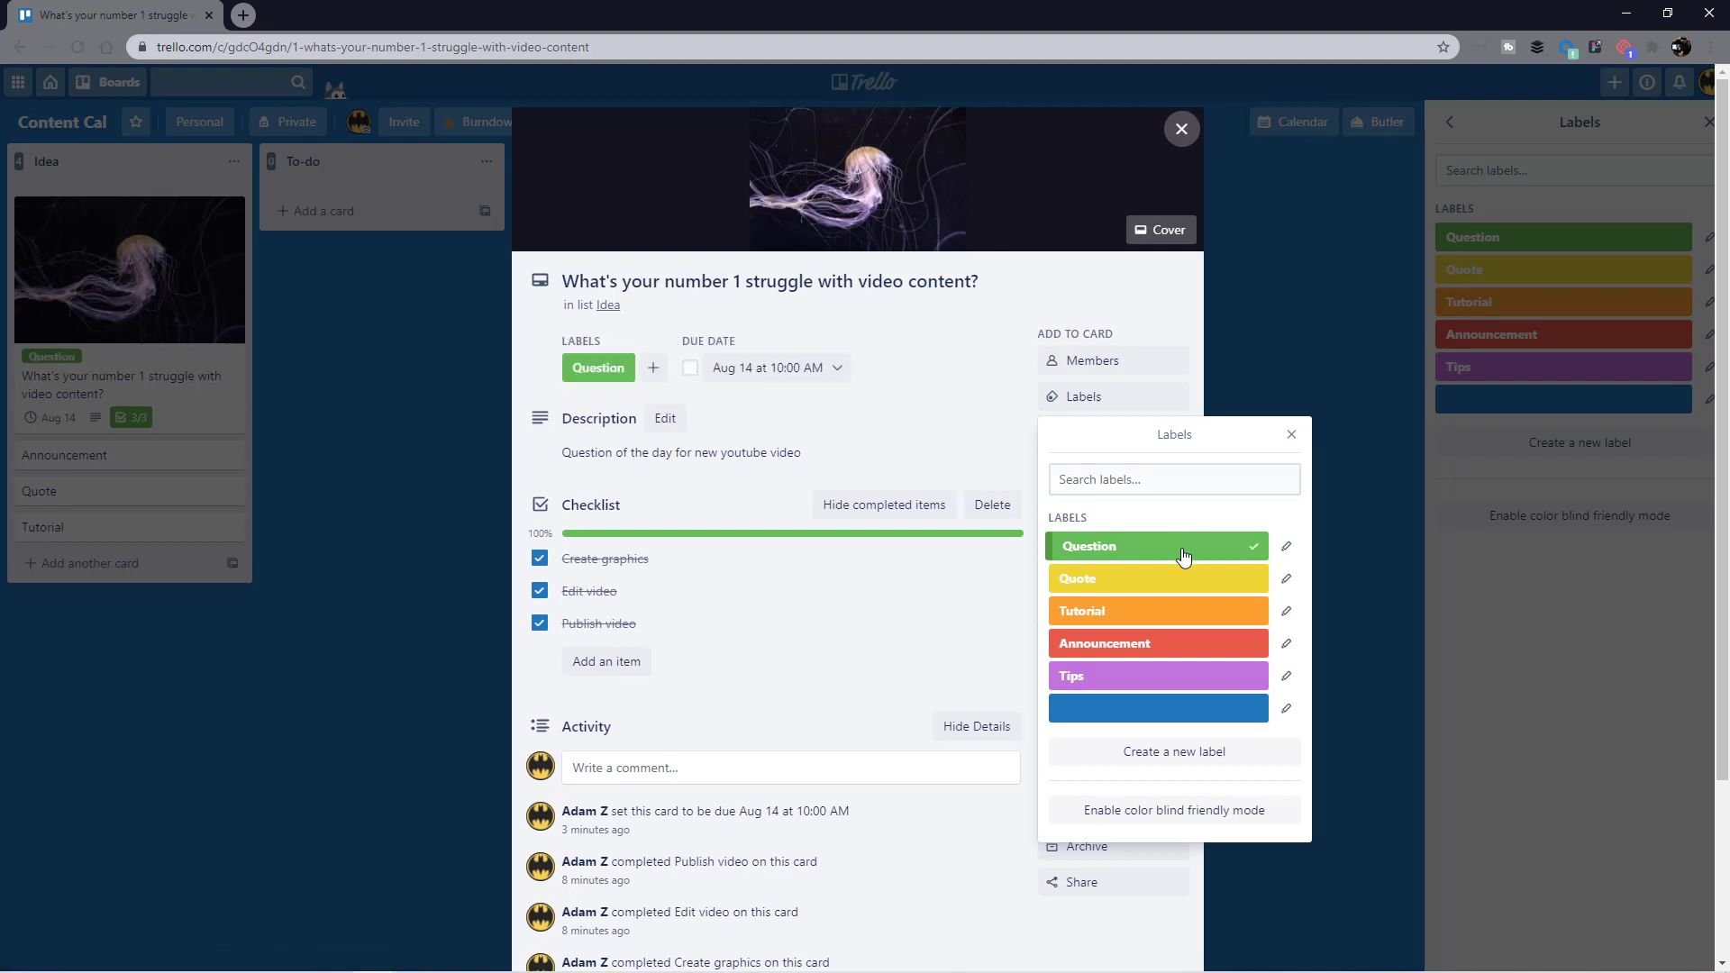
click(1701, 130)
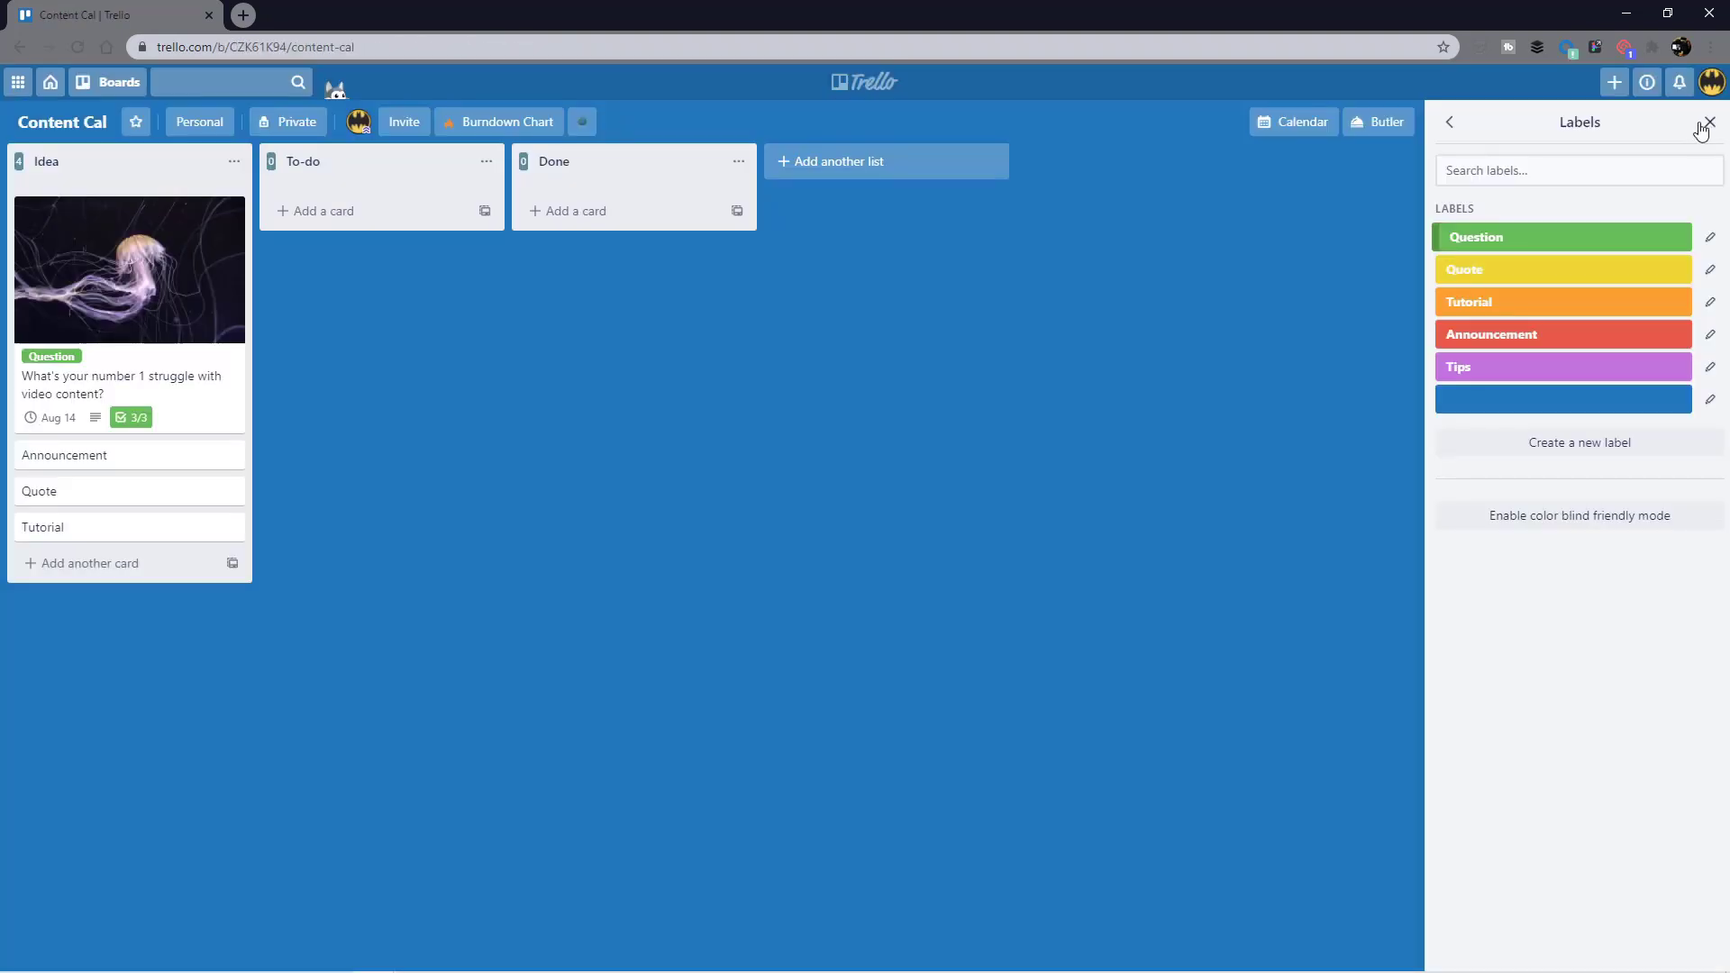
click(1448, 126)
click(1448, 124)
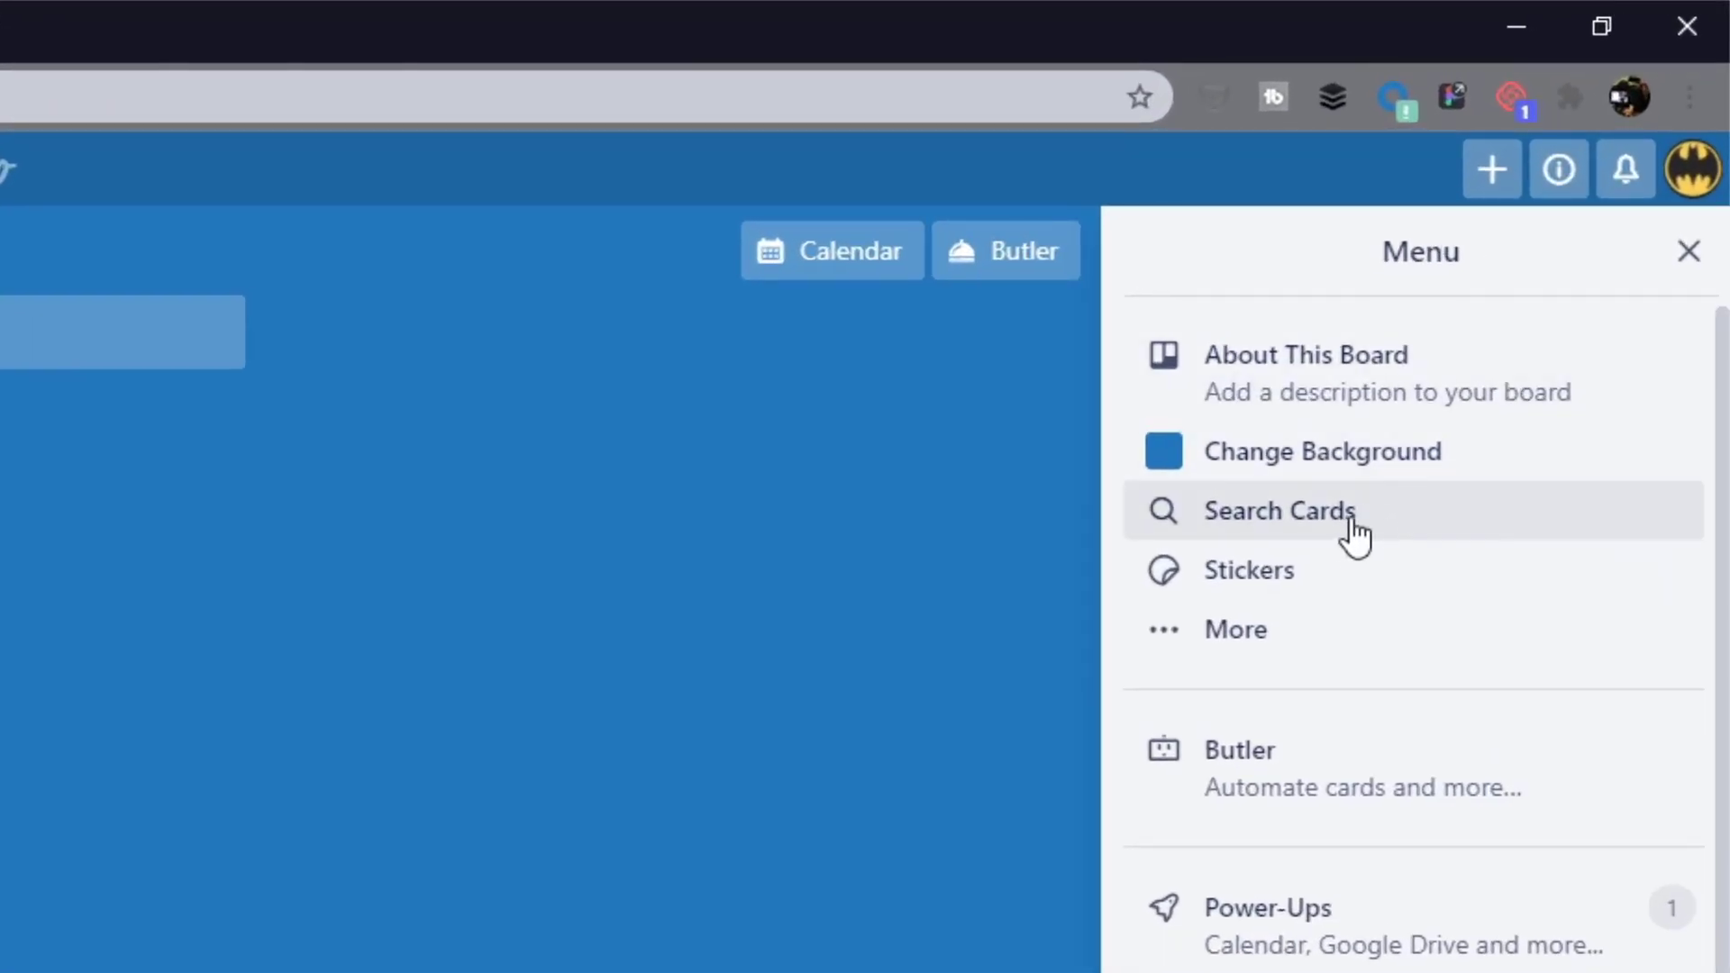
Step: Filter the board cards by the Question and Quote labels, then clear both filters
click(1352, 515)
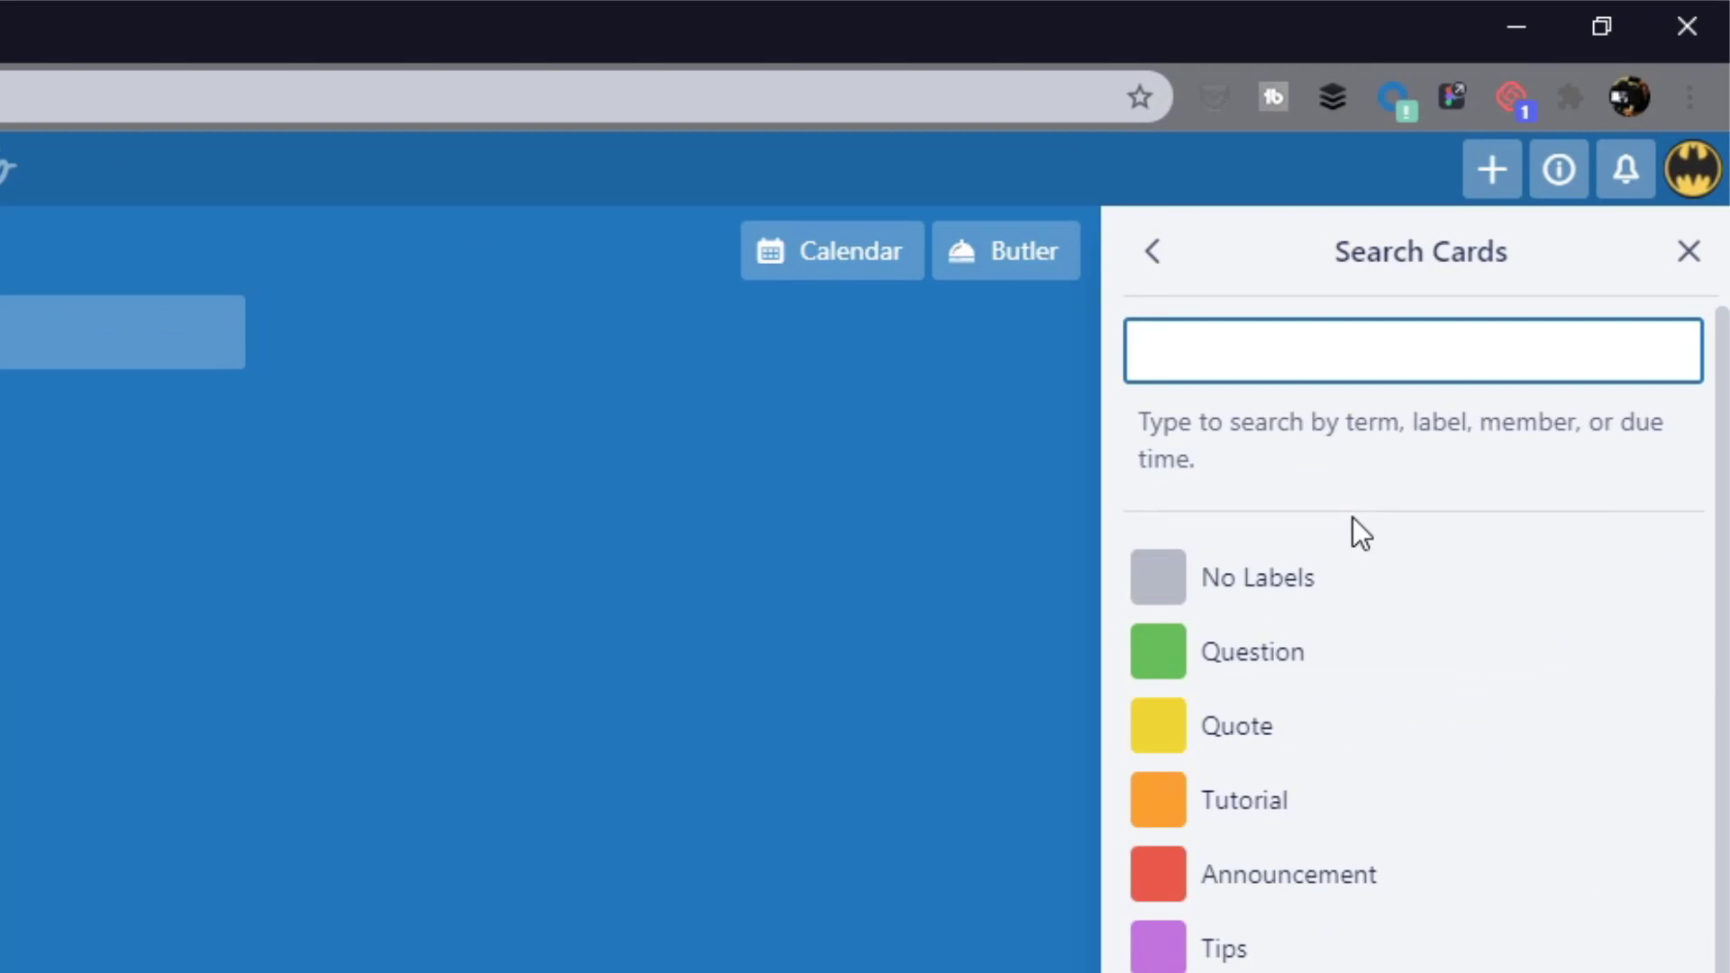
click(1411, 676)
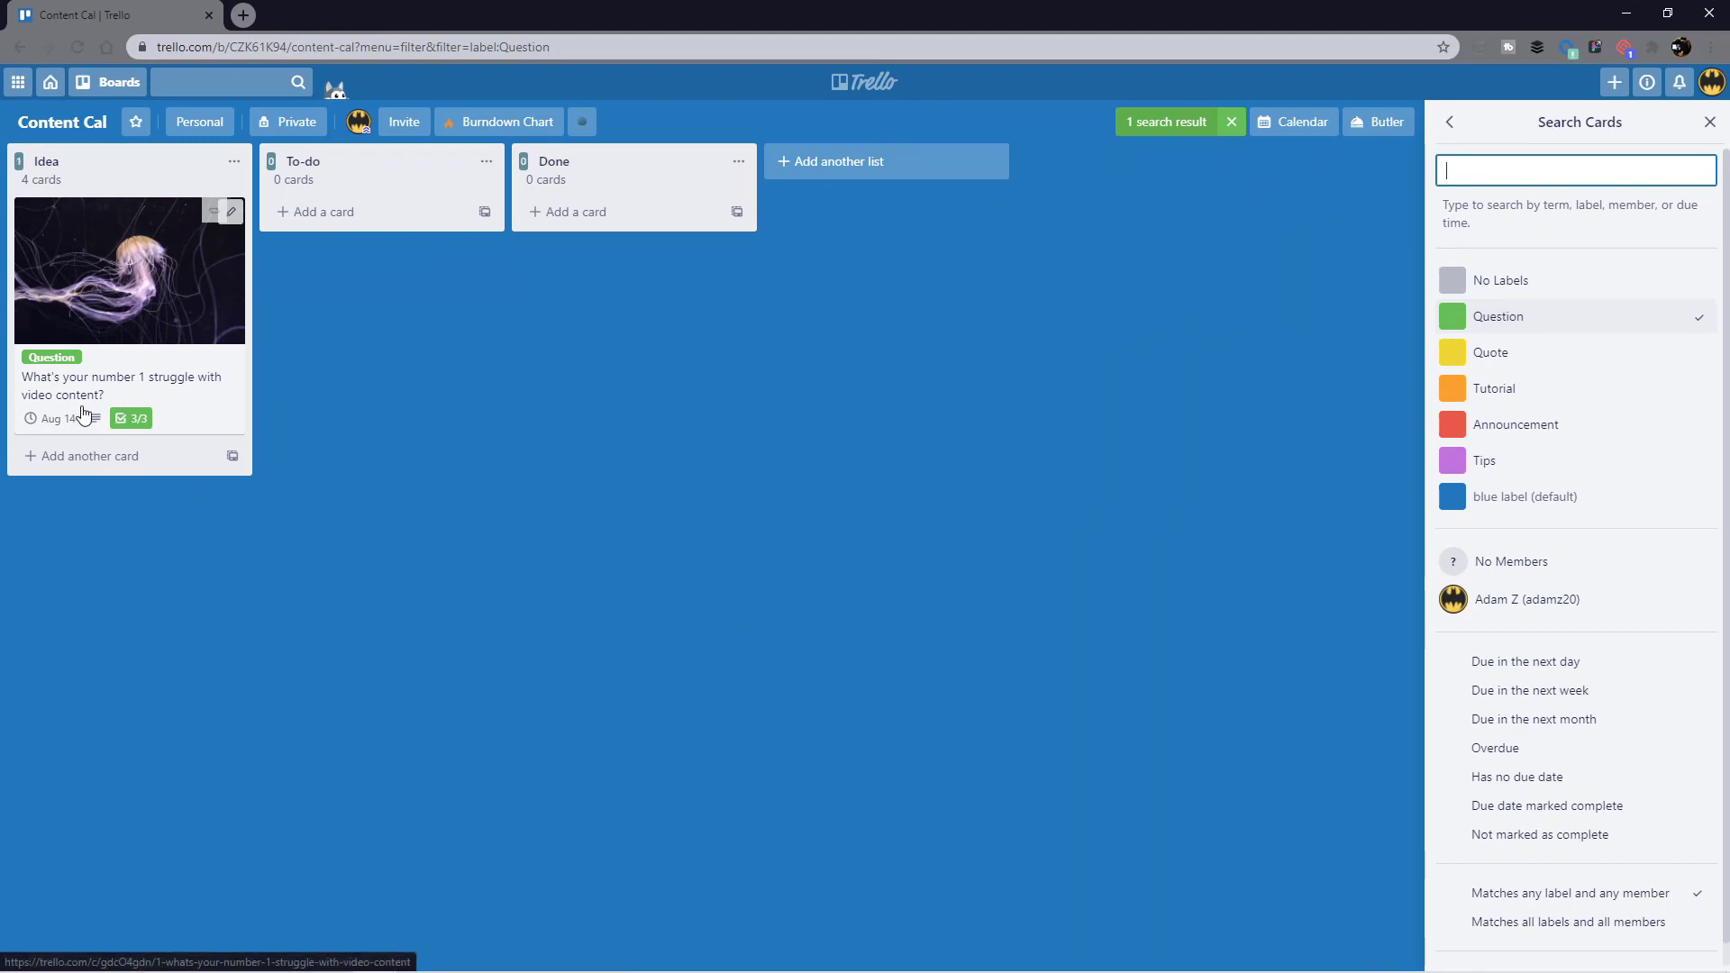
click(1542, 353)
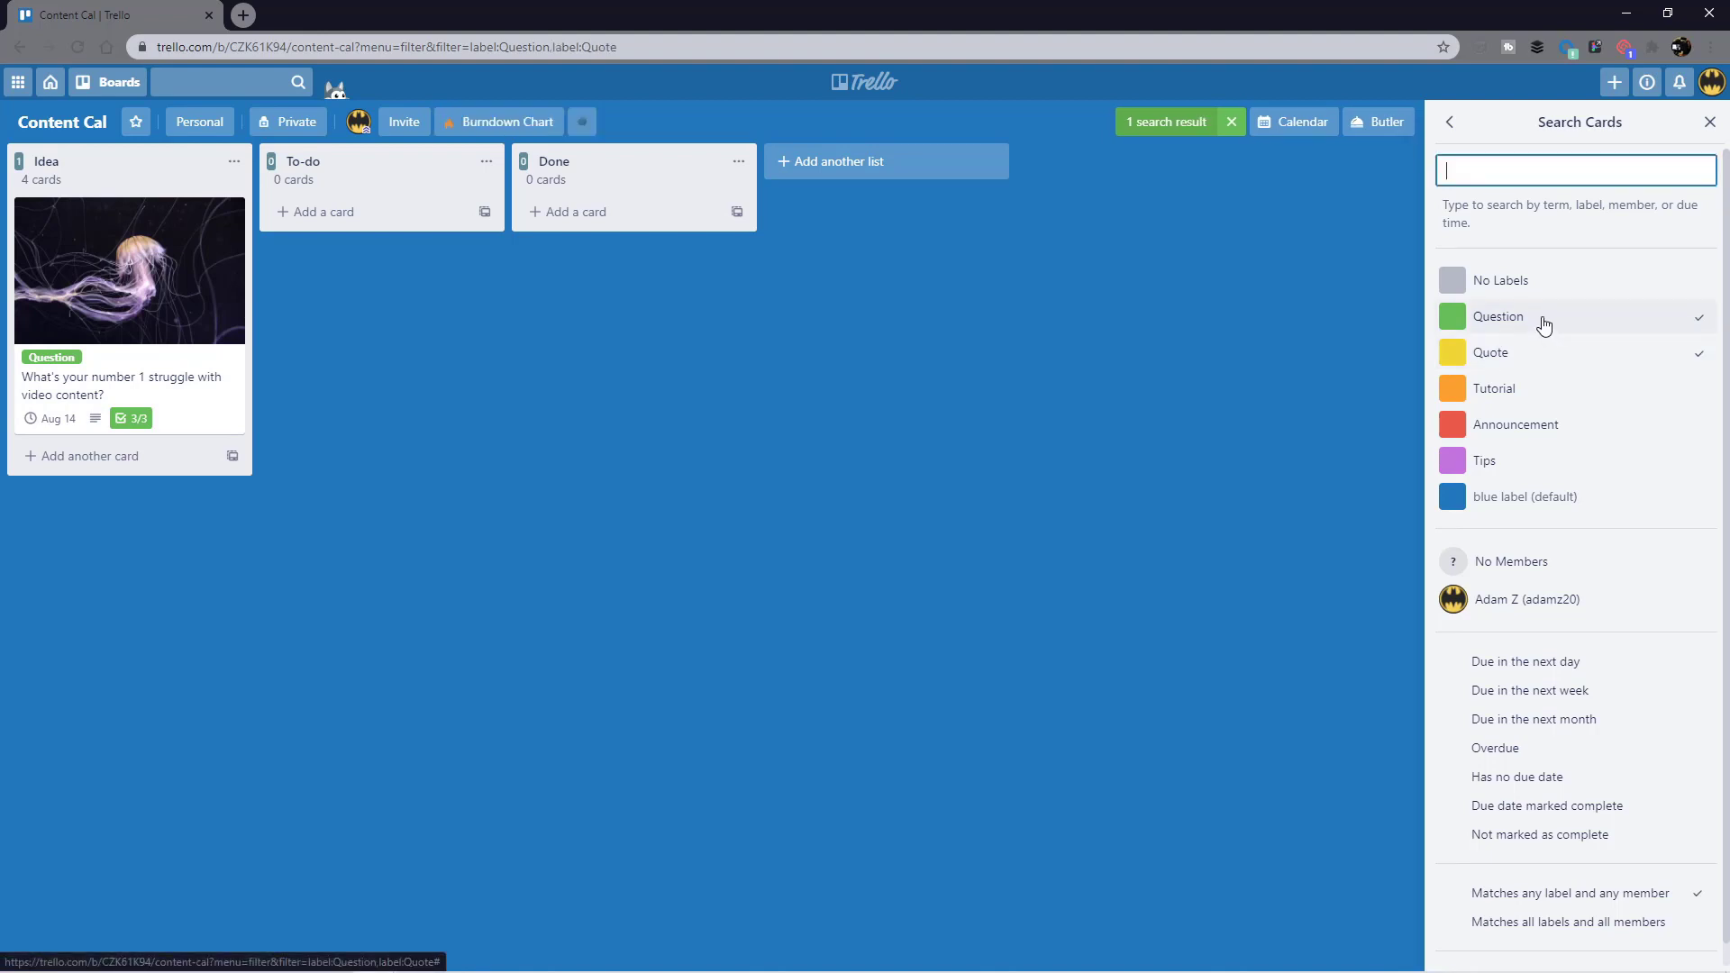
click(1617, 333)
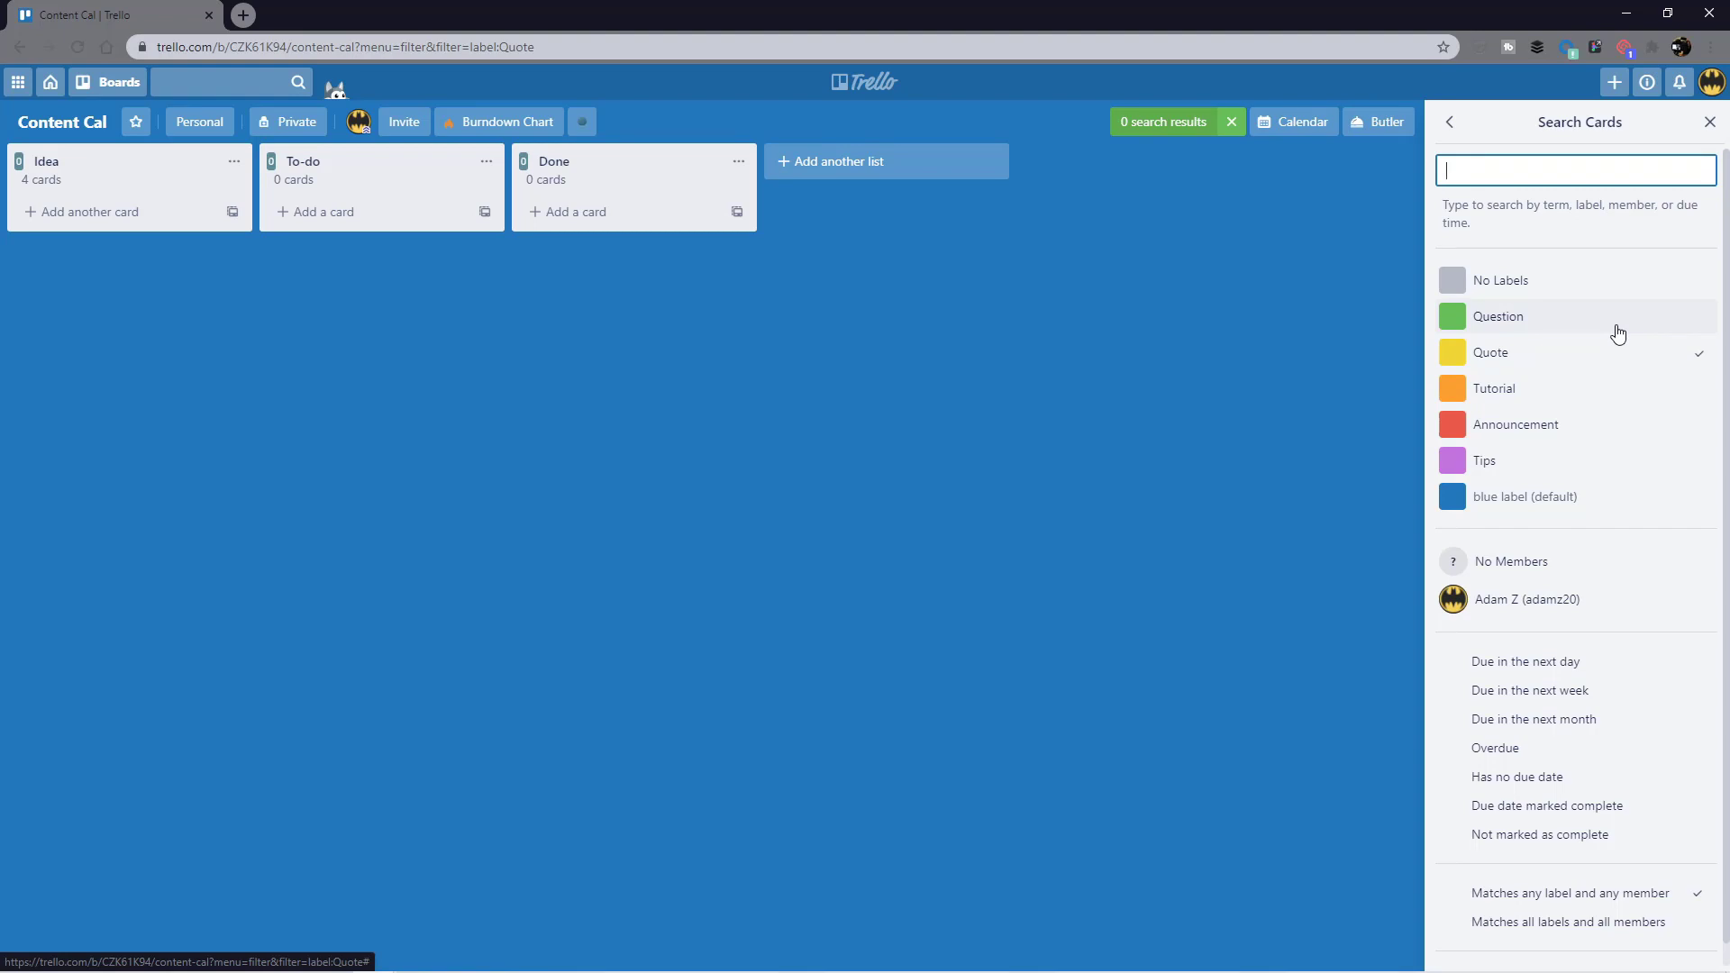
click(1613, 354)
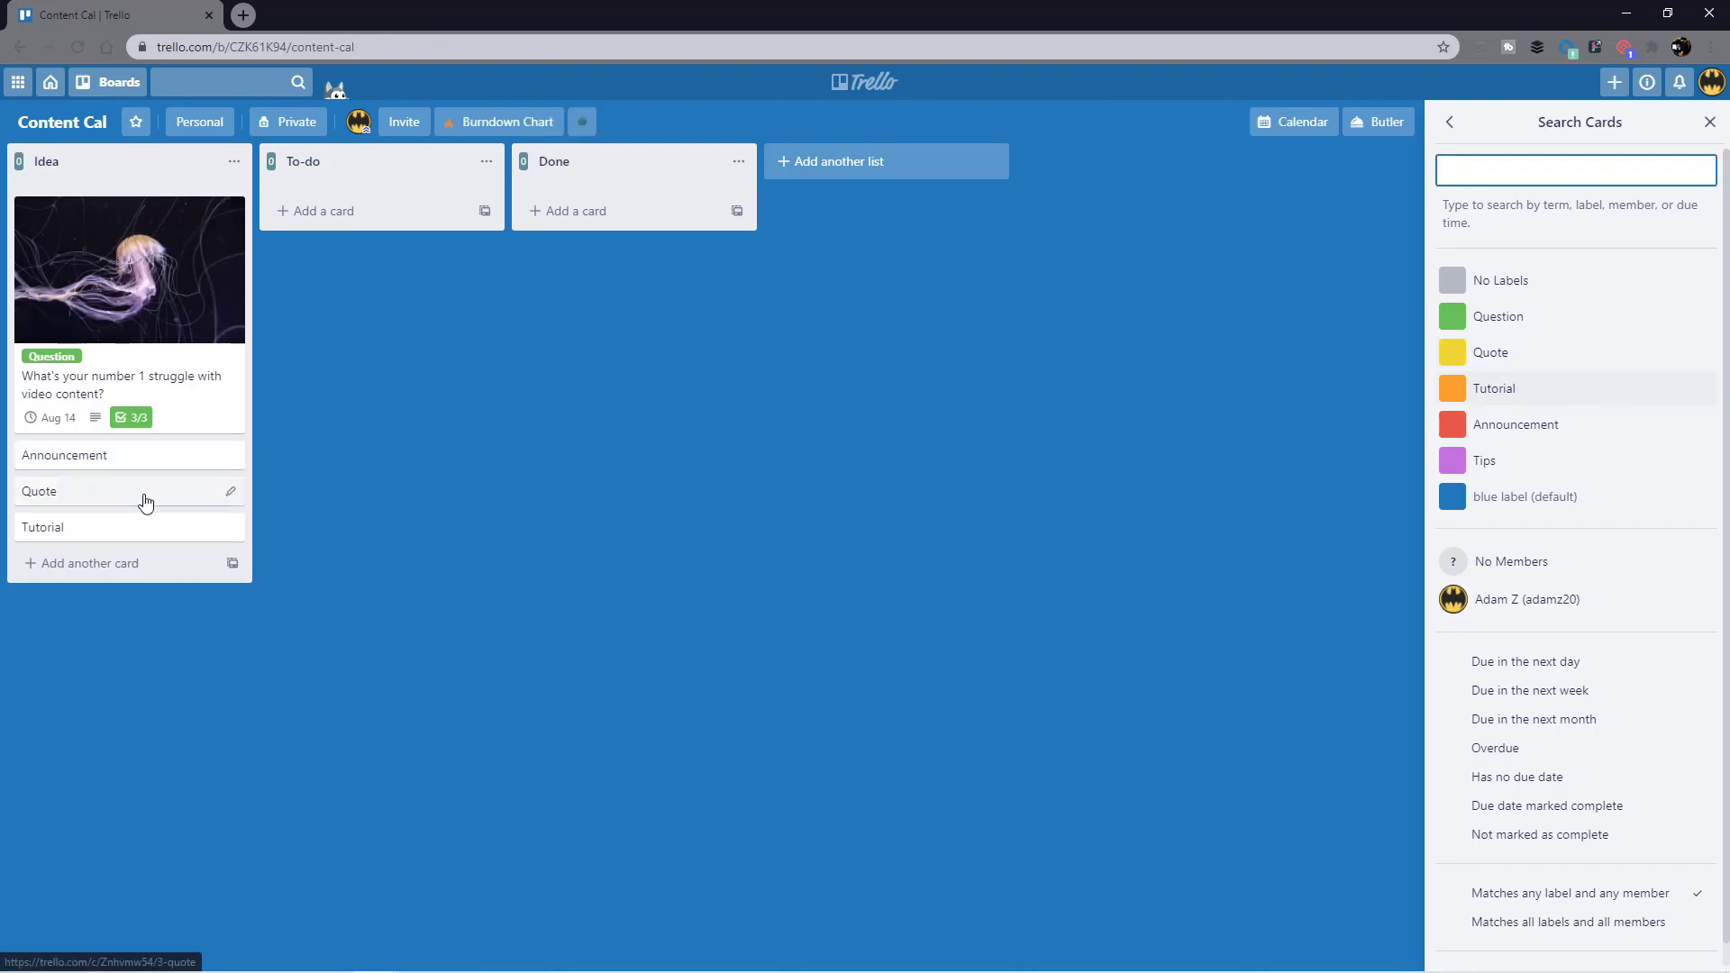
Step: Tag the Quote card with the Quote label and the Tutorial card with Tutorial
click(231, 496)
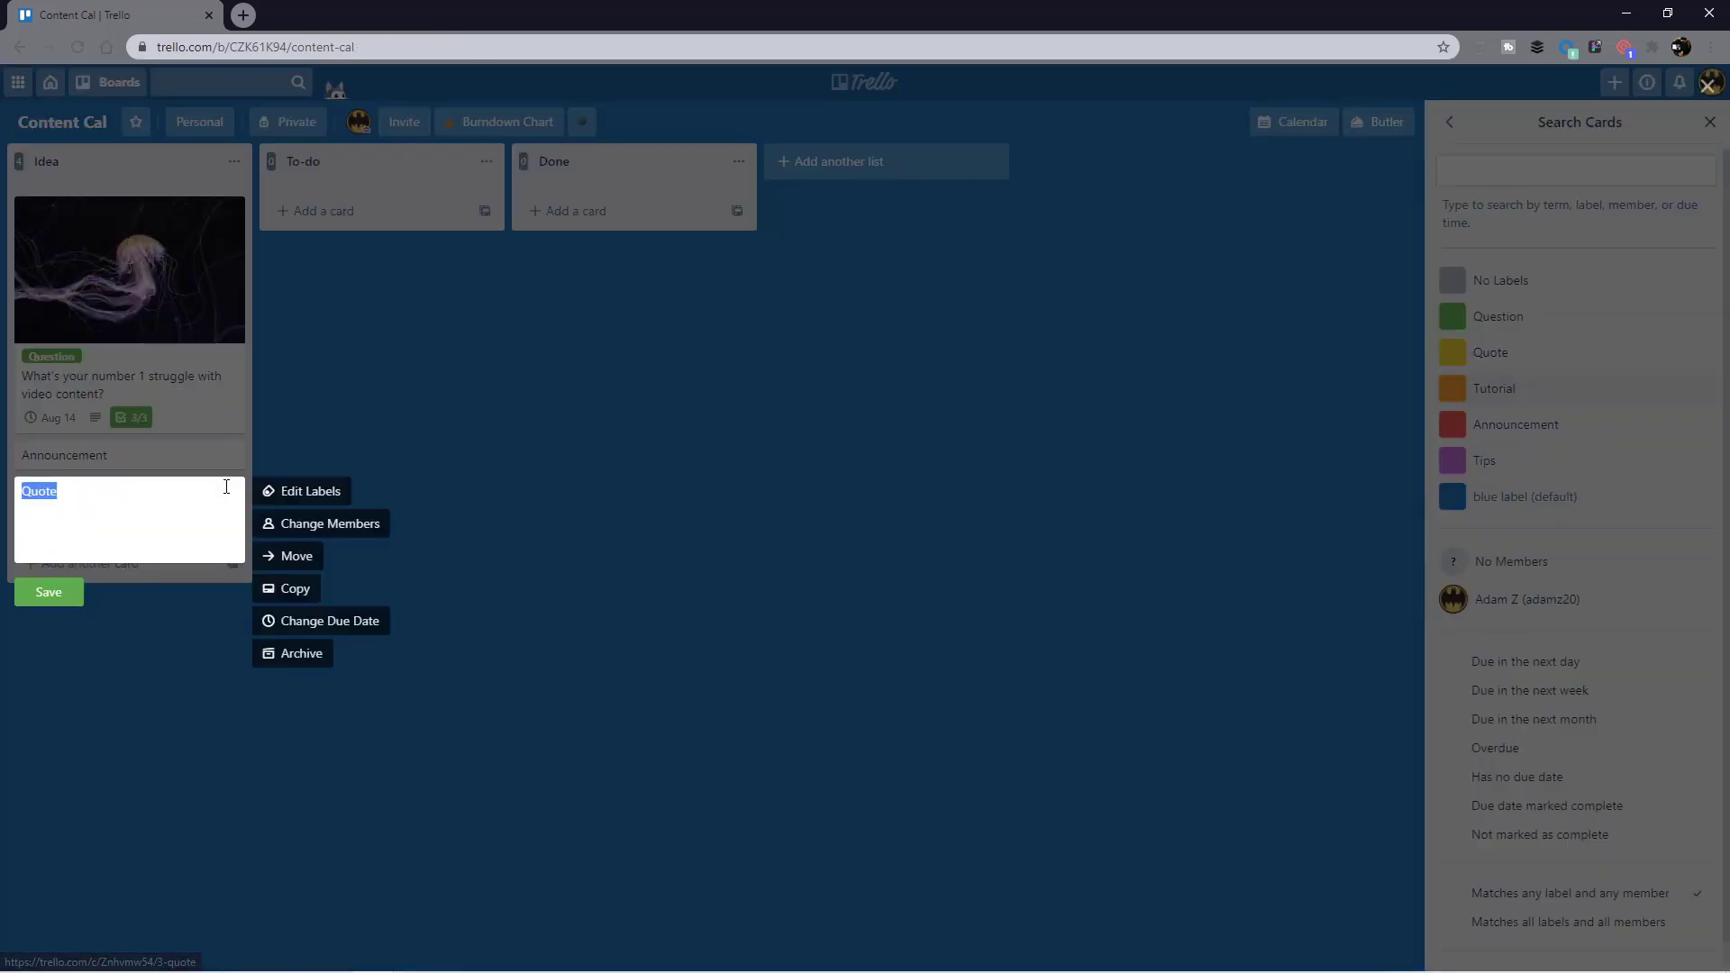
click(307, 491)
click(428, 678)
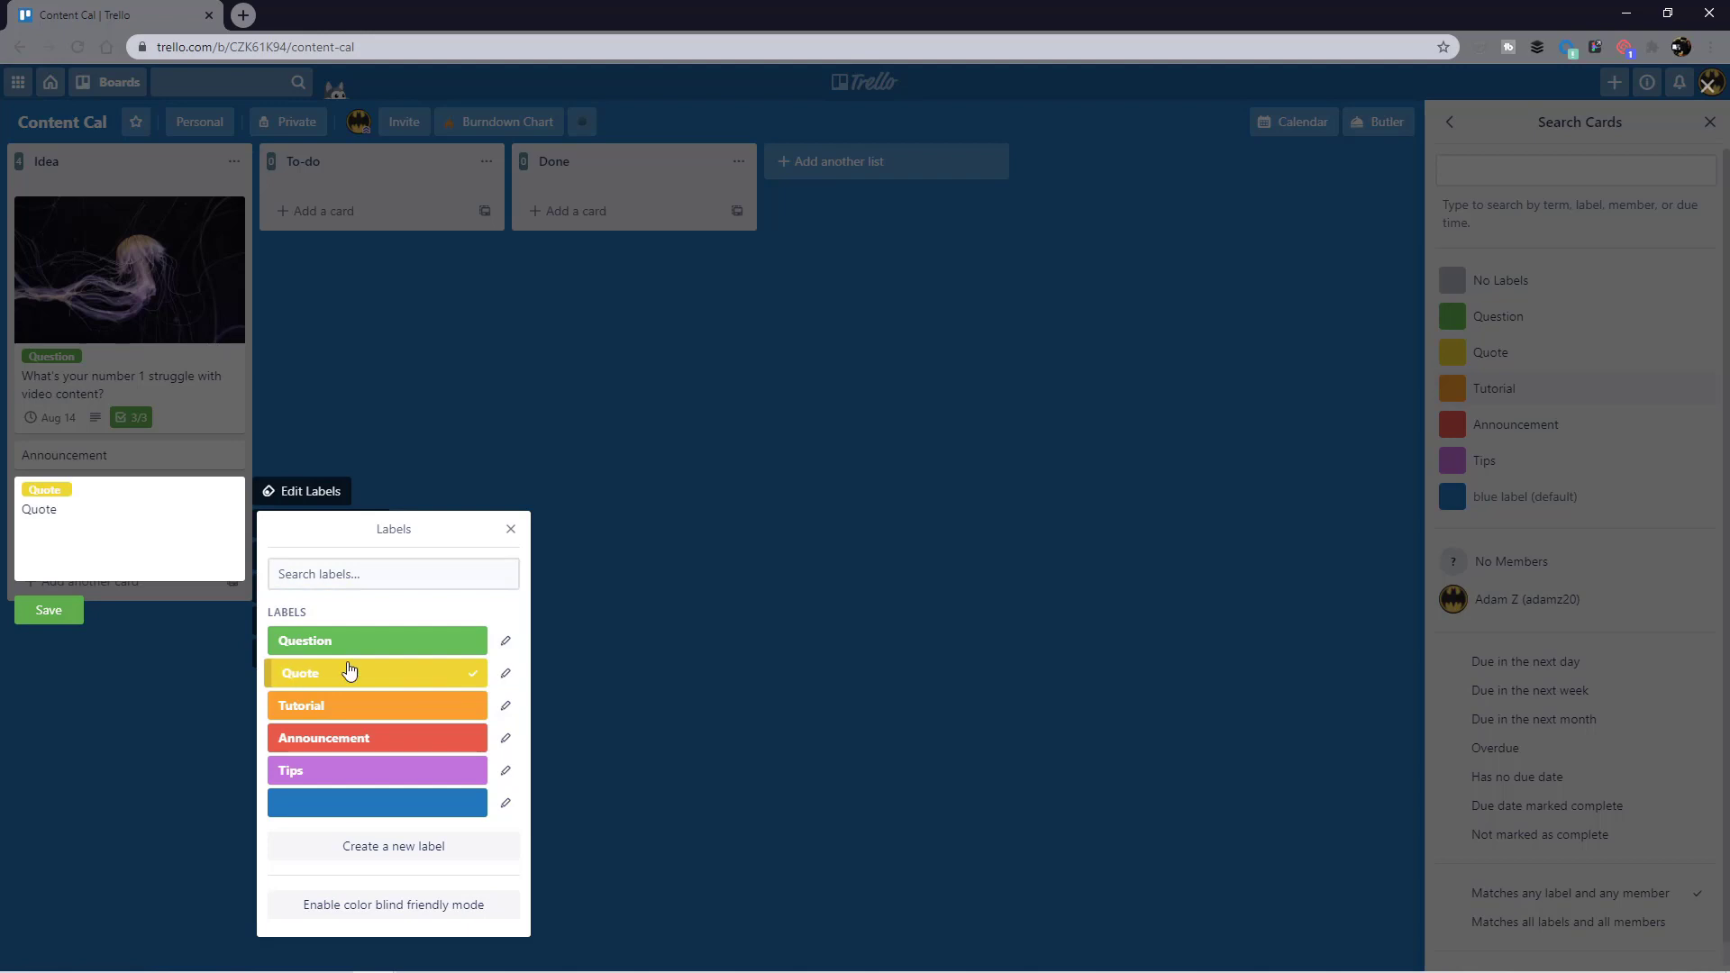
click(50, 595)
click(231, 550)
click(279, 545)
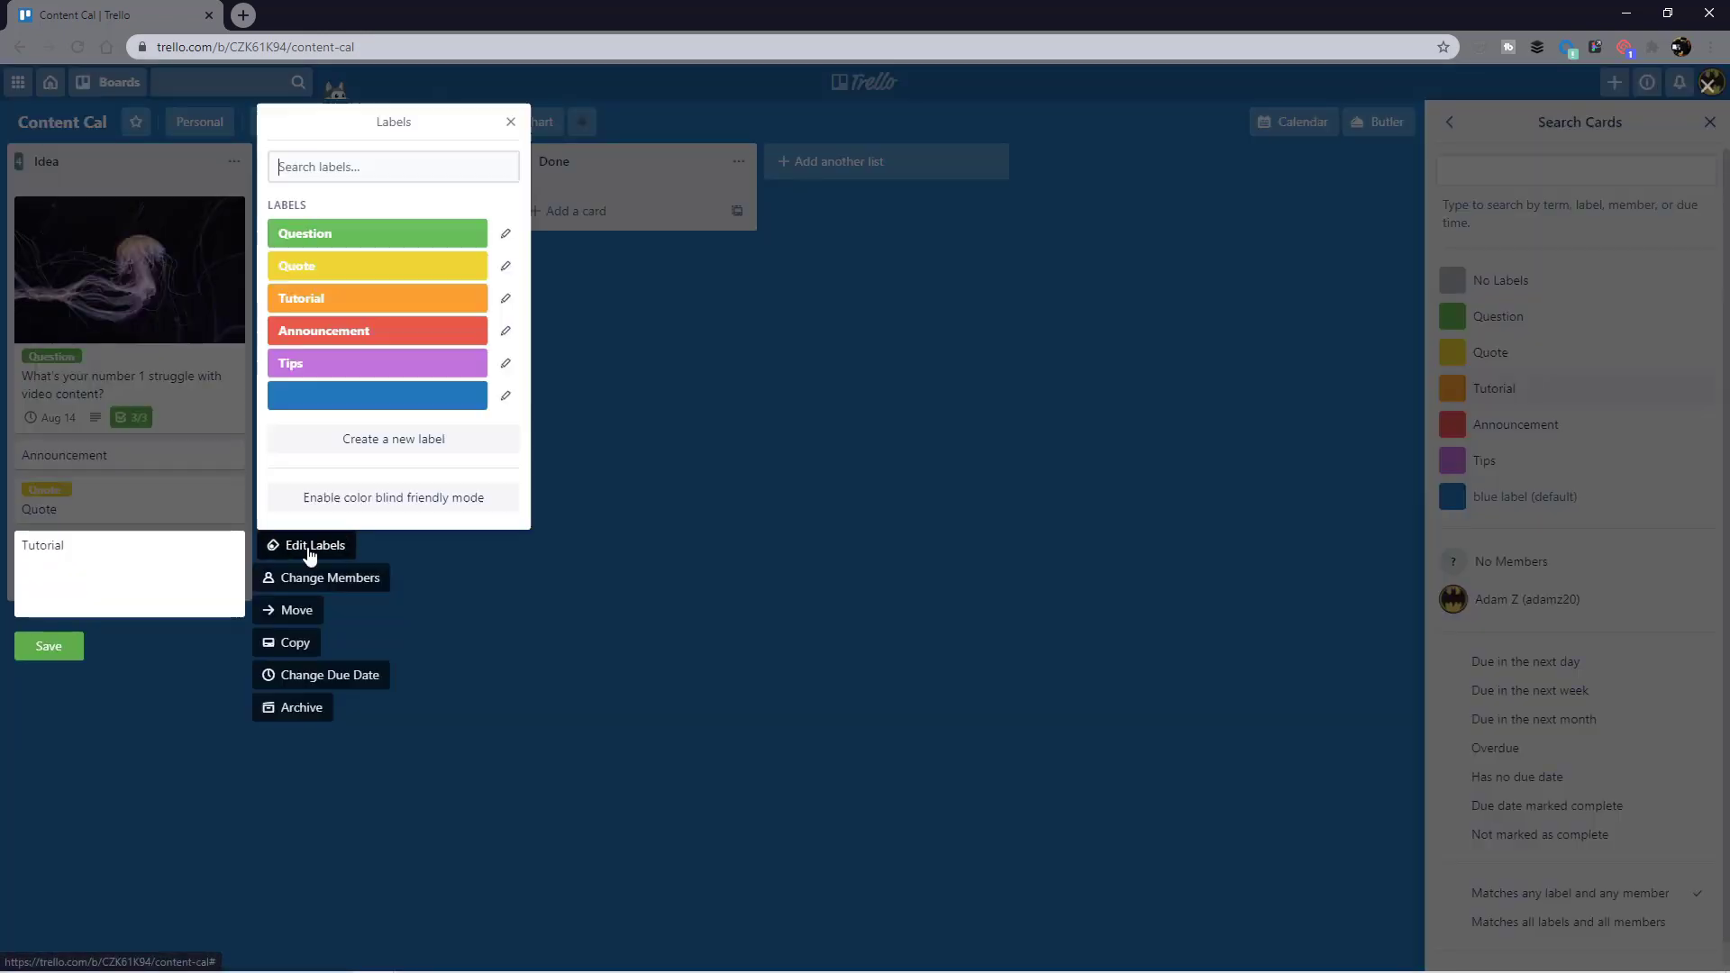
click(358, 299)
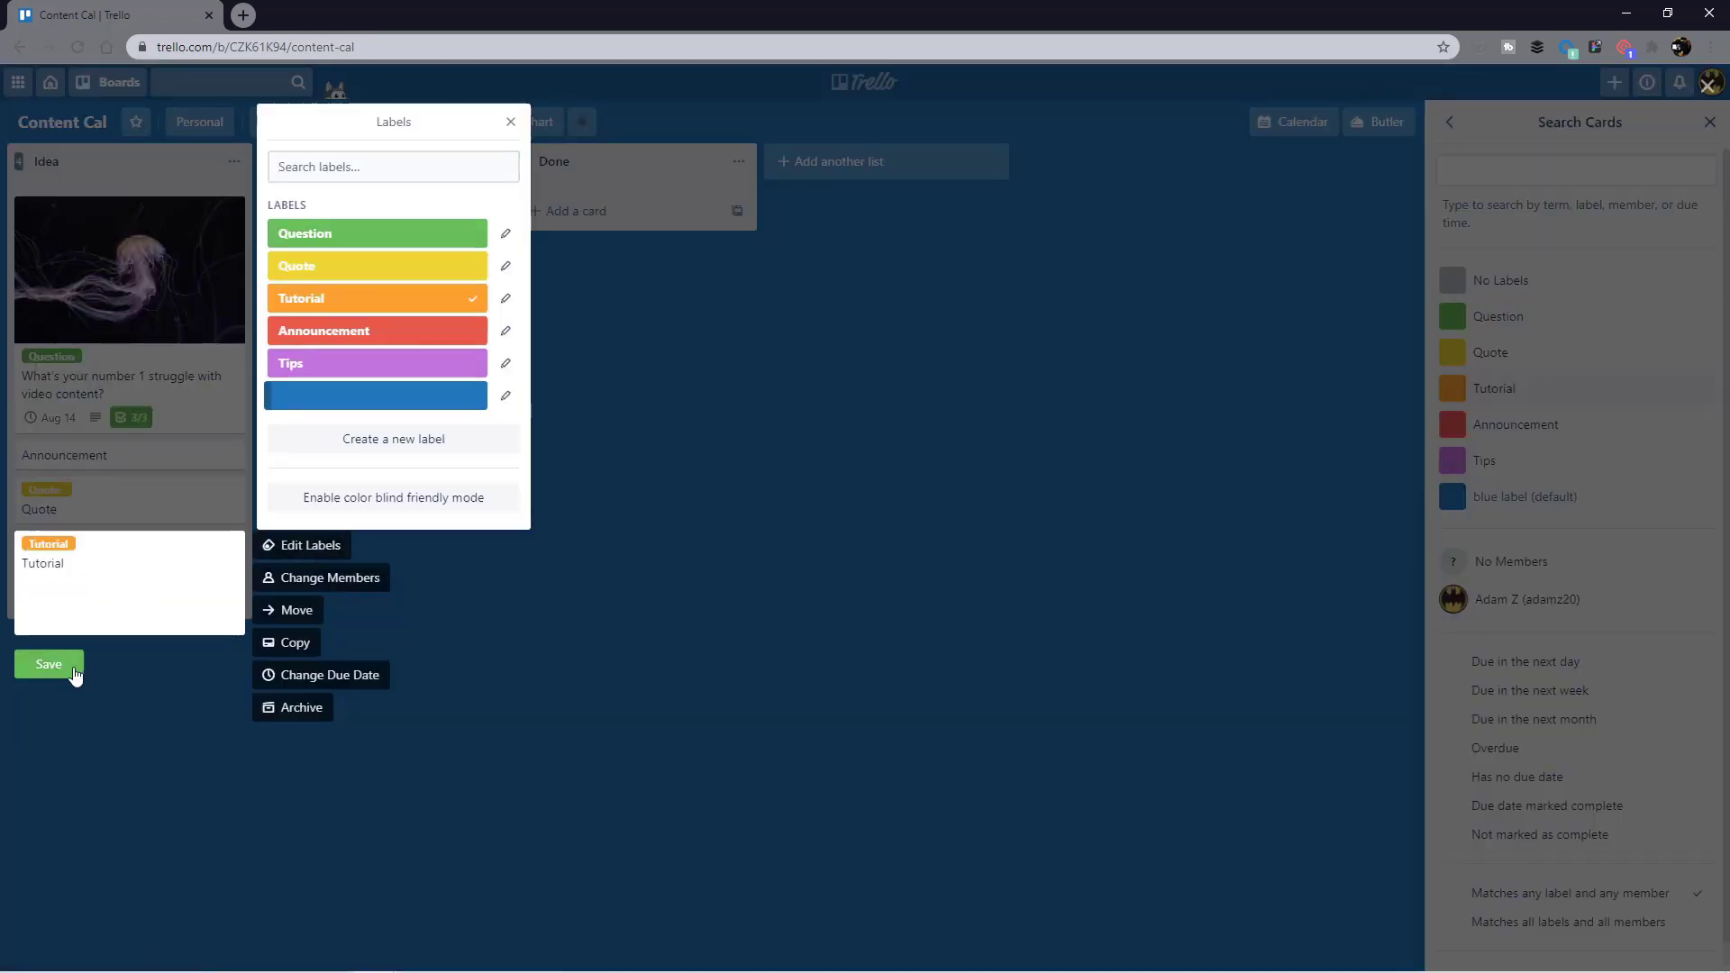
click(50, 647)
Step: Tag the Announcement card with Announcement, then filter the board by Quote and Question labels
click(231, 455)
click(300, 455)
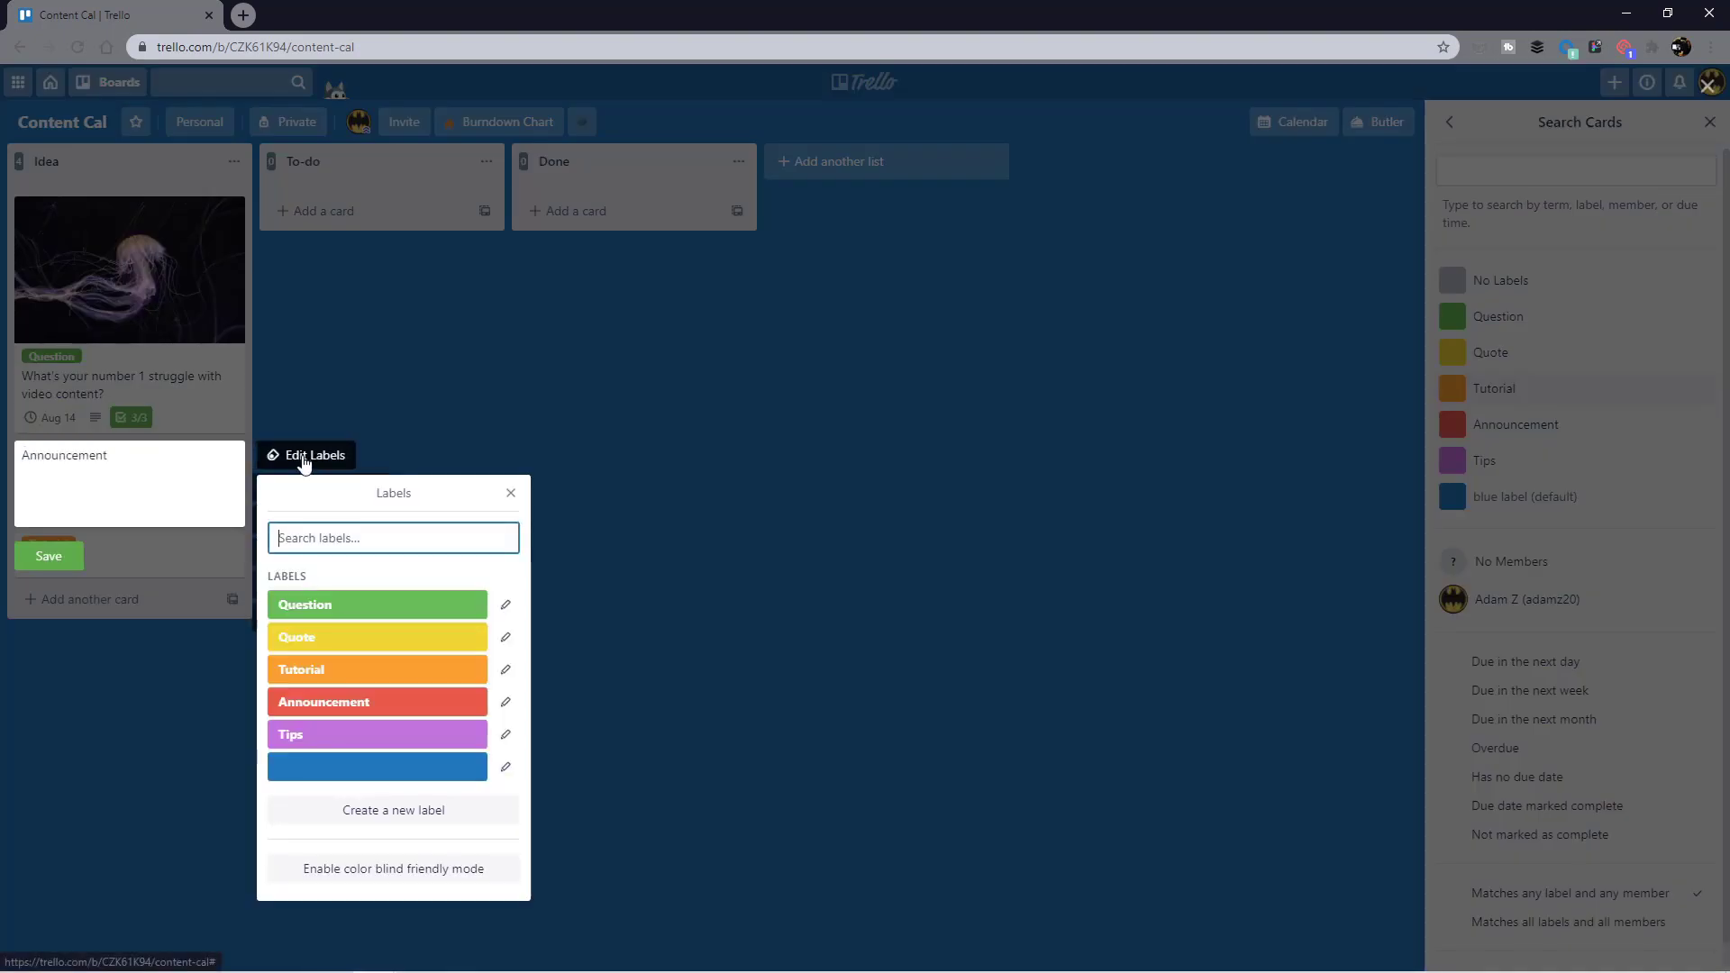
click(343, 699)
click(78, 578)
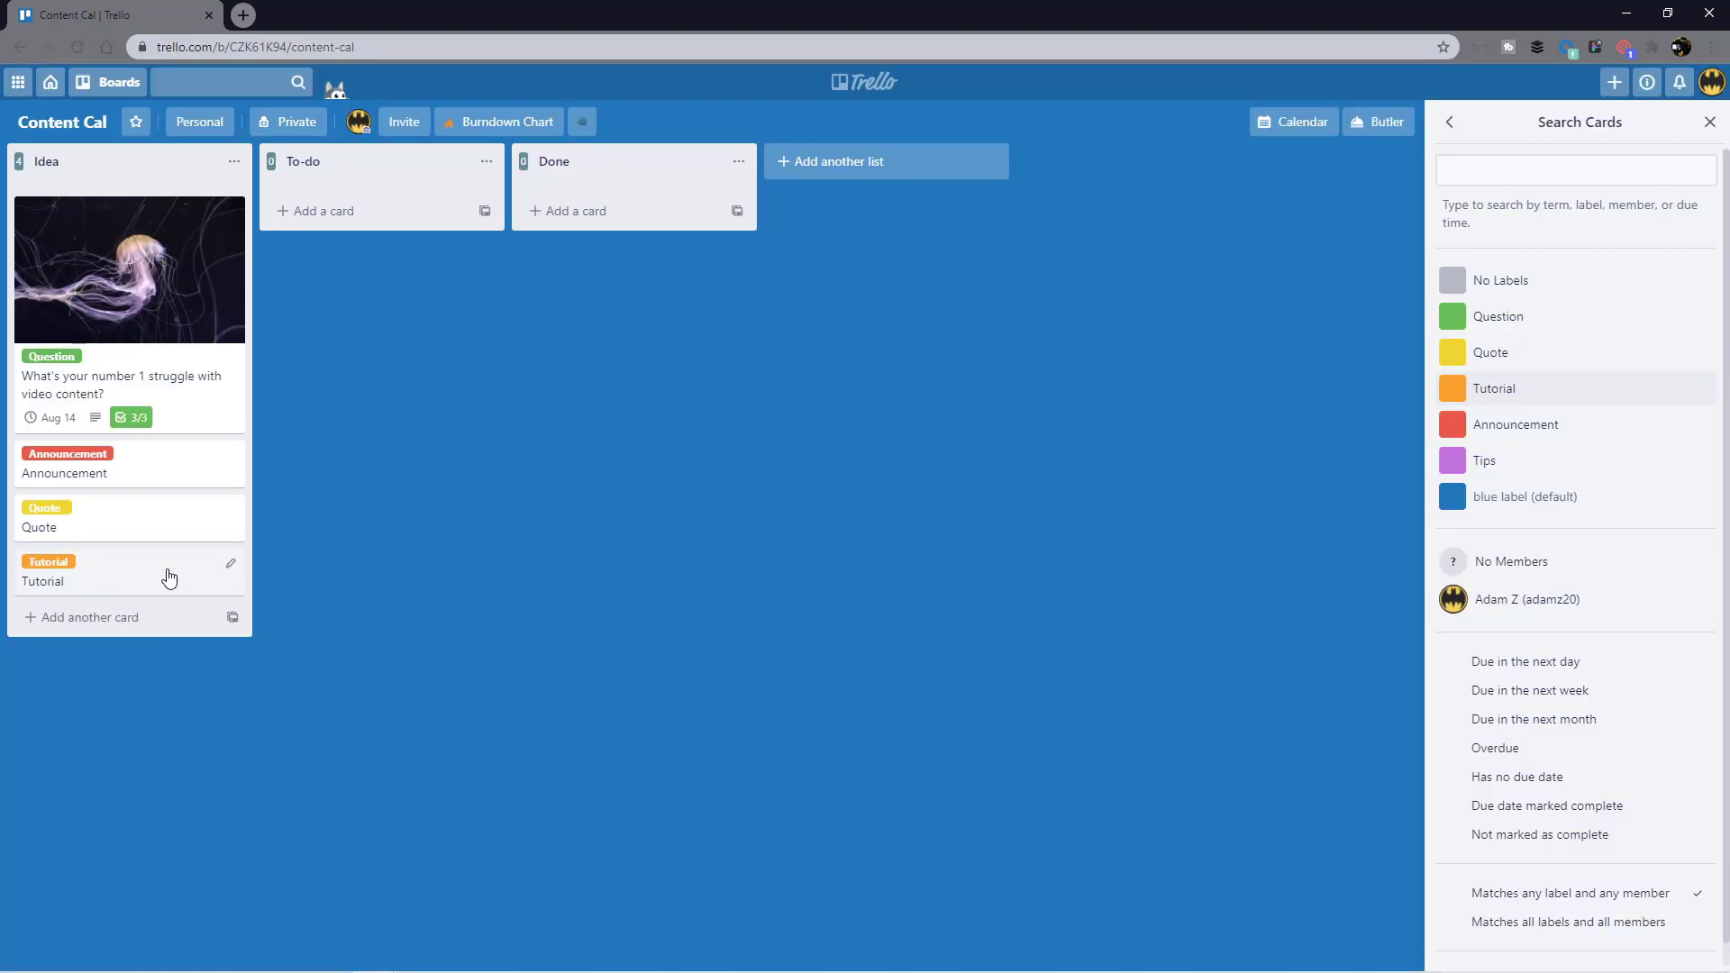
click(1522, 354)
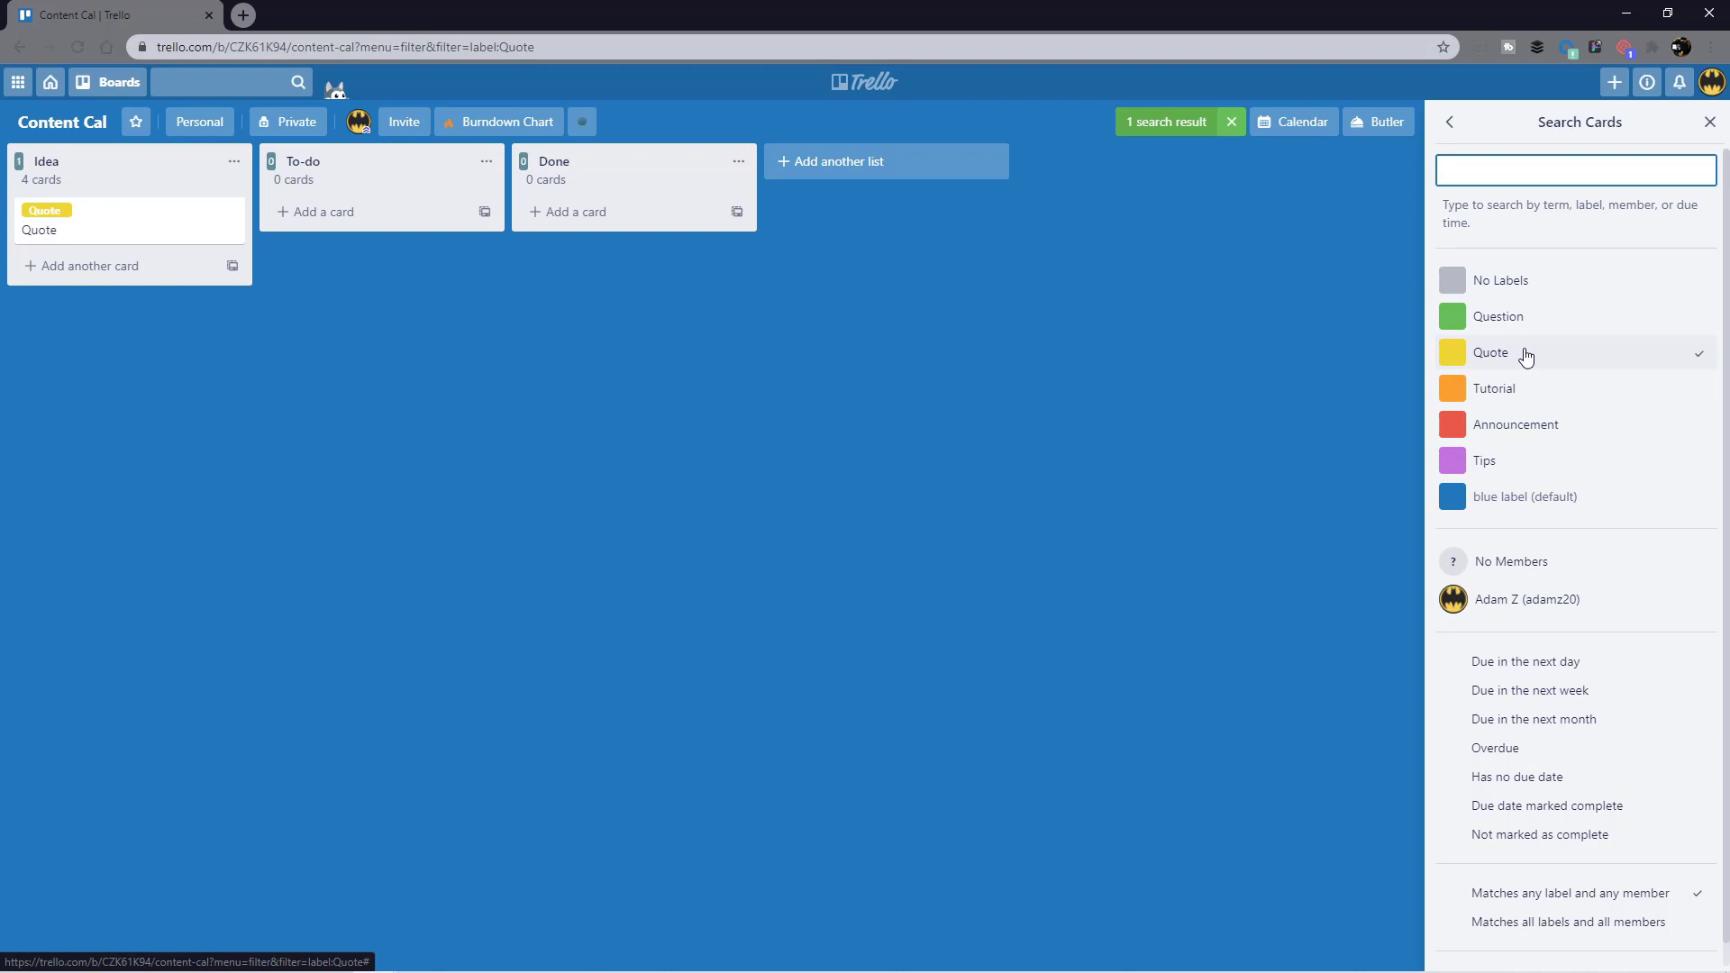
click(1539, 326)
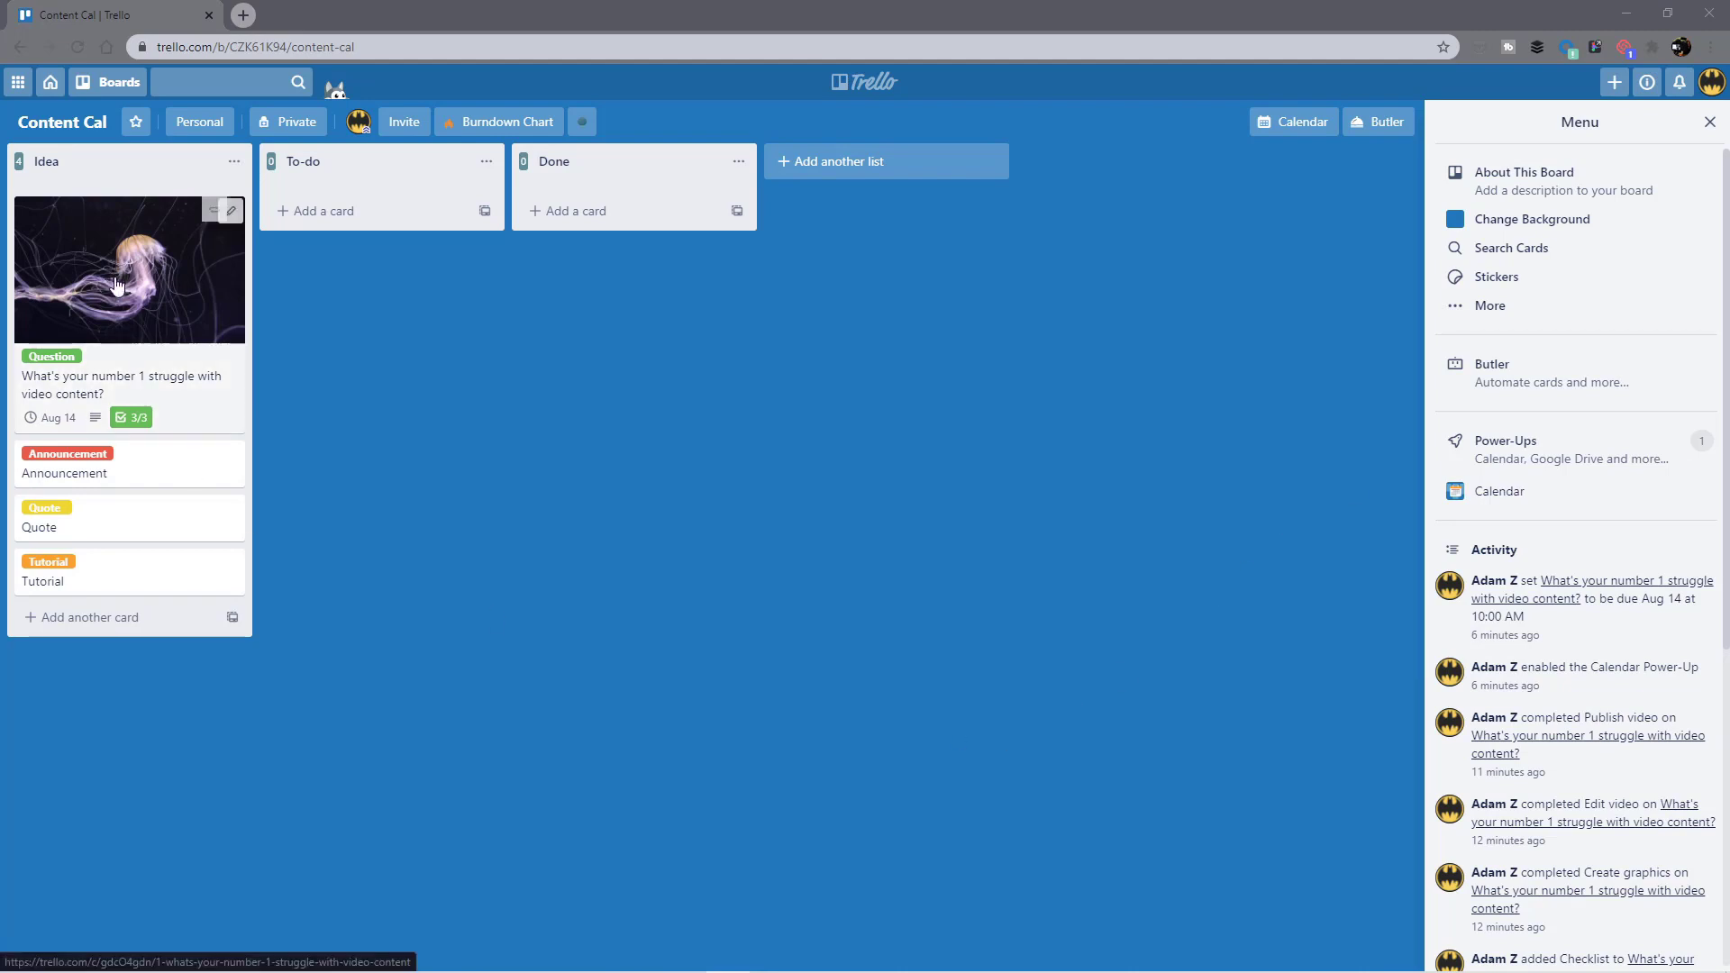
Step: Add Idea cards 'Quote by famous author', 'Quote by singer' and 'Tutorial for video editing'
click(104, 616)
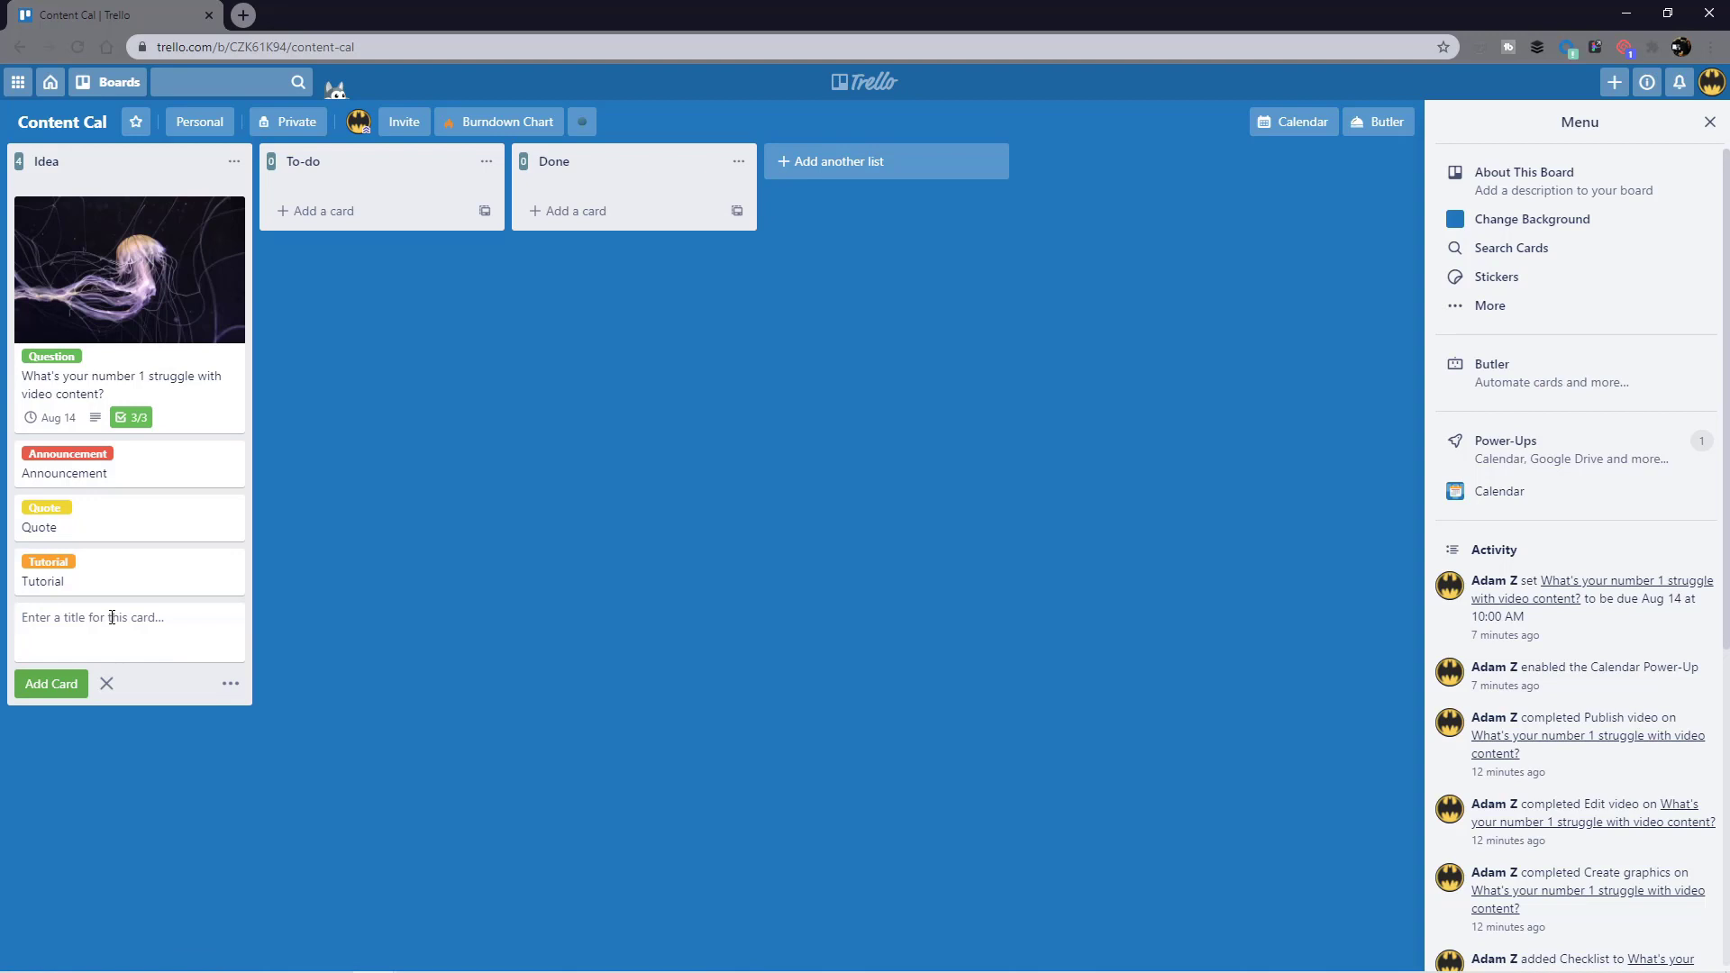
text(Quote by famous author)
key(Return)
text(Quote)
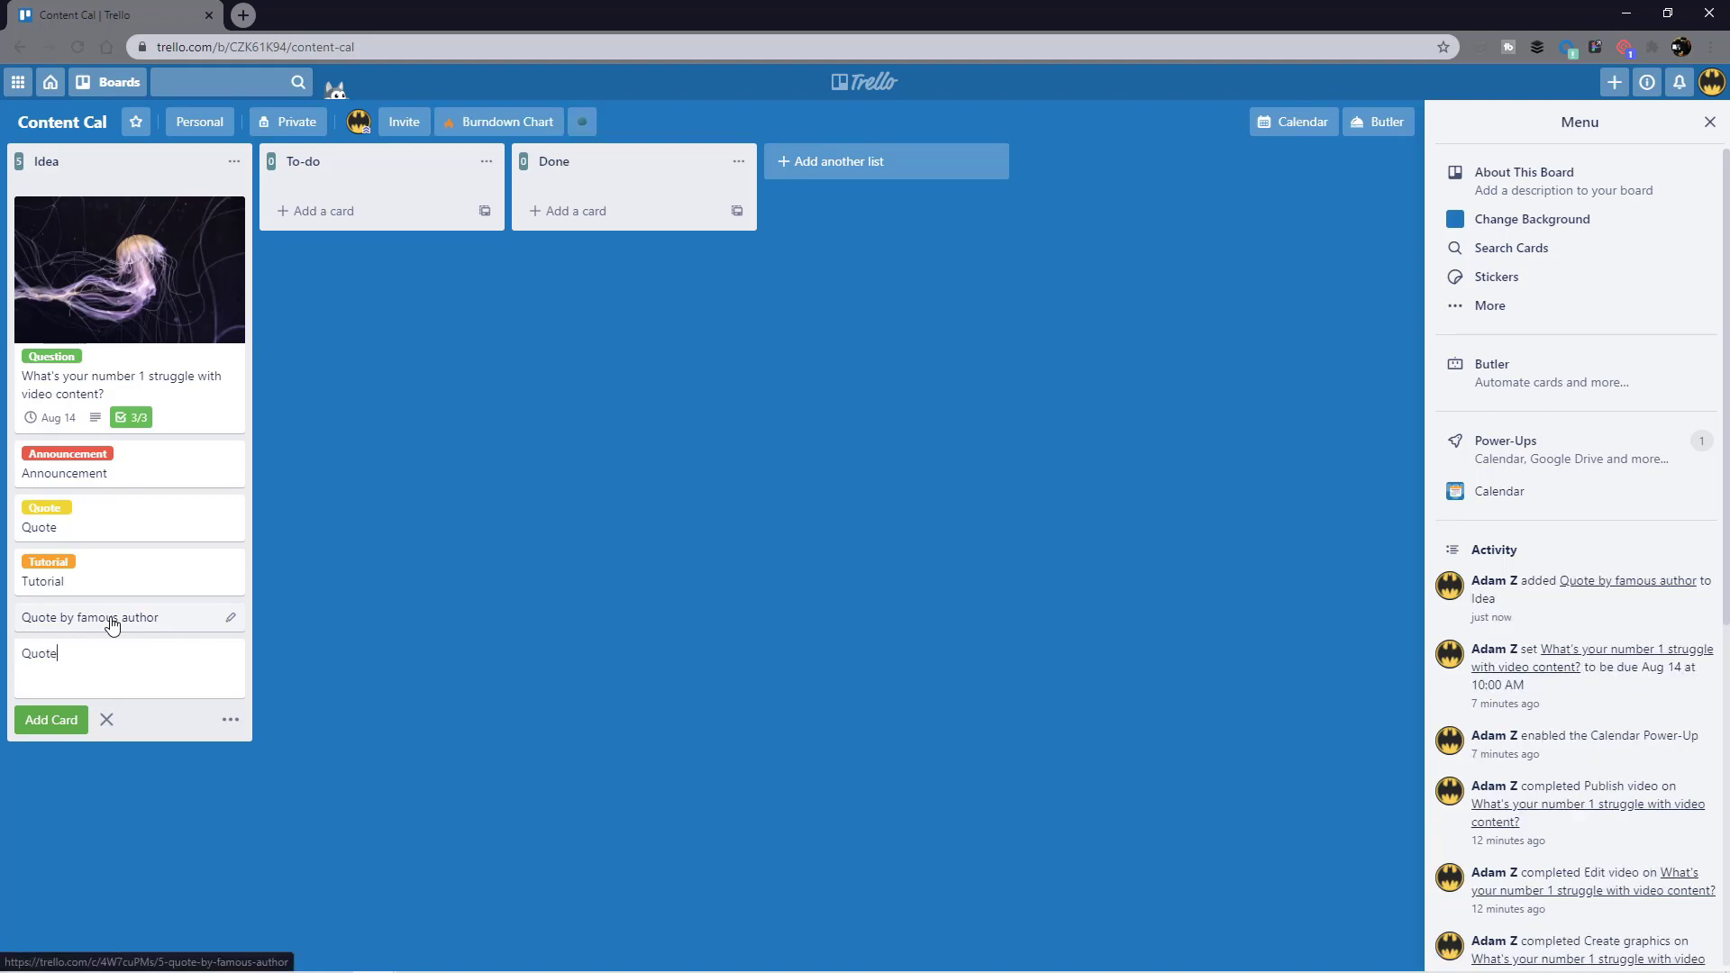
text( by singer)
key(Return)
text(Tuto)
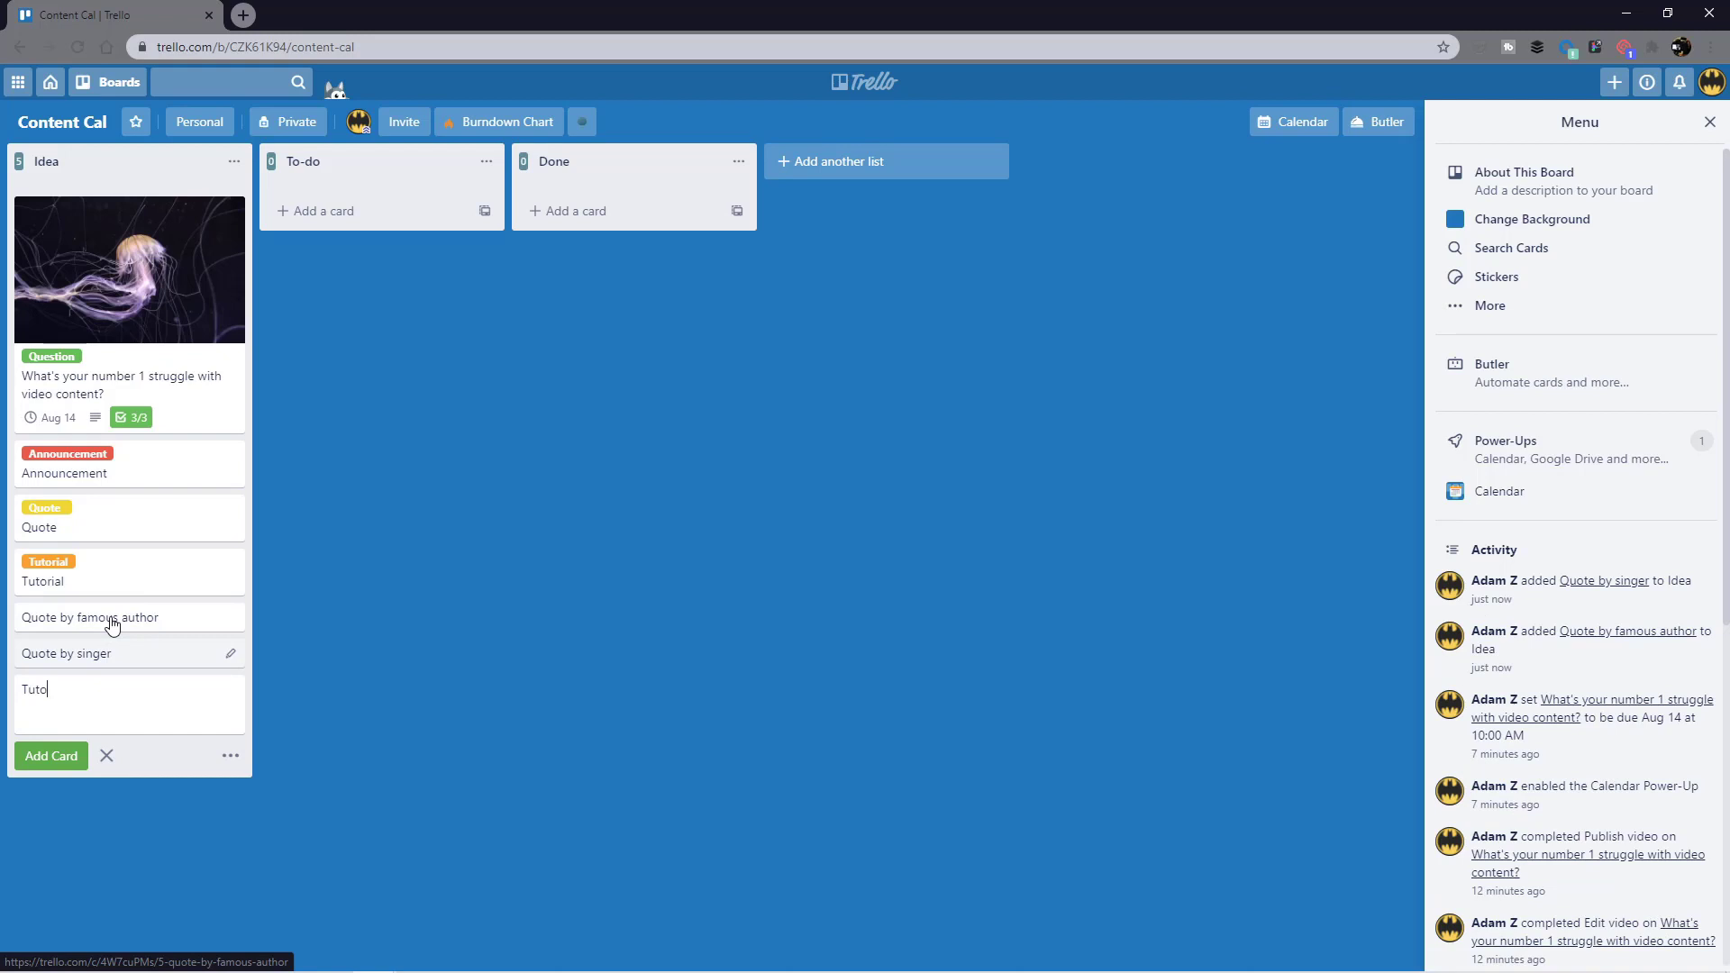
text(rial for video editing)
key(Return)
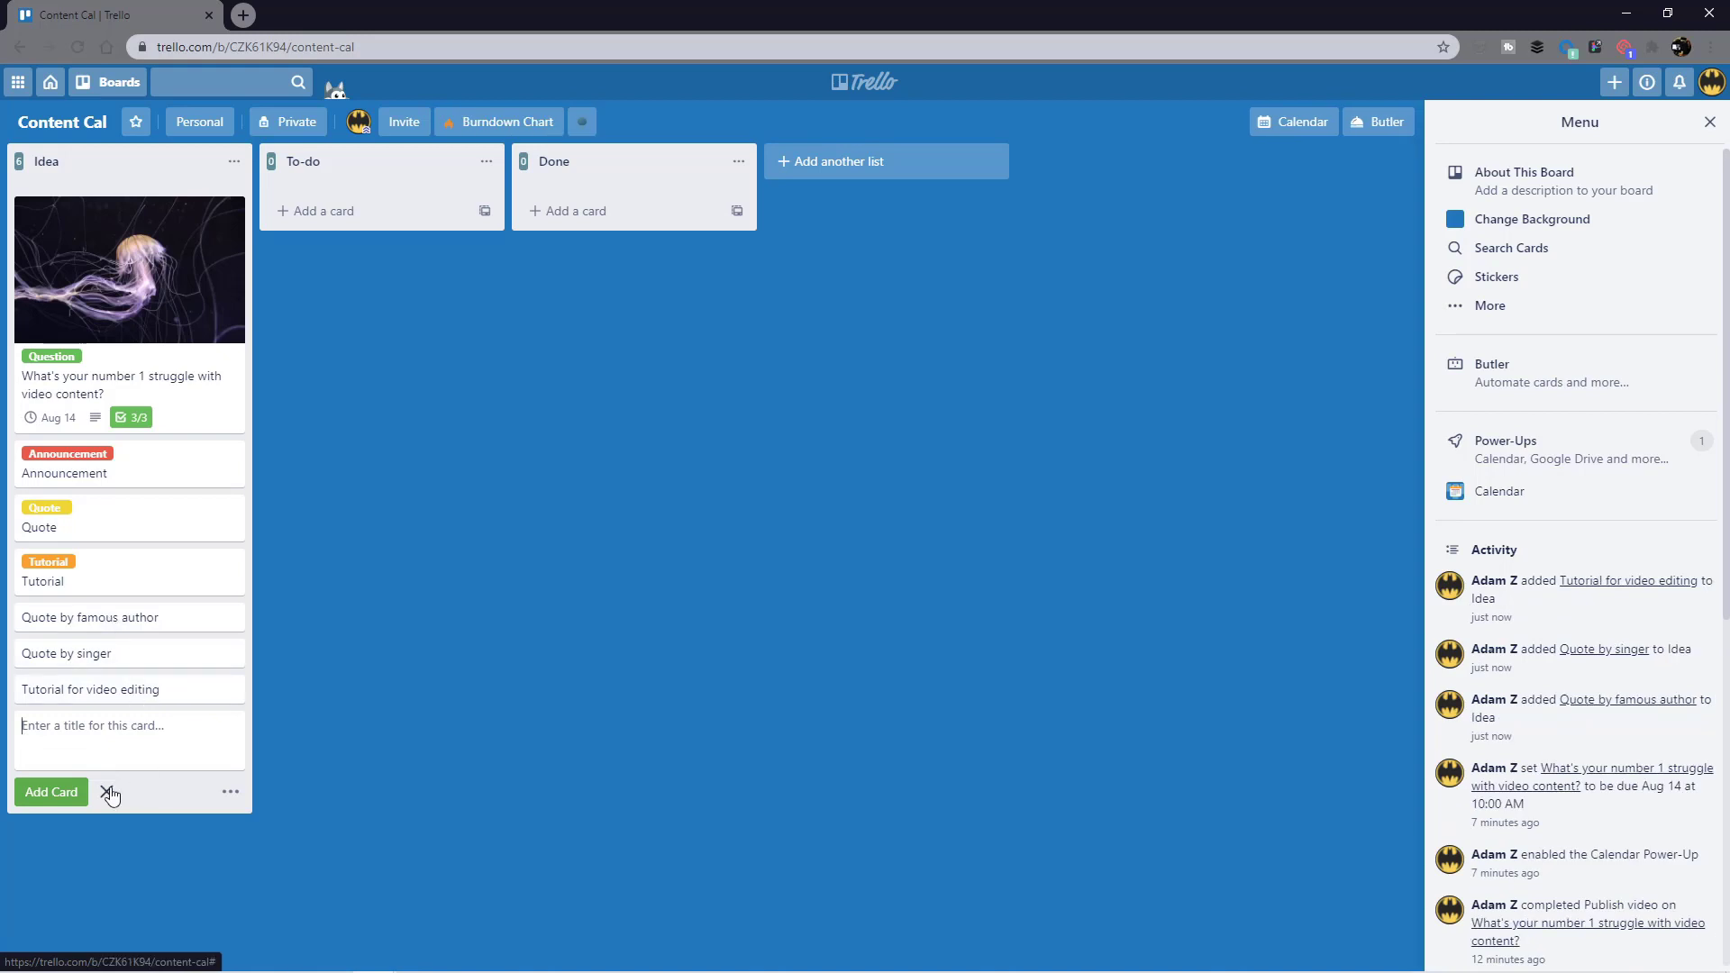
click(108, 791)
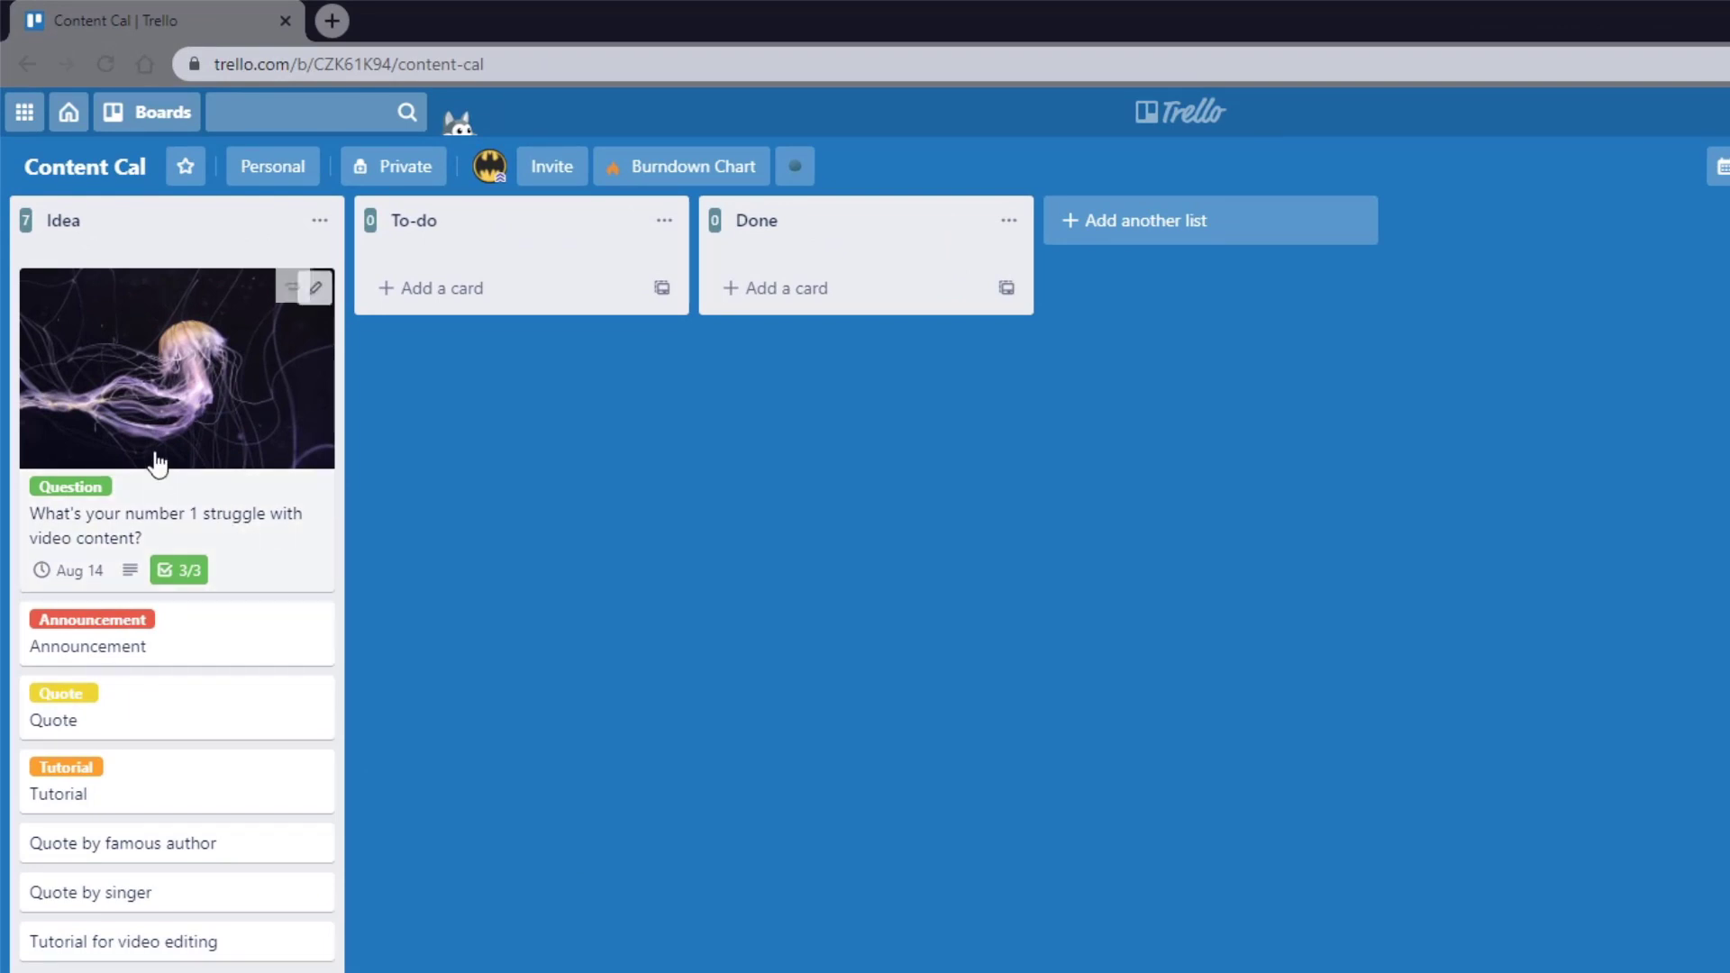
Step: Drag the jellyfish Question and Announcement cards into Done, leaving the Tutorial card in To-do
drag(159, 459, 512, 422)
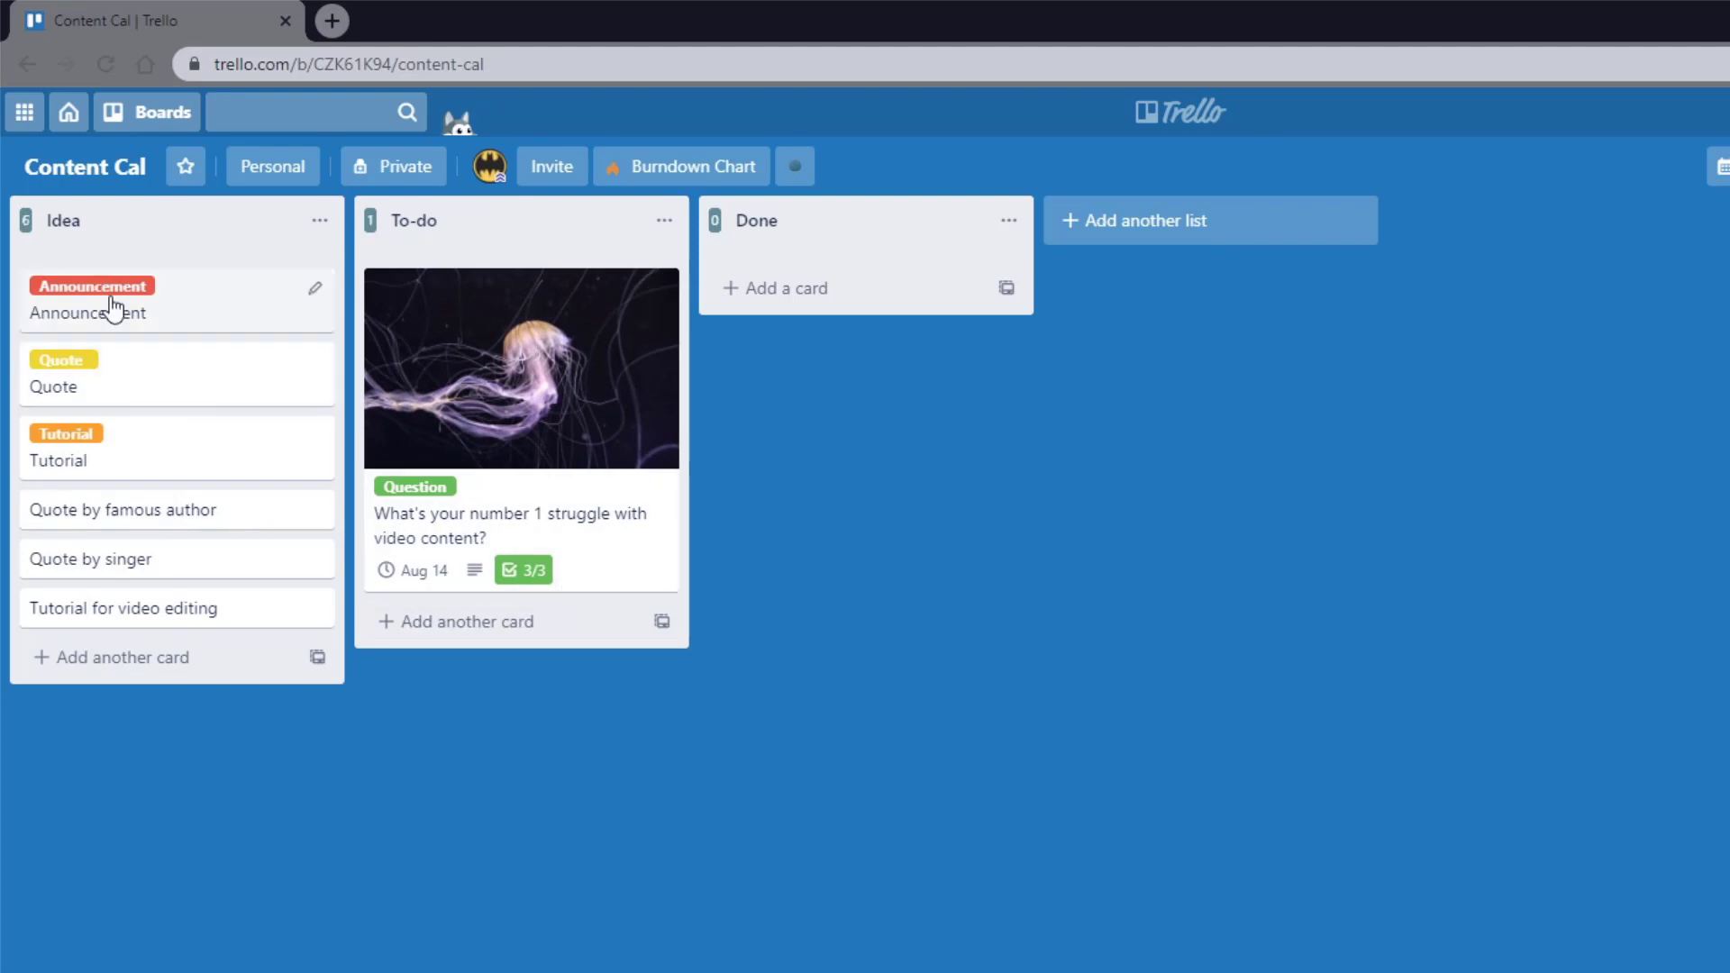
drag(112, 309, 463, 618)
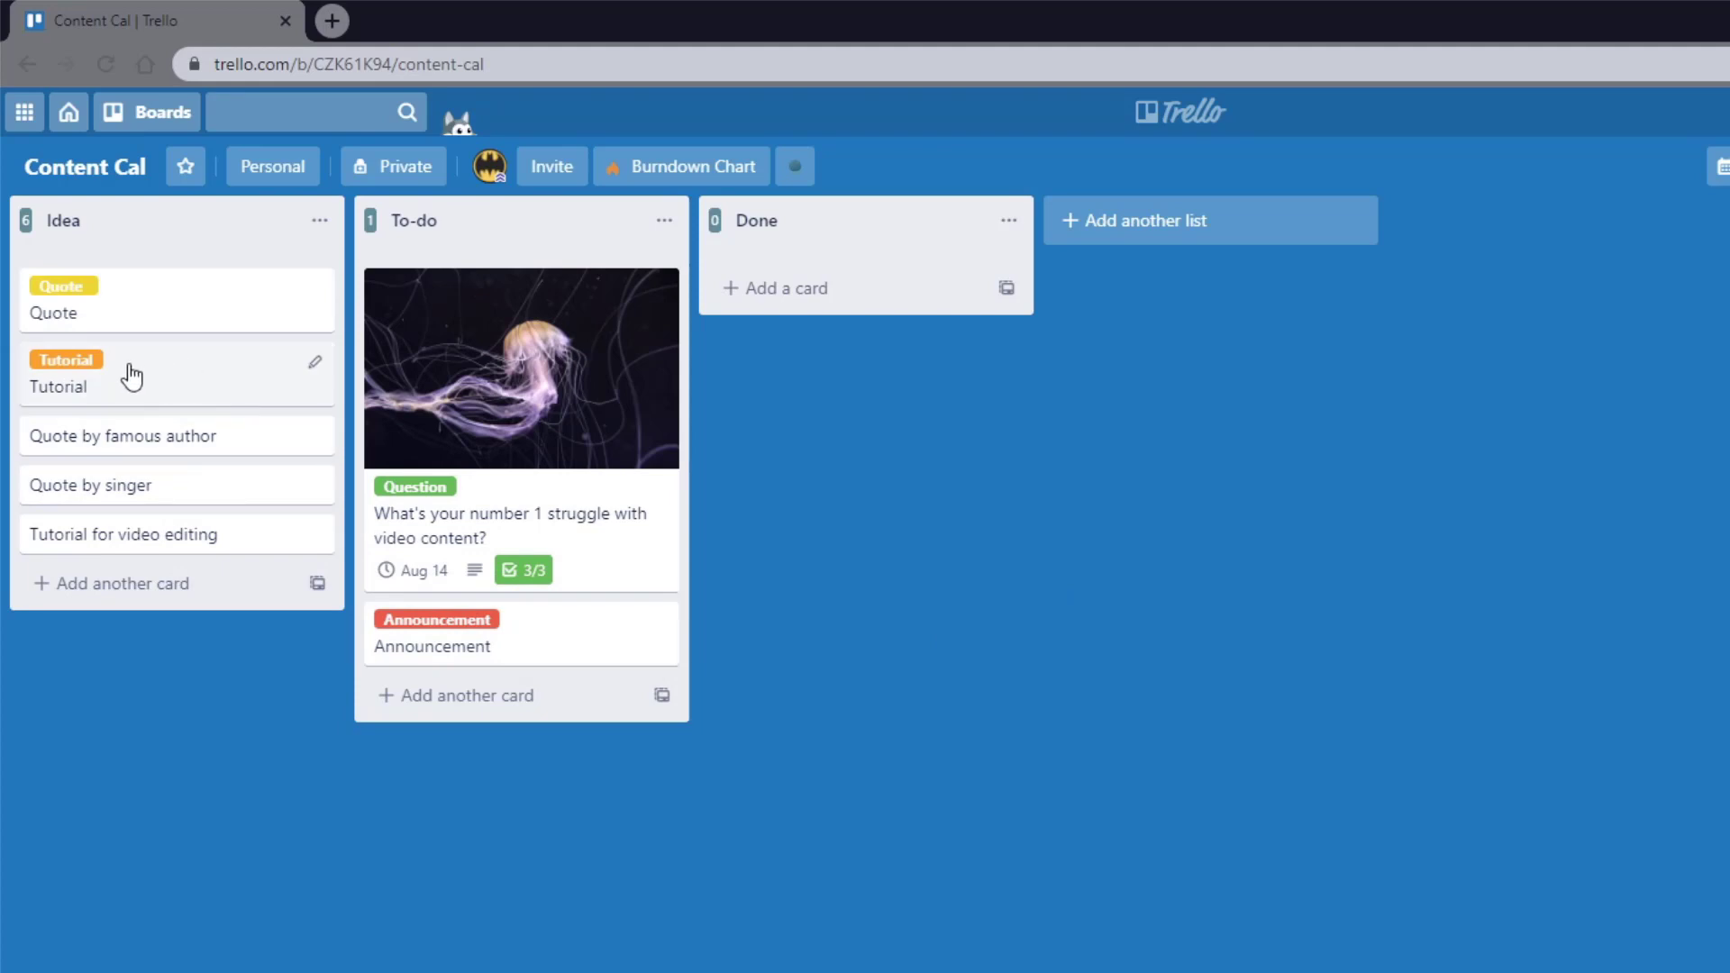
drag(135, 375, 469, 689)
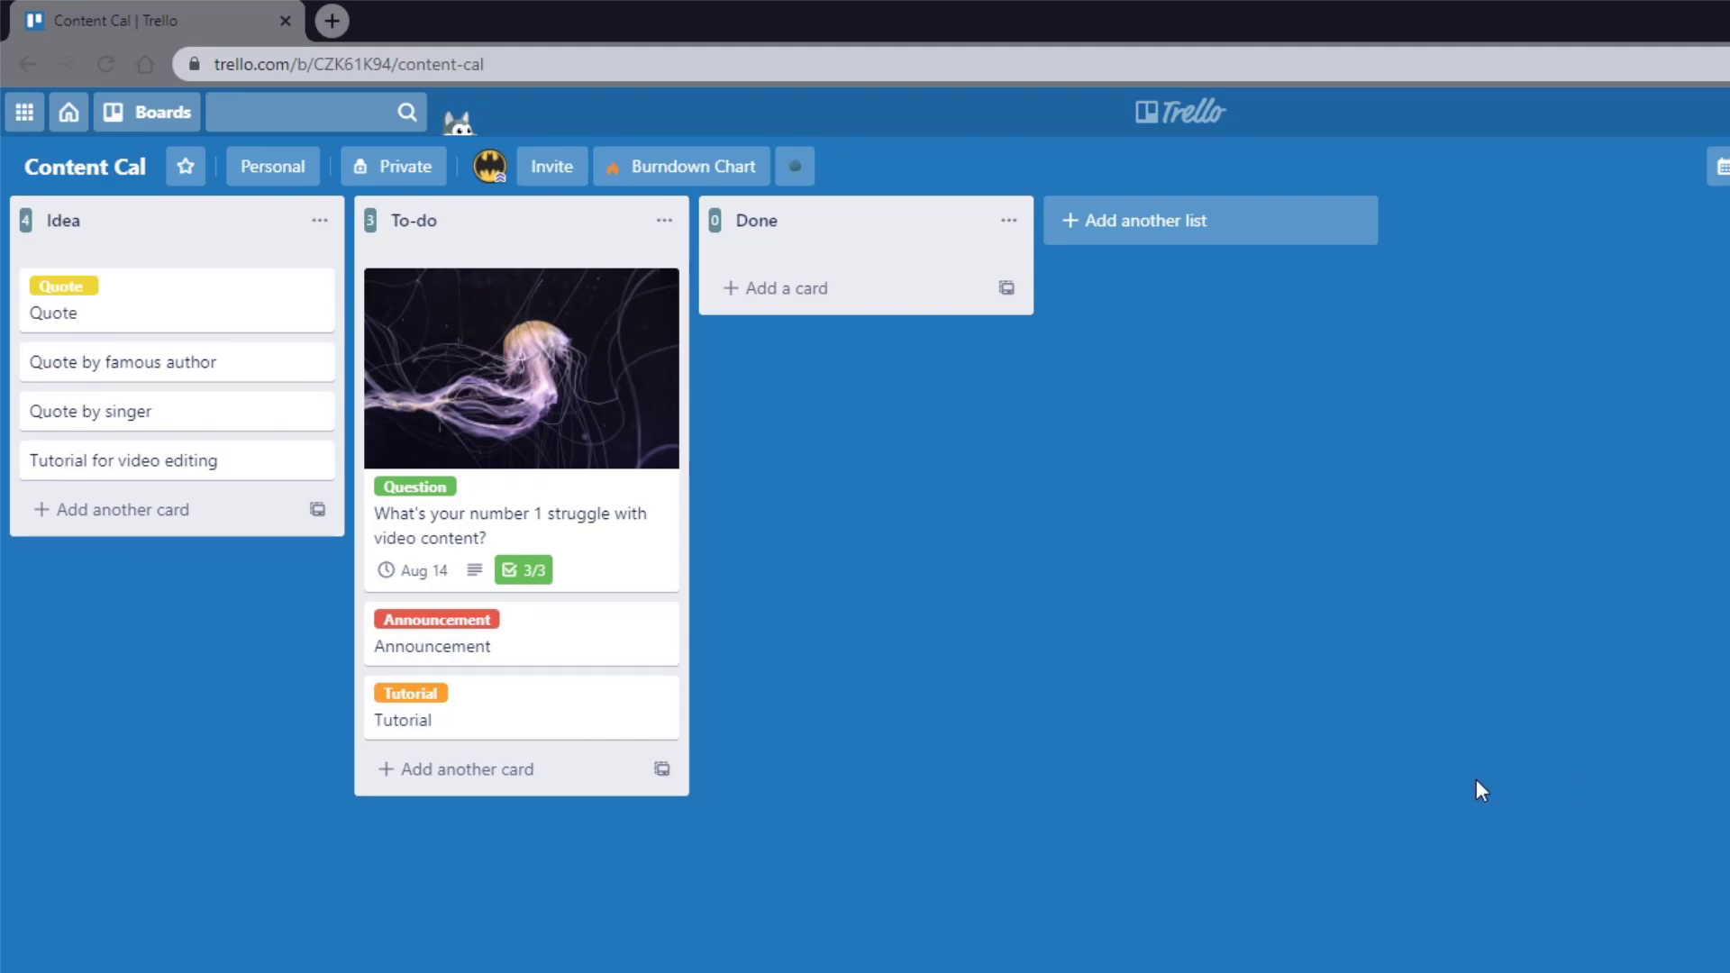
drag(540, 386, 884, 385)
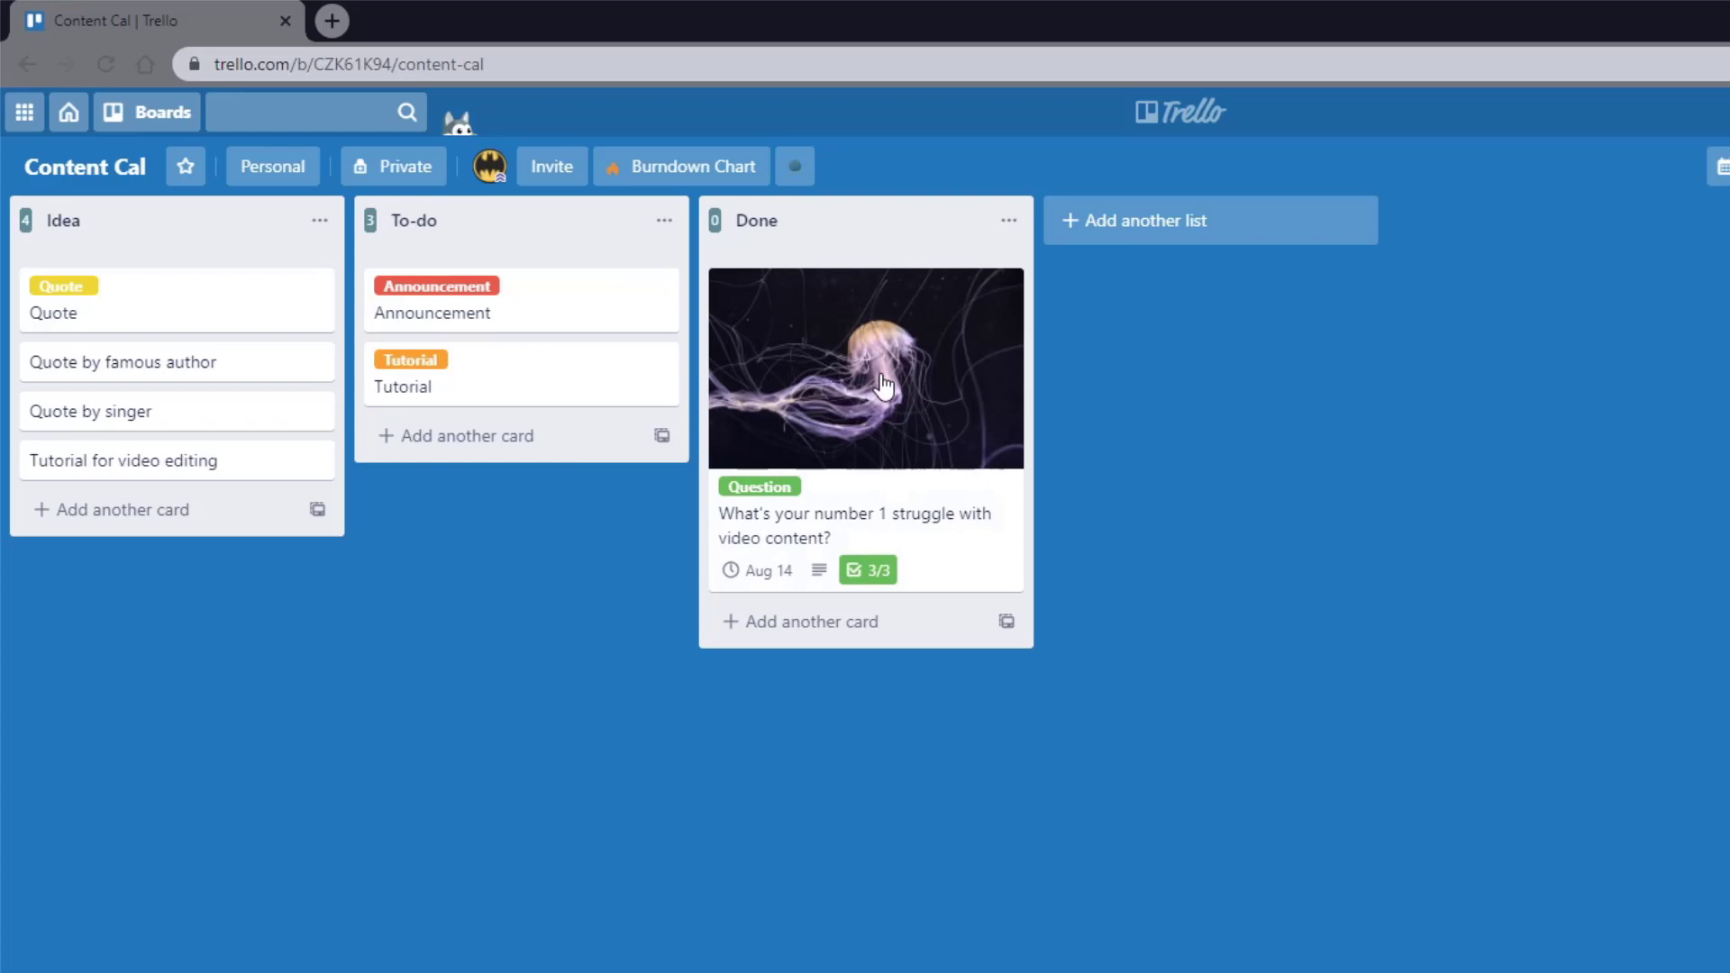
drag(517, 324, 896, 487)
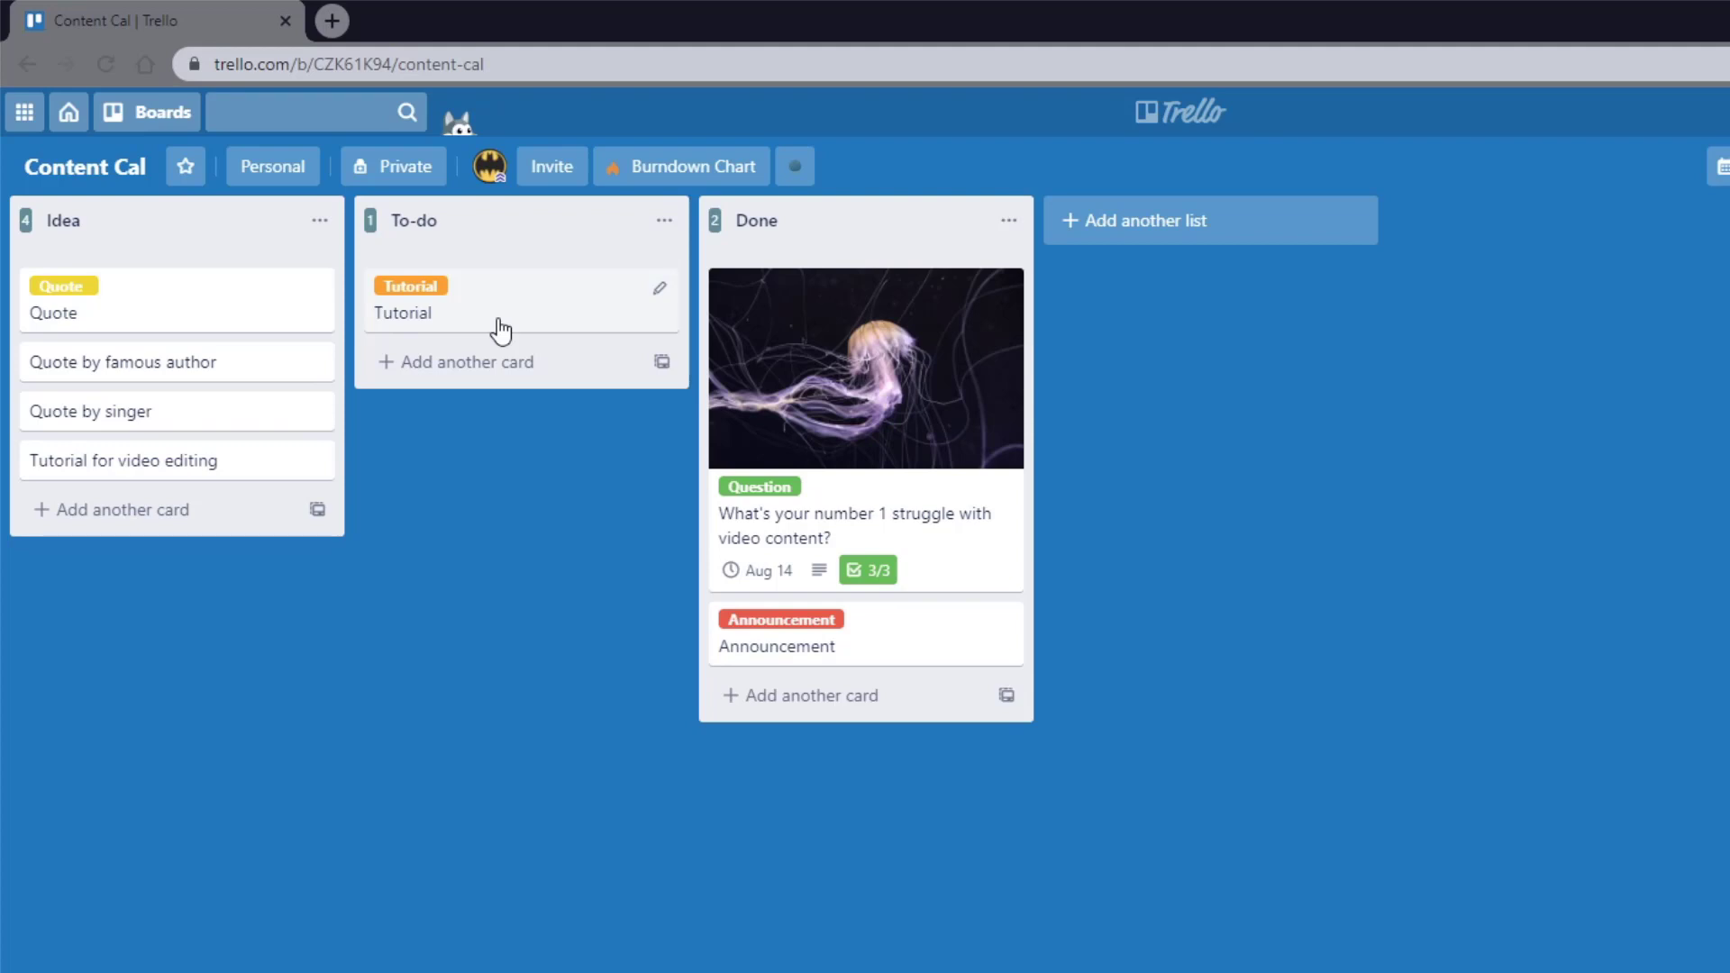
drag(529, 313, 181, 296)
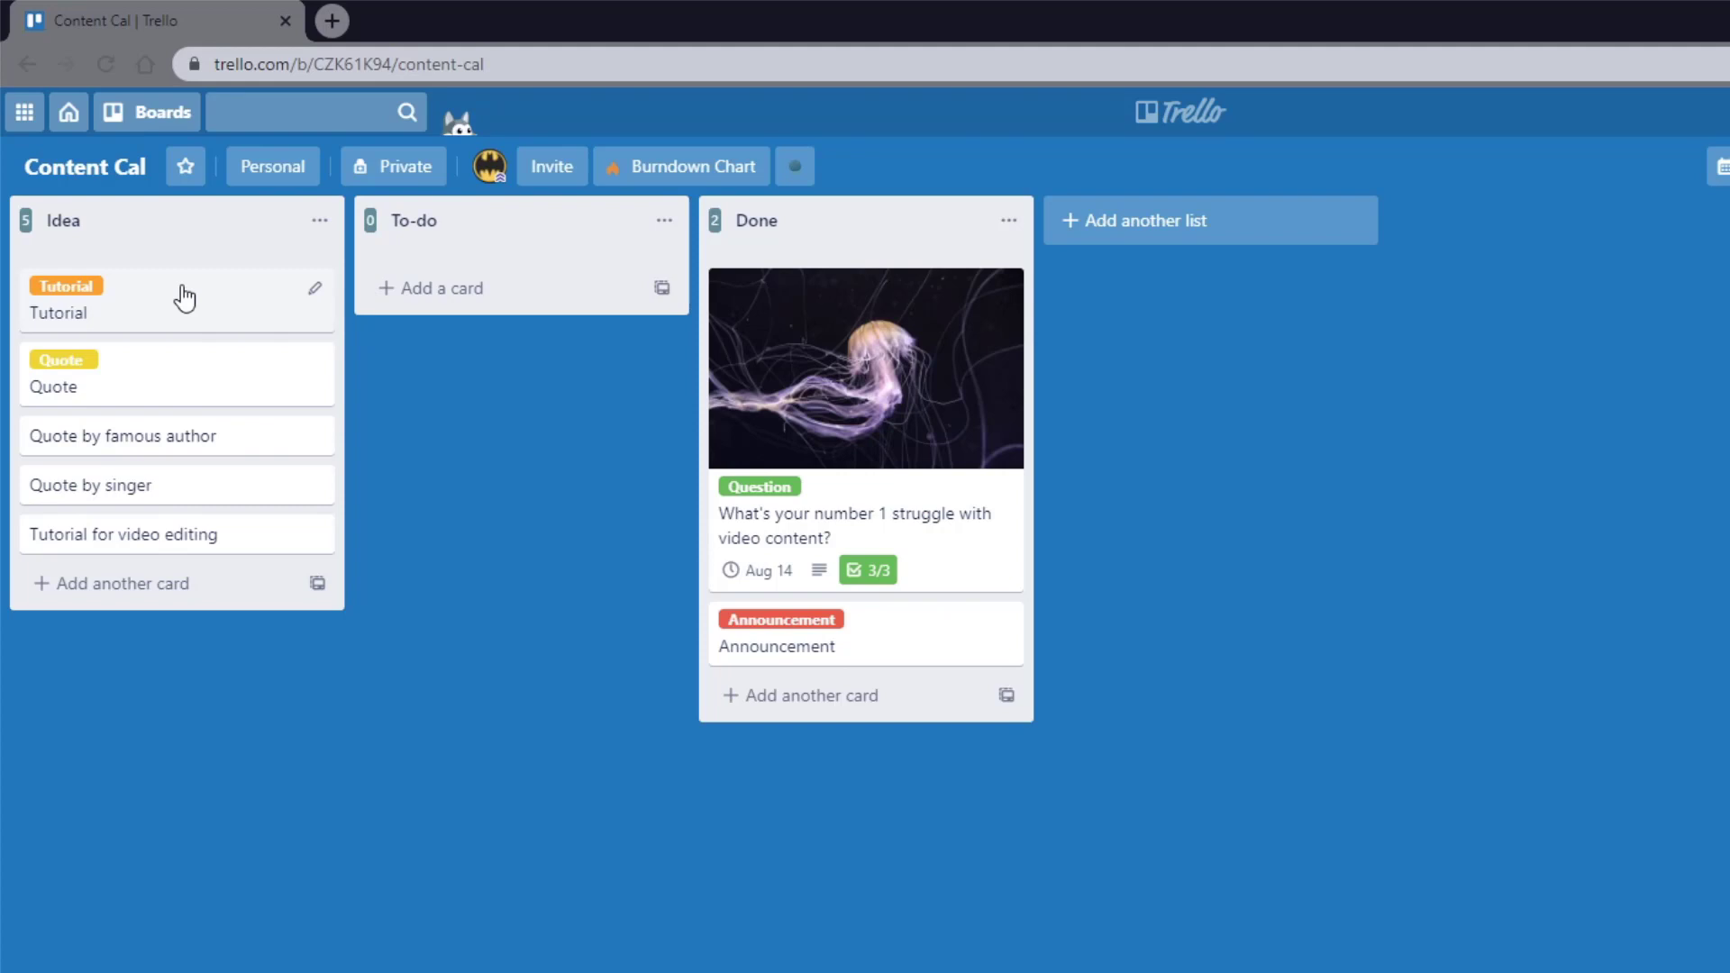
drag(184, 297, 509, 302)
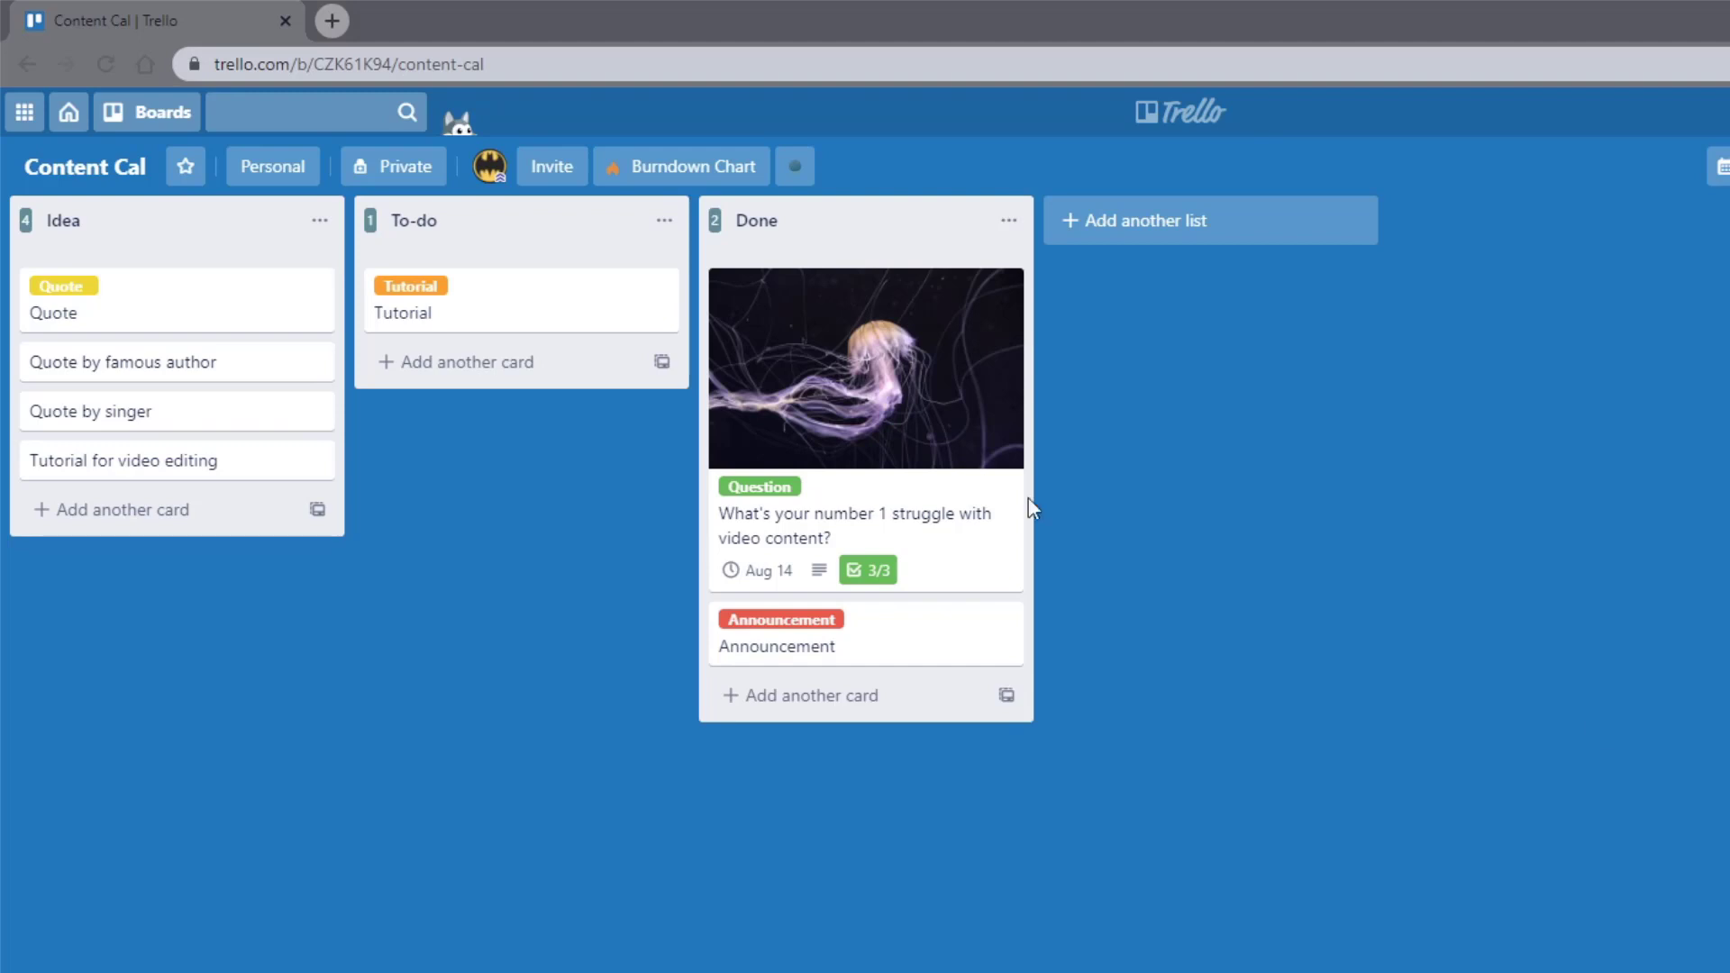
Step: Archive the Tutorial card from the To-do list using its quick-edit menu
click(662, 288)
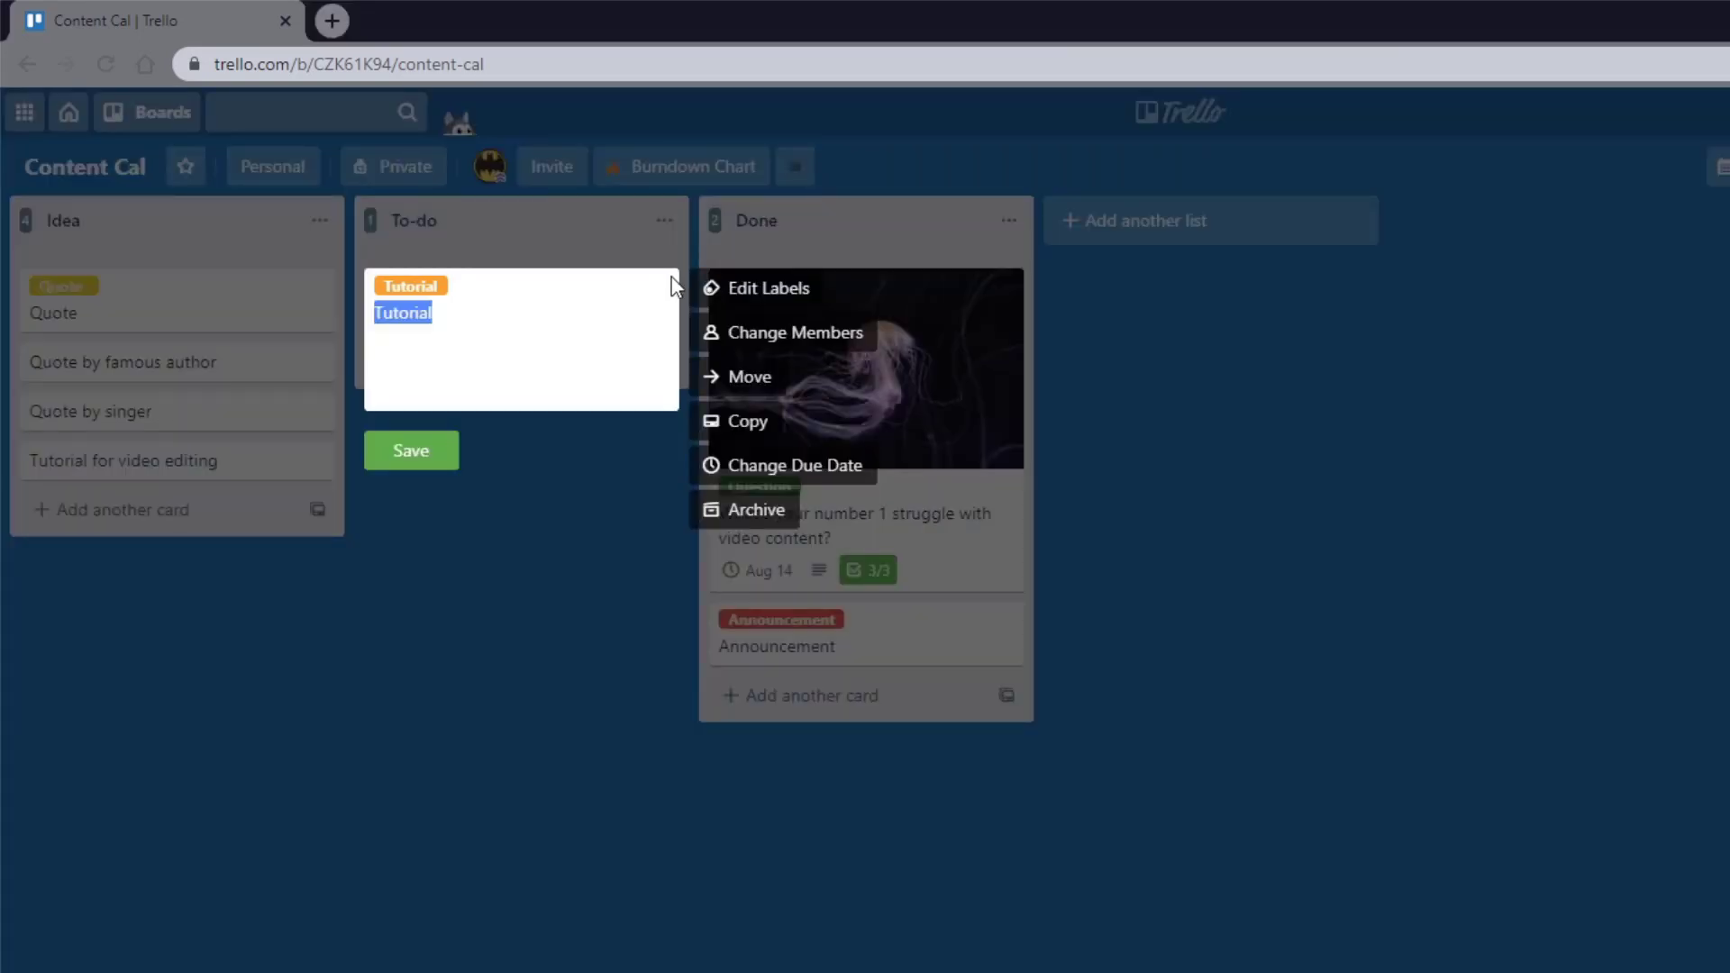
click(761, 509)
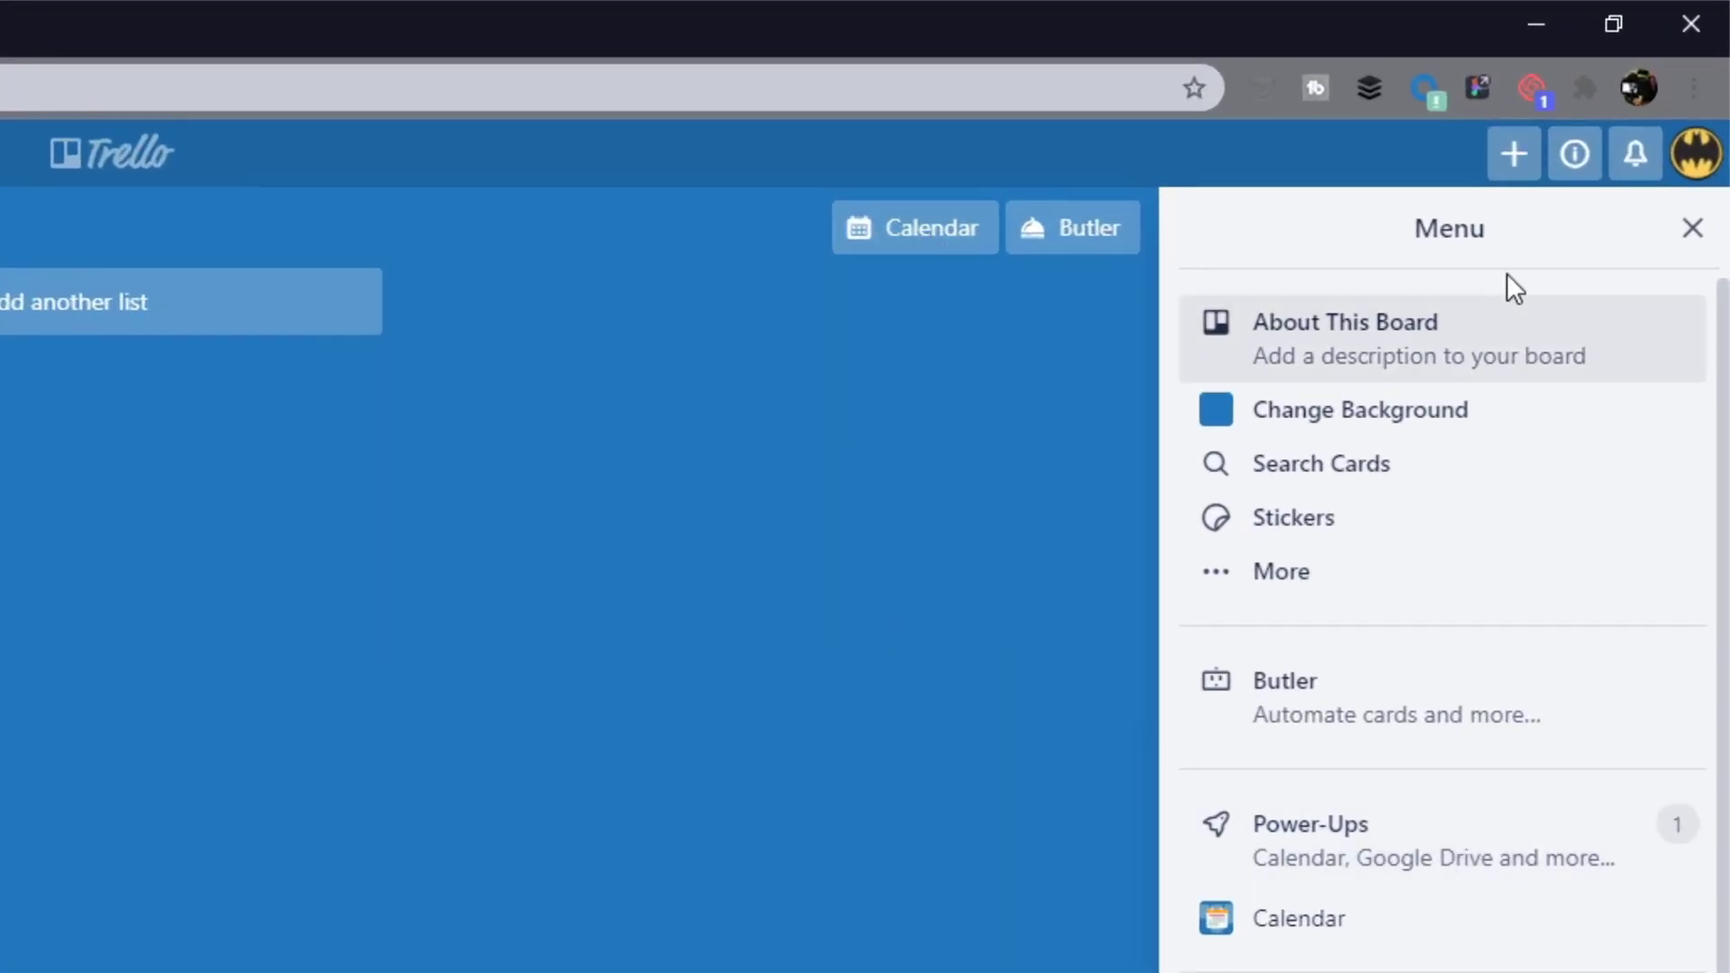
Step: Browse the Power-Ups catalogue and its search box, then close it to return to the board
click(1503, 855)
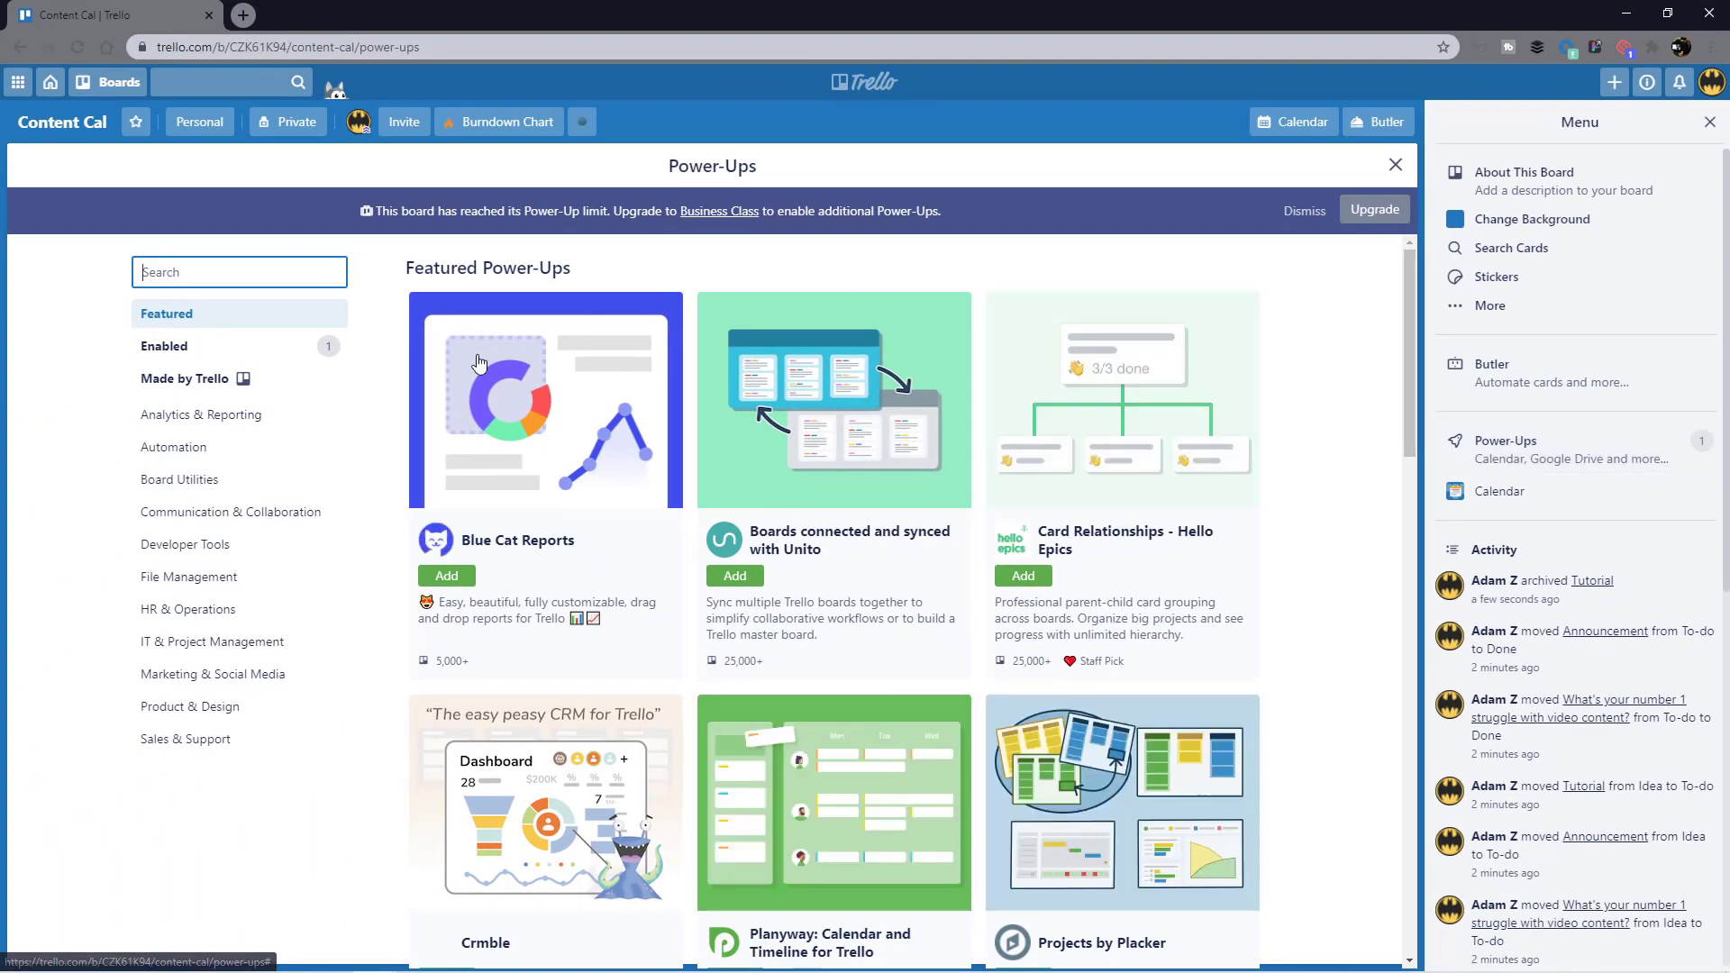
scroll(915, 789, down, 6)
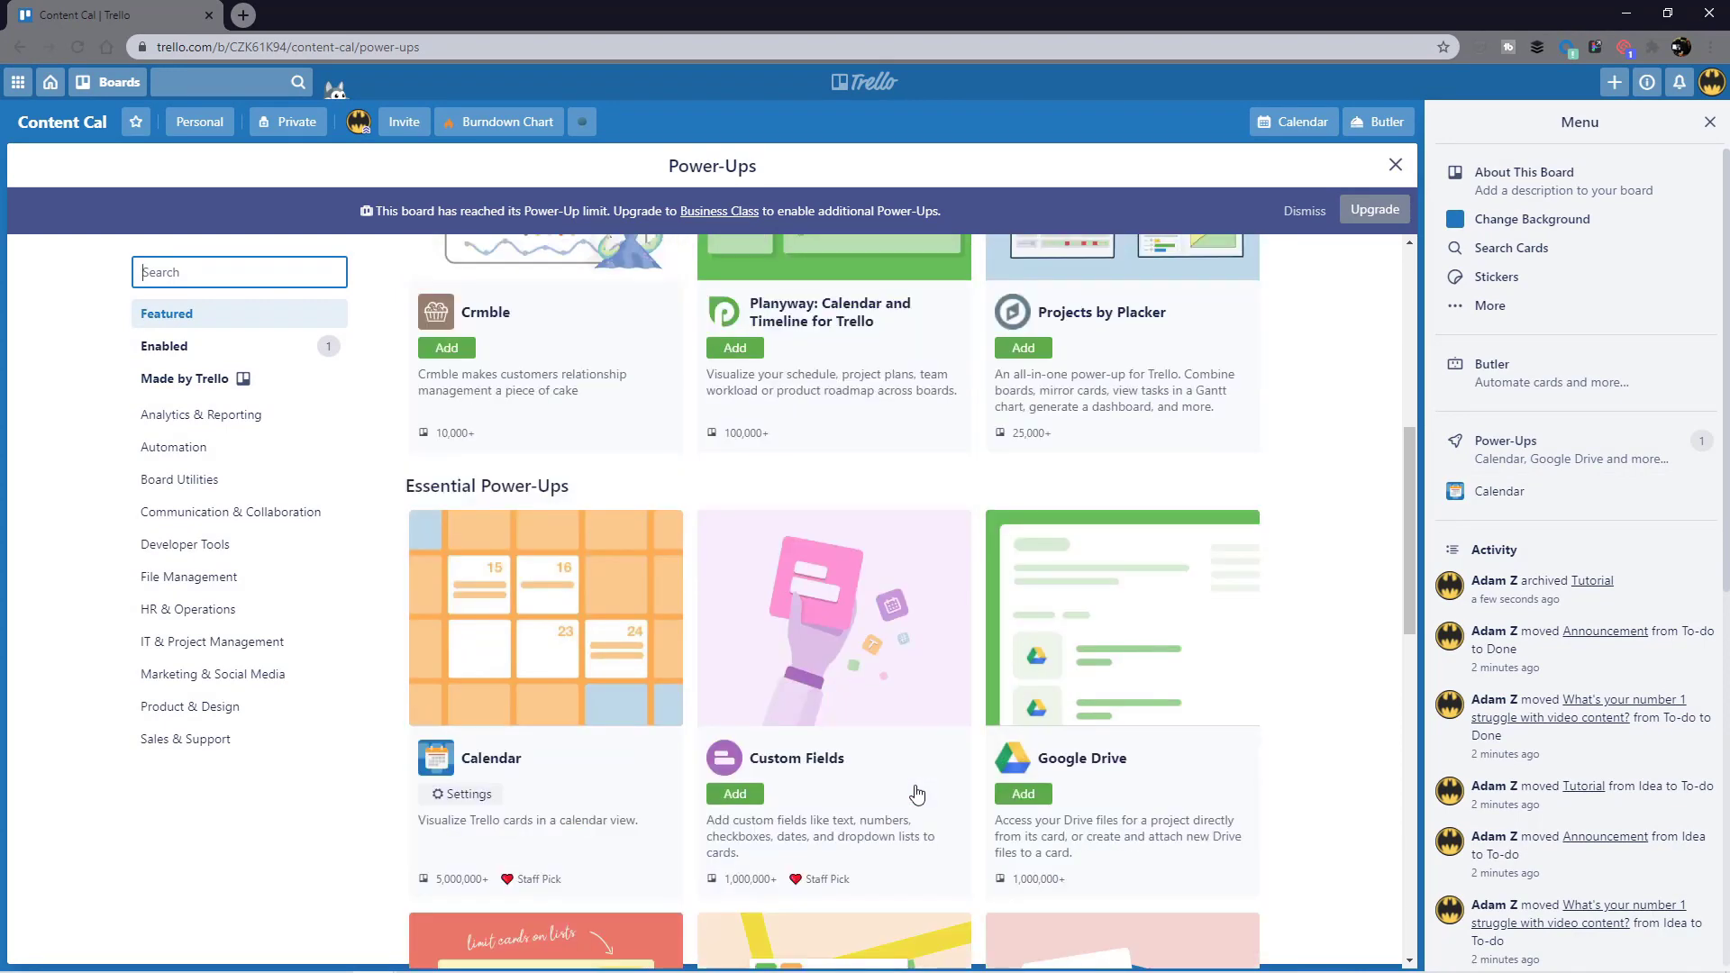
scroll(917, 793, down, 2)
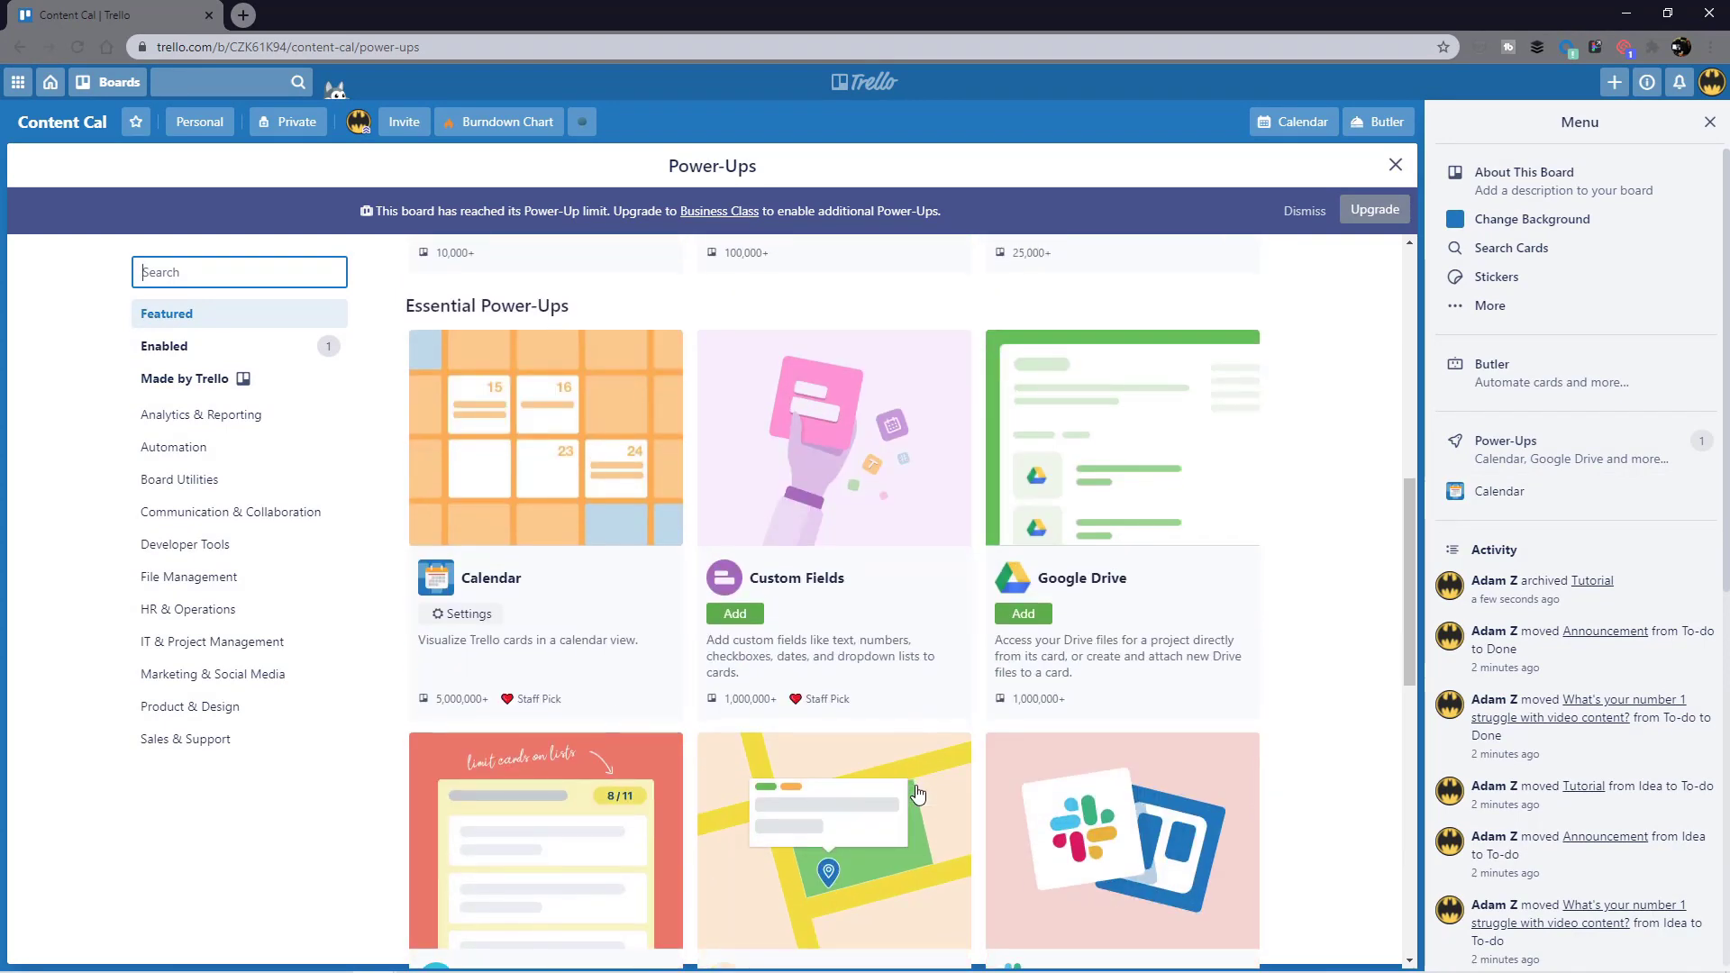
click(192, 275)
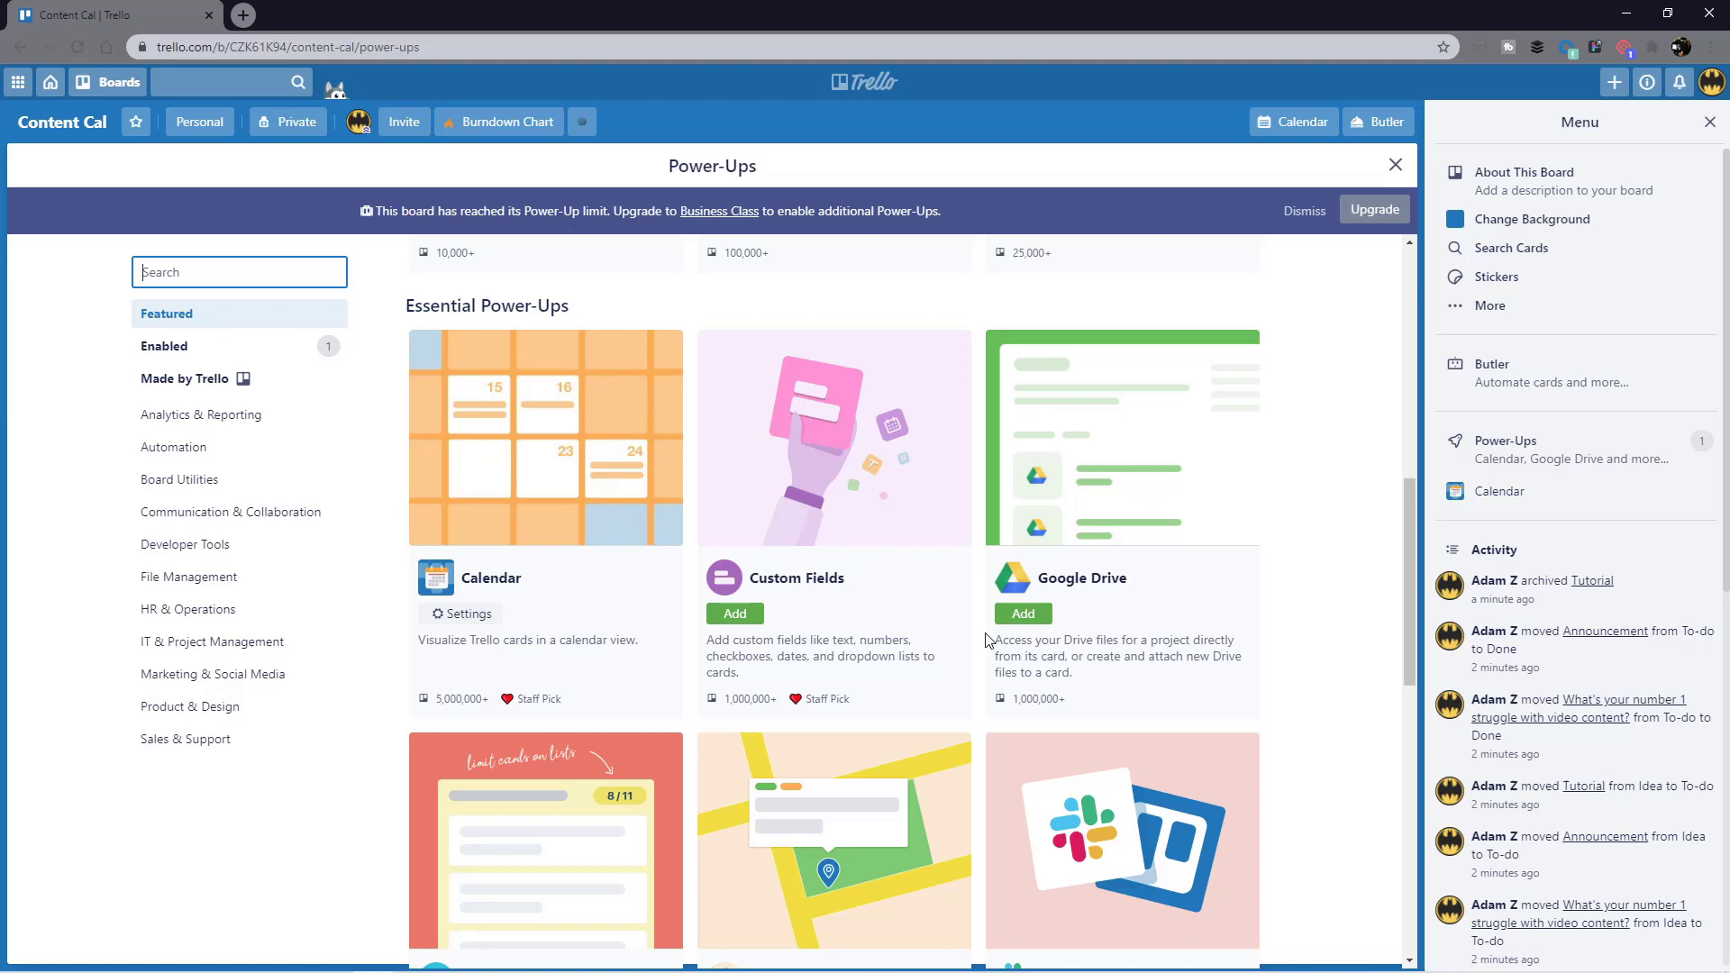
click(1395, 165)
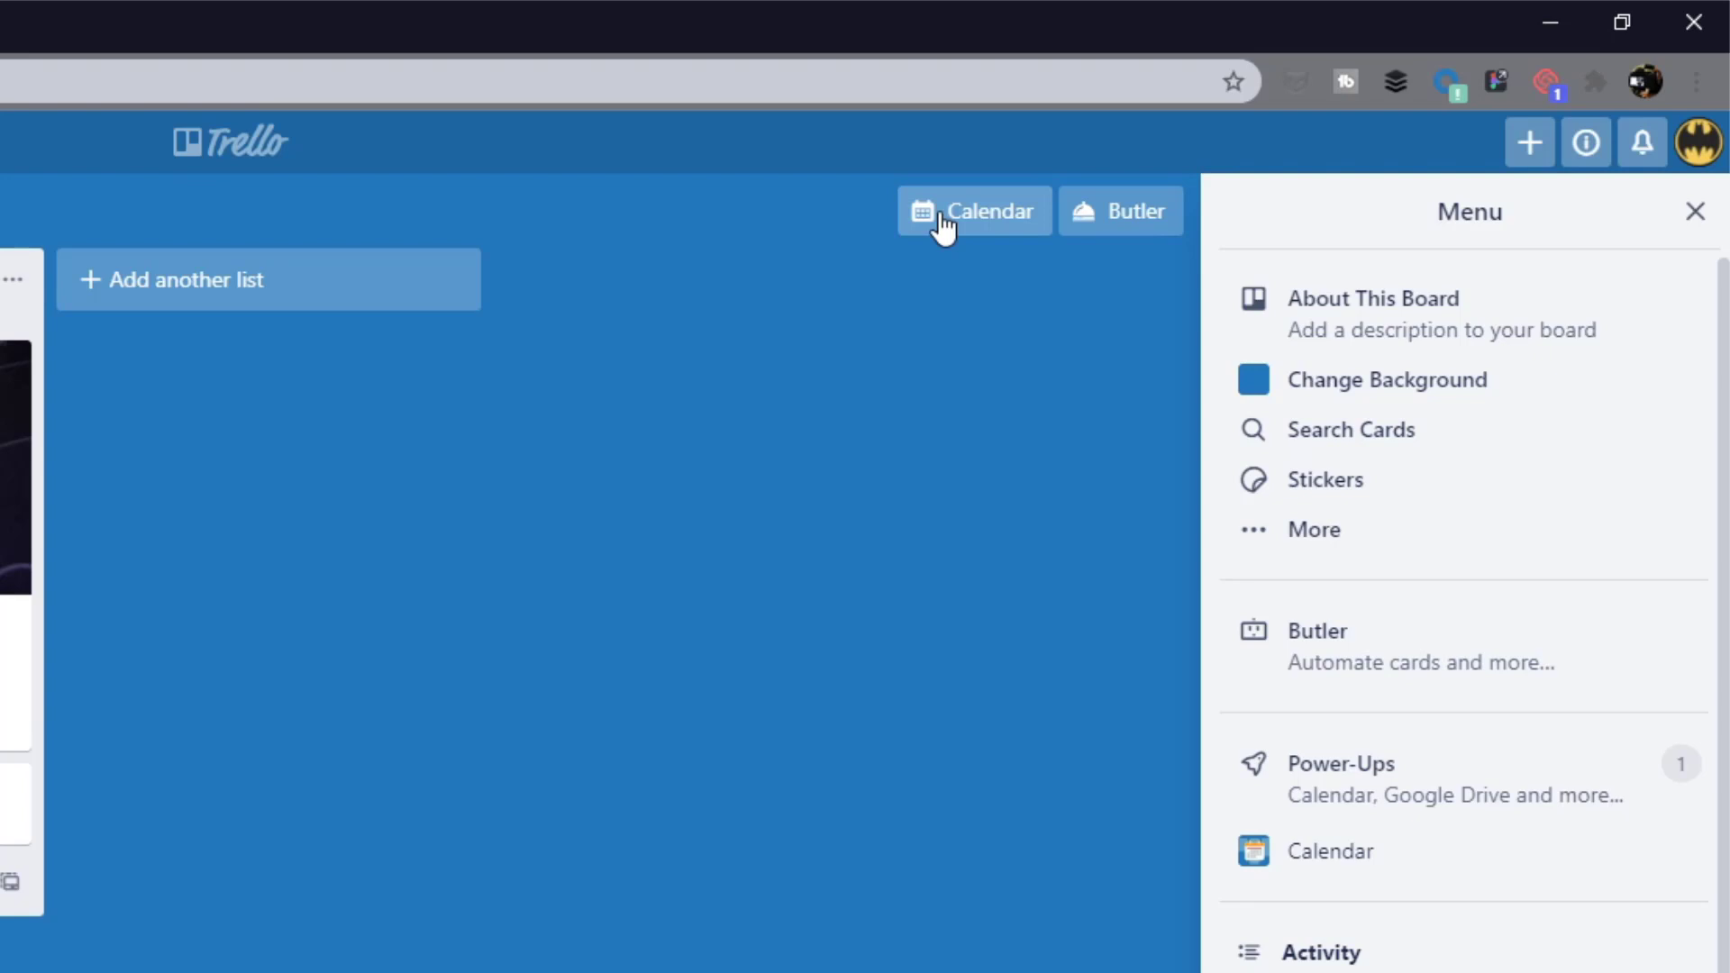
Step: Open the Calendar view, try the Week and Month layouts, and reopen it on August 2020
click(944, 225)
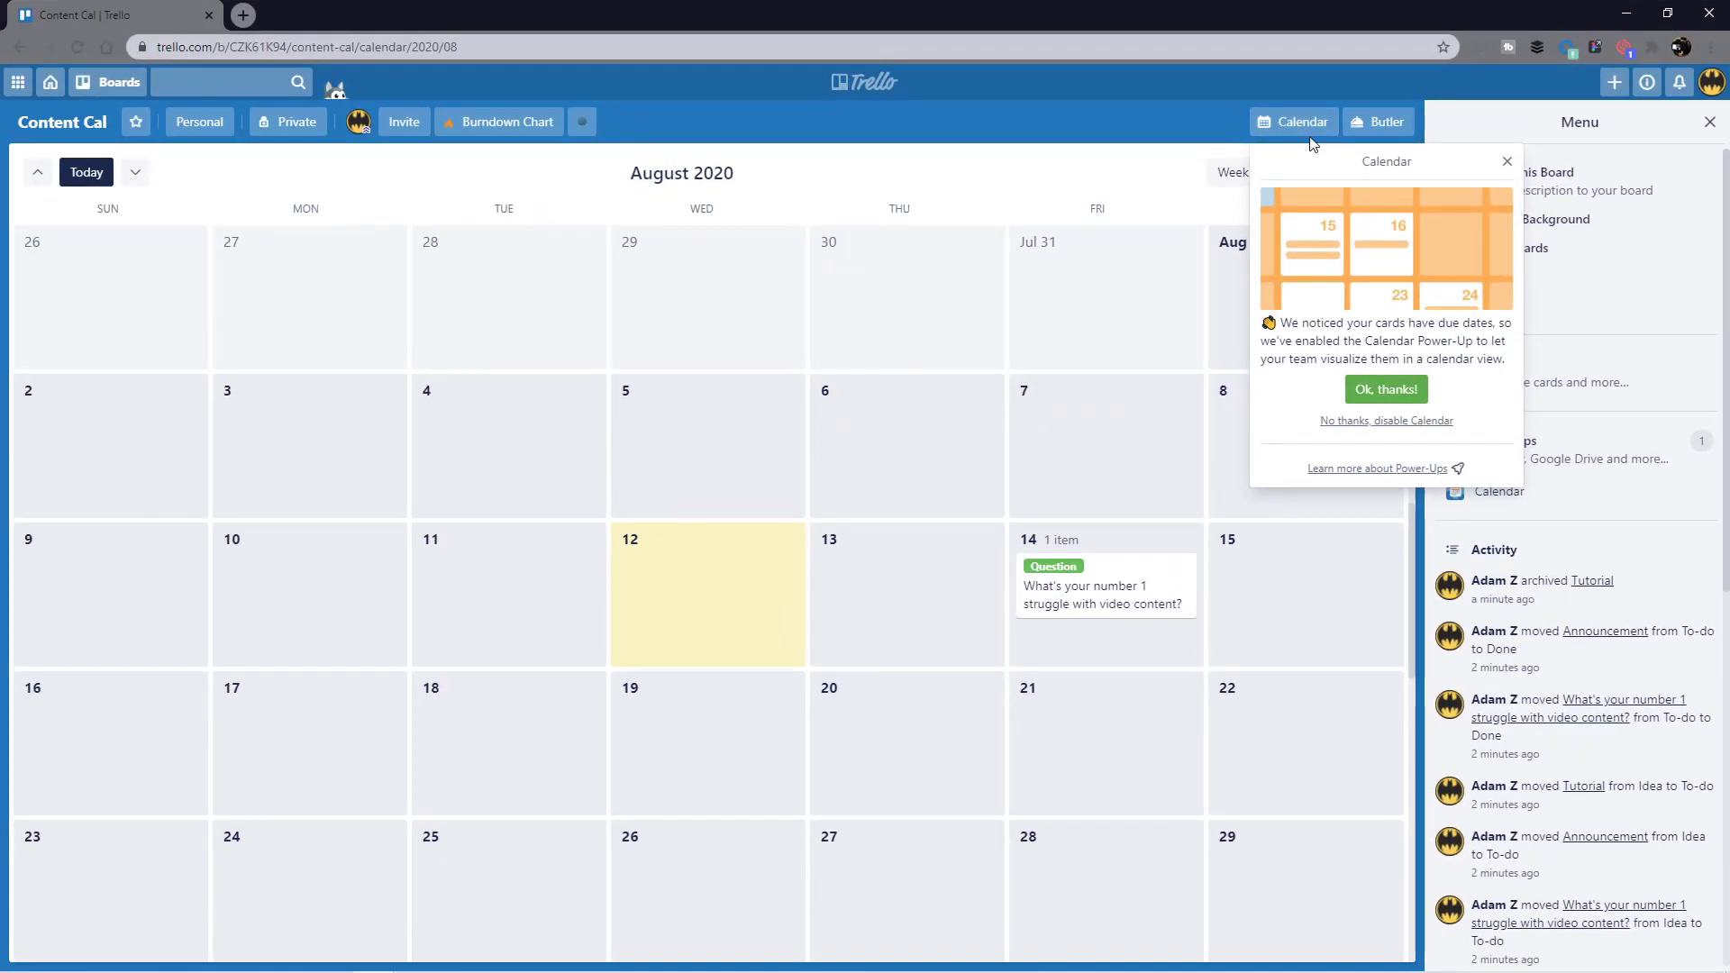
click(1507, 163)
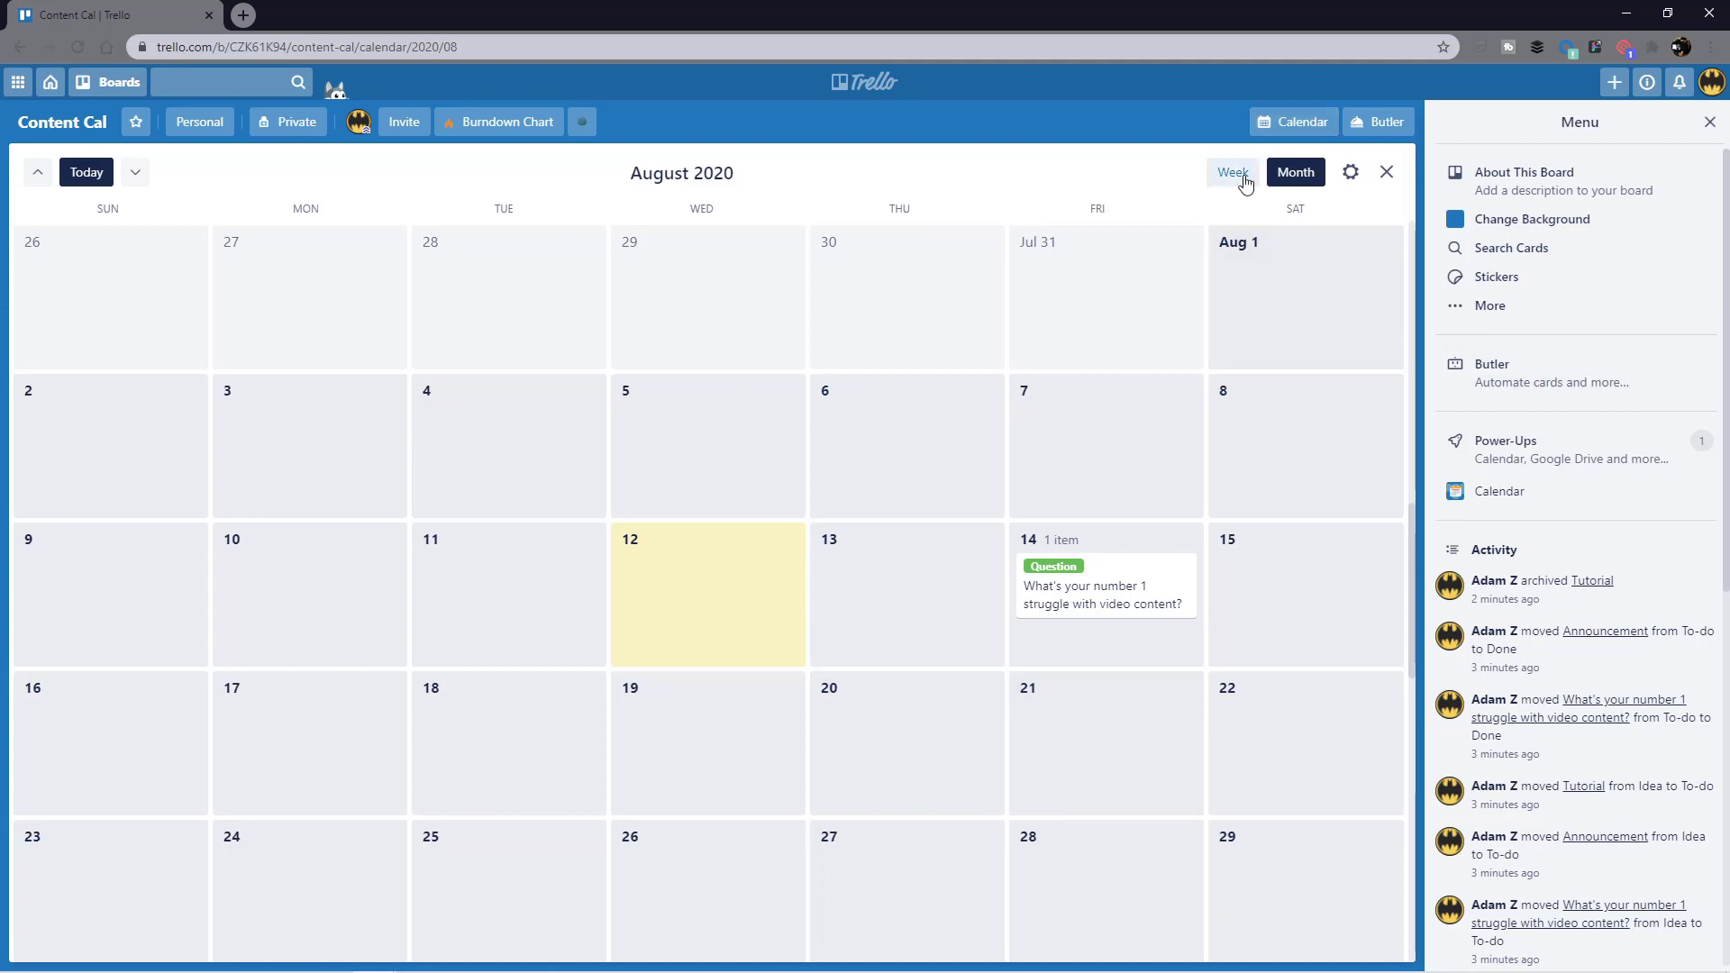
click(1236, 173)
click(1294, 172)
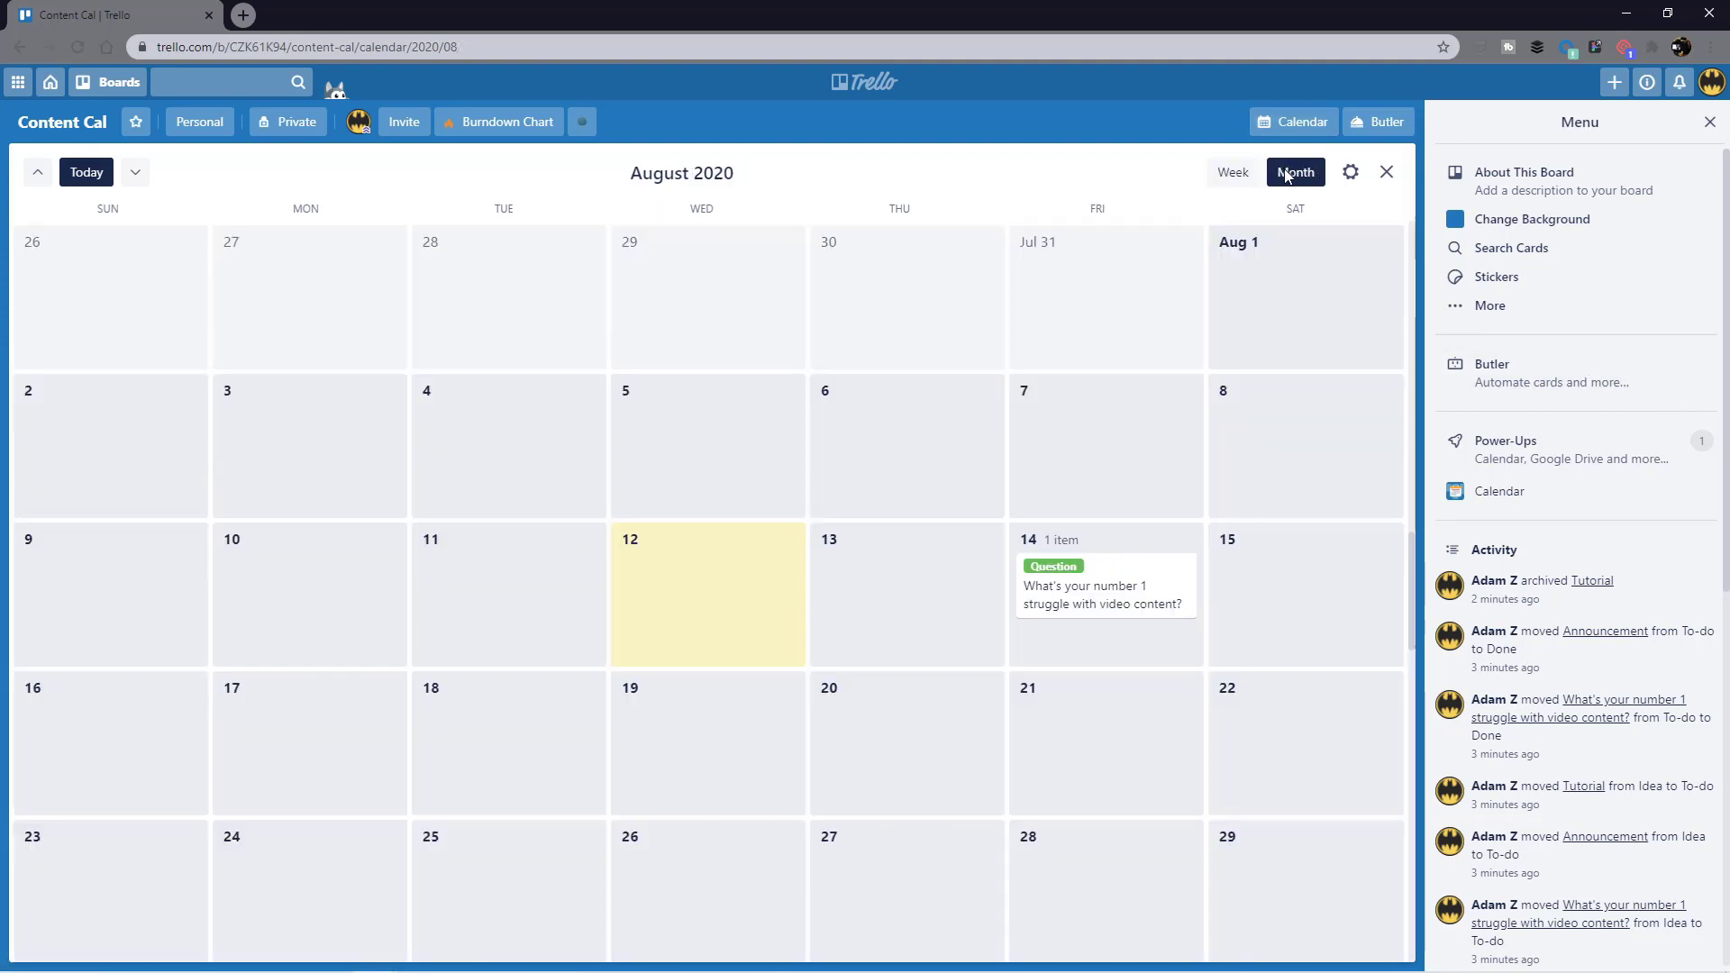
click(1385, 171)
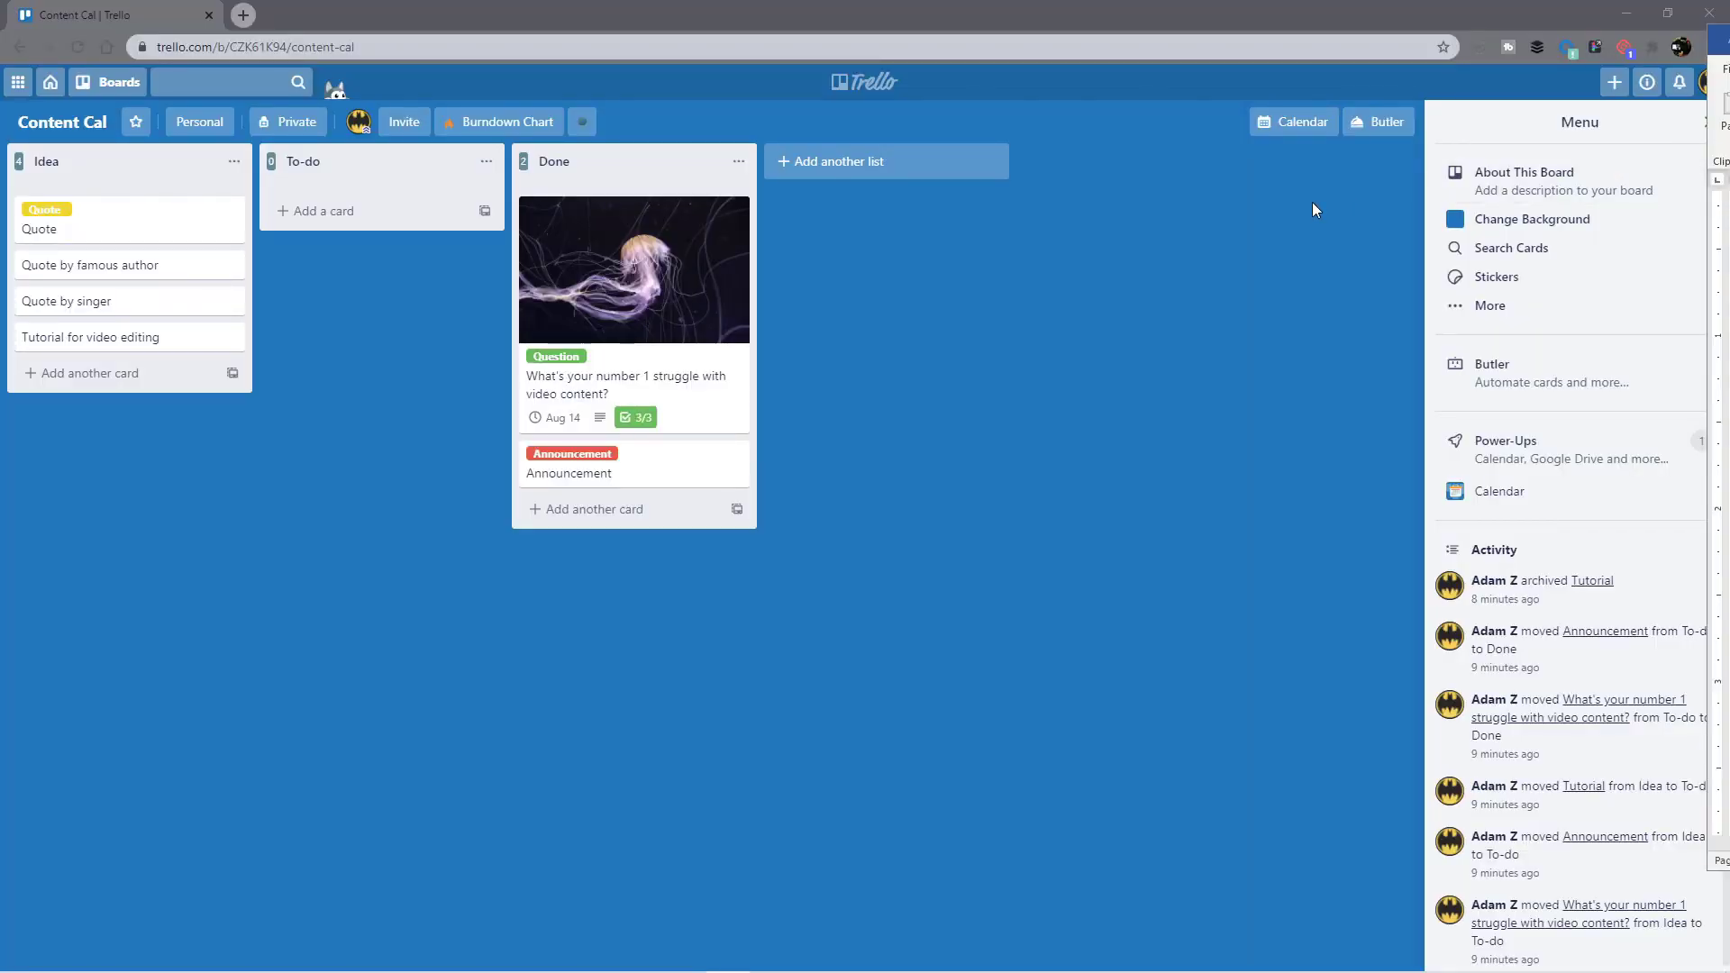
click(1289, 124)
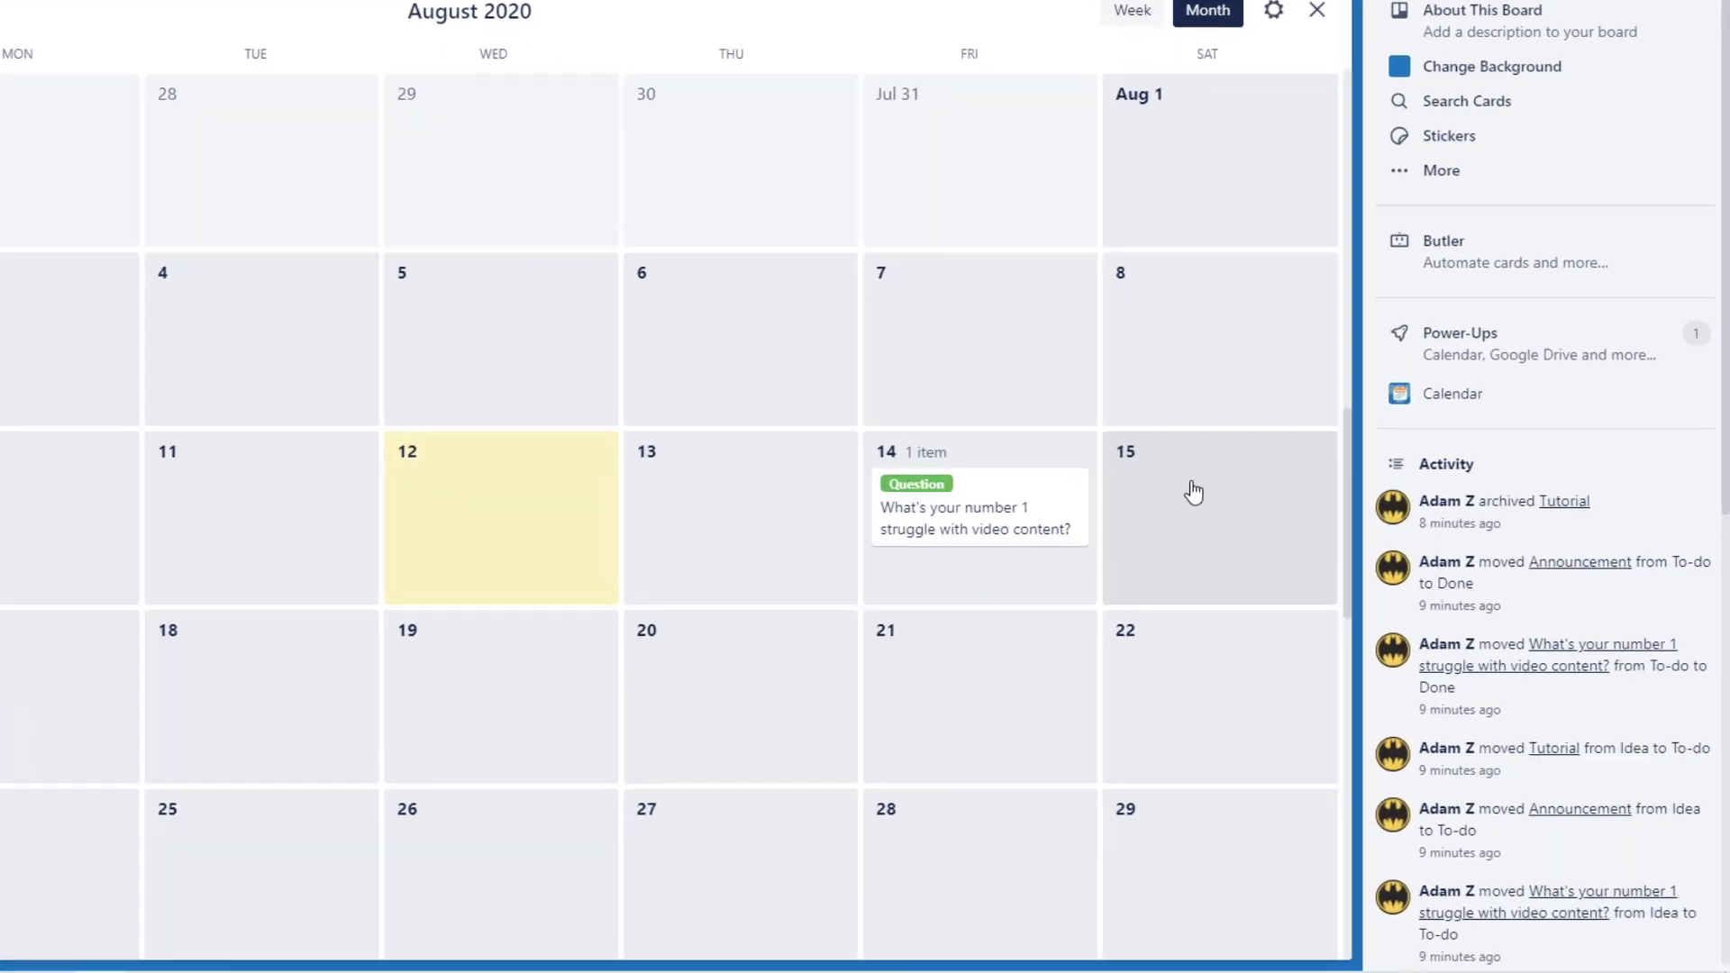
Step: Create a To-do card 'Tutorial for editing audio' due August 15 from the calendar
click(1195, 496)
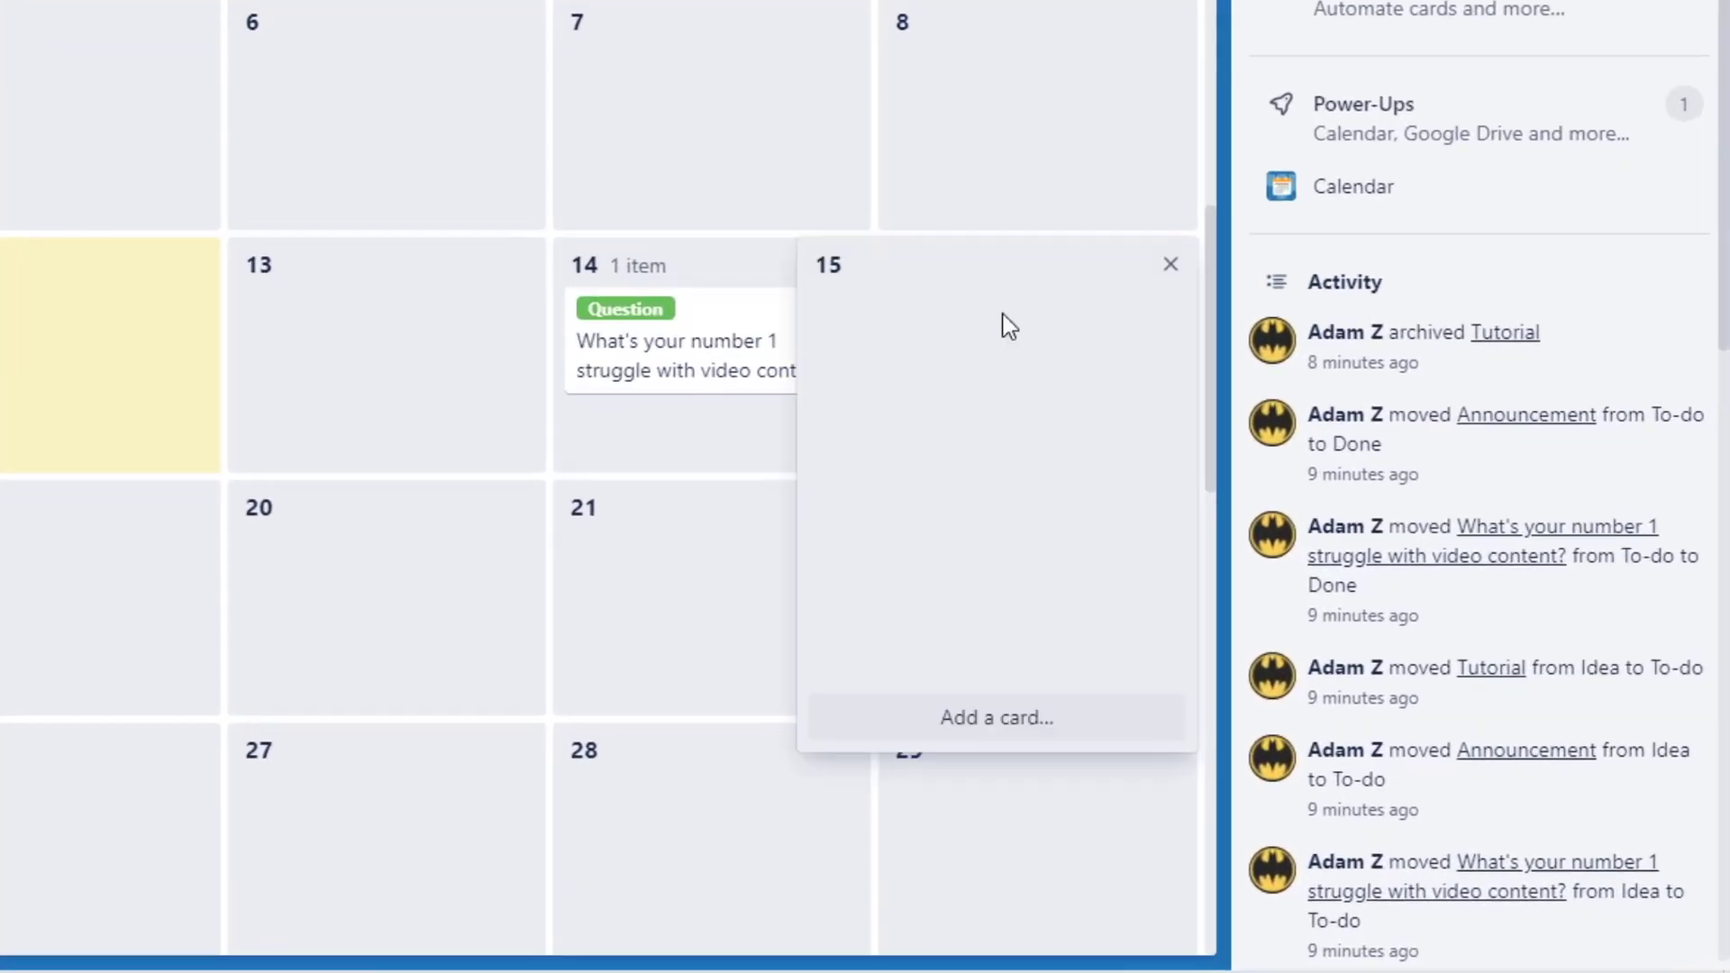
click(973, 706)
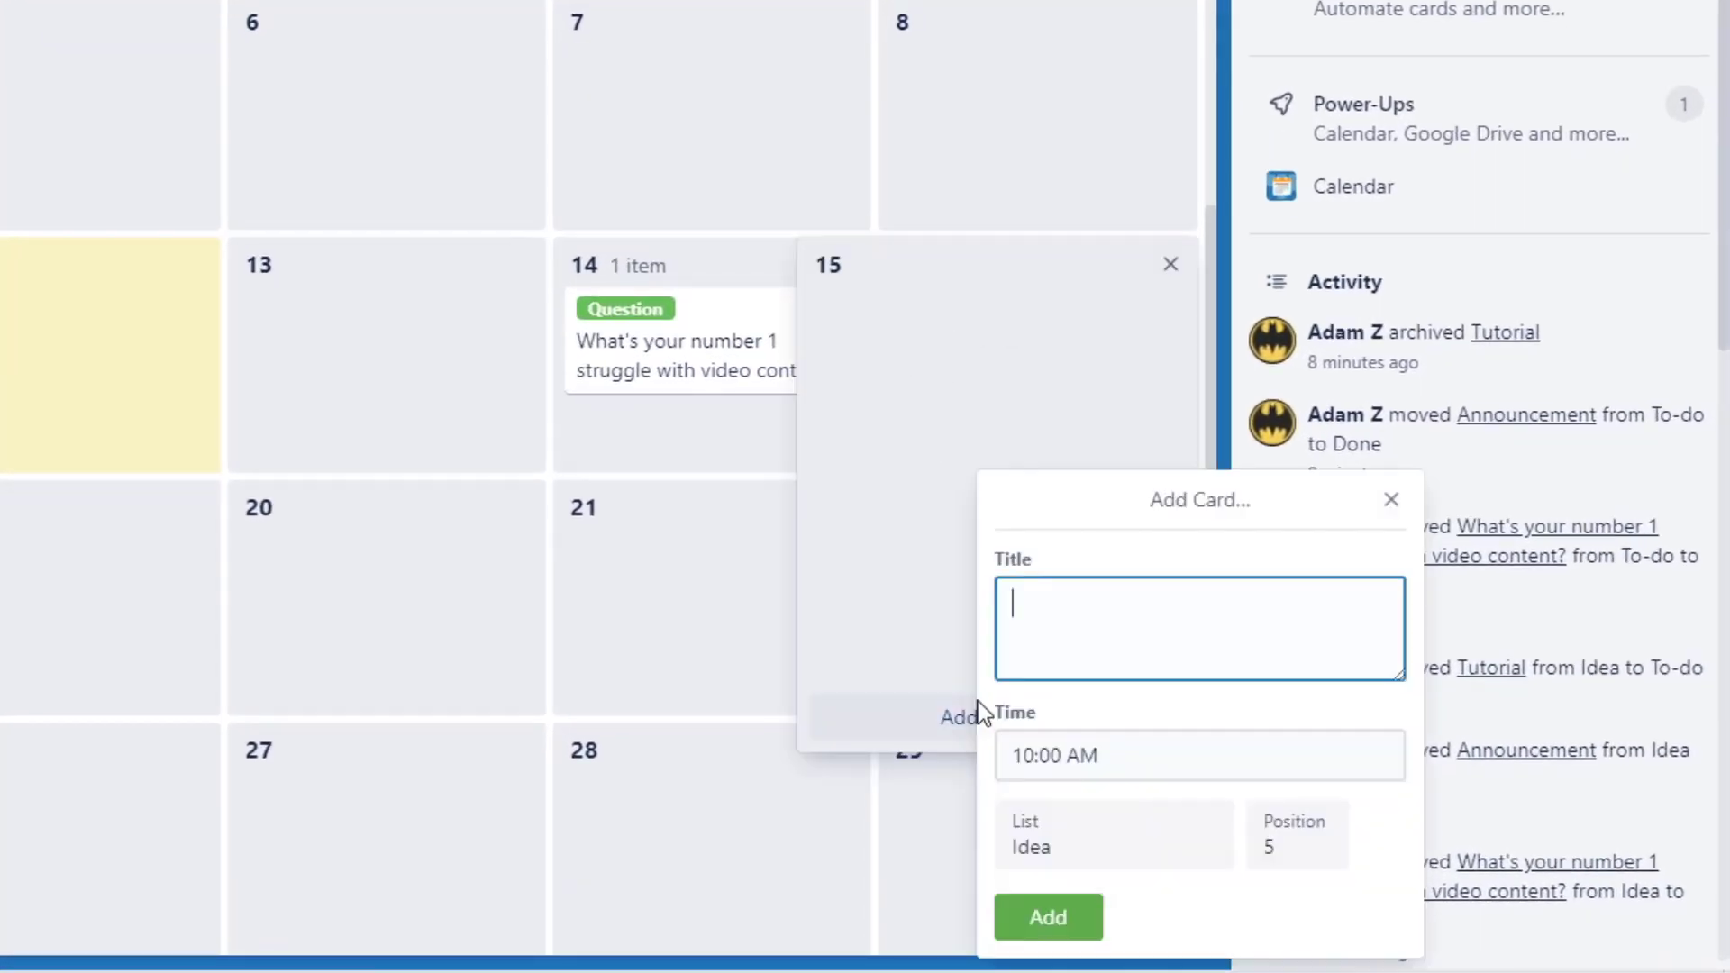
text(Tutorial for)
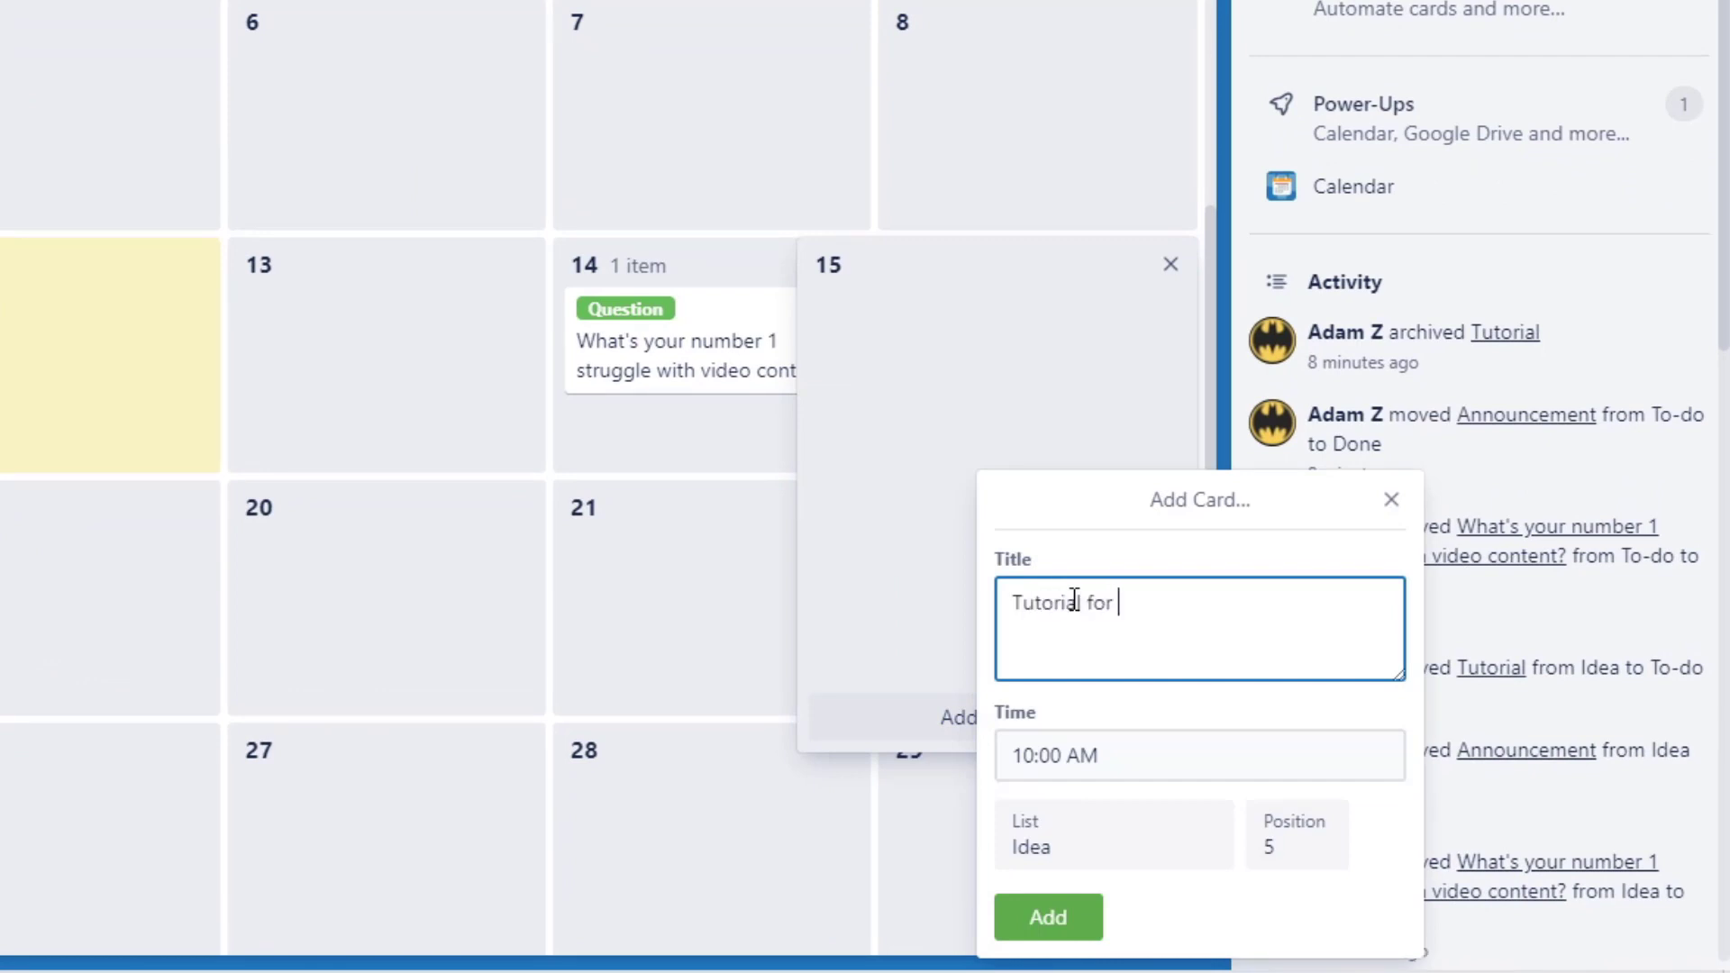
text( editing audio)
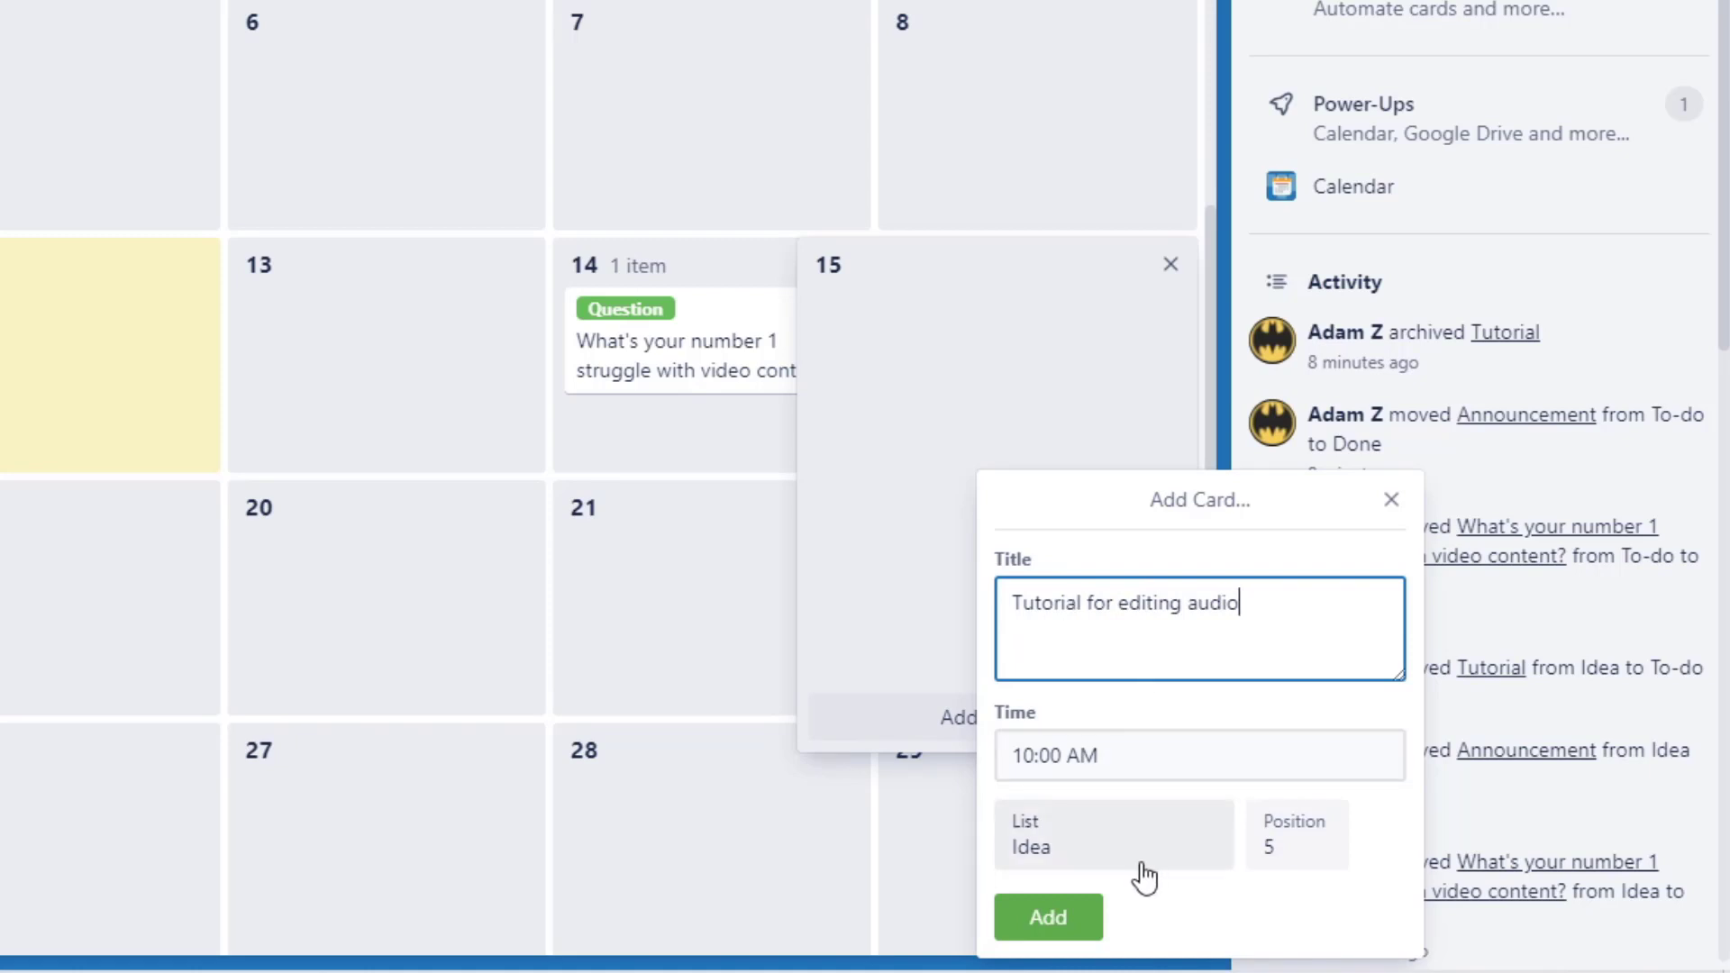
click(1099, 843)
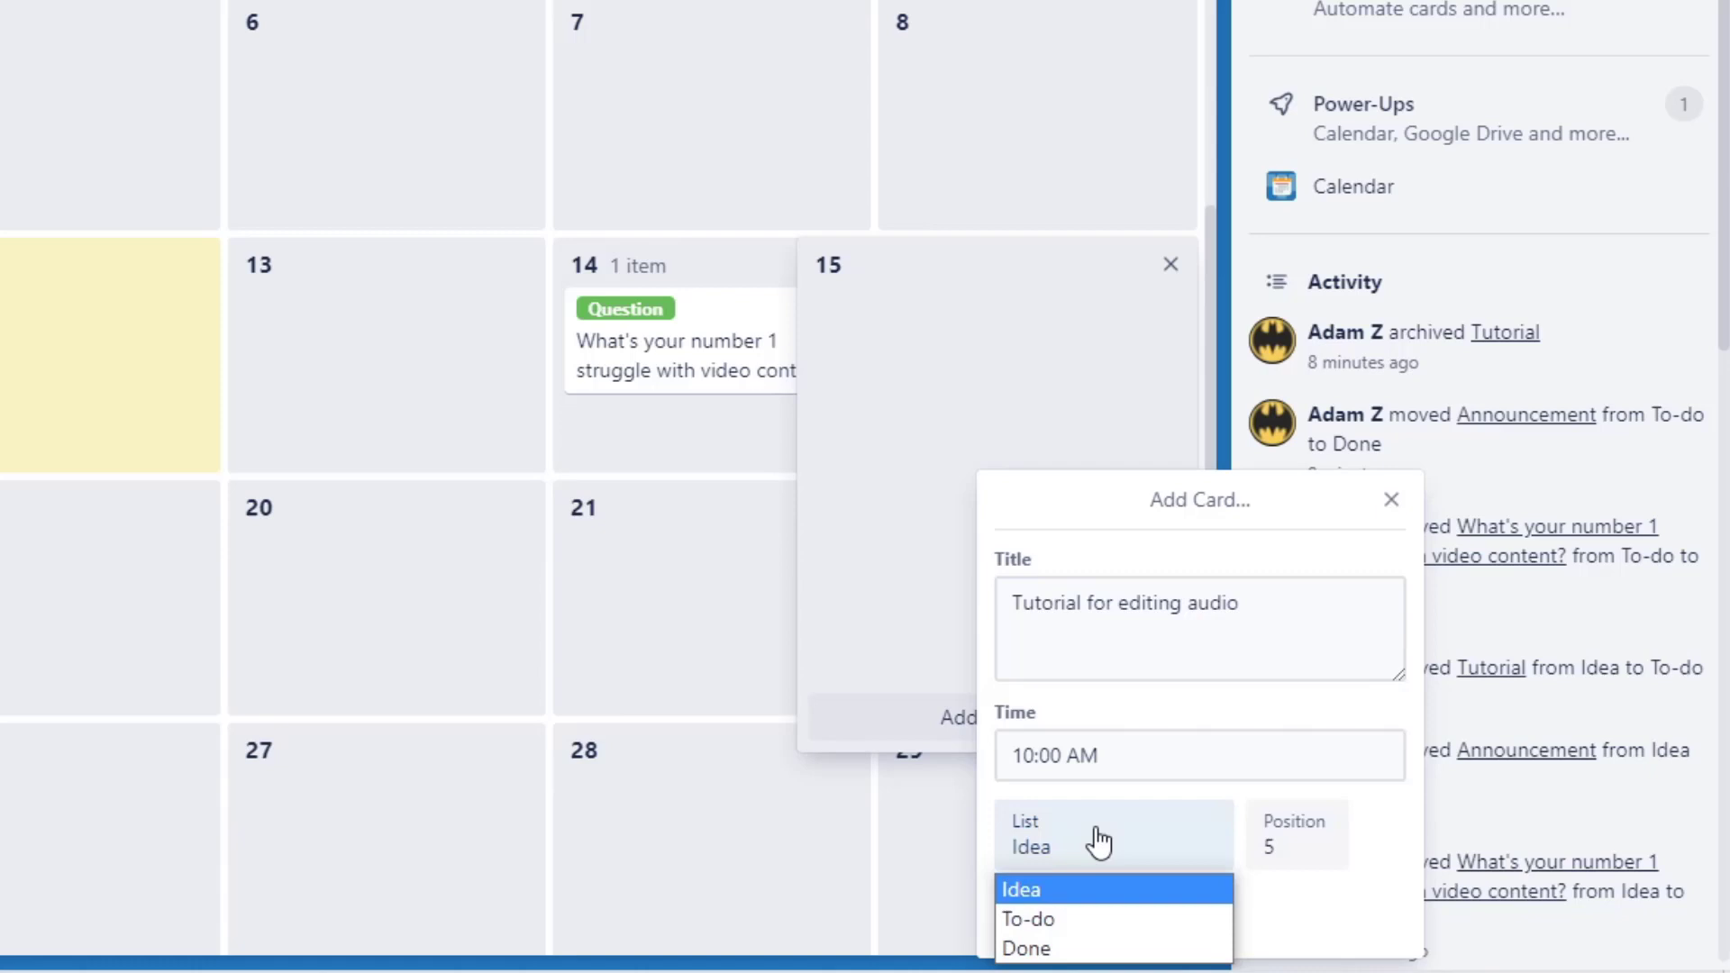
click(1103, 921)
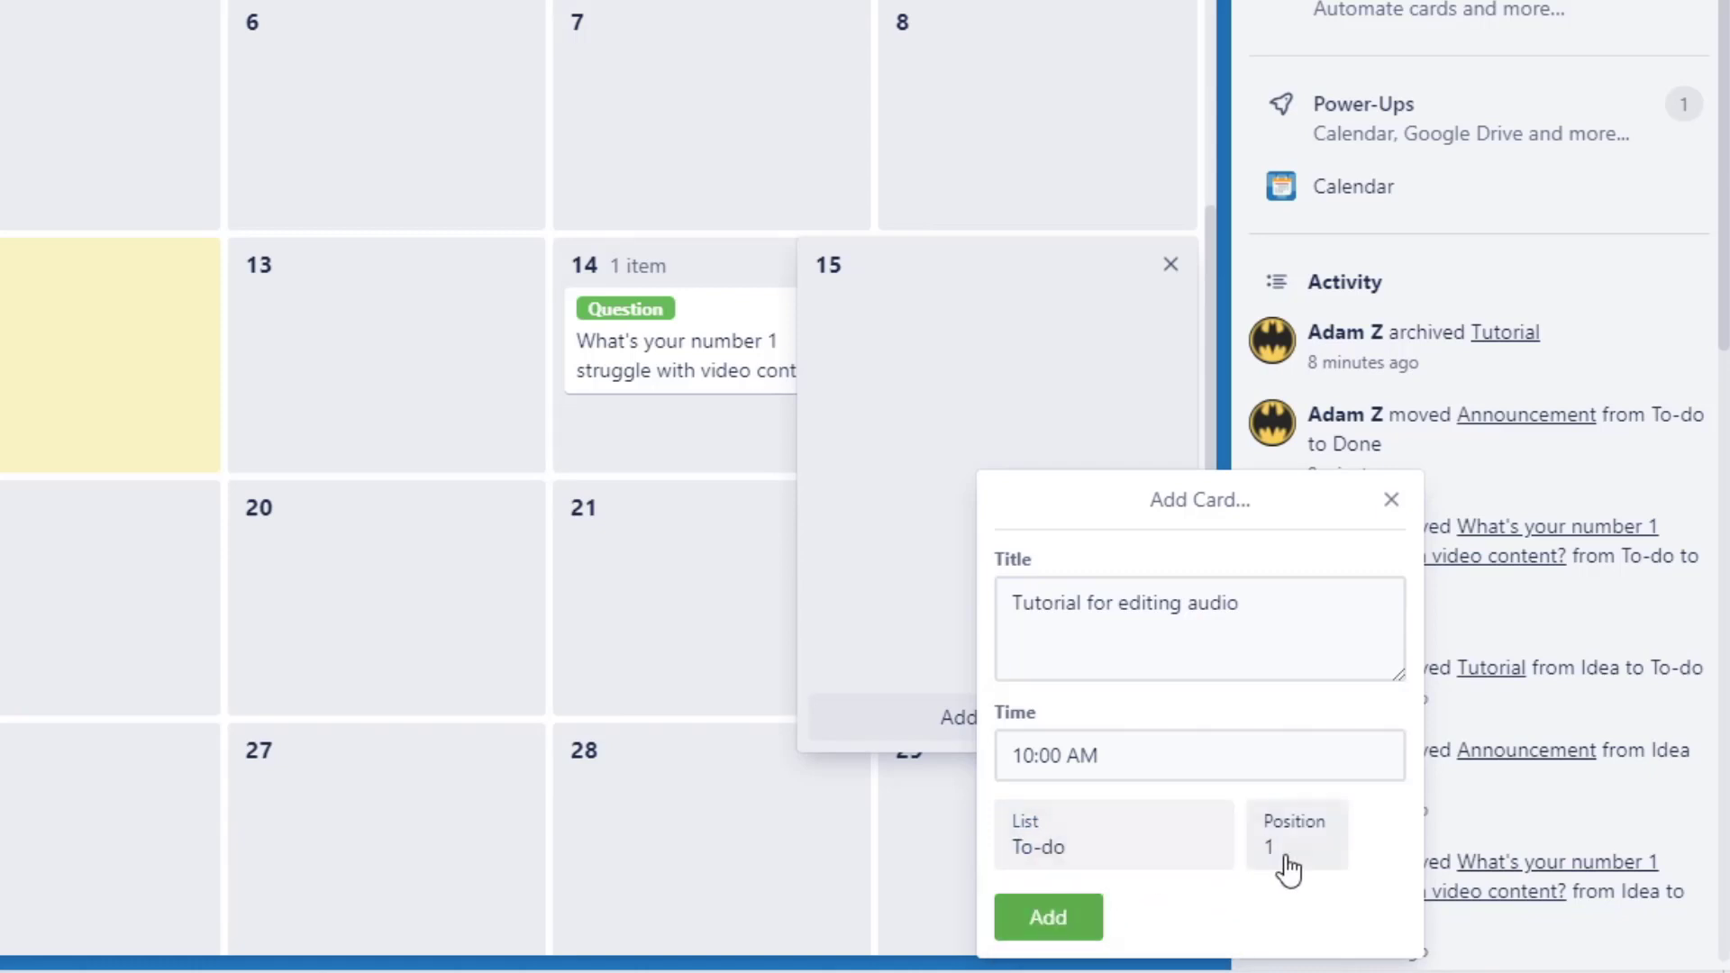
click(1059, 916)
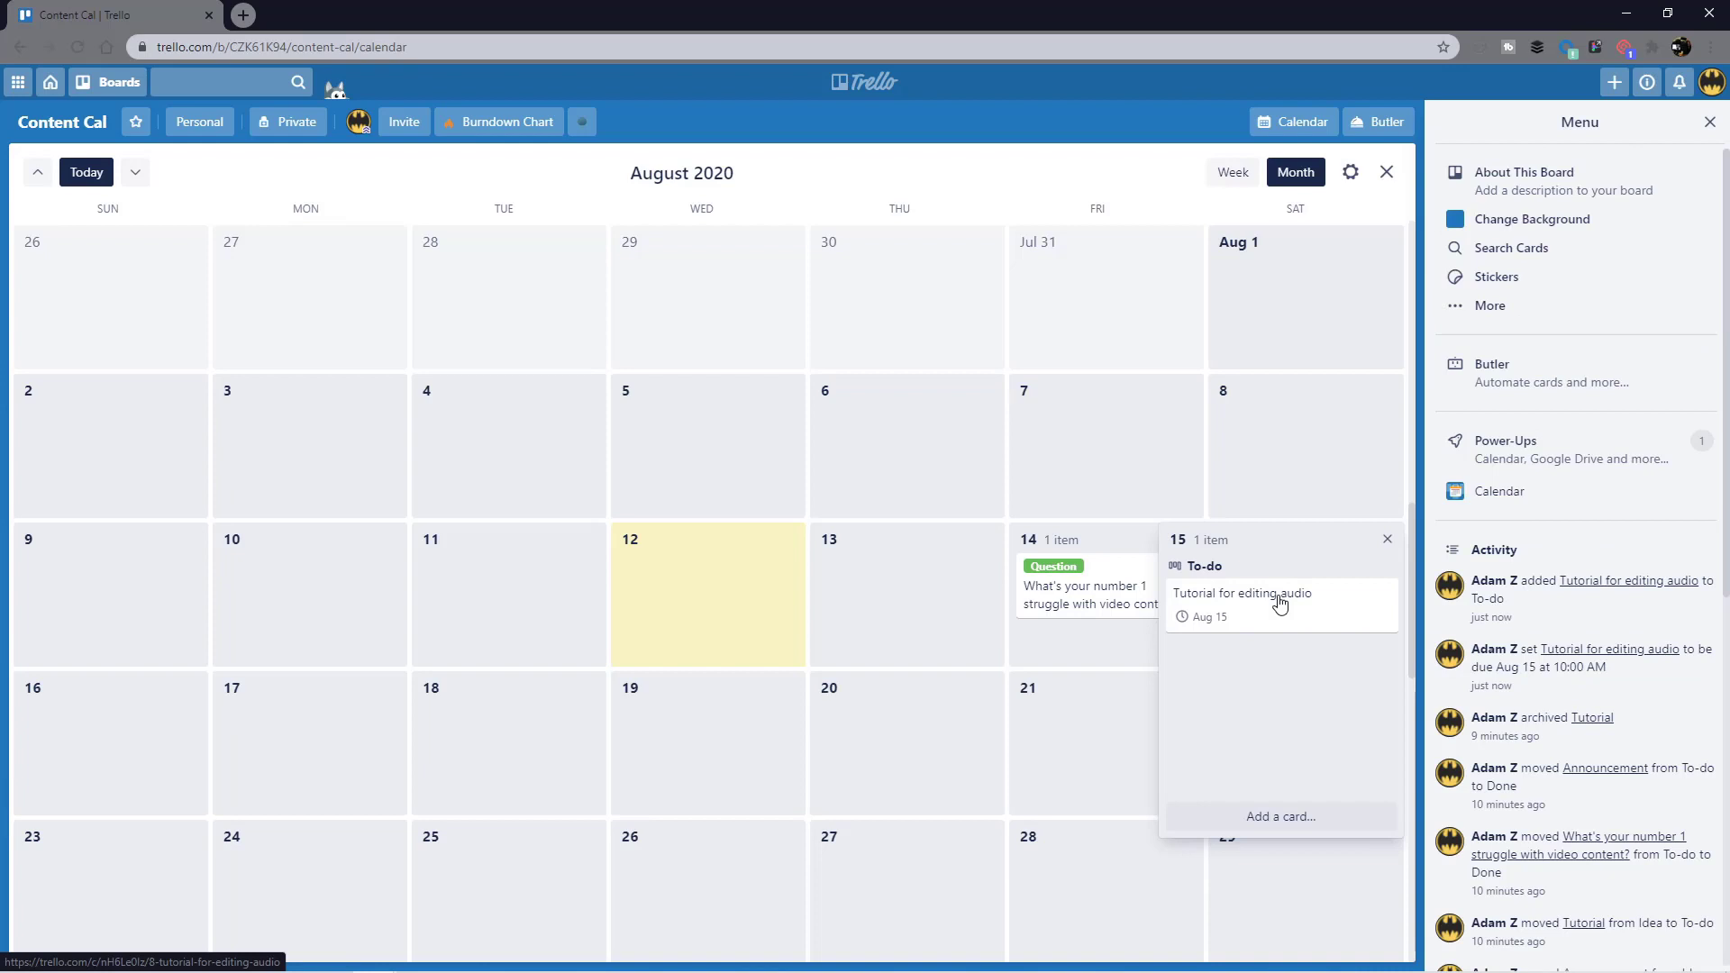
Step: Give the Tutorial for editing audio card the orange Tutorial label
click(1280, 599)
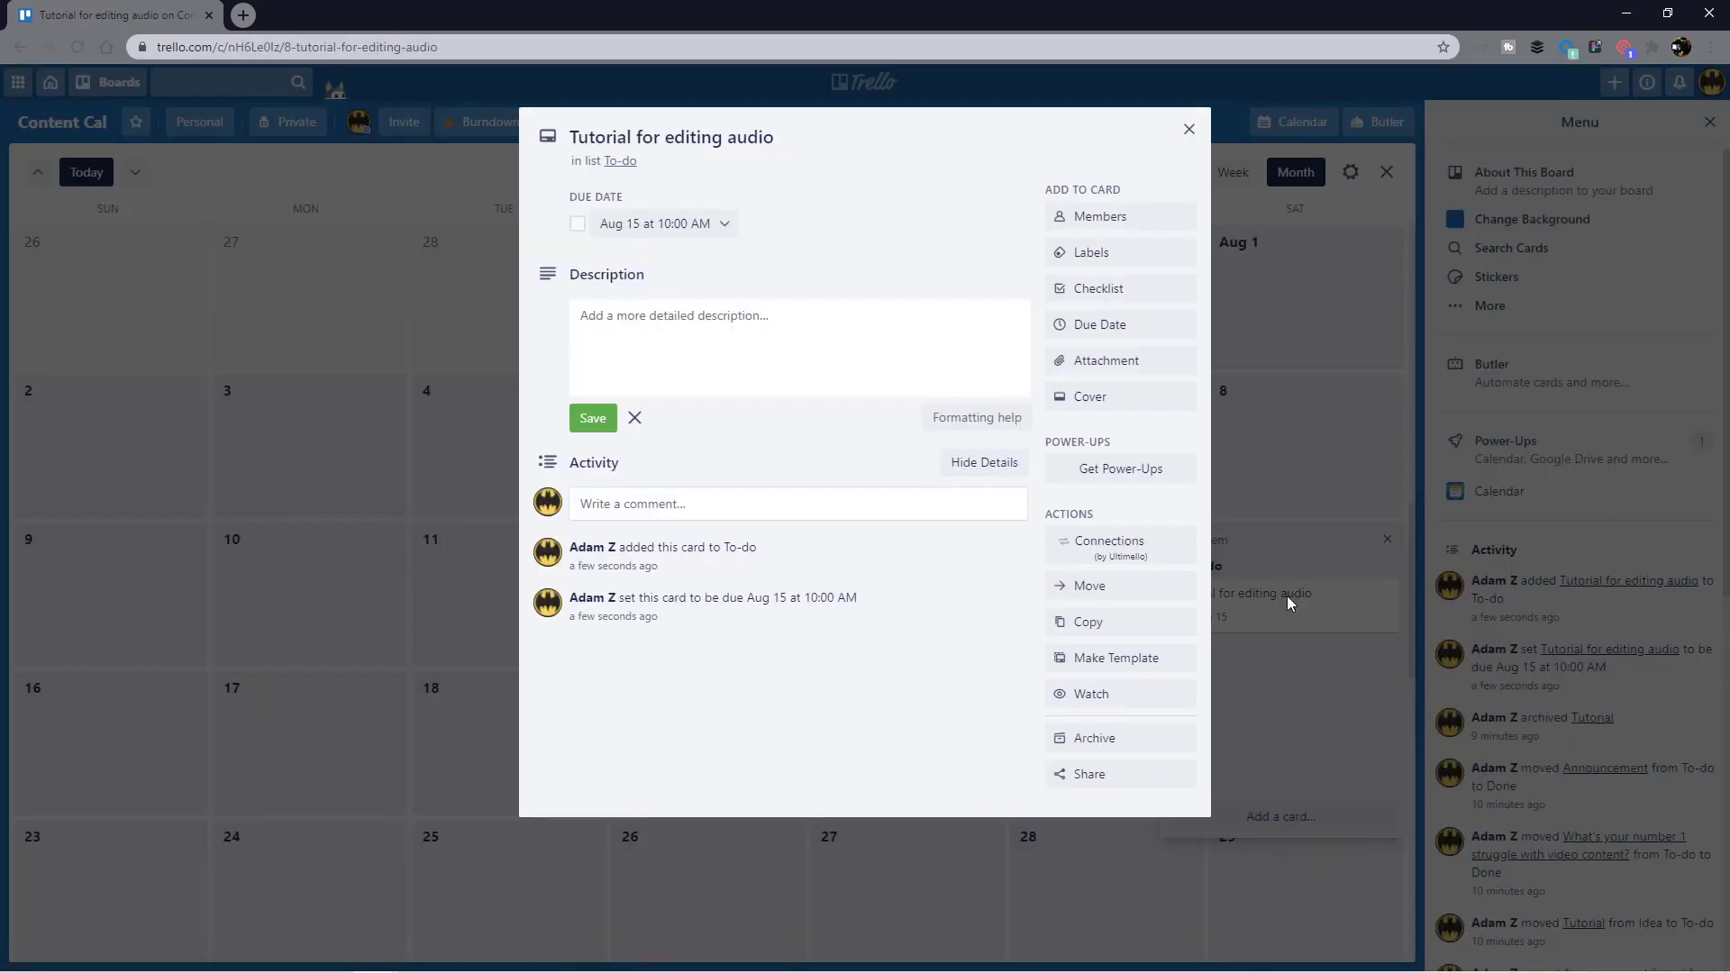
click(1091, 255)
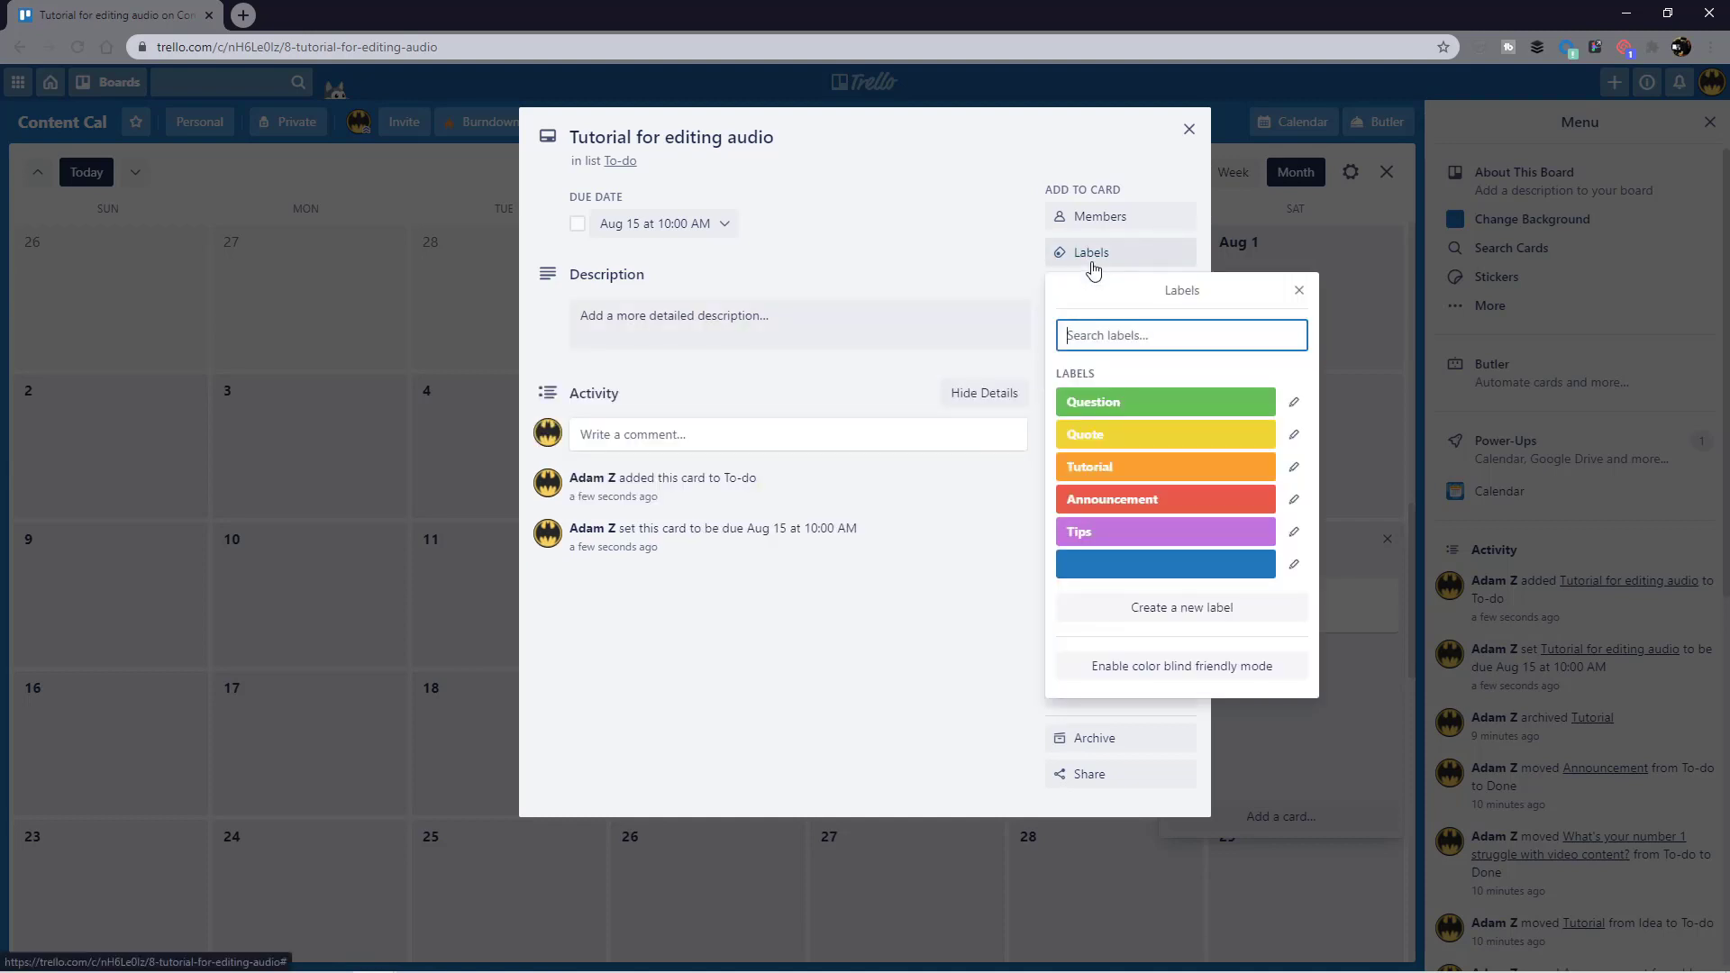
click(1182, 470)
click(1303, 292)
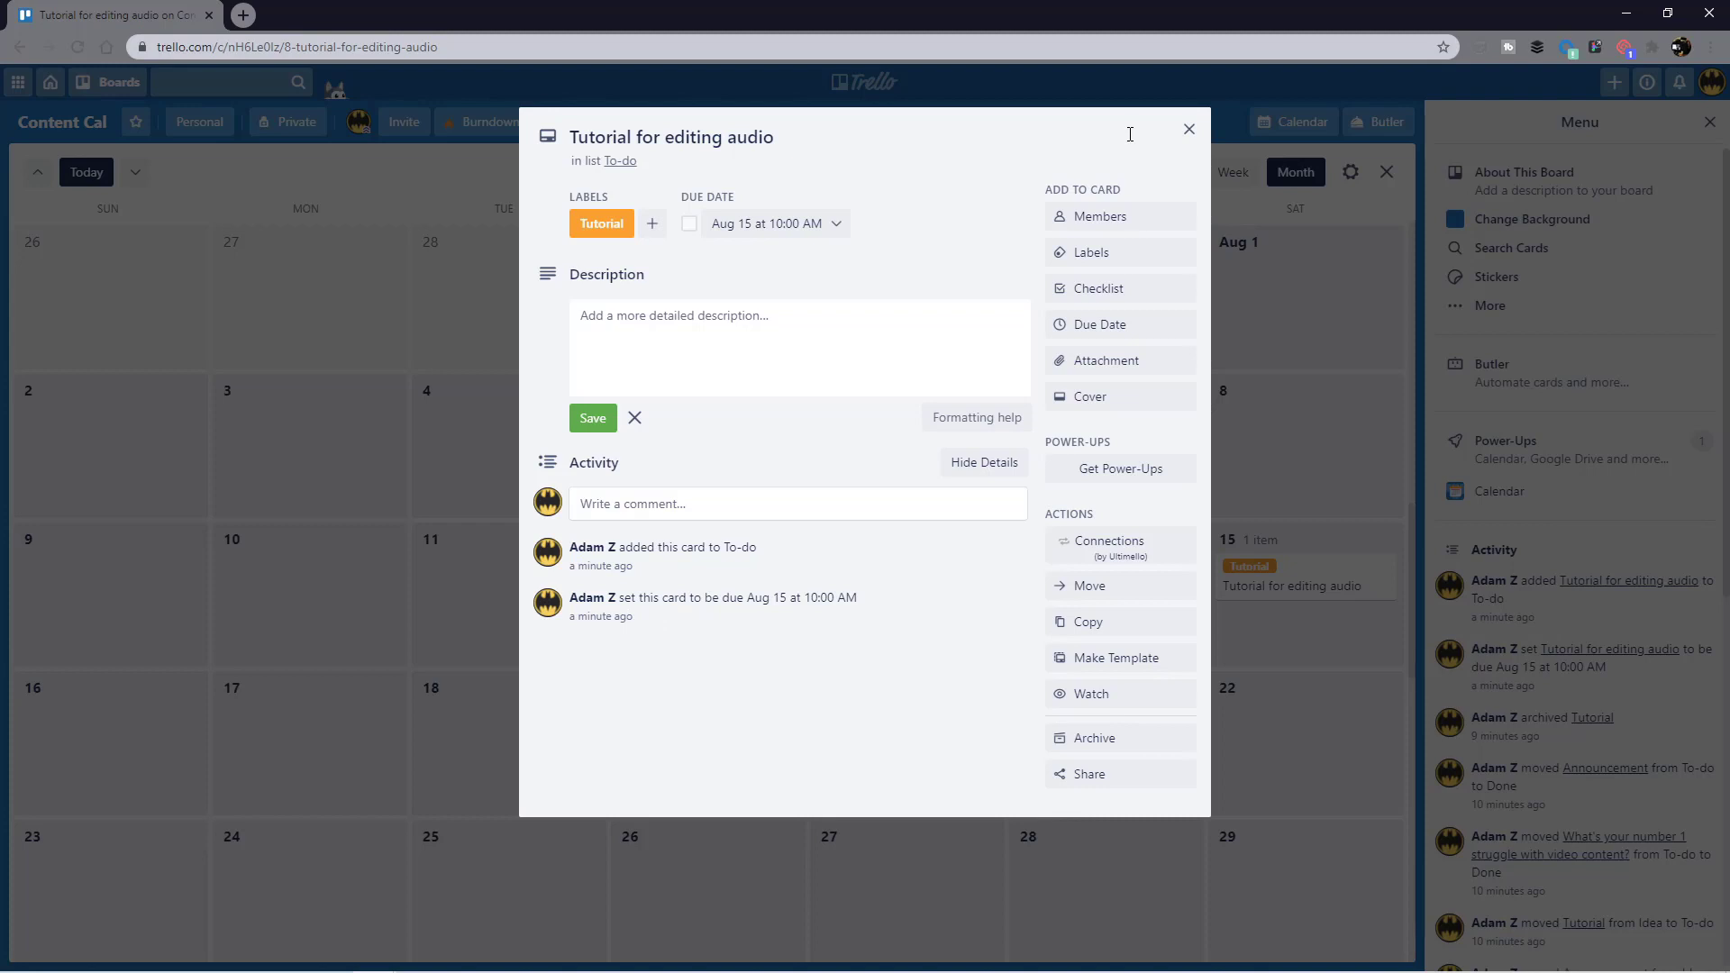
click(1187, 130)
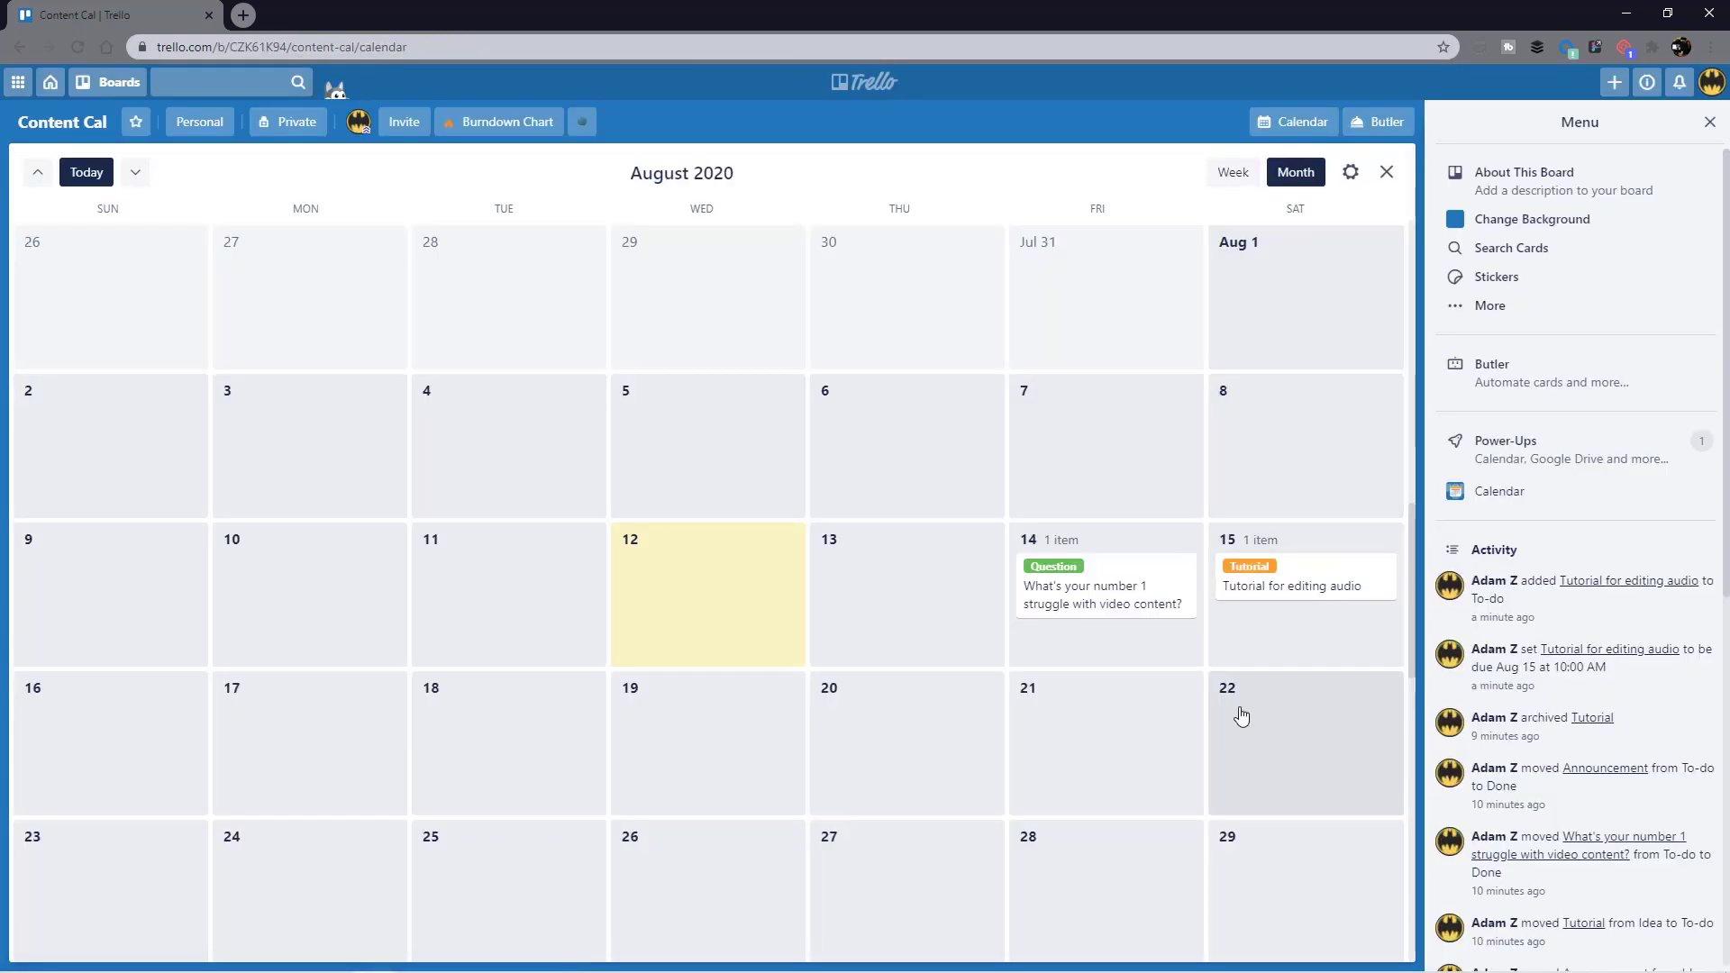
Step: Create a card titled 'Tutorial' due August 17 from the calendar
click(325, 743)
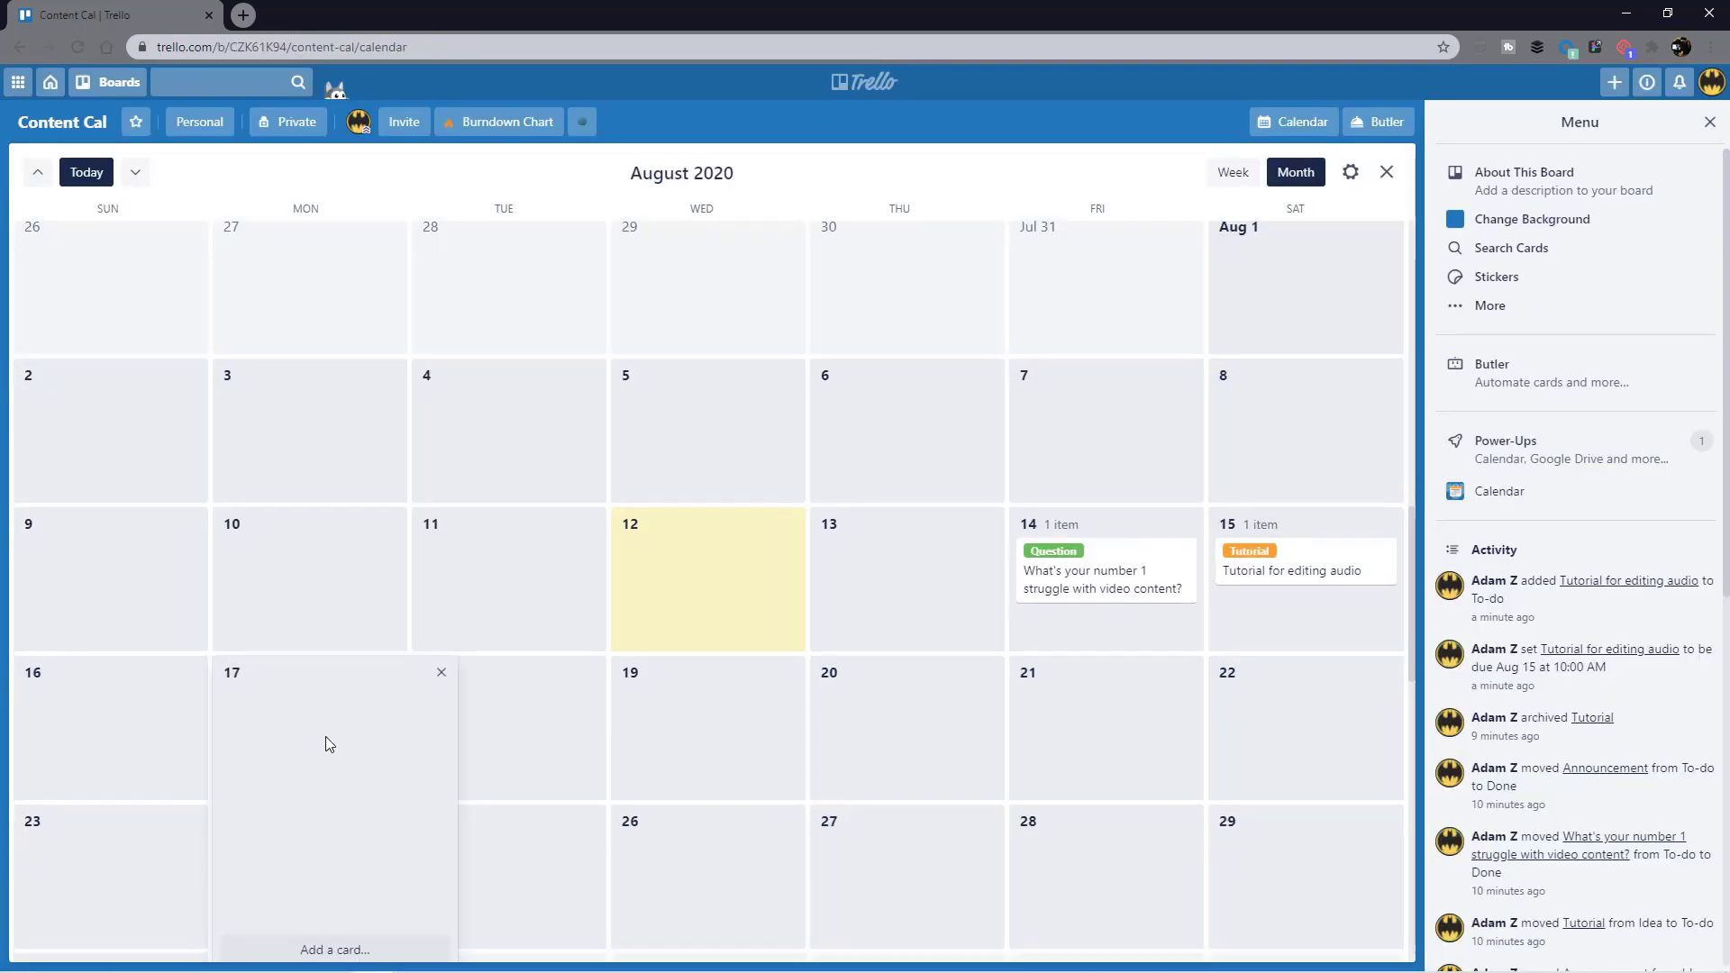
click(328, 936)
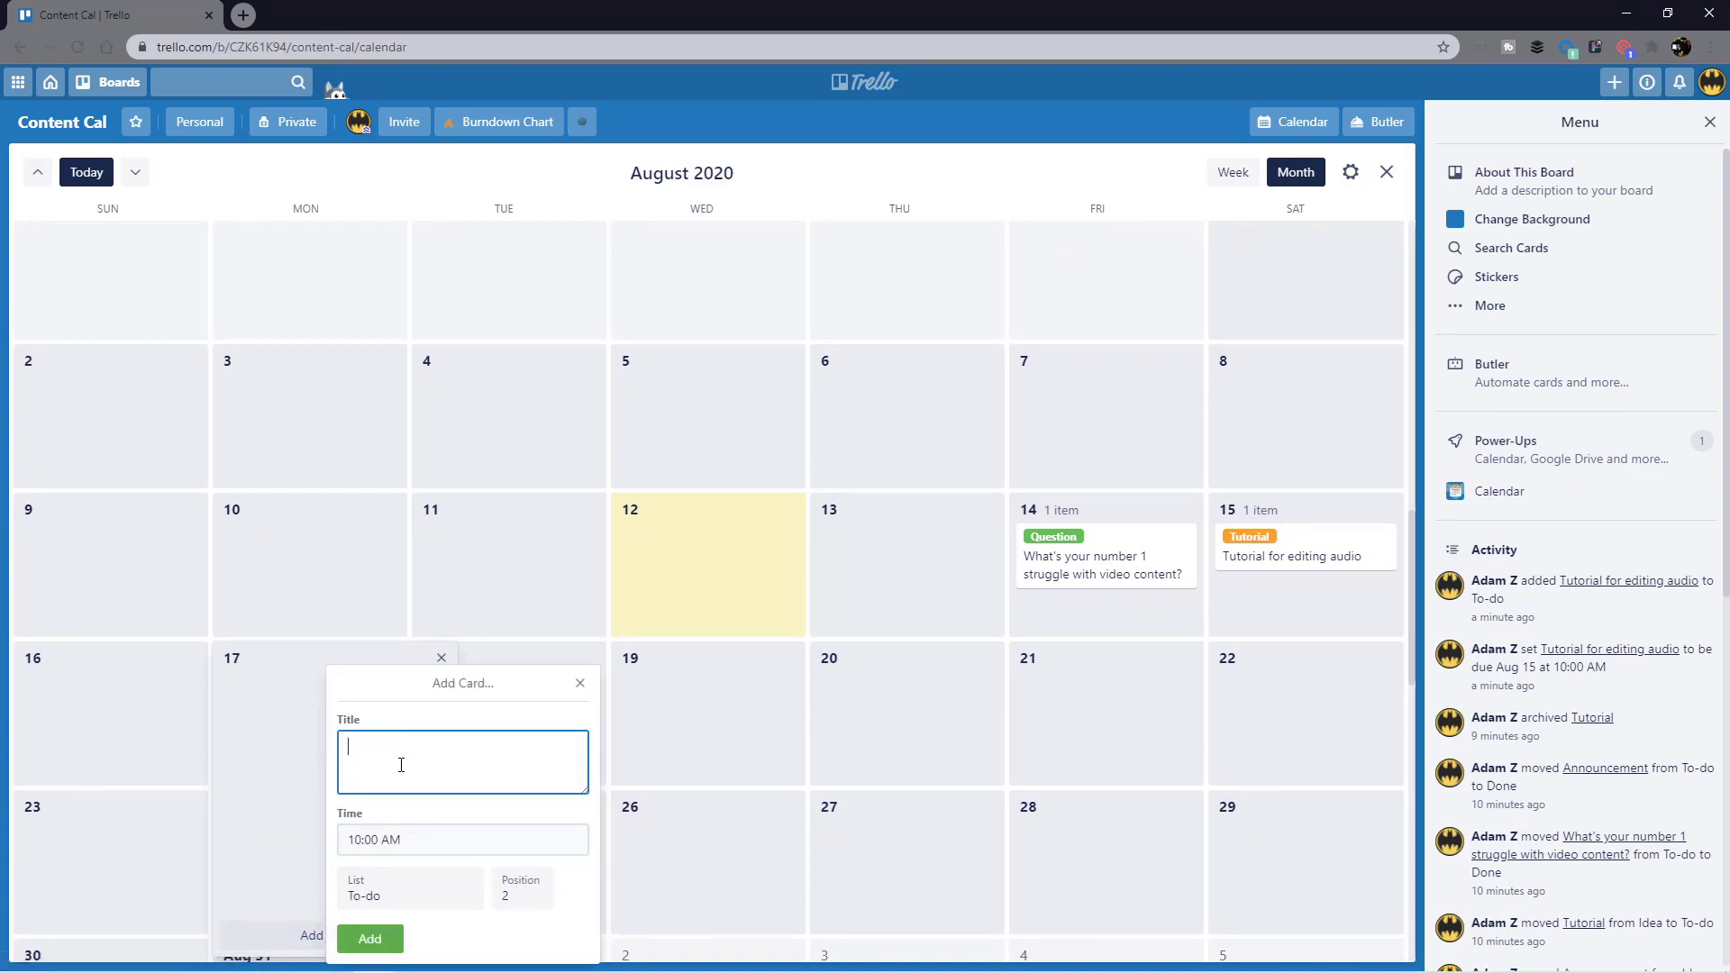
text(Tutorial)
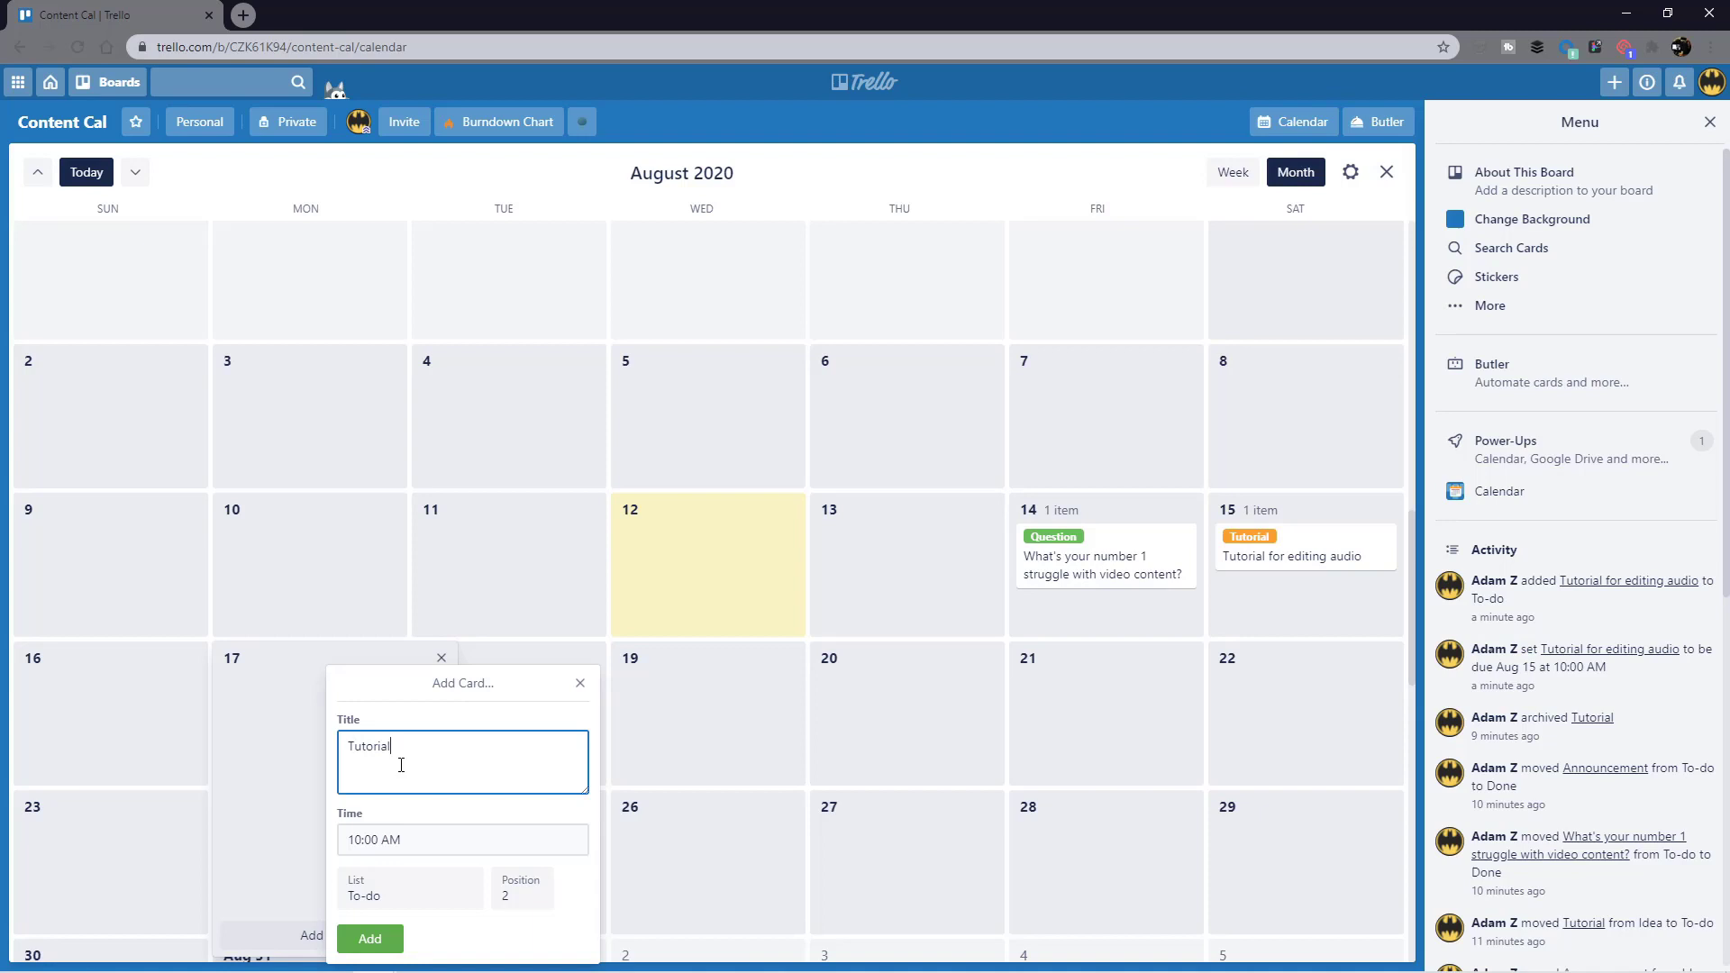
click(372, 943)
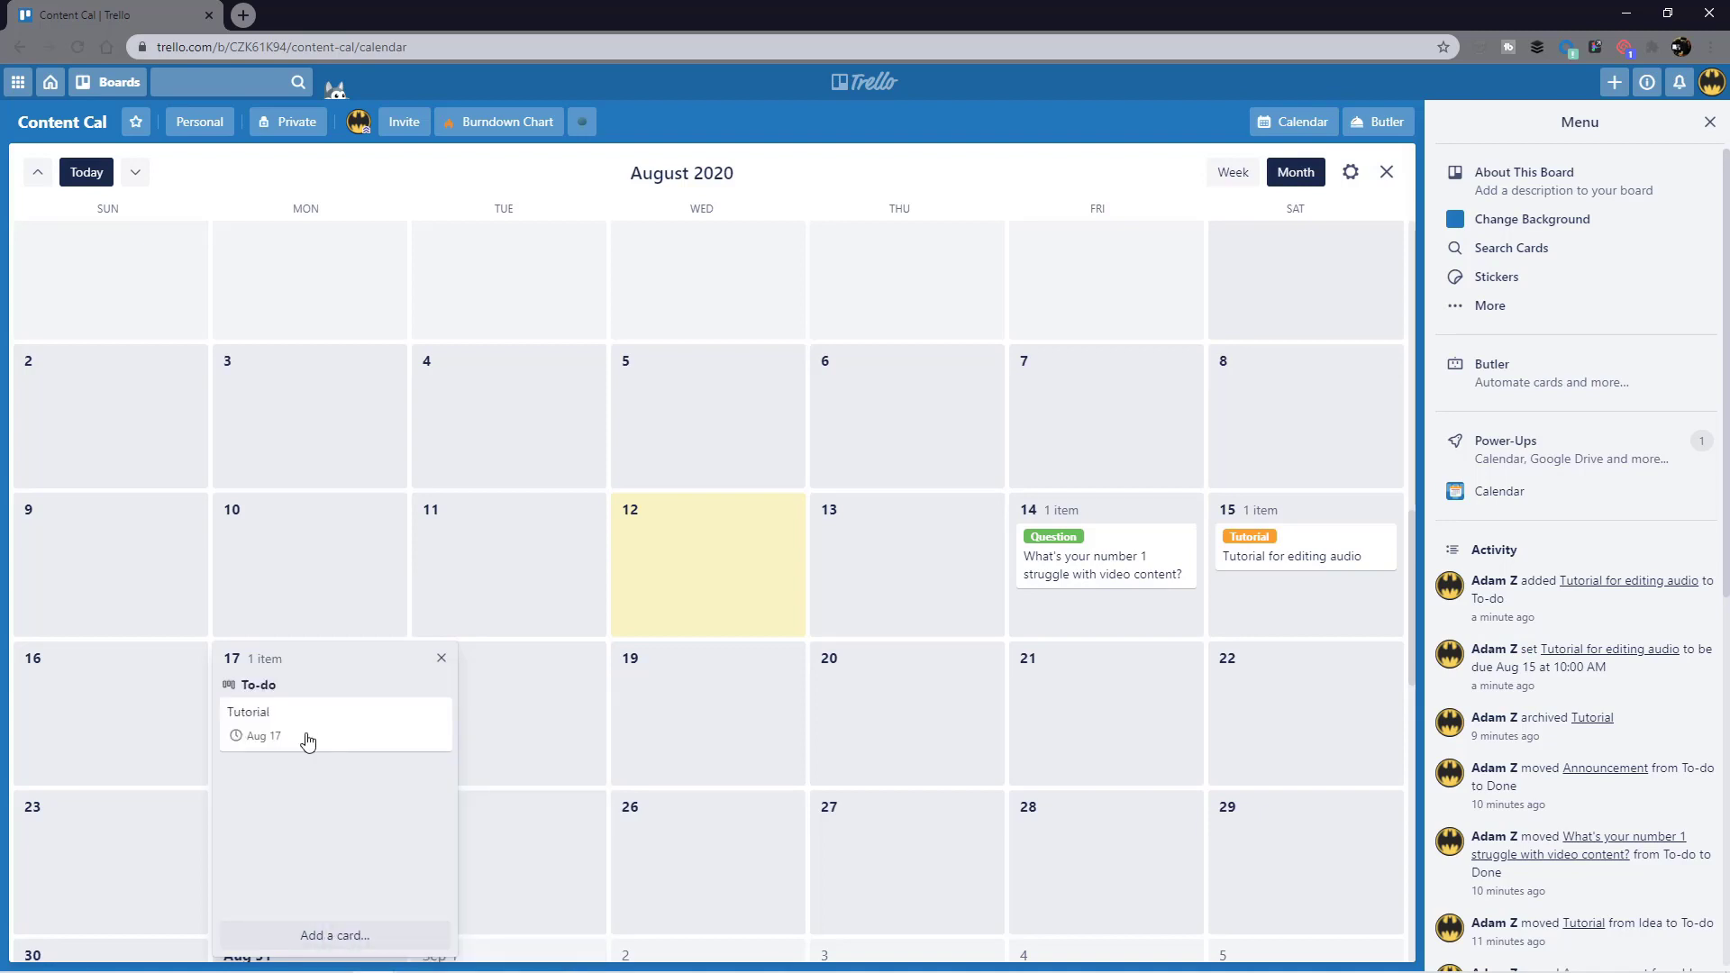
Step: Give the new Tutorial card the orange Tutorial label
click(396, 703)
click(1127, 254)
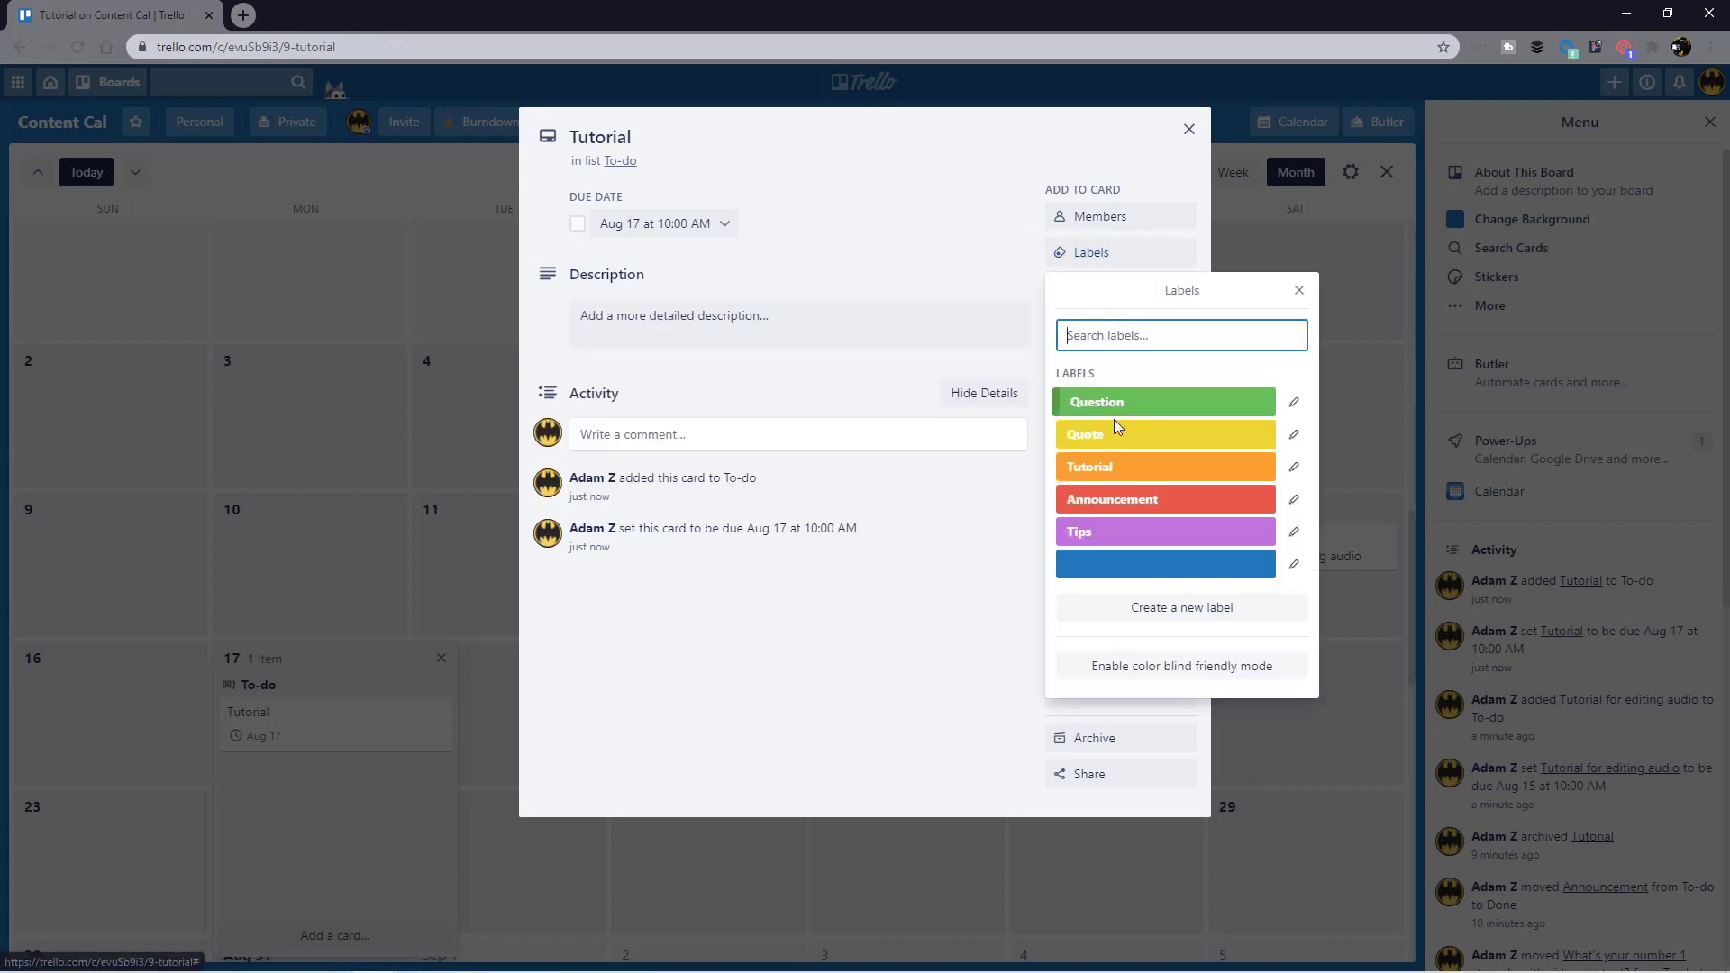
click(1139, 467)
click(1189, 129)
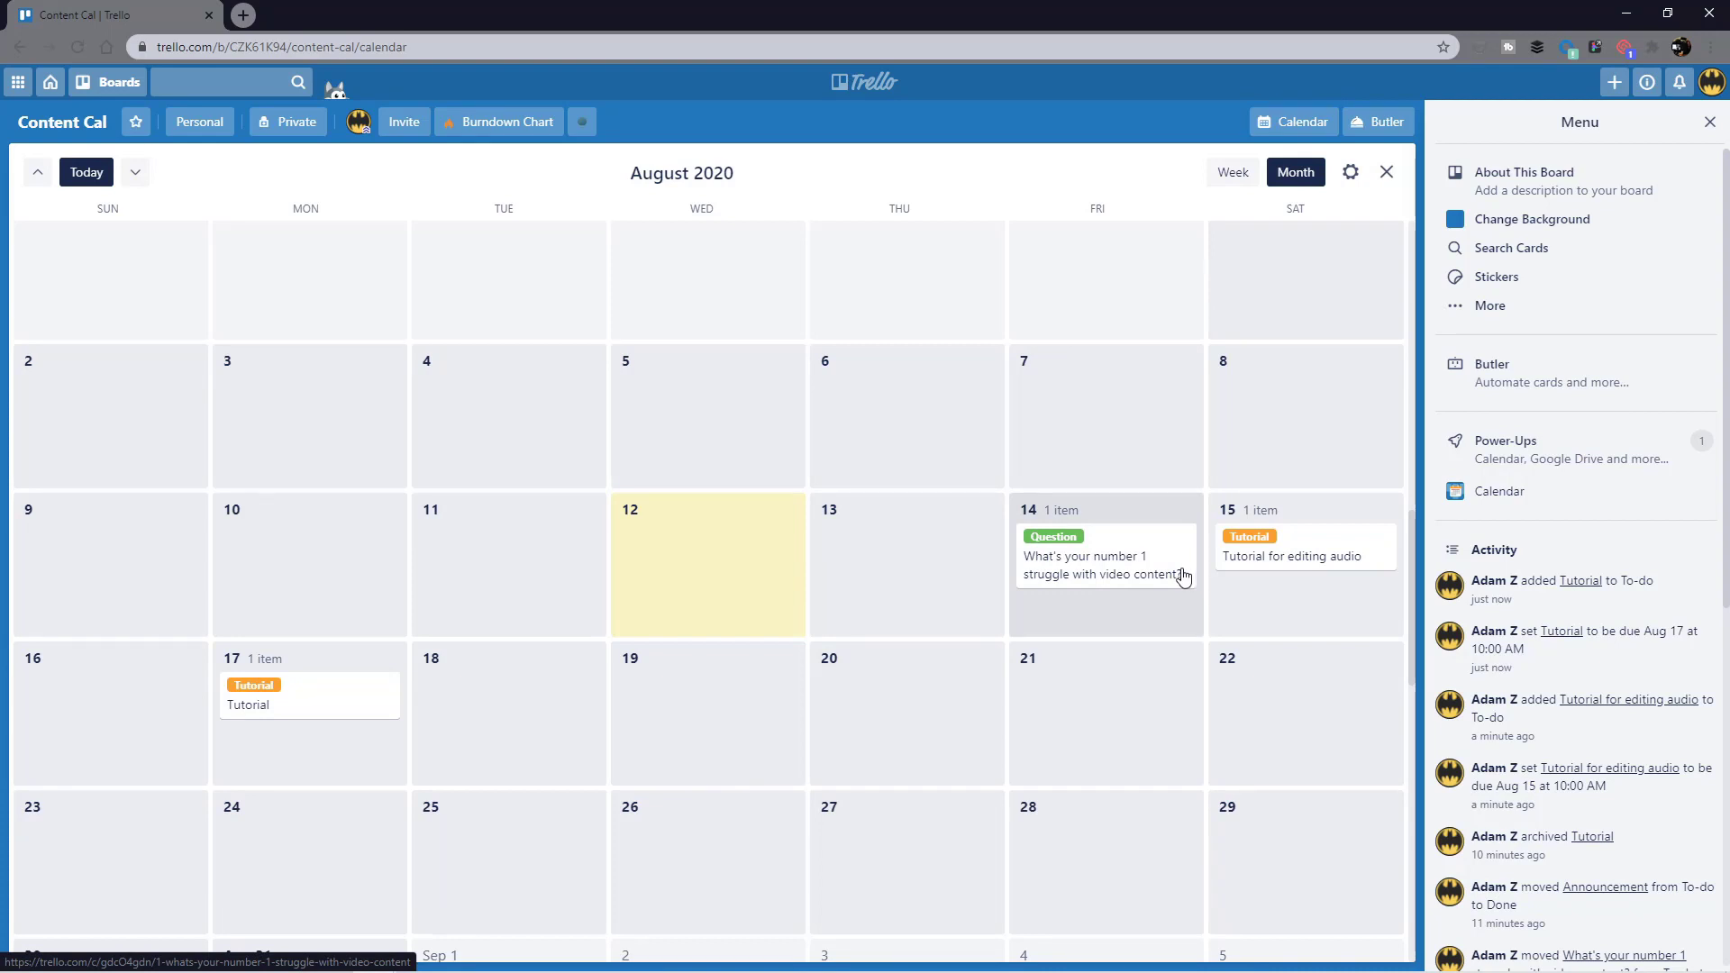
Step: Drag Tutorial for editing audio to August 14, and the Tutorial and Question cards to August 19
drag(1271, 565, 1308, 560)
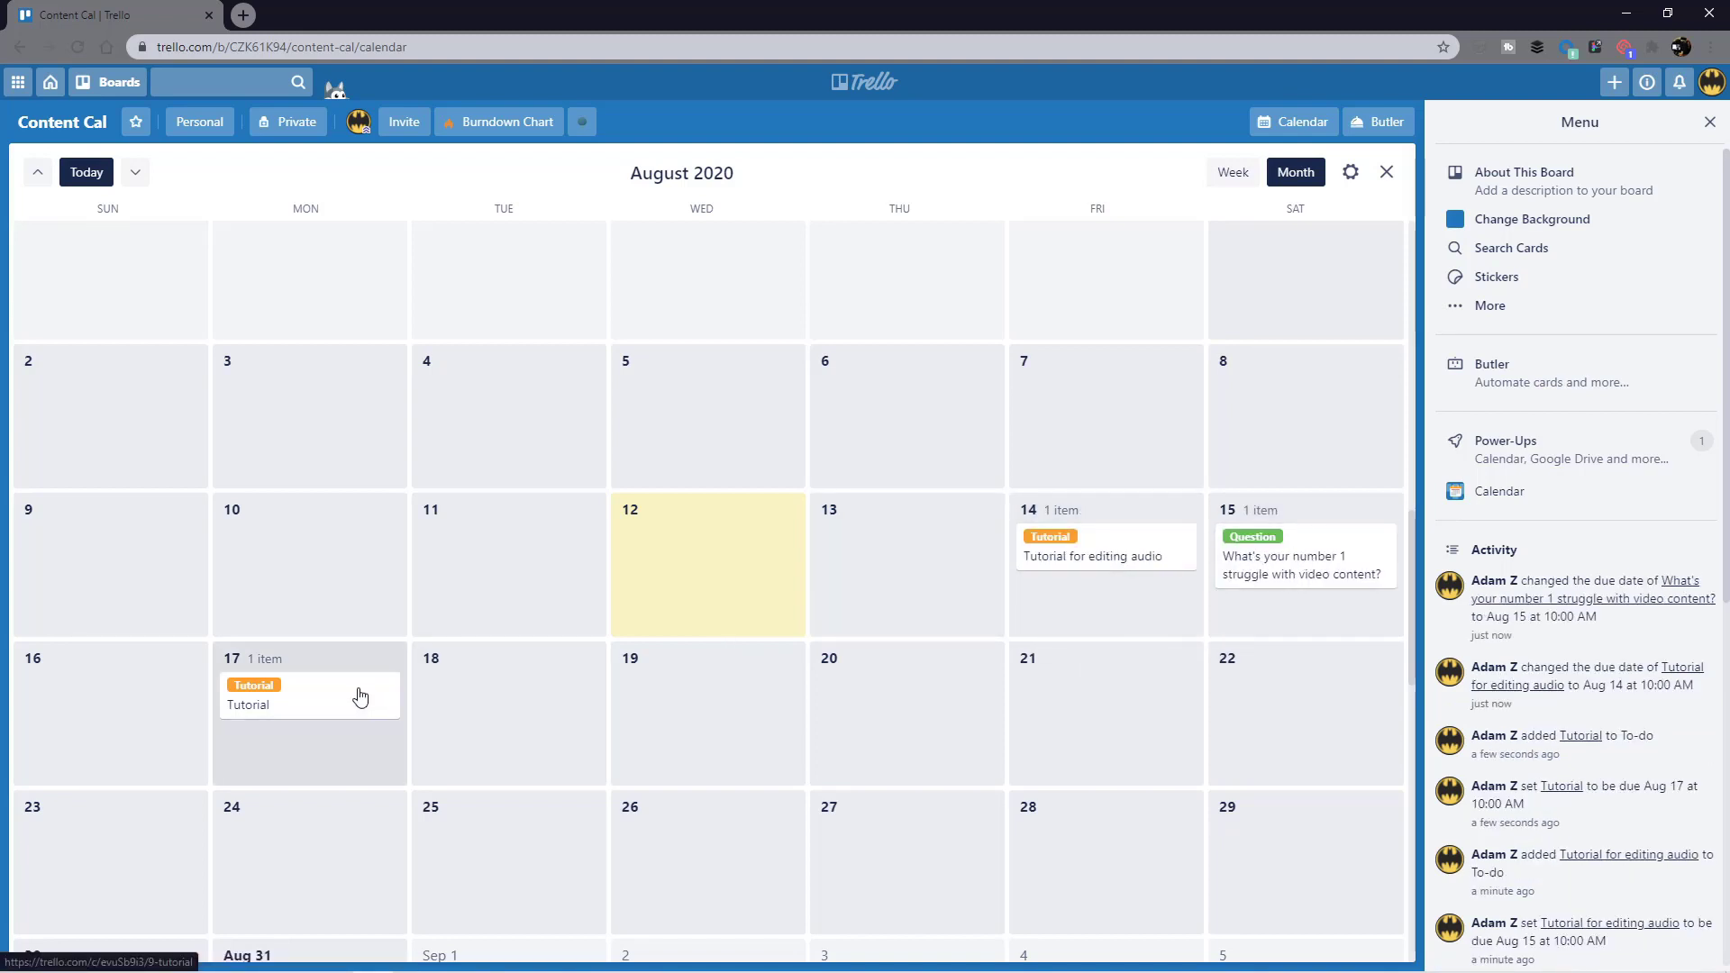
drag(360, 699, 730, 699)
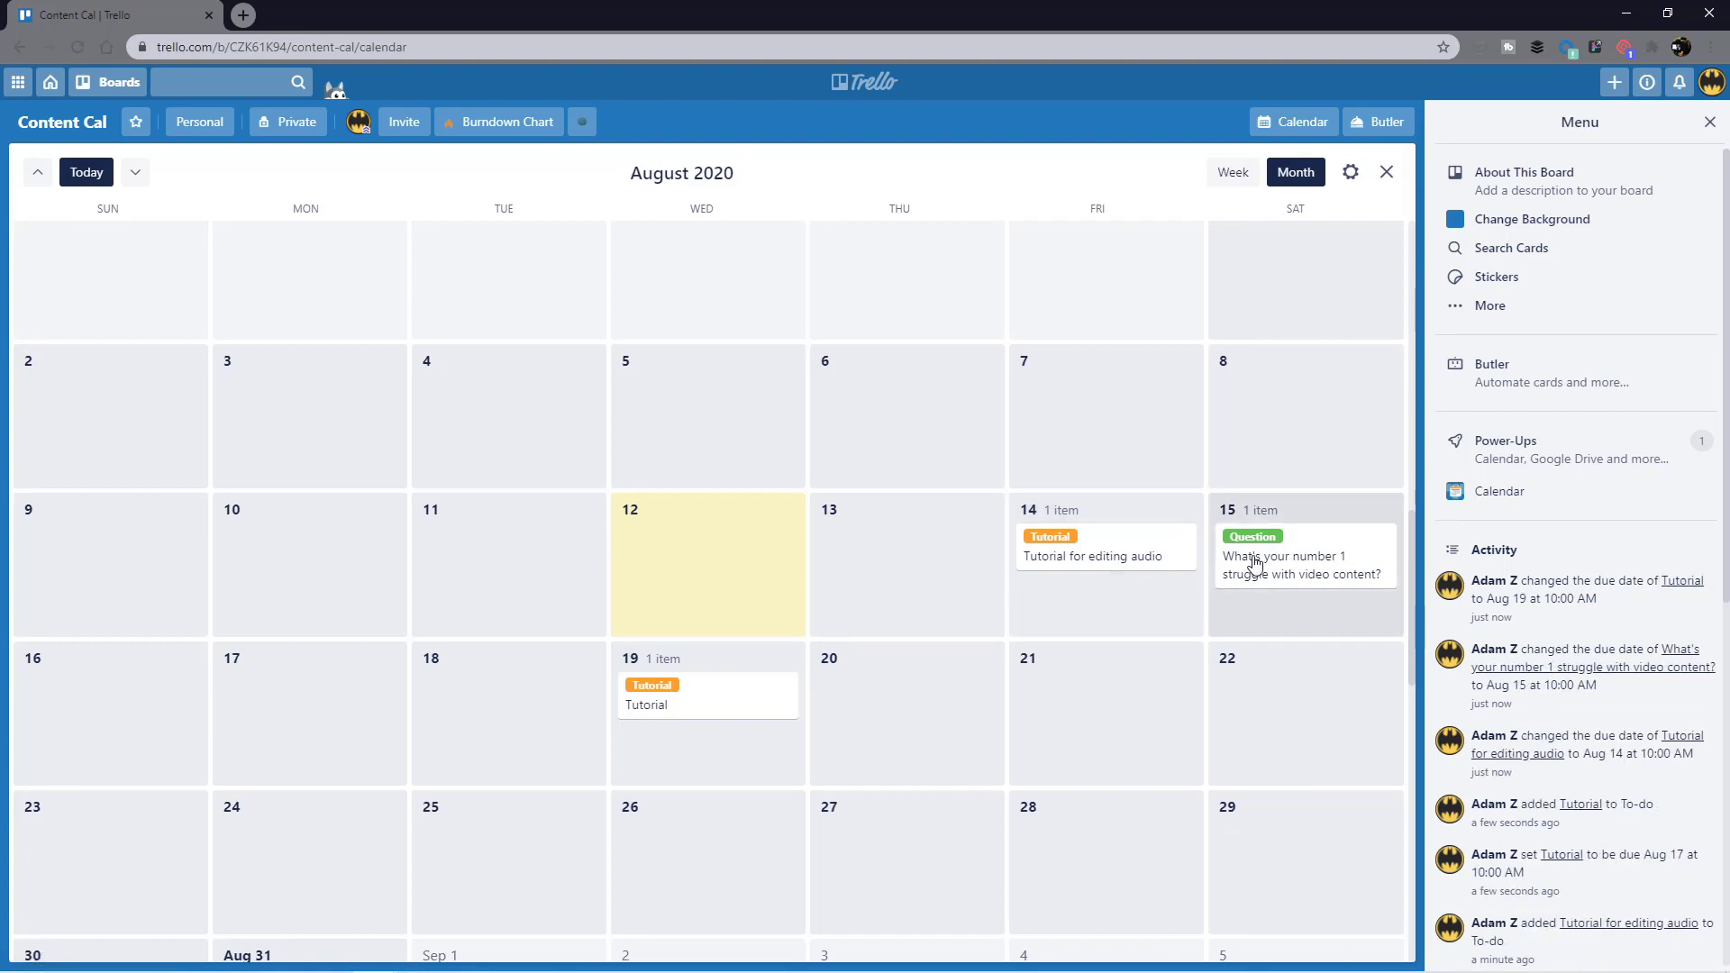
drag(1287, 565, 684, 751)
scroll(726, 718, down, 1)
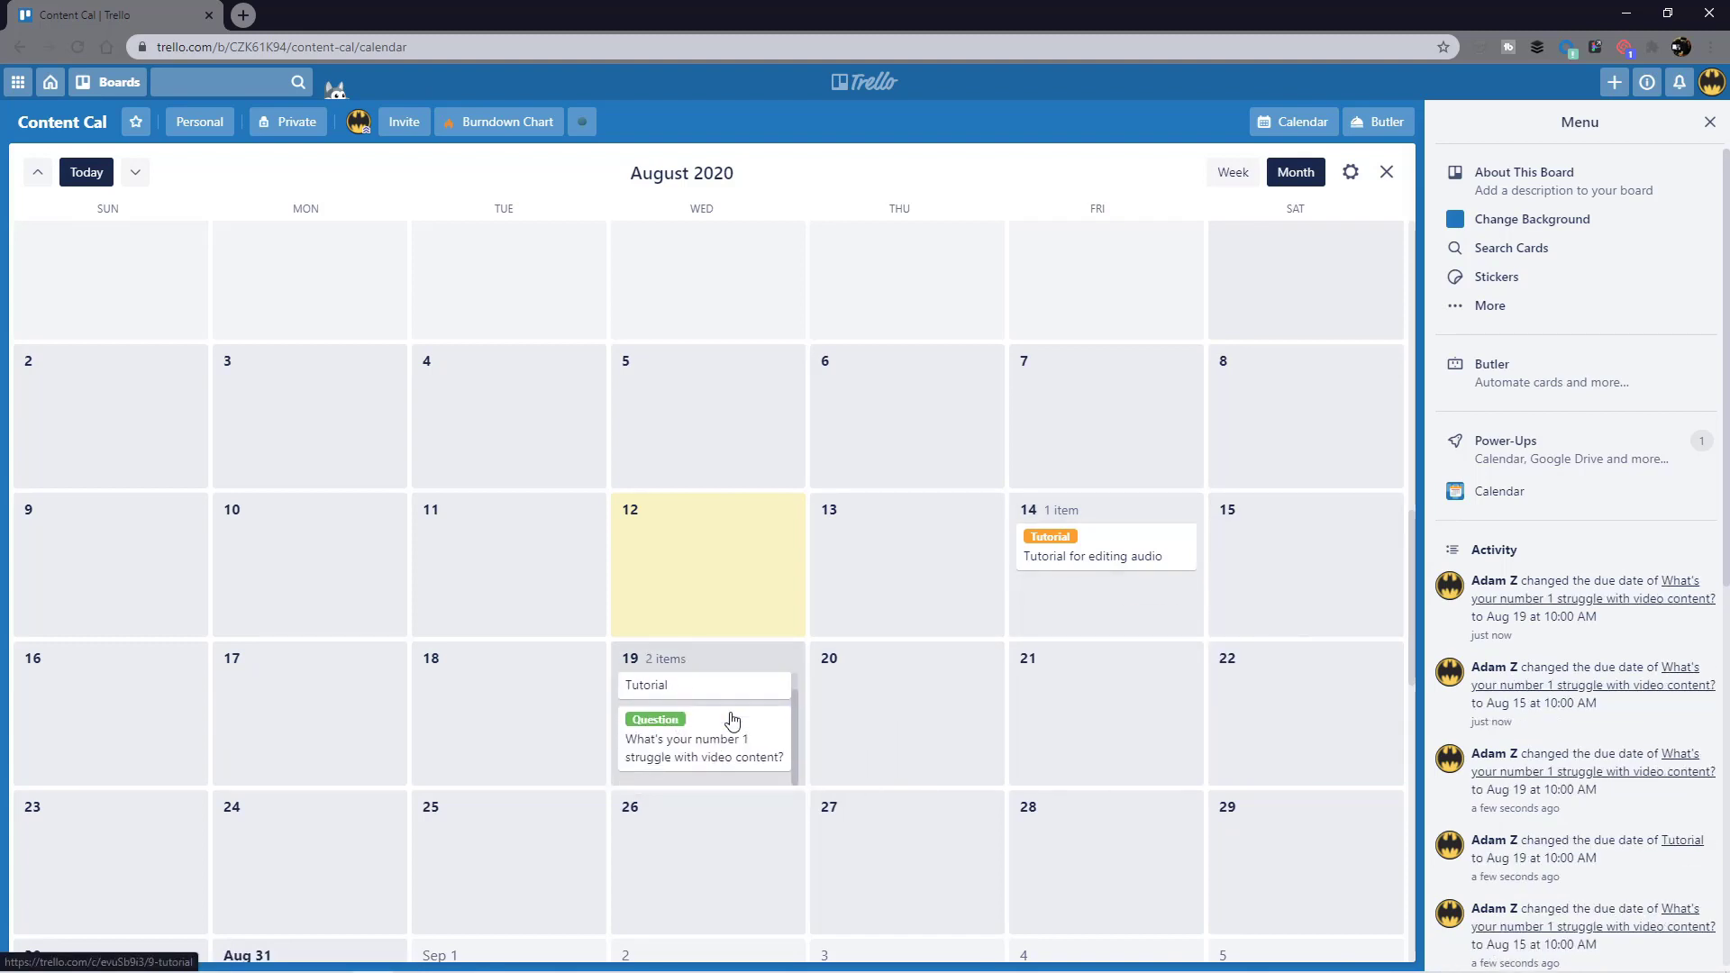
scroll(734, 721, up, 1)
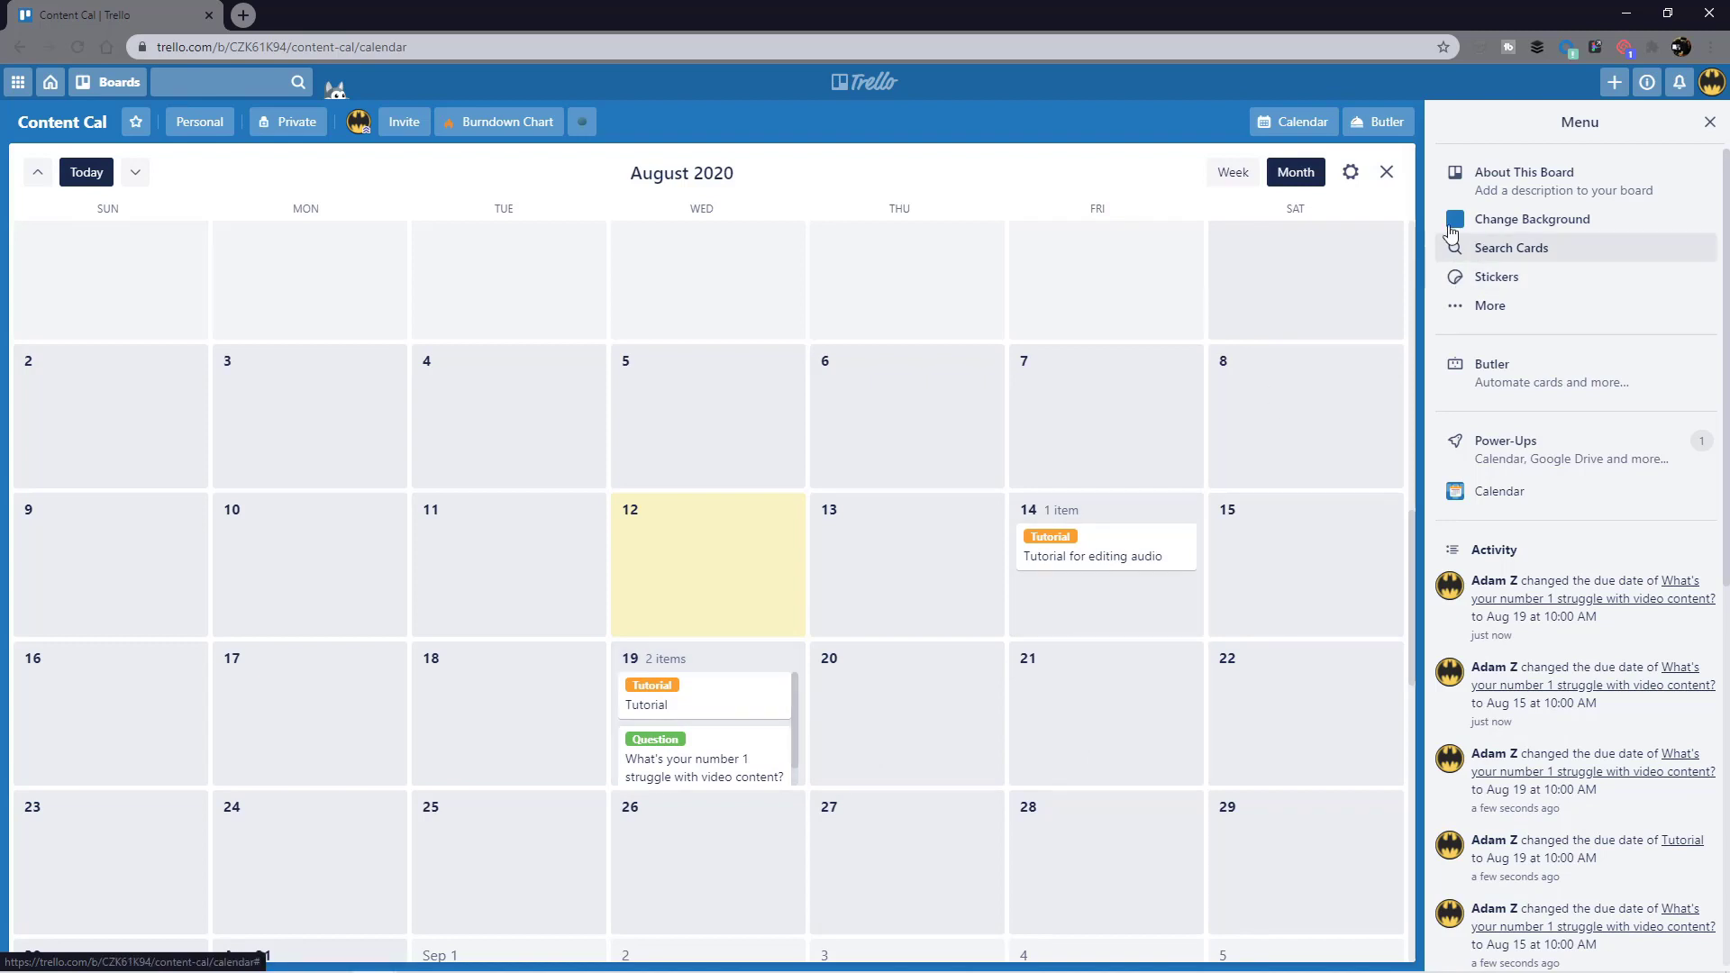
Step: Close the calendar to view the To-do list with cards due Aug 14 and Aug 19
click(1385, 172)
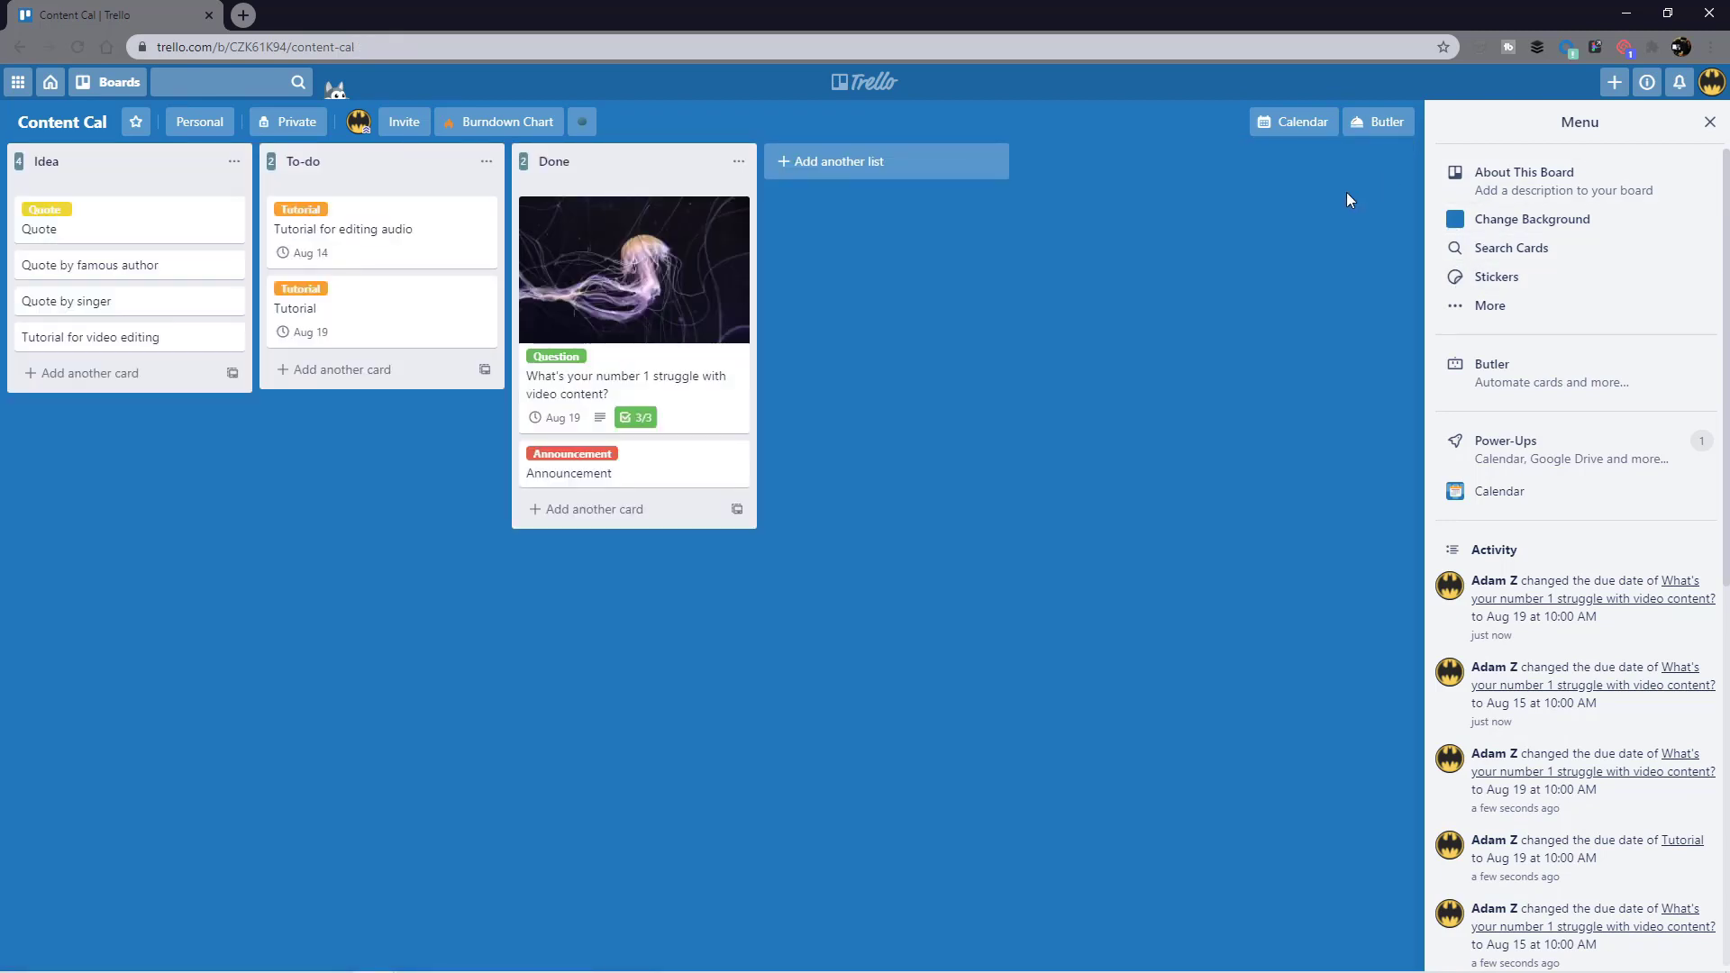